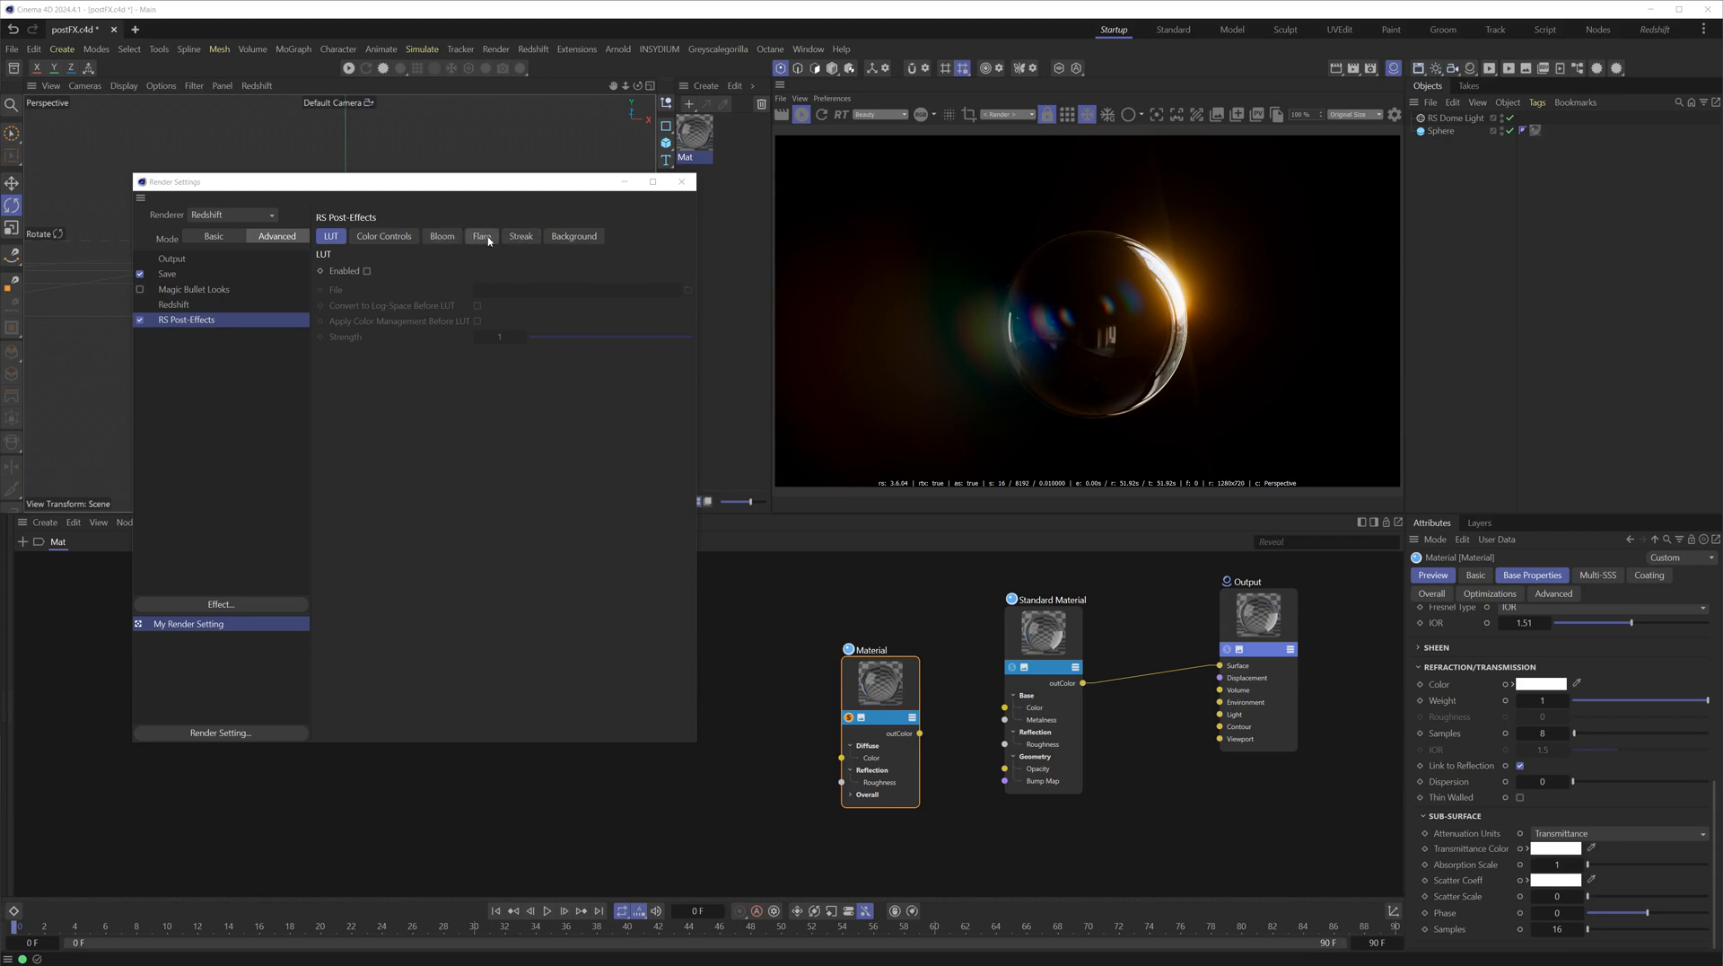
Display the alpha channel in the render view and close the render settings
left_click(920, 114)
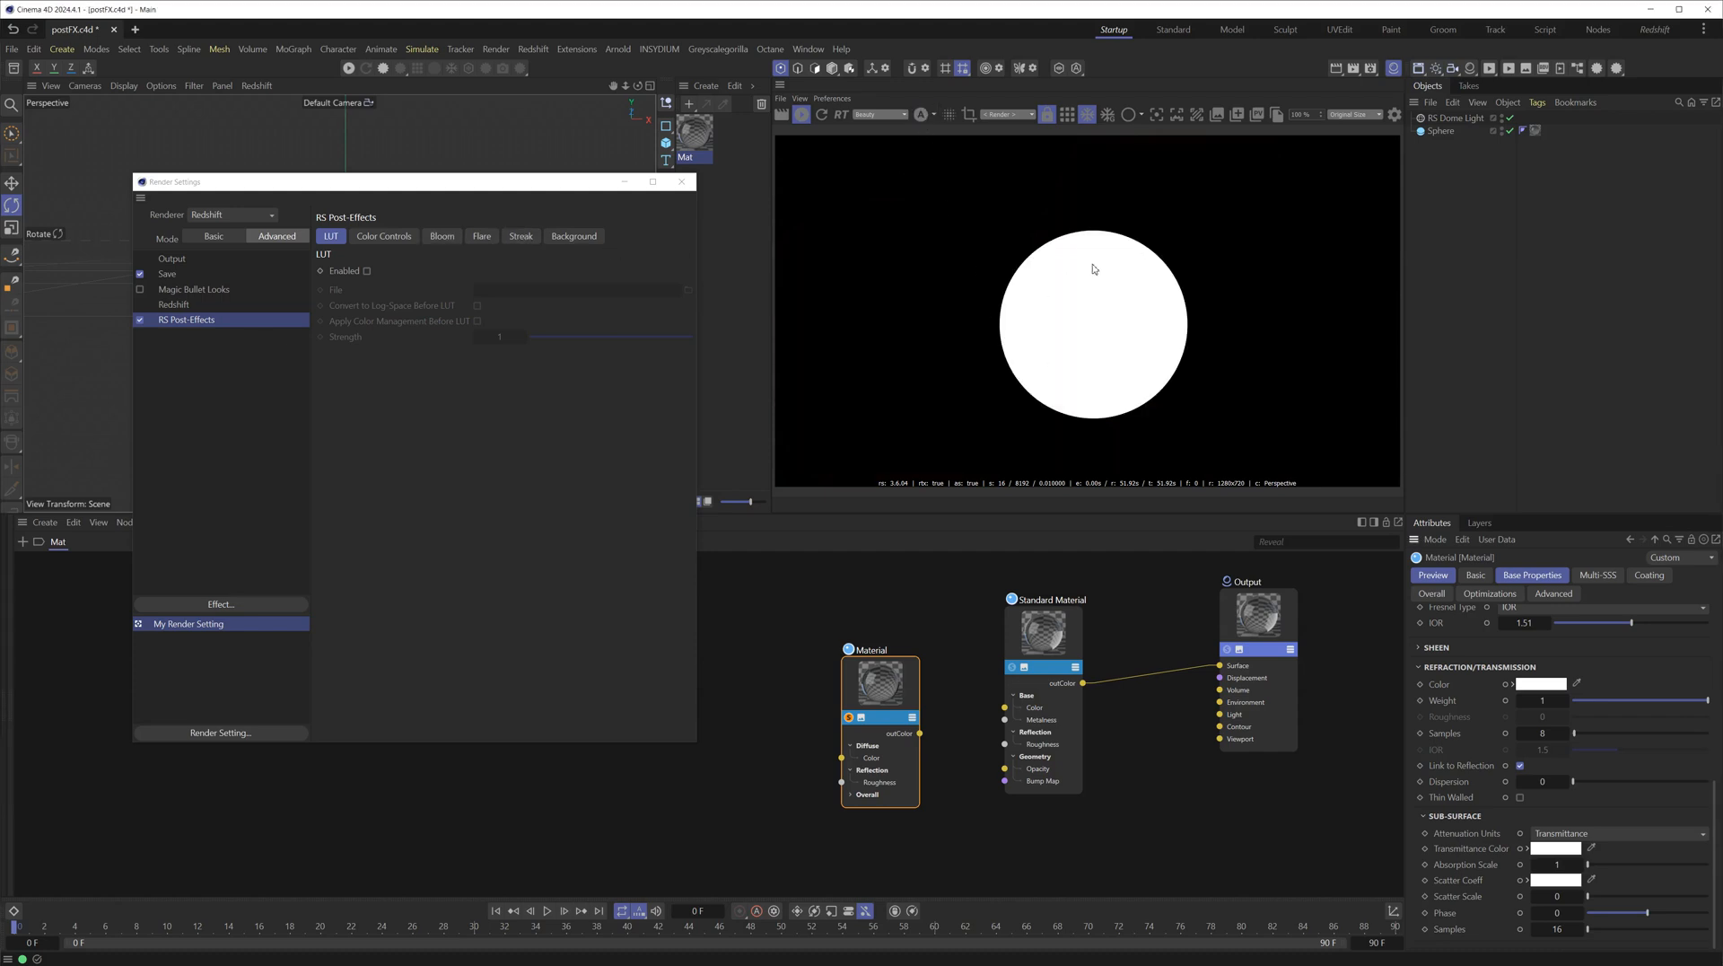
left_click(681, 182)
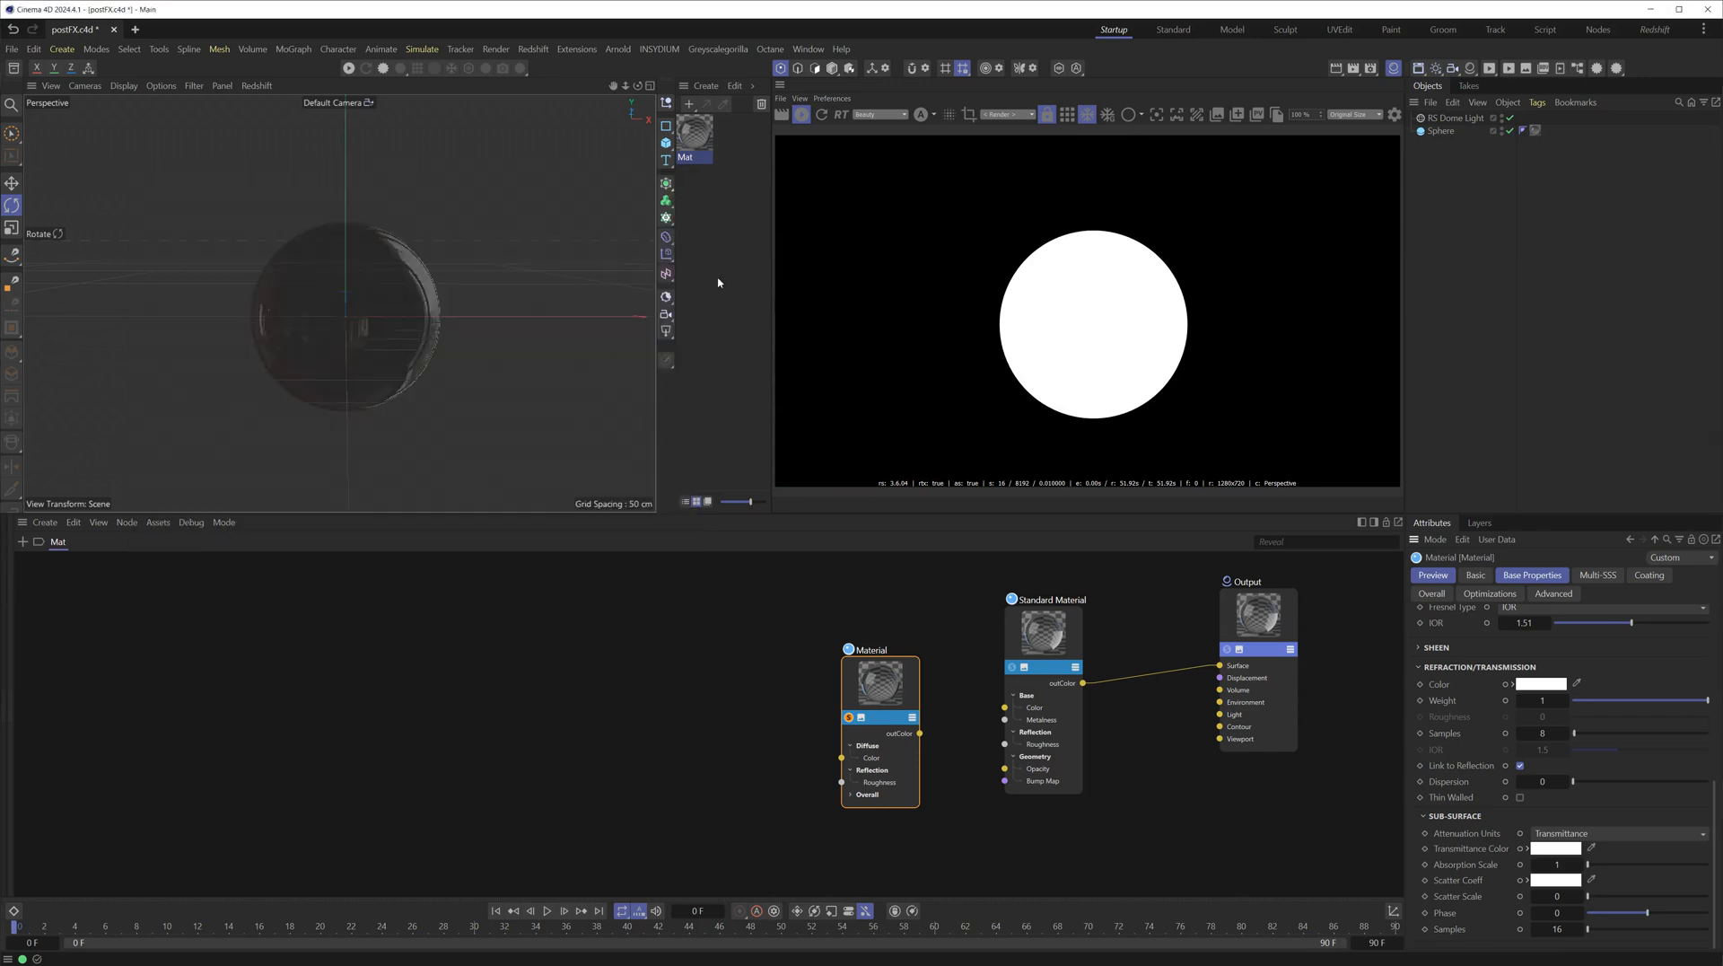
Select the Mat material and show the base properties of its Material node
left_click(702, 144)
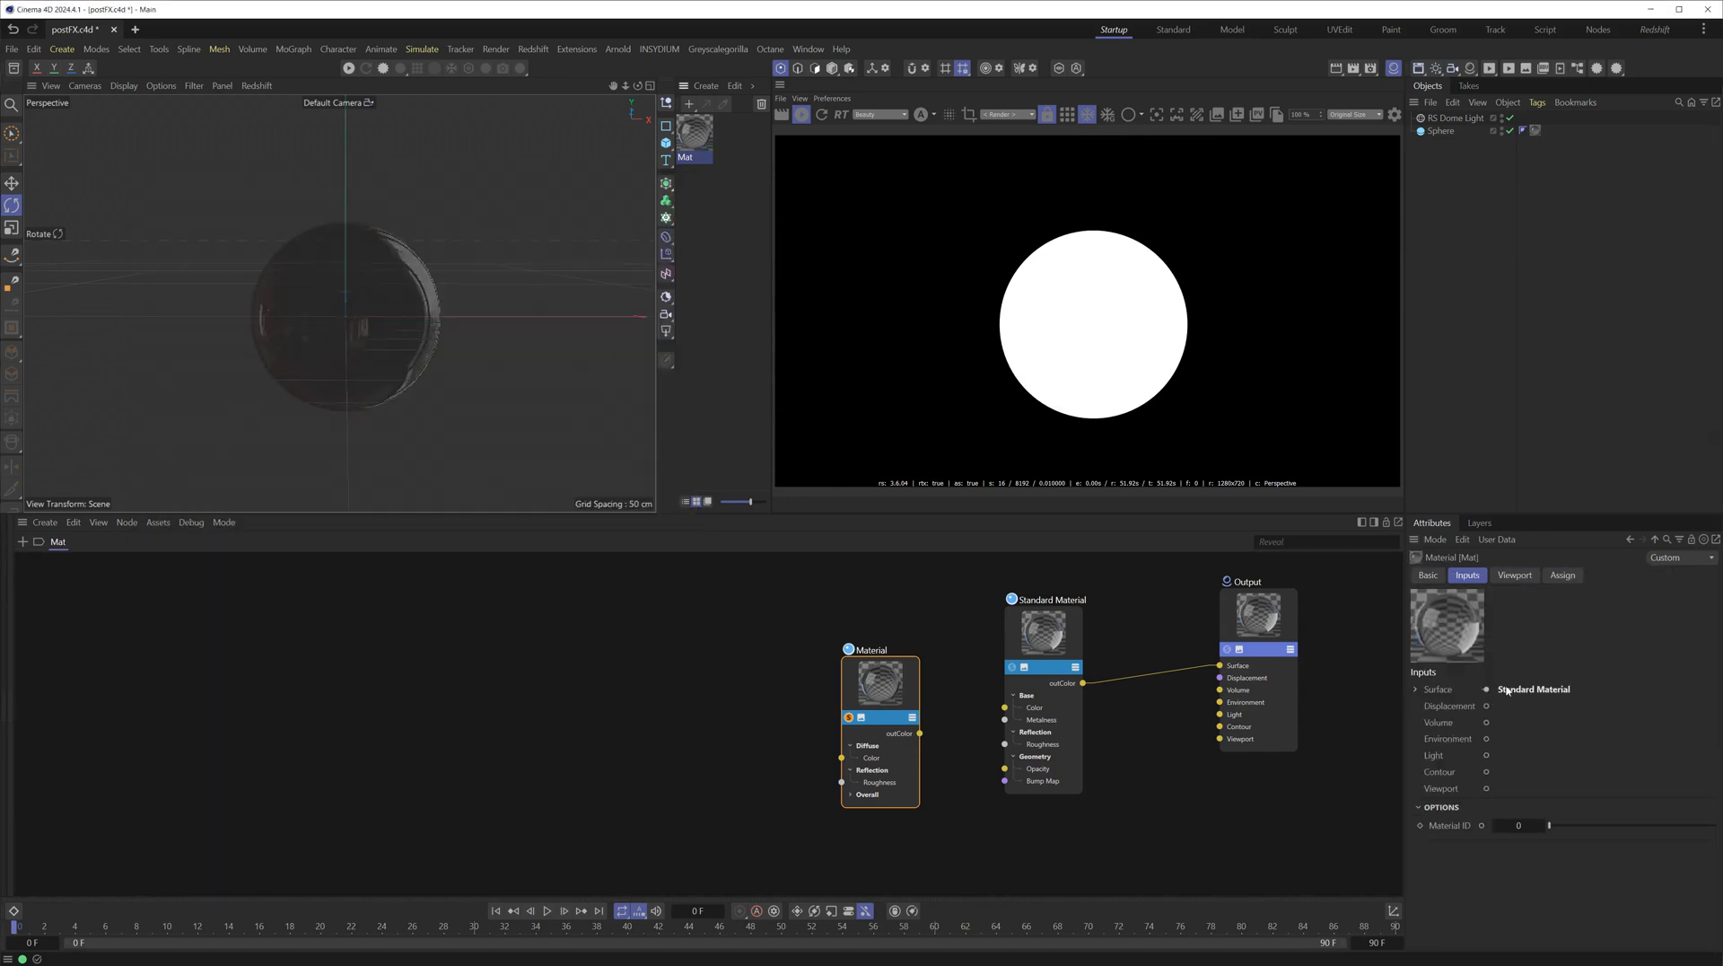
left_click_drag(899, 677, 903, 641)
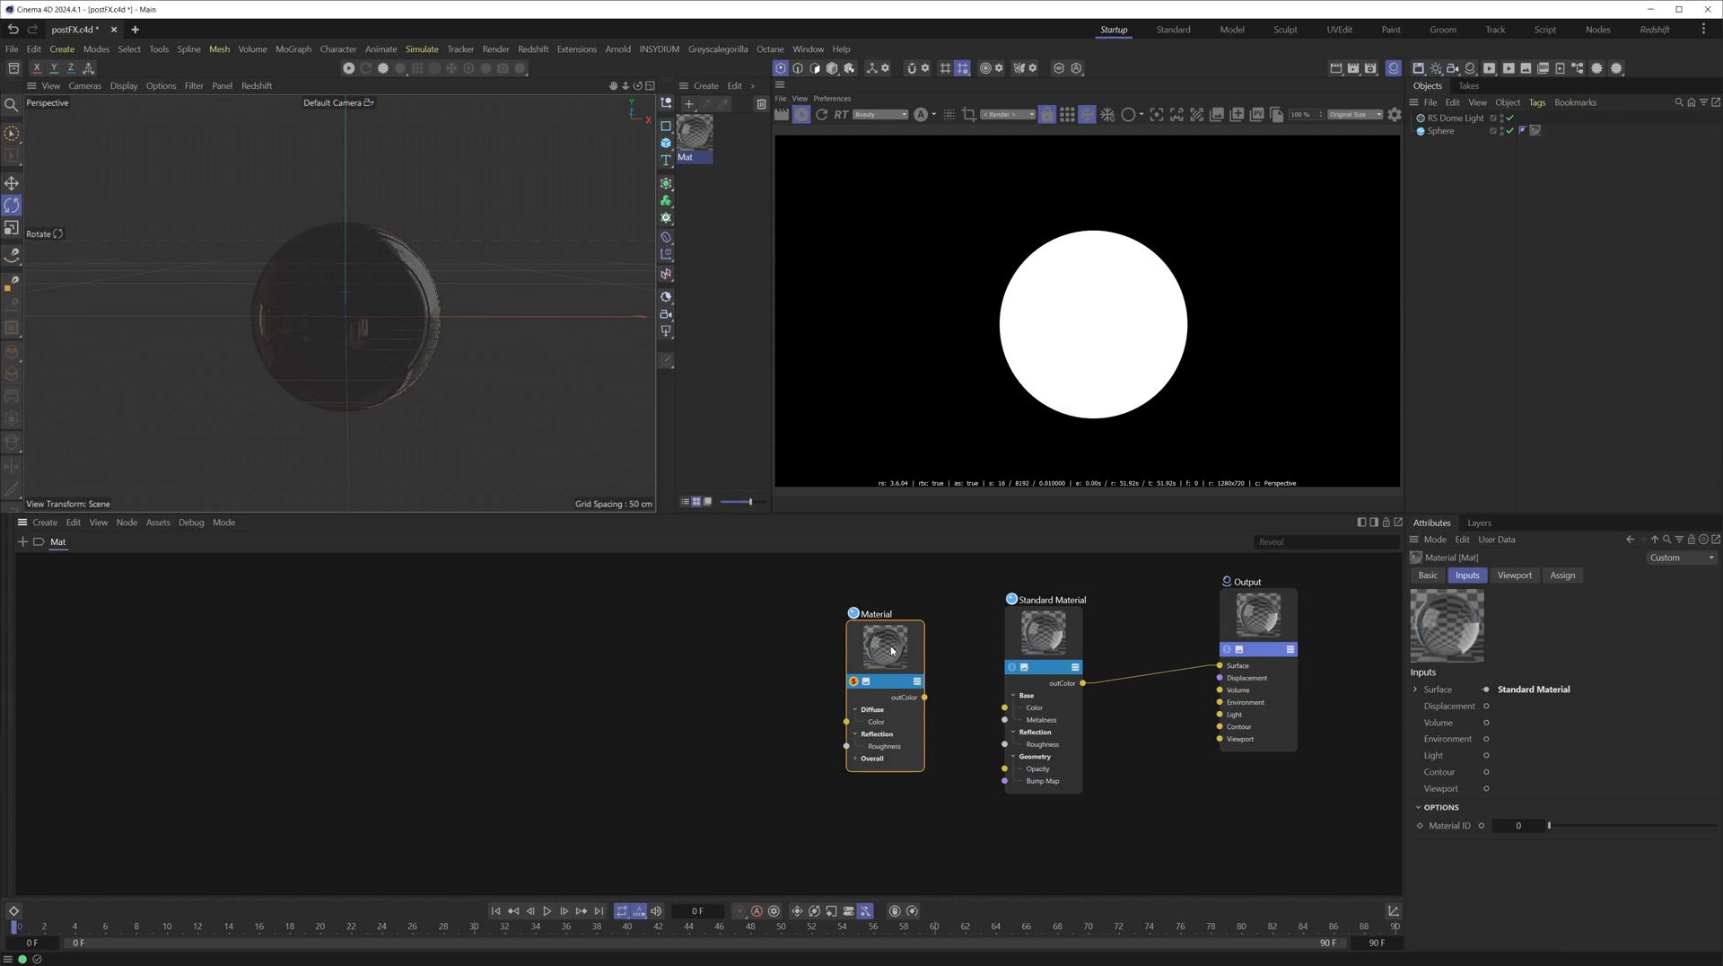
left_click(1525, 724)
left_click(1514, 785)
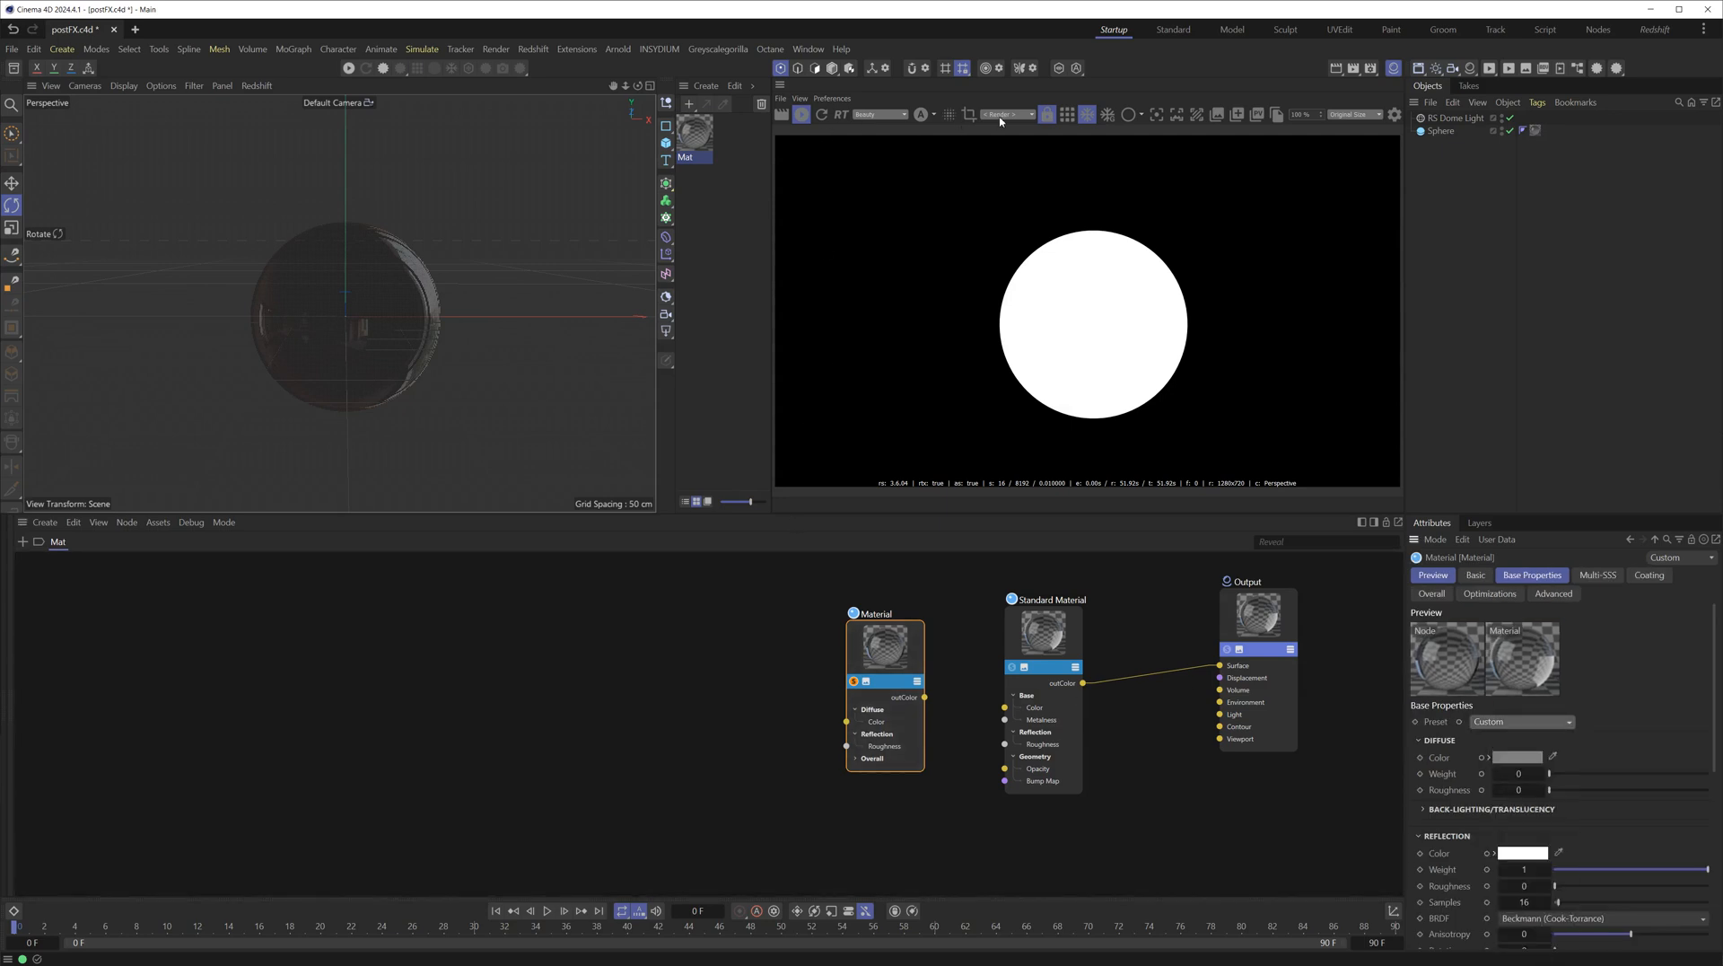
Compare the colour image of the glass sphere with its alpha channel in the render view
left_click(924, 114)
left_click(930, 133)
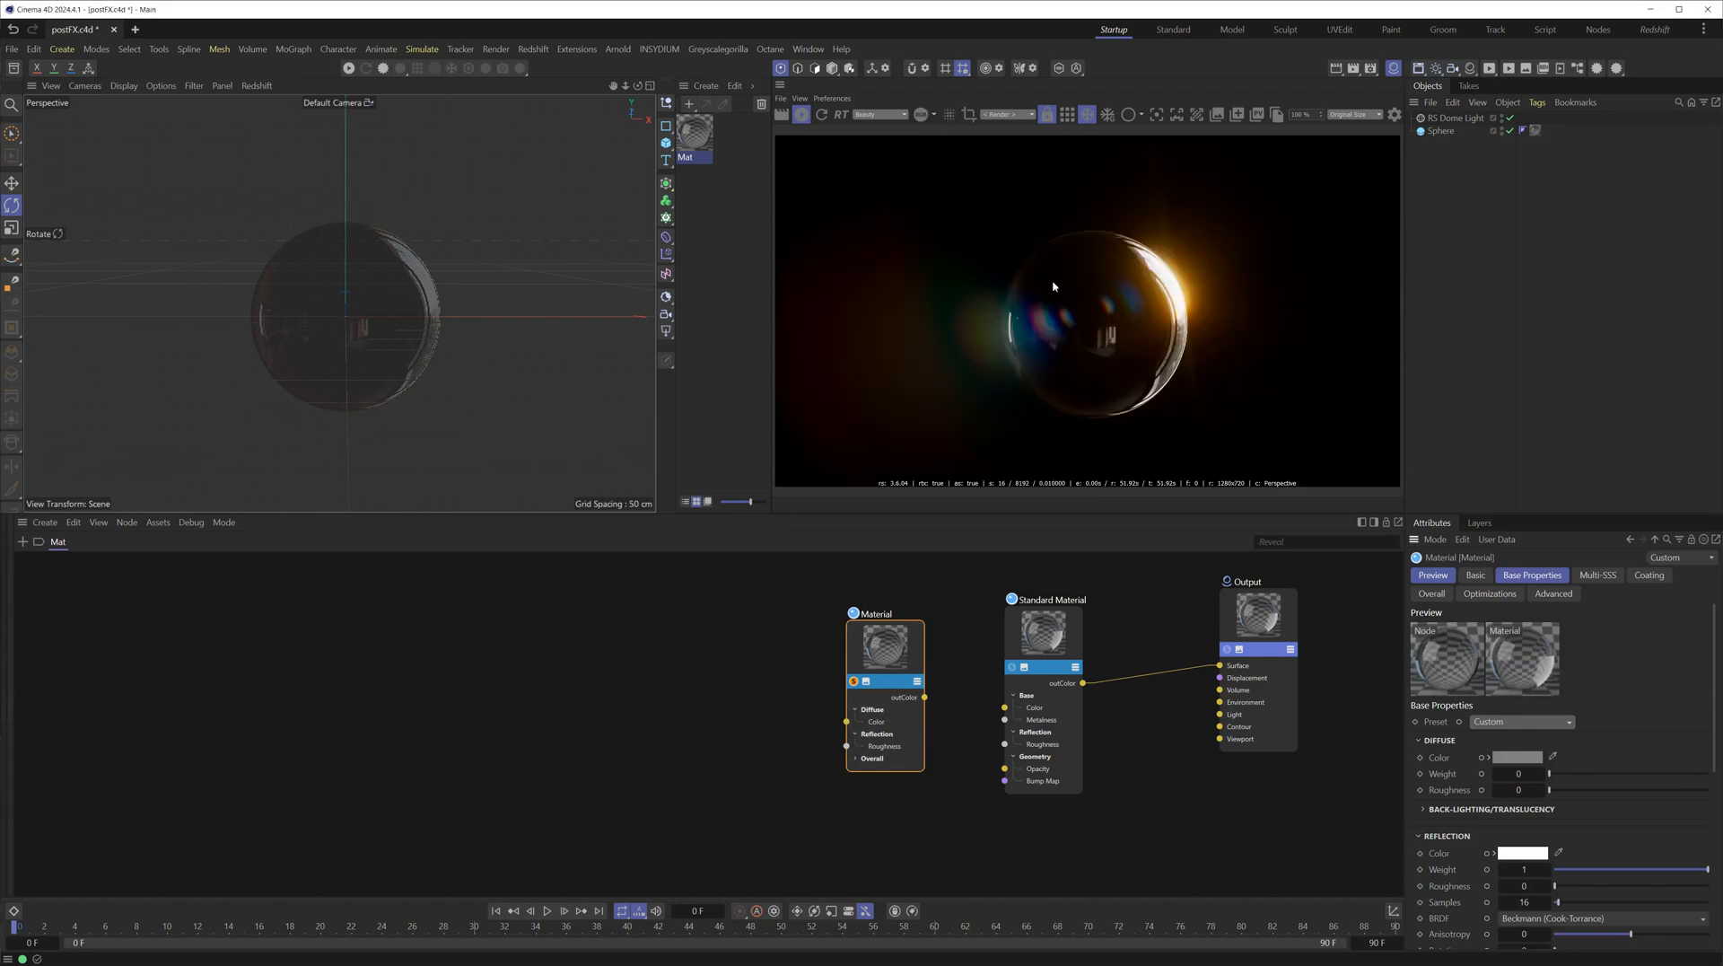
left_click(923, 115)
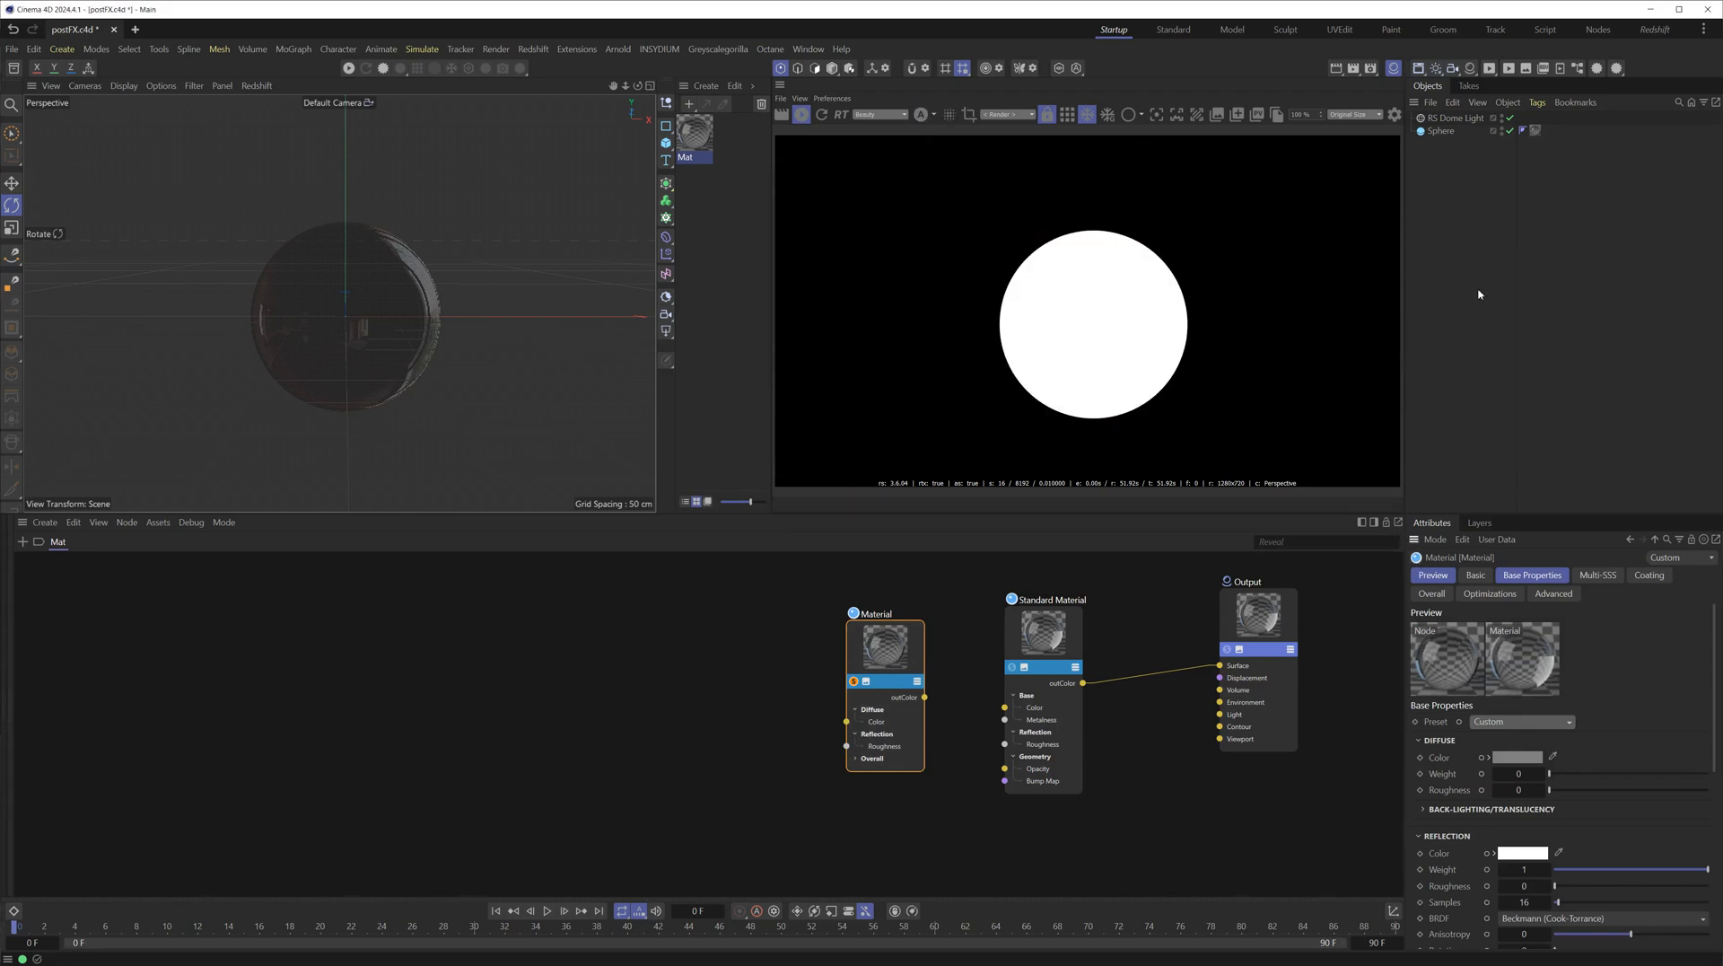
Enable Refraction Affects Alpha Channel in the legacy options of the Redshift render settings
key("ctrl+b")
left_click_drag(1490, 292, 437, 199)
left_click(290, 286)
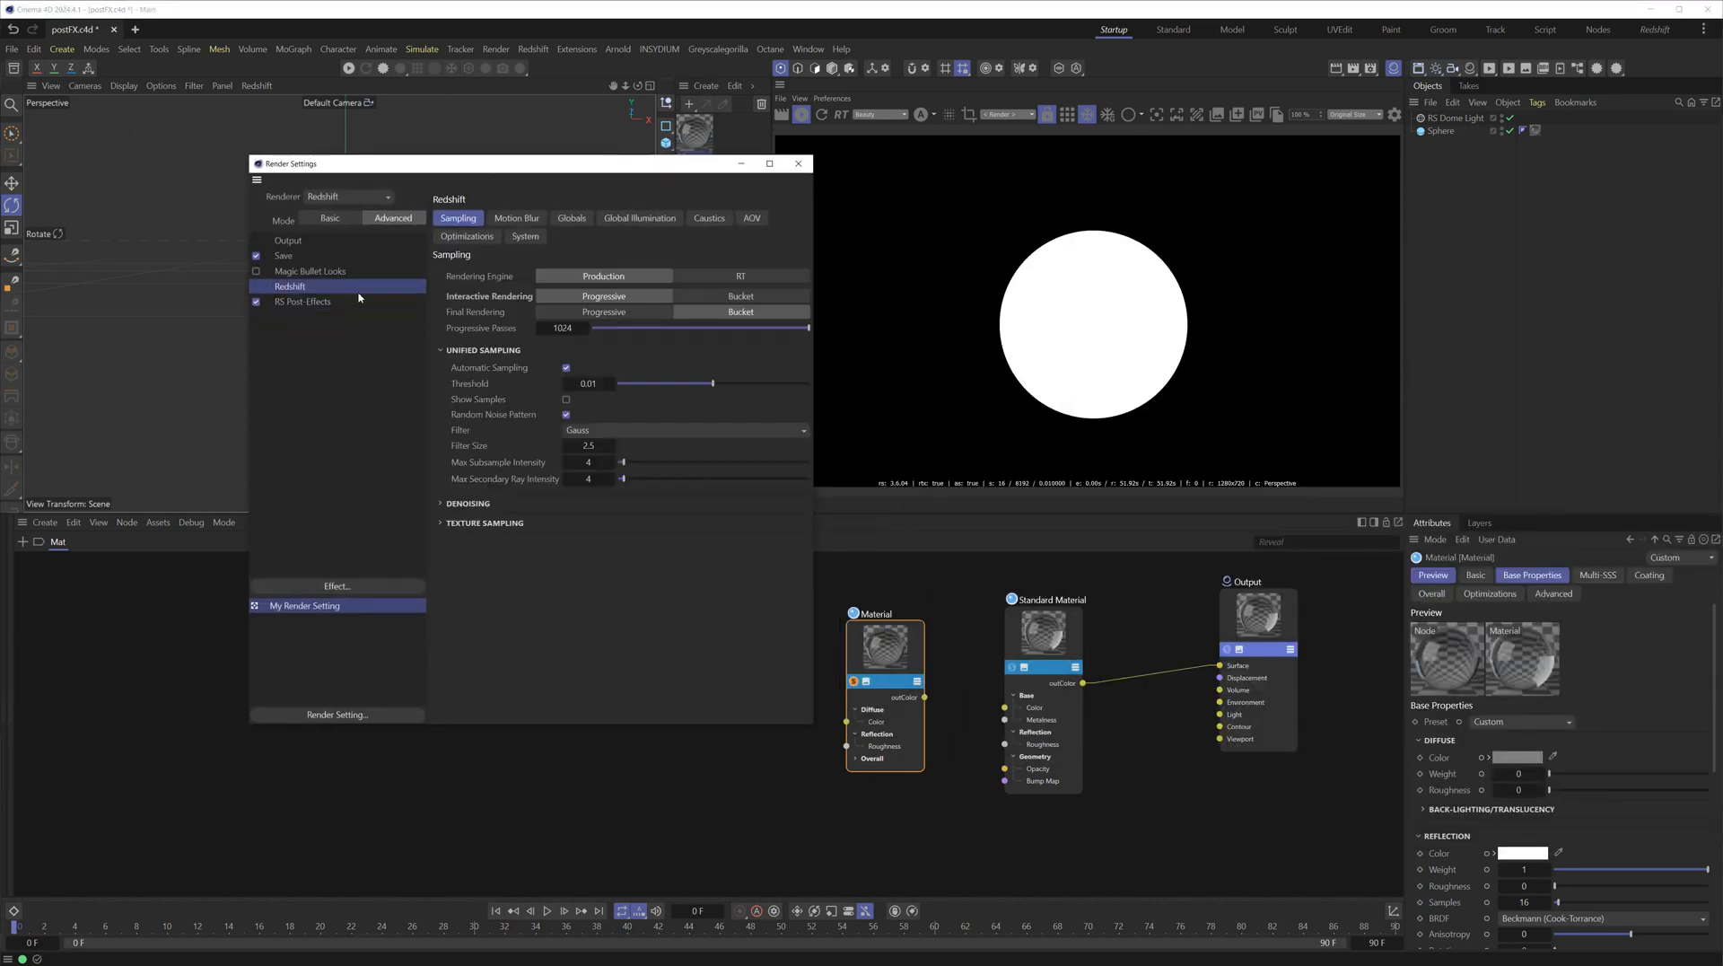
left_click(542, 240)
scroll(669, 547, "down", 5)
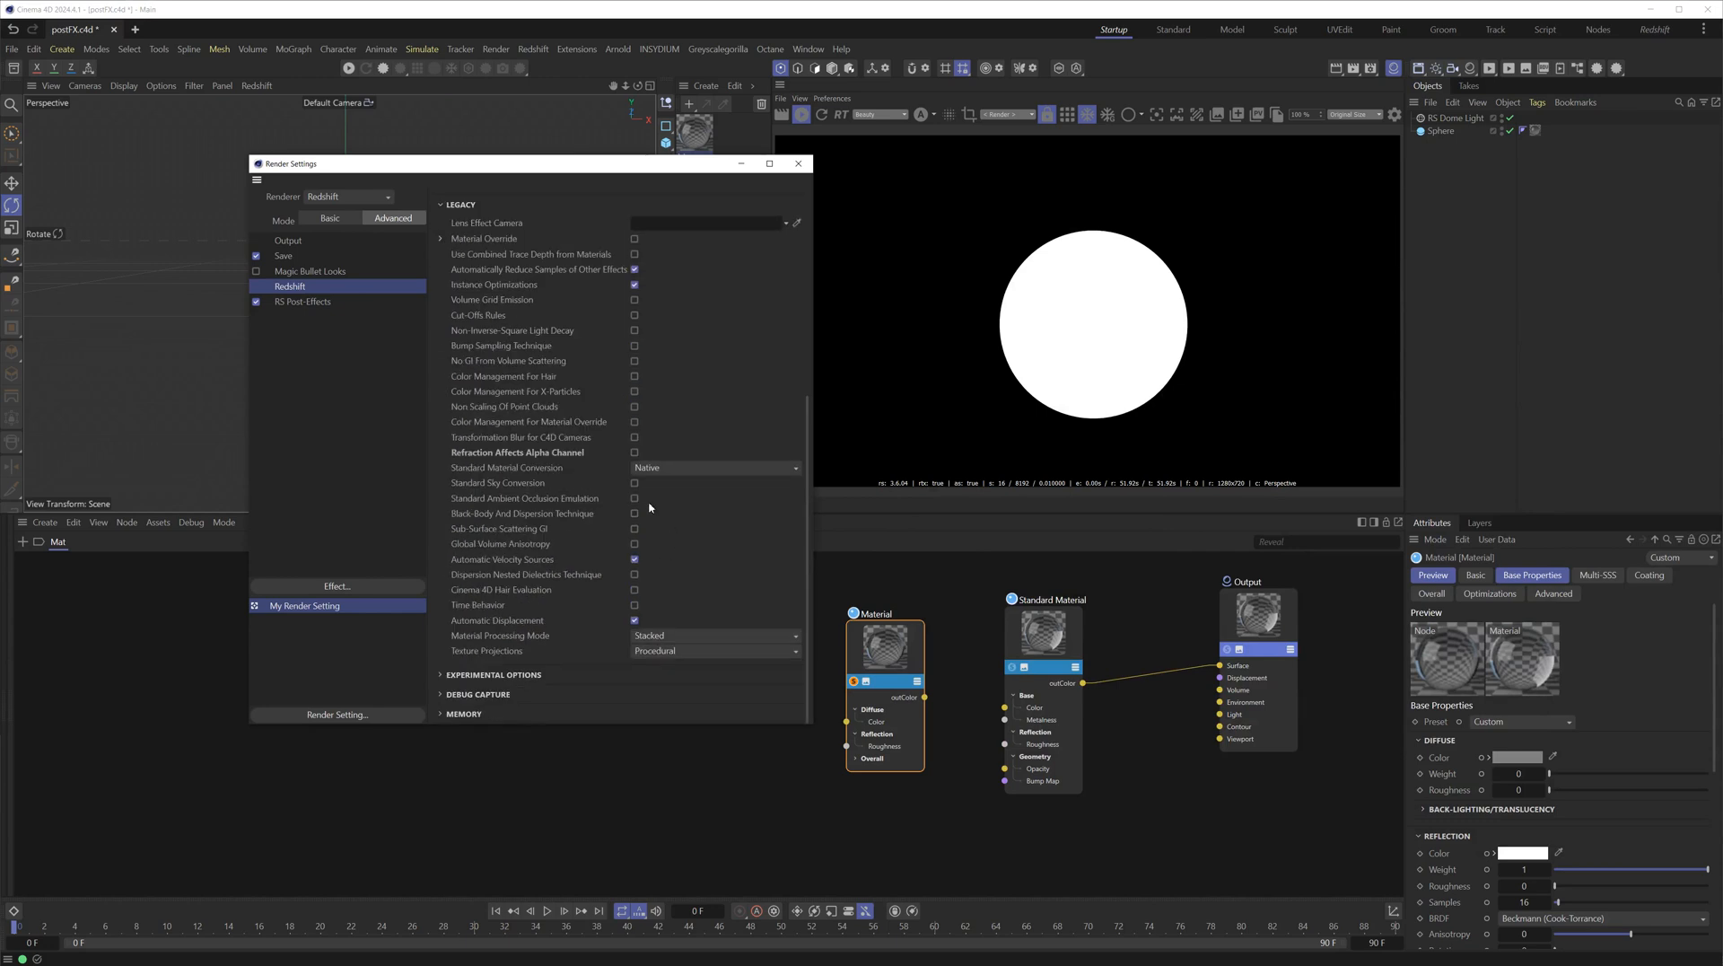
left_click(635, 453)
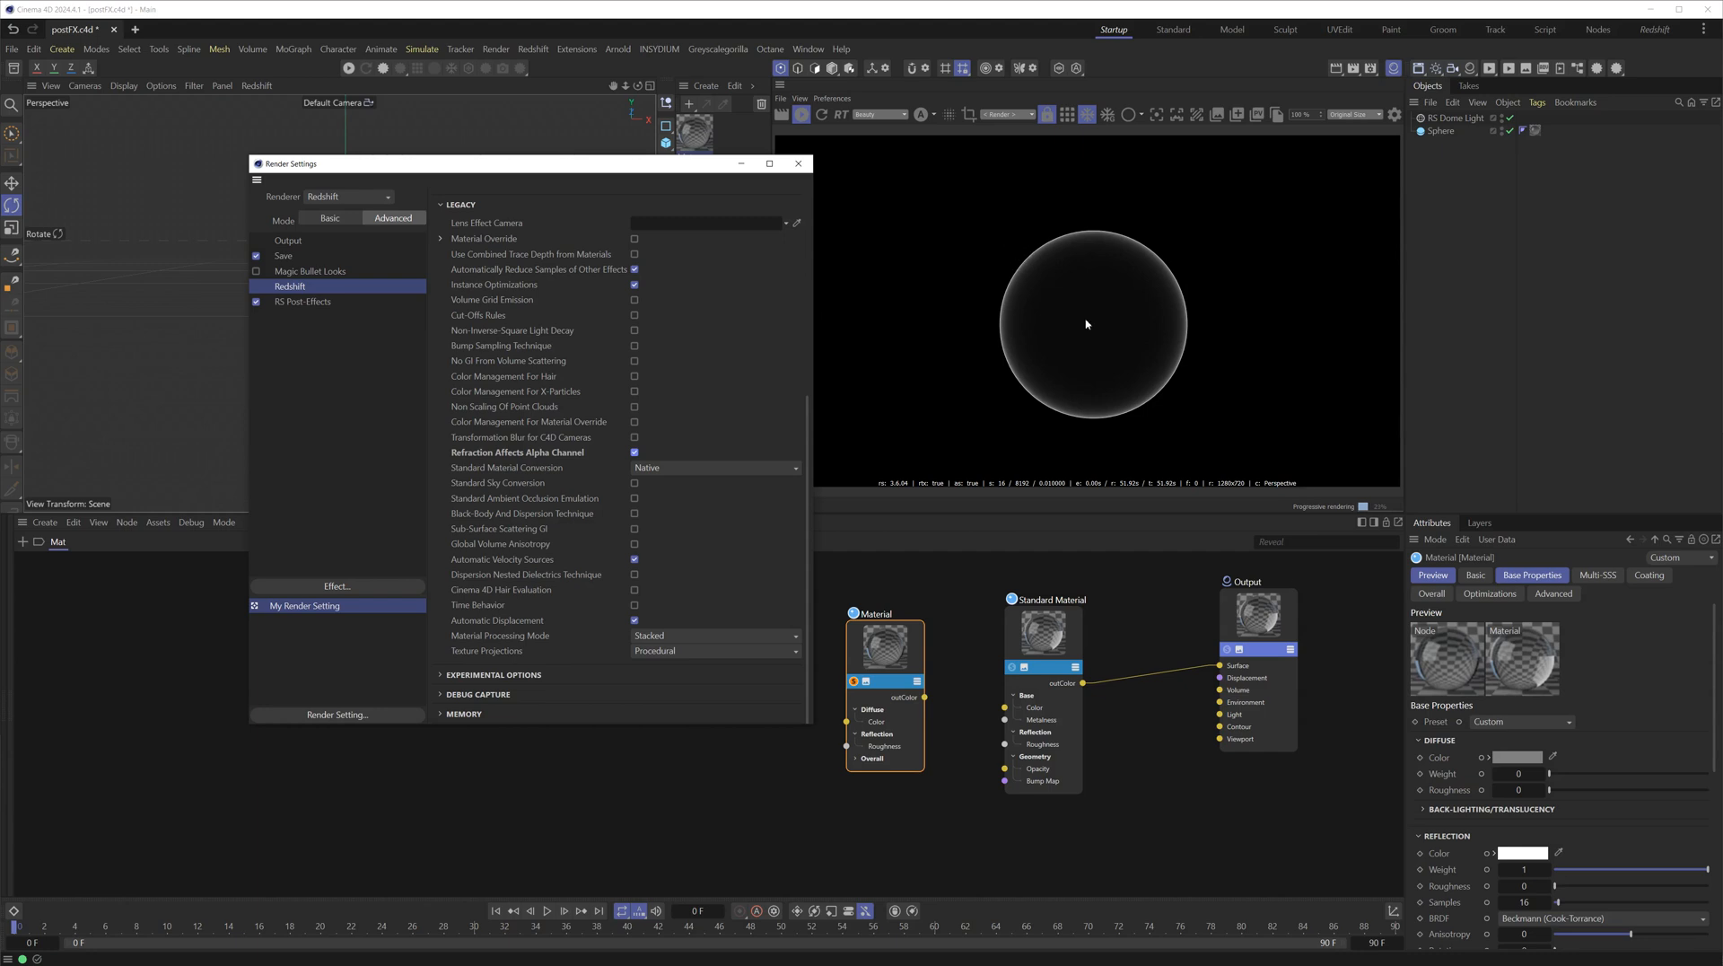
Set the Material node's refraction weight to 0 and inspect its overall opacity colour controls
scroll(1621, 795, "down", 6)
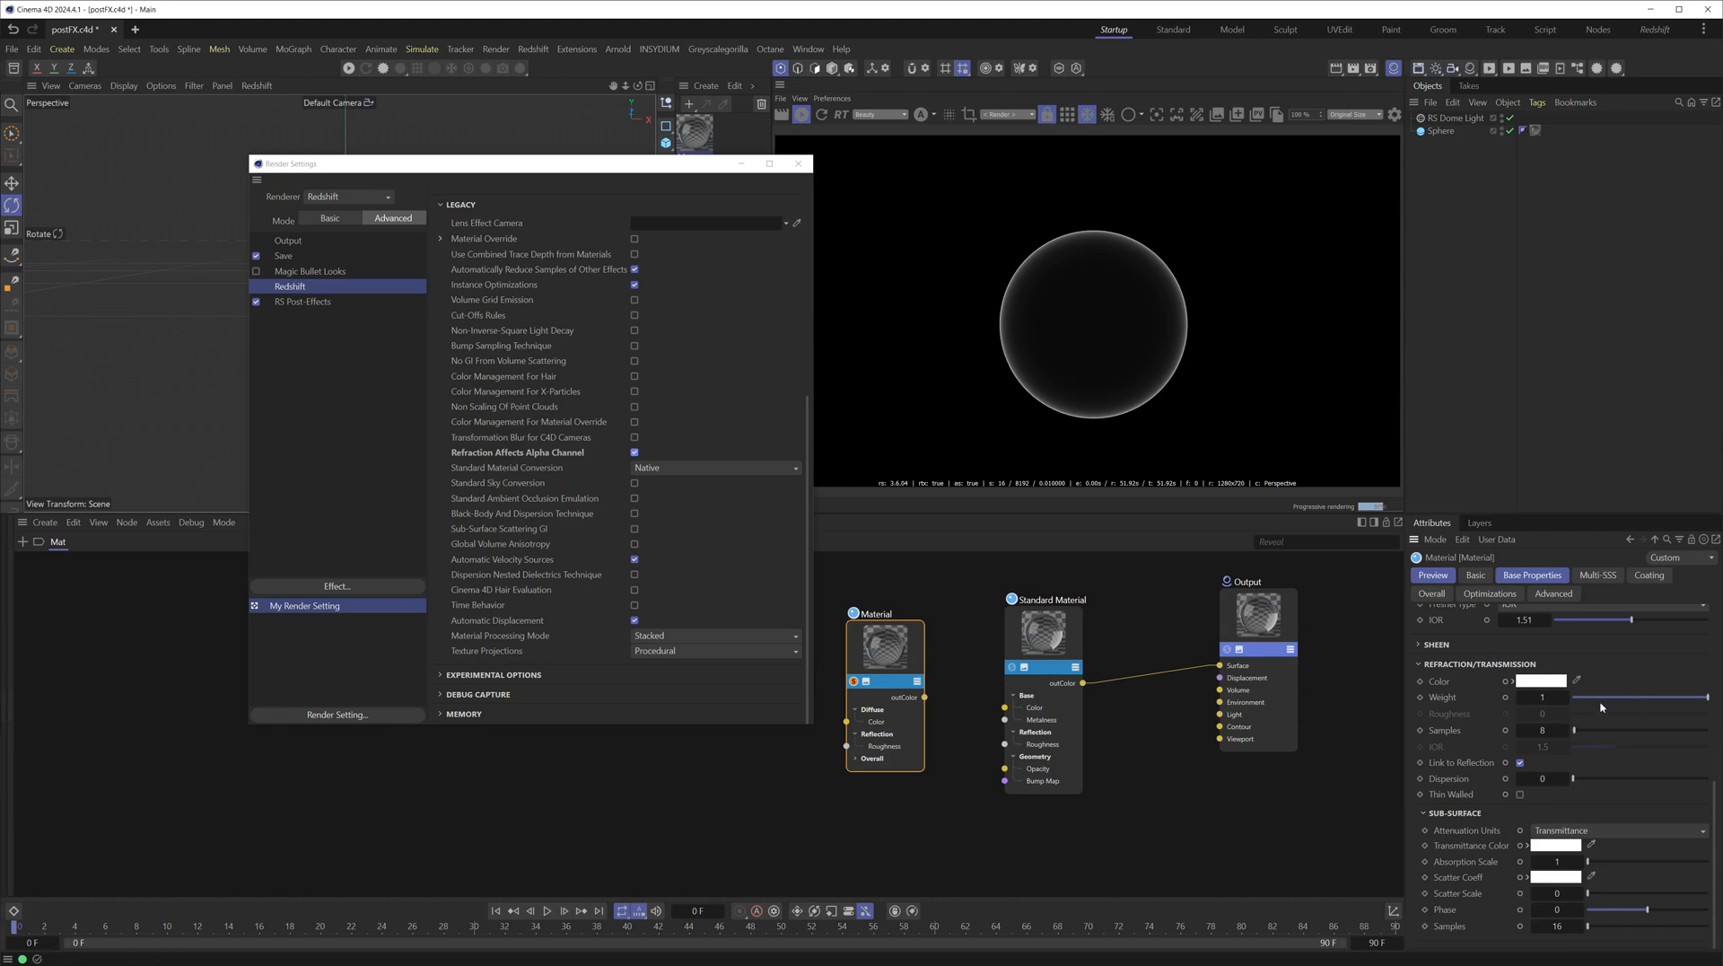
left_click_drag(1650, 697, 1548, 702)
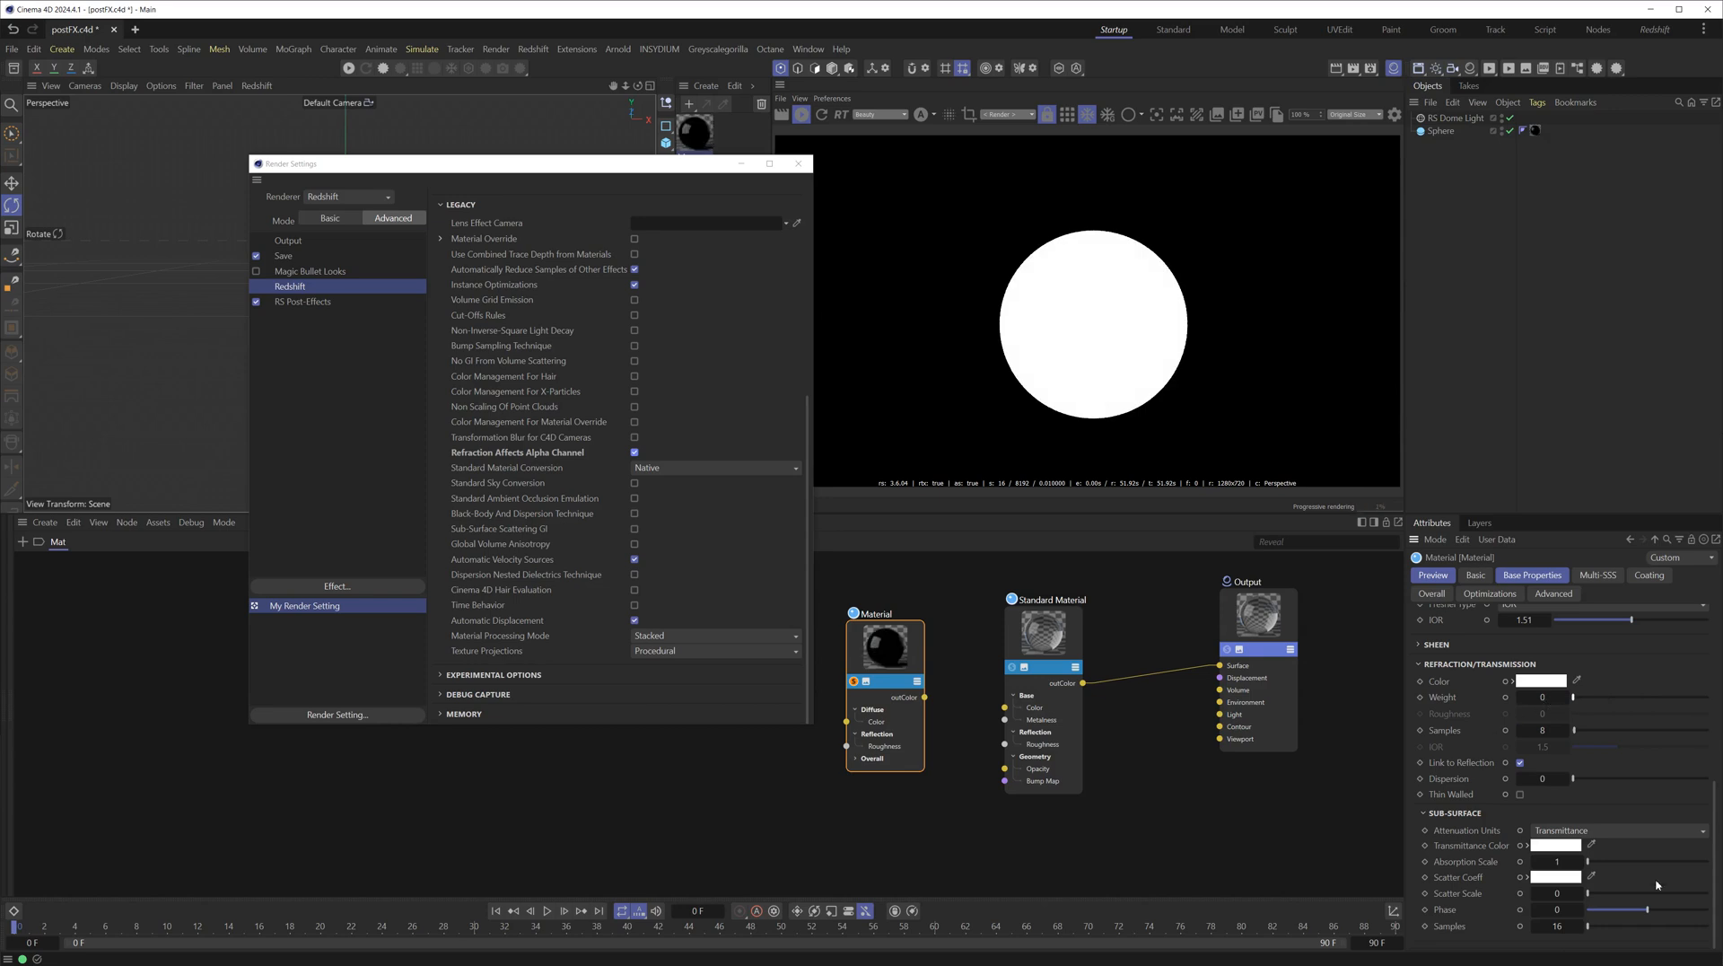
left_click(1564, 596)
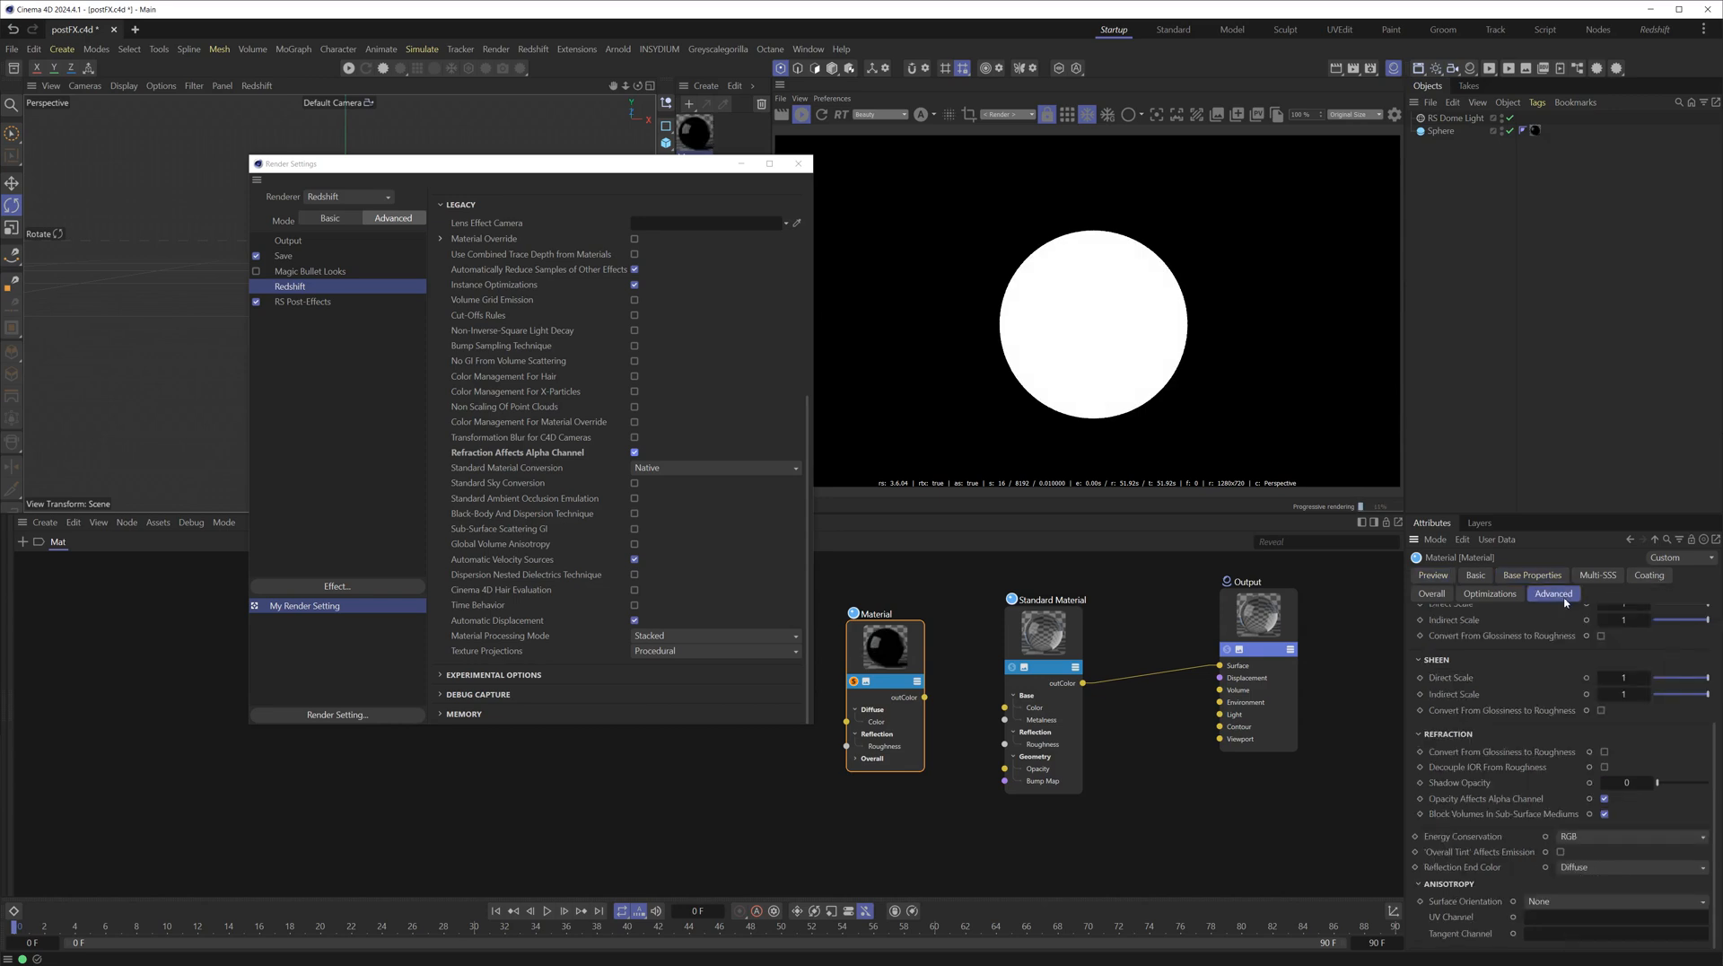
left_click(1434, 596)
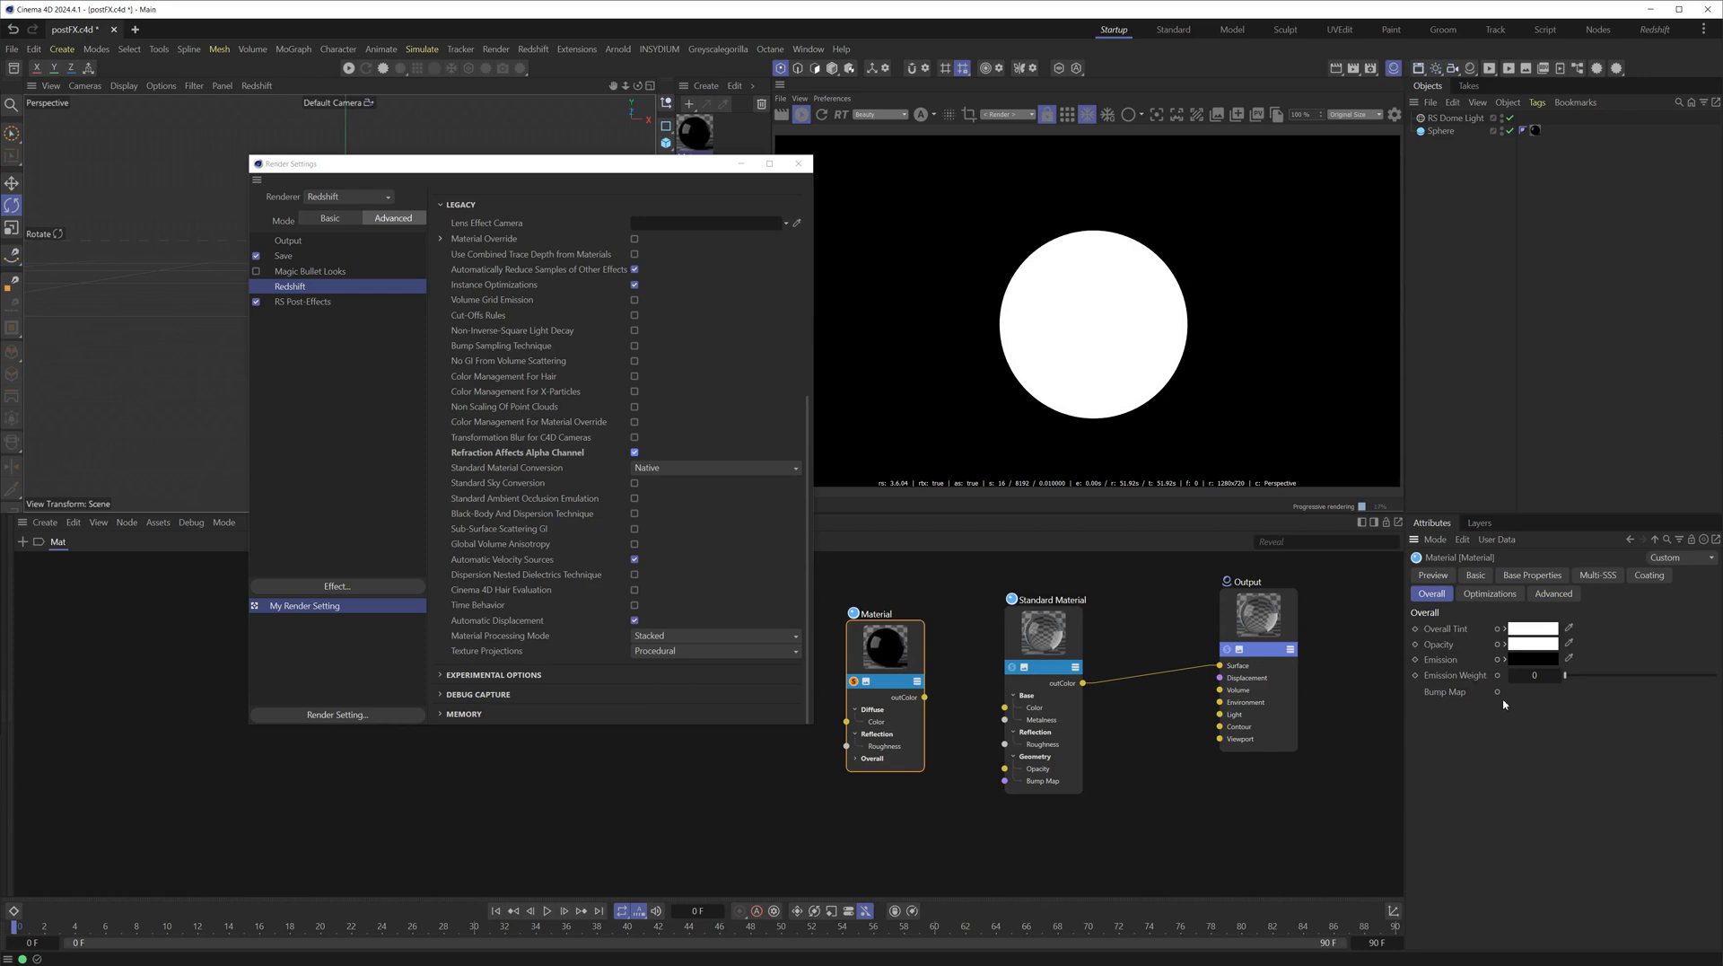
left_click(1505, 644)
mouse_move(1706, 736)
left_mouse_down()
mouse_move(1589, 736)
mouse_move(1712, 736)
left_mouse_up()
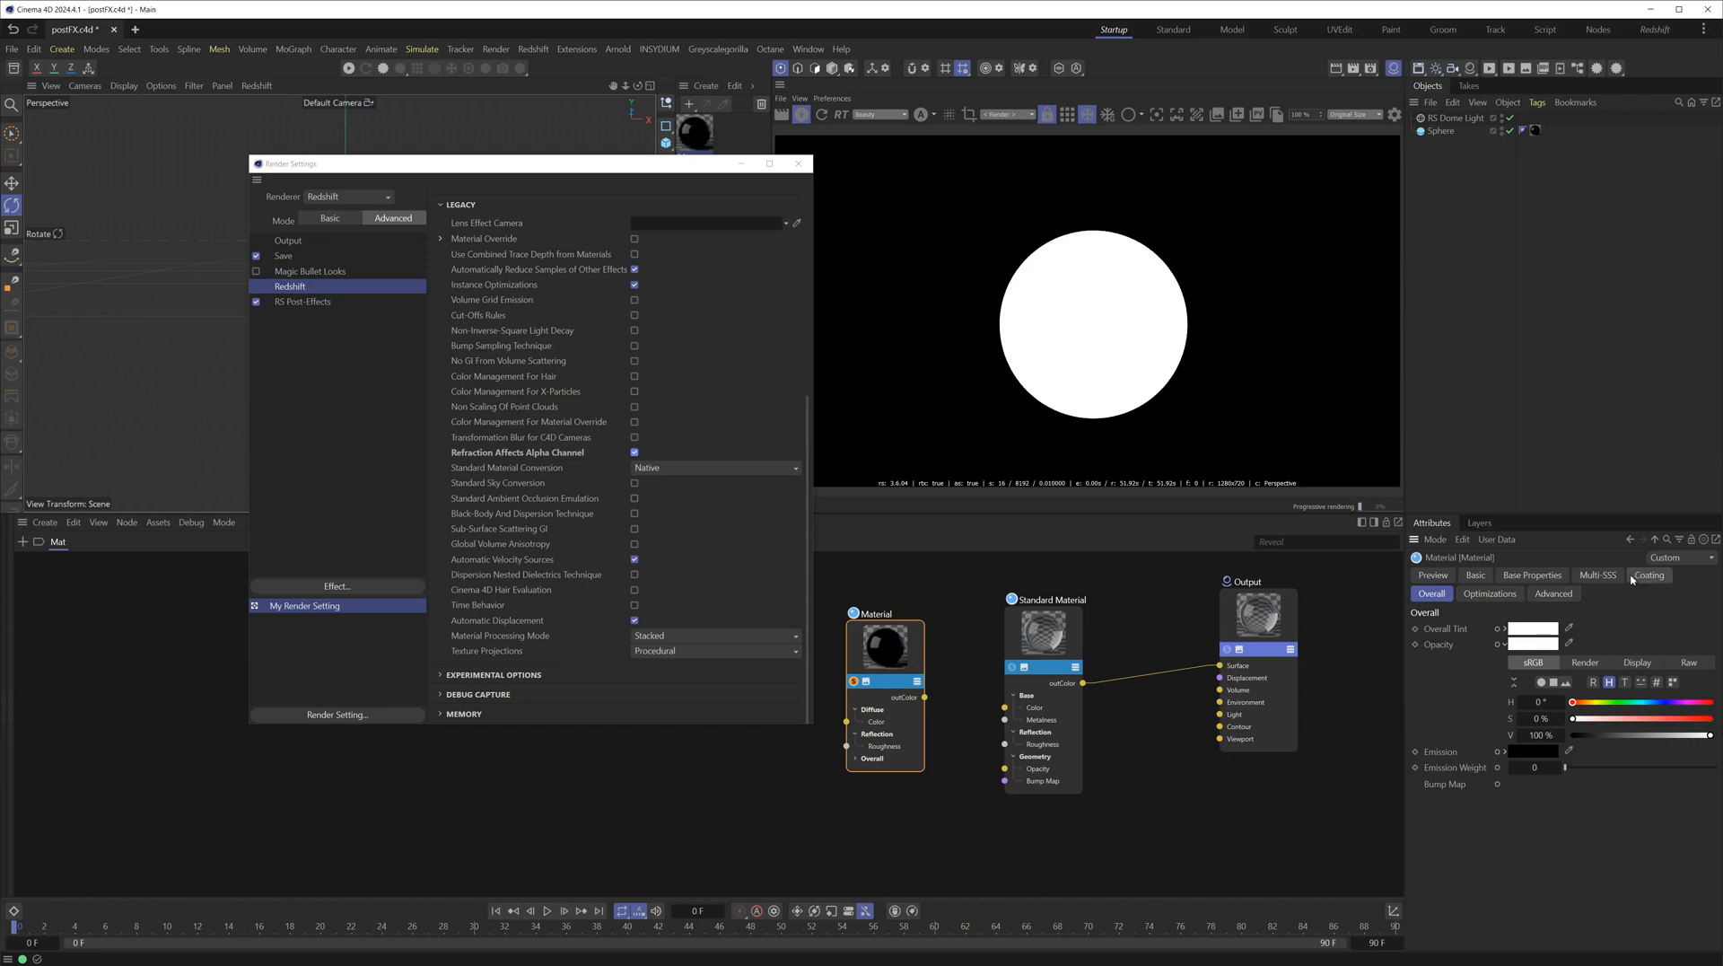
Restore the Material node's refraction weight to 1 in its base properties
left_click(1532, 577)
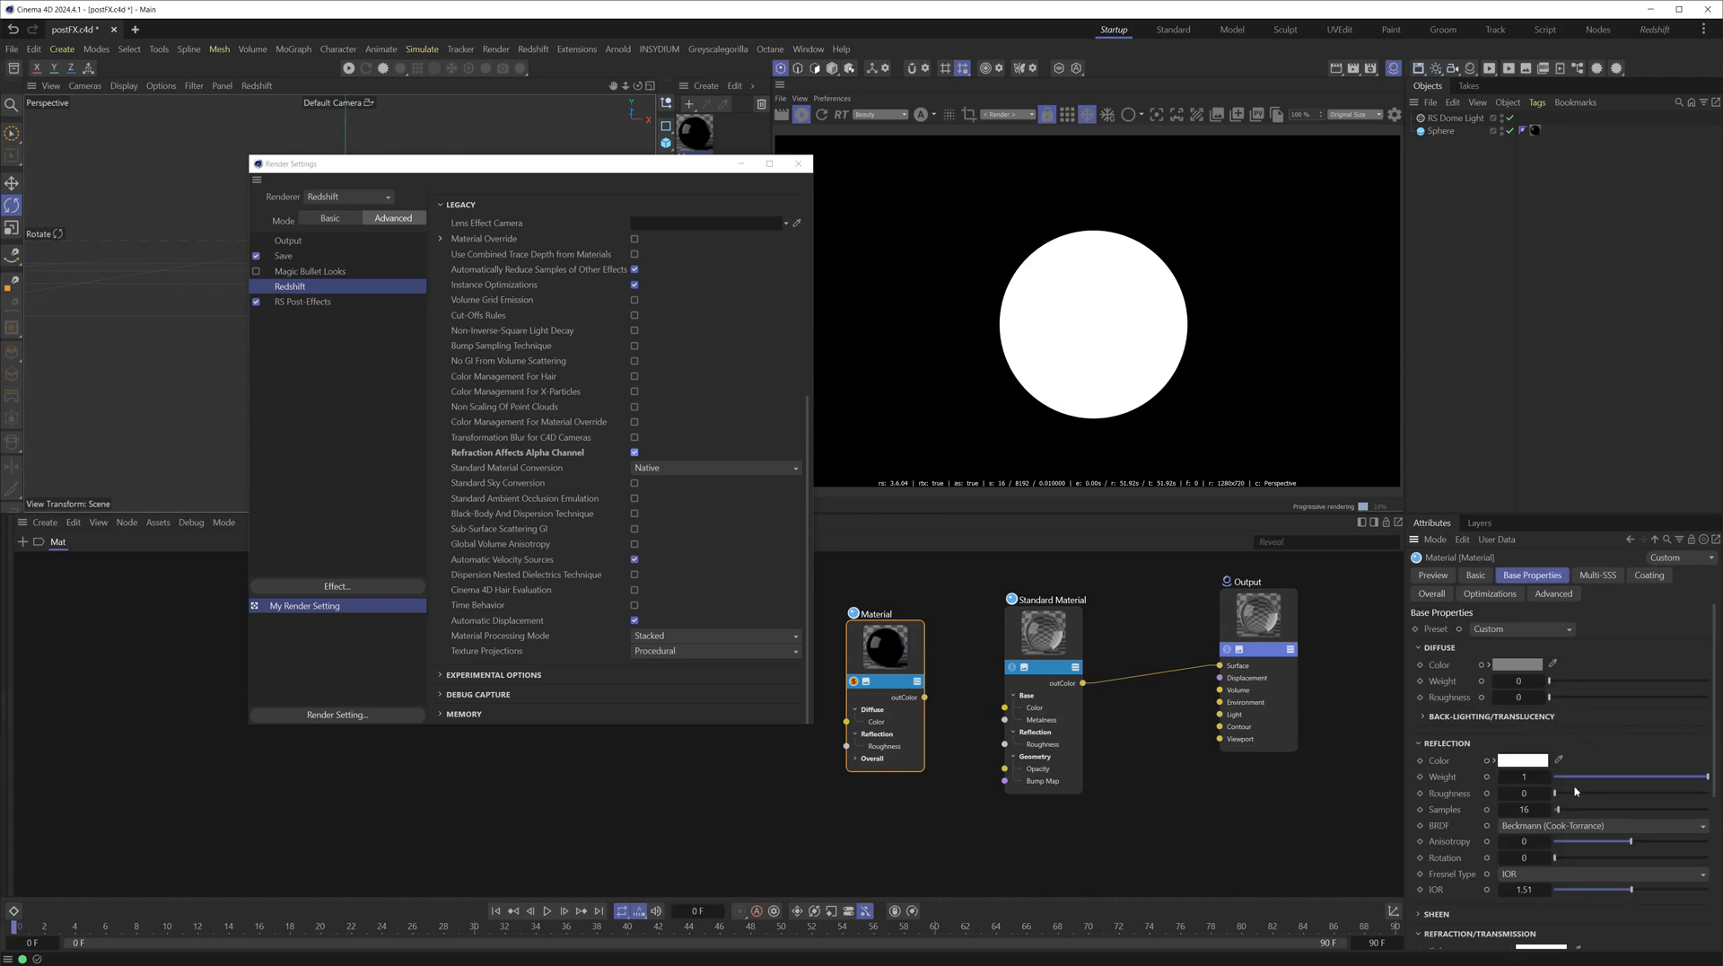
scroll(1598, 745, "down", 3)
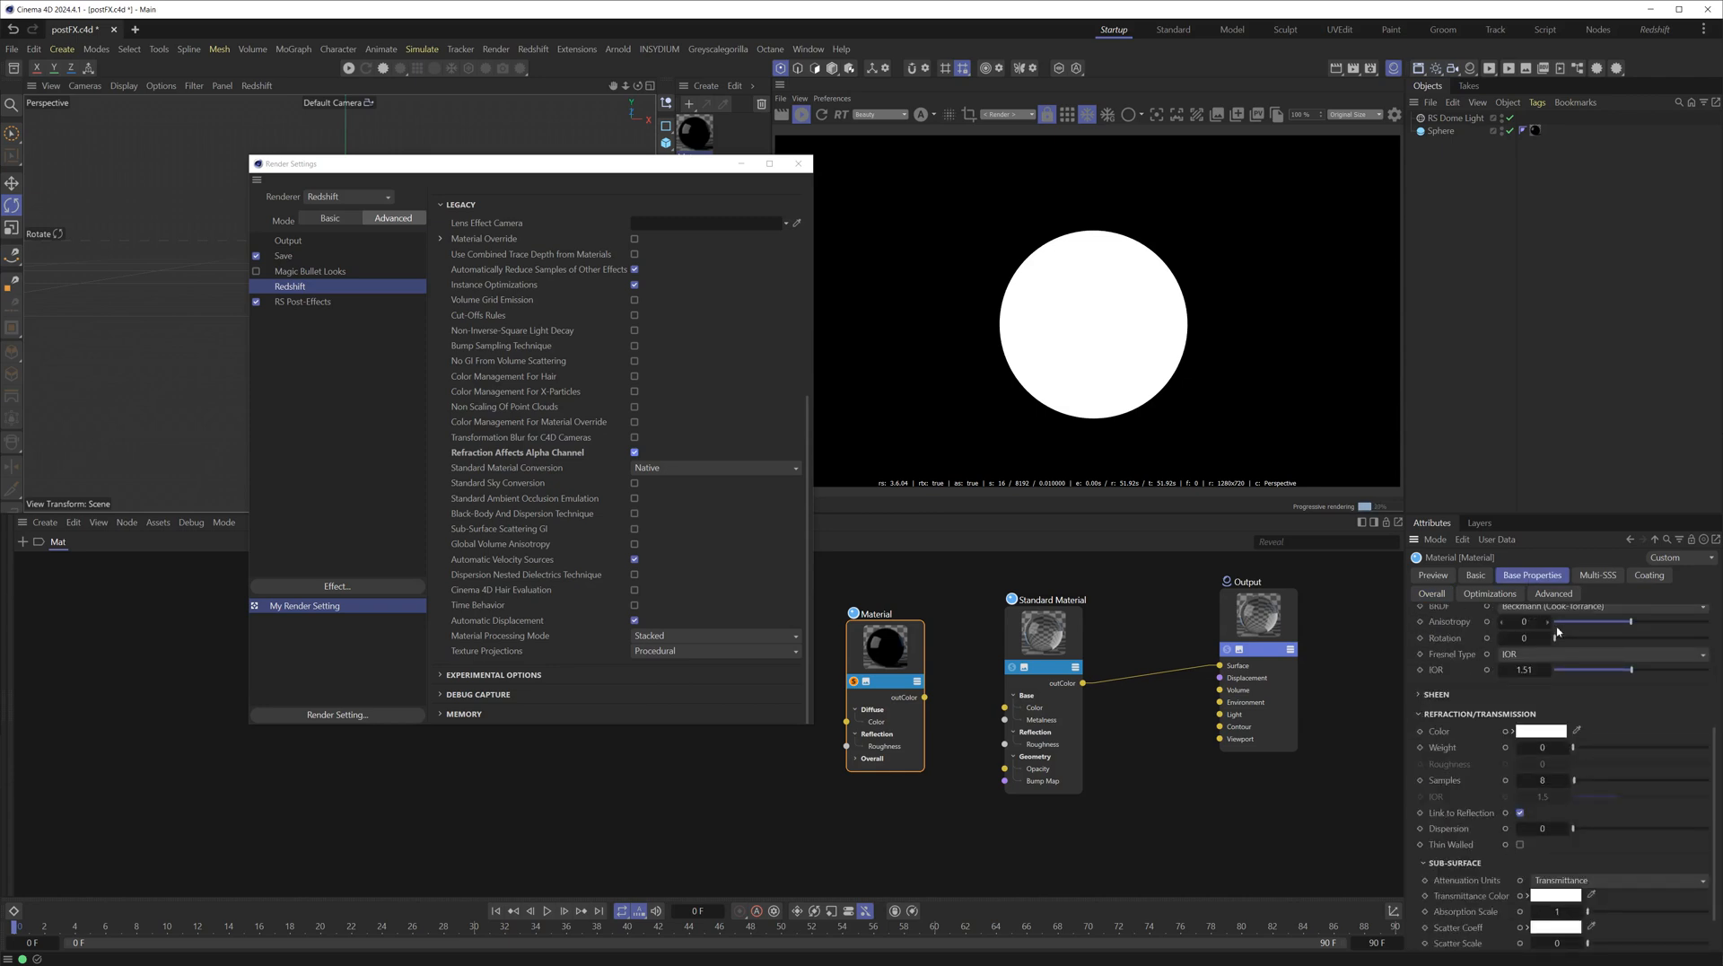
scroll(1588, 730, "up", 1)
left_click(1527, 632)
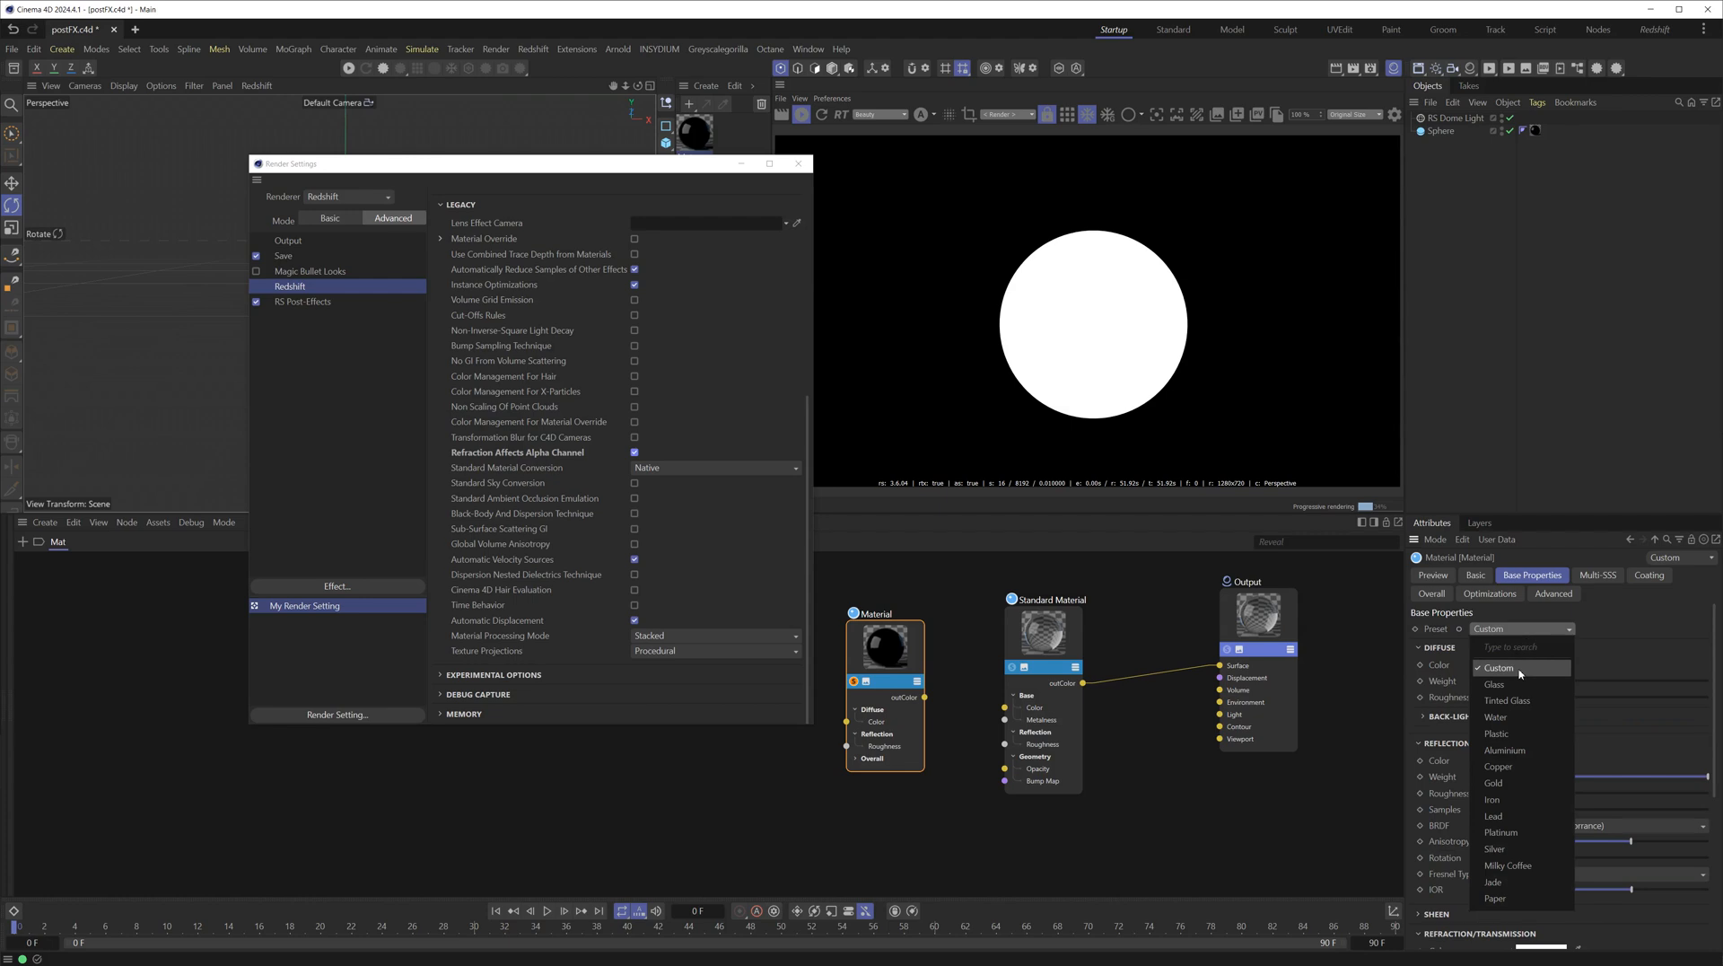
left_click(1523, 705)
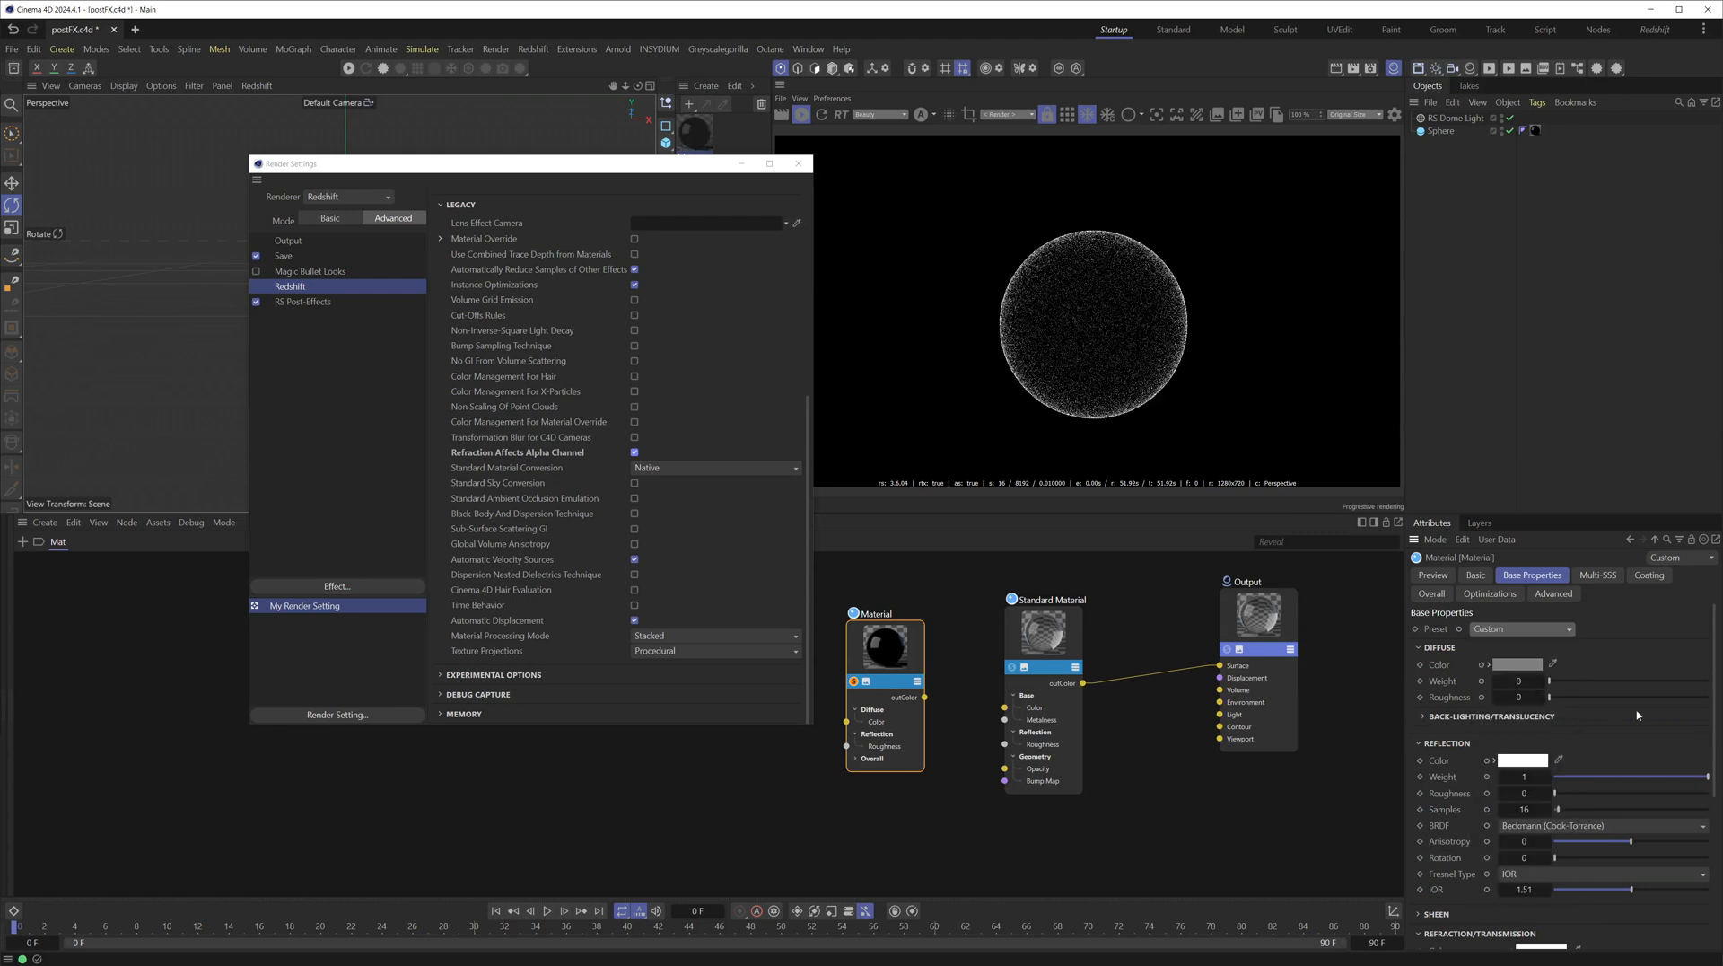
scroll(1571, 781, "down", 4)
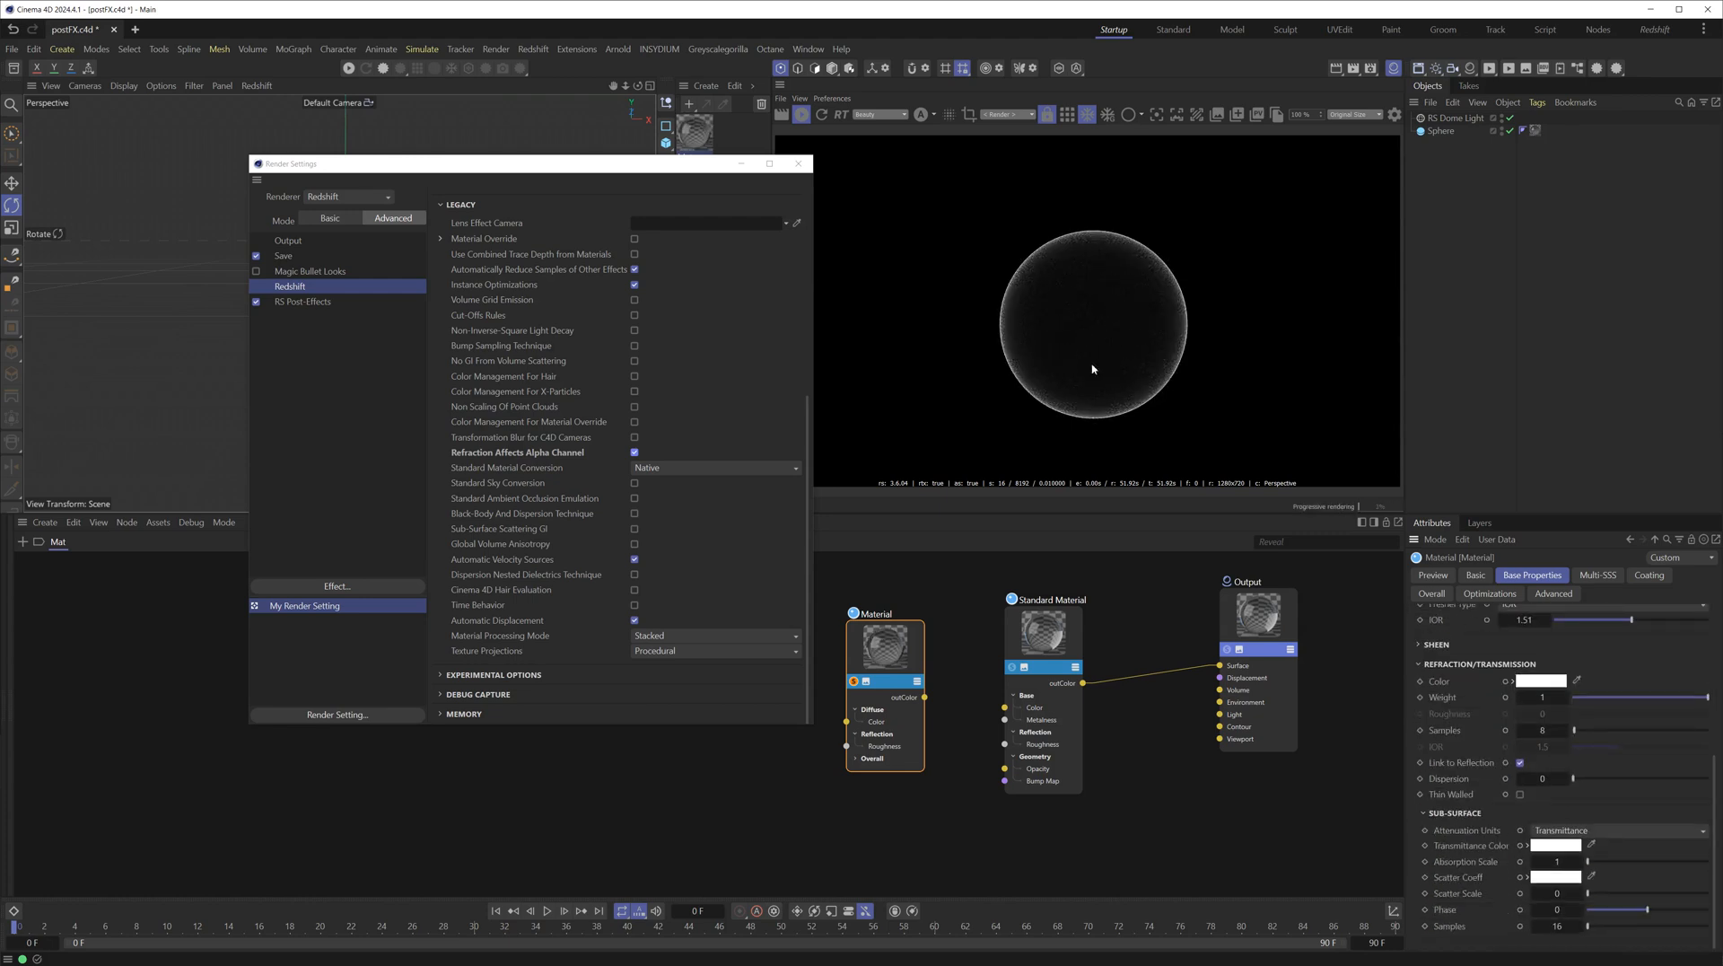
Try a red transmittance colour with 47% saturation on the Material node and reset its saturation to 0%
left_click_drag(889, 661, 909, 647)
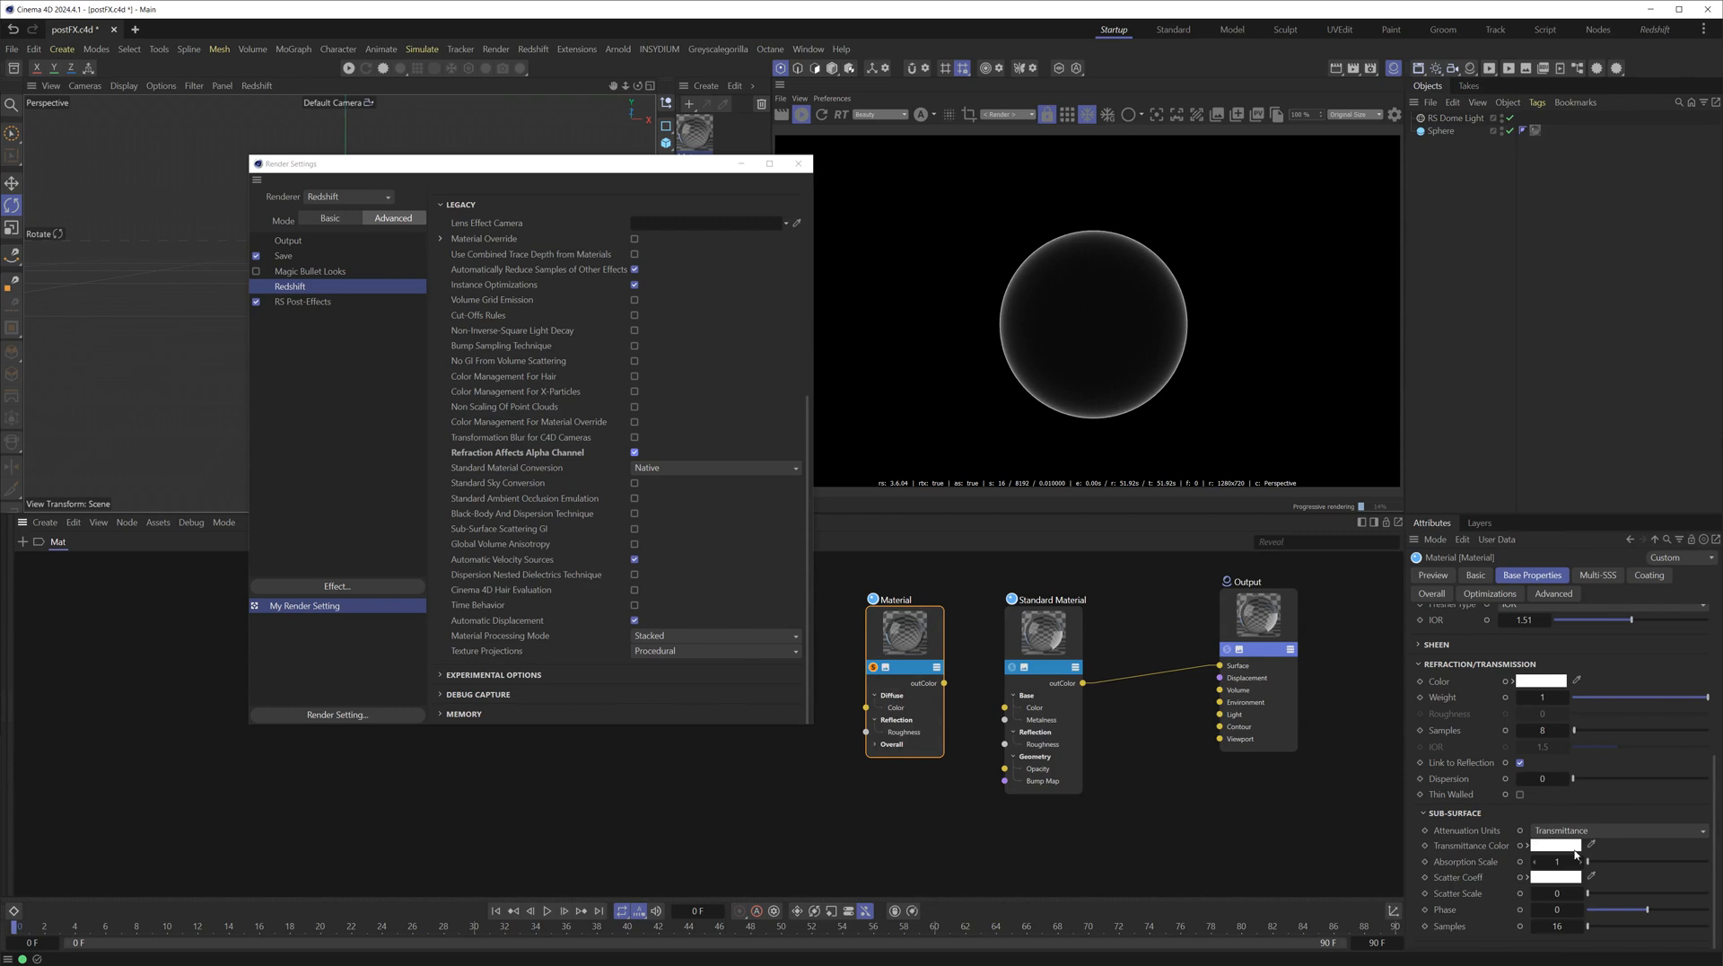
left_click(1607, 833)
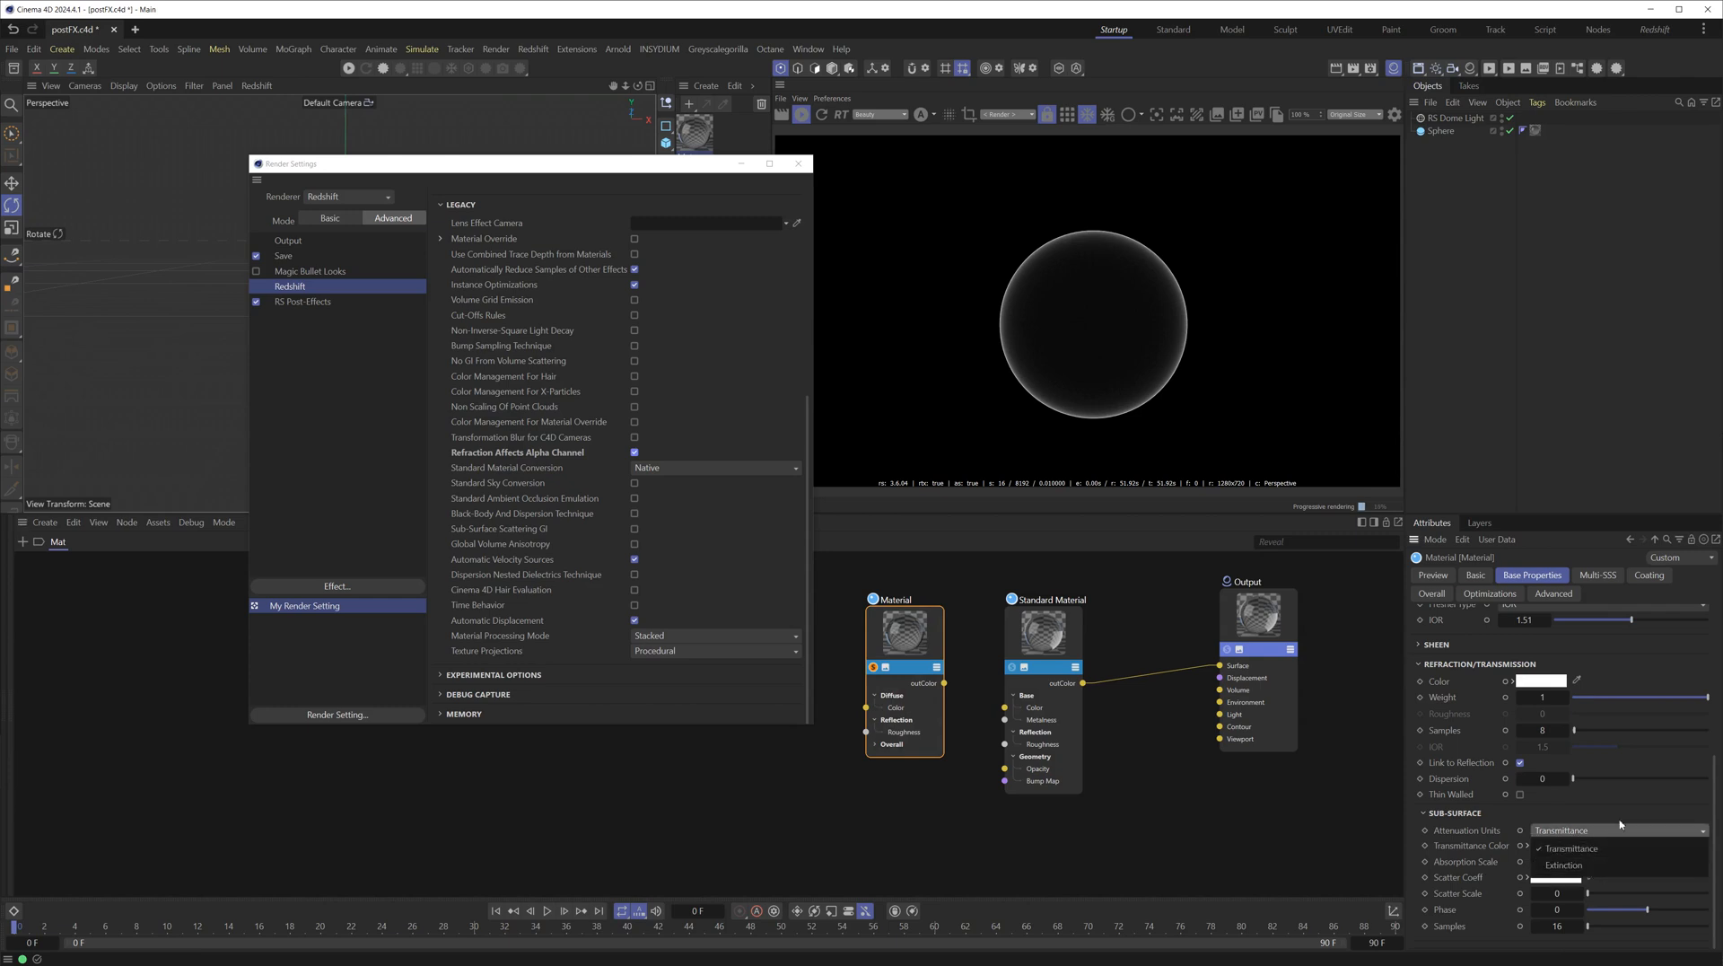
left_click(1618, 793)
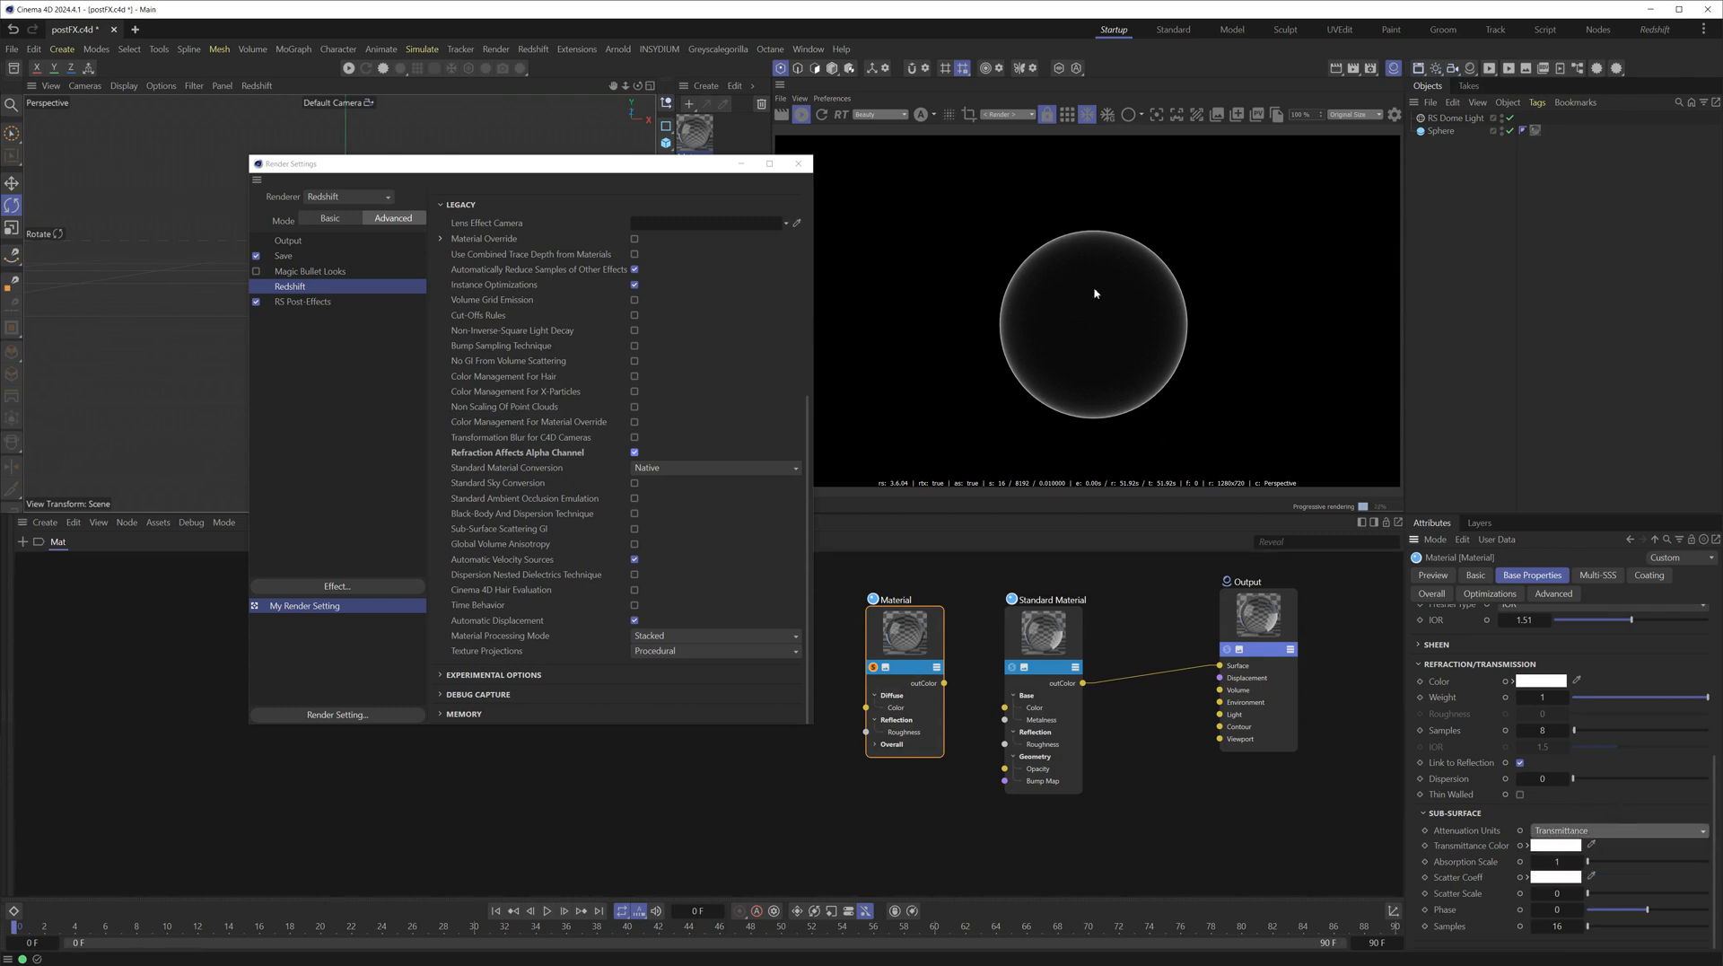
left_click(496, 453)
left_click(1526, 845)
scroll(1611, 839, "down", 2)
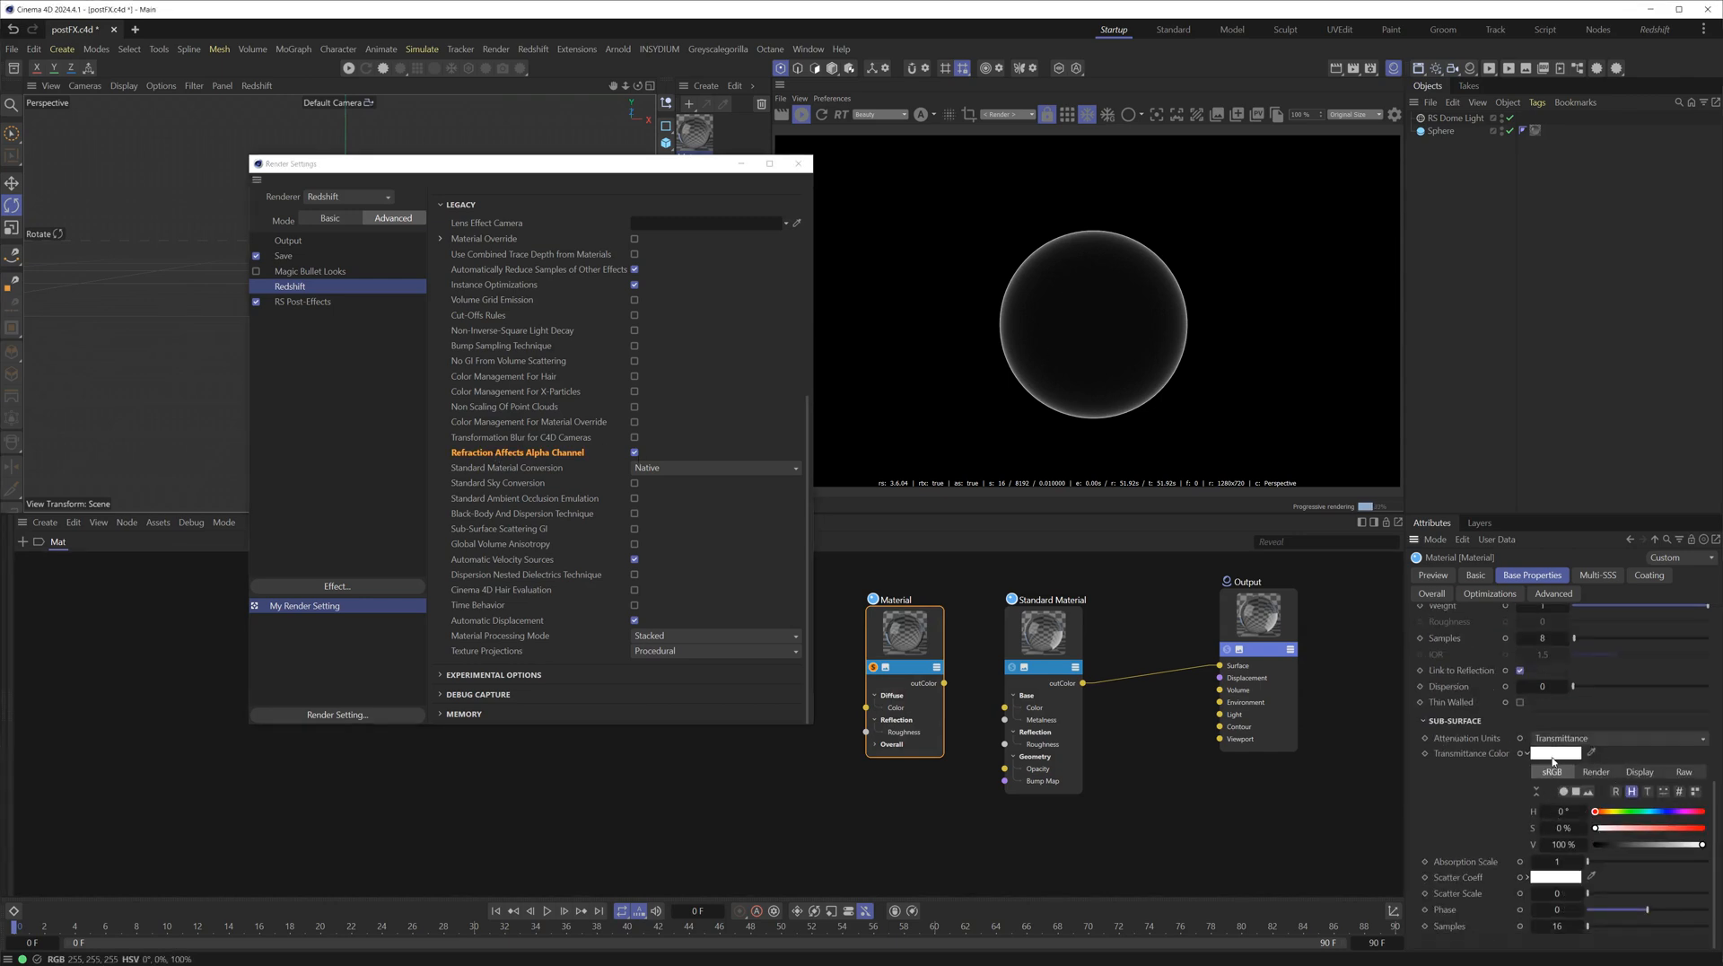
left_click_drag(1635, 828, 1646, 829)
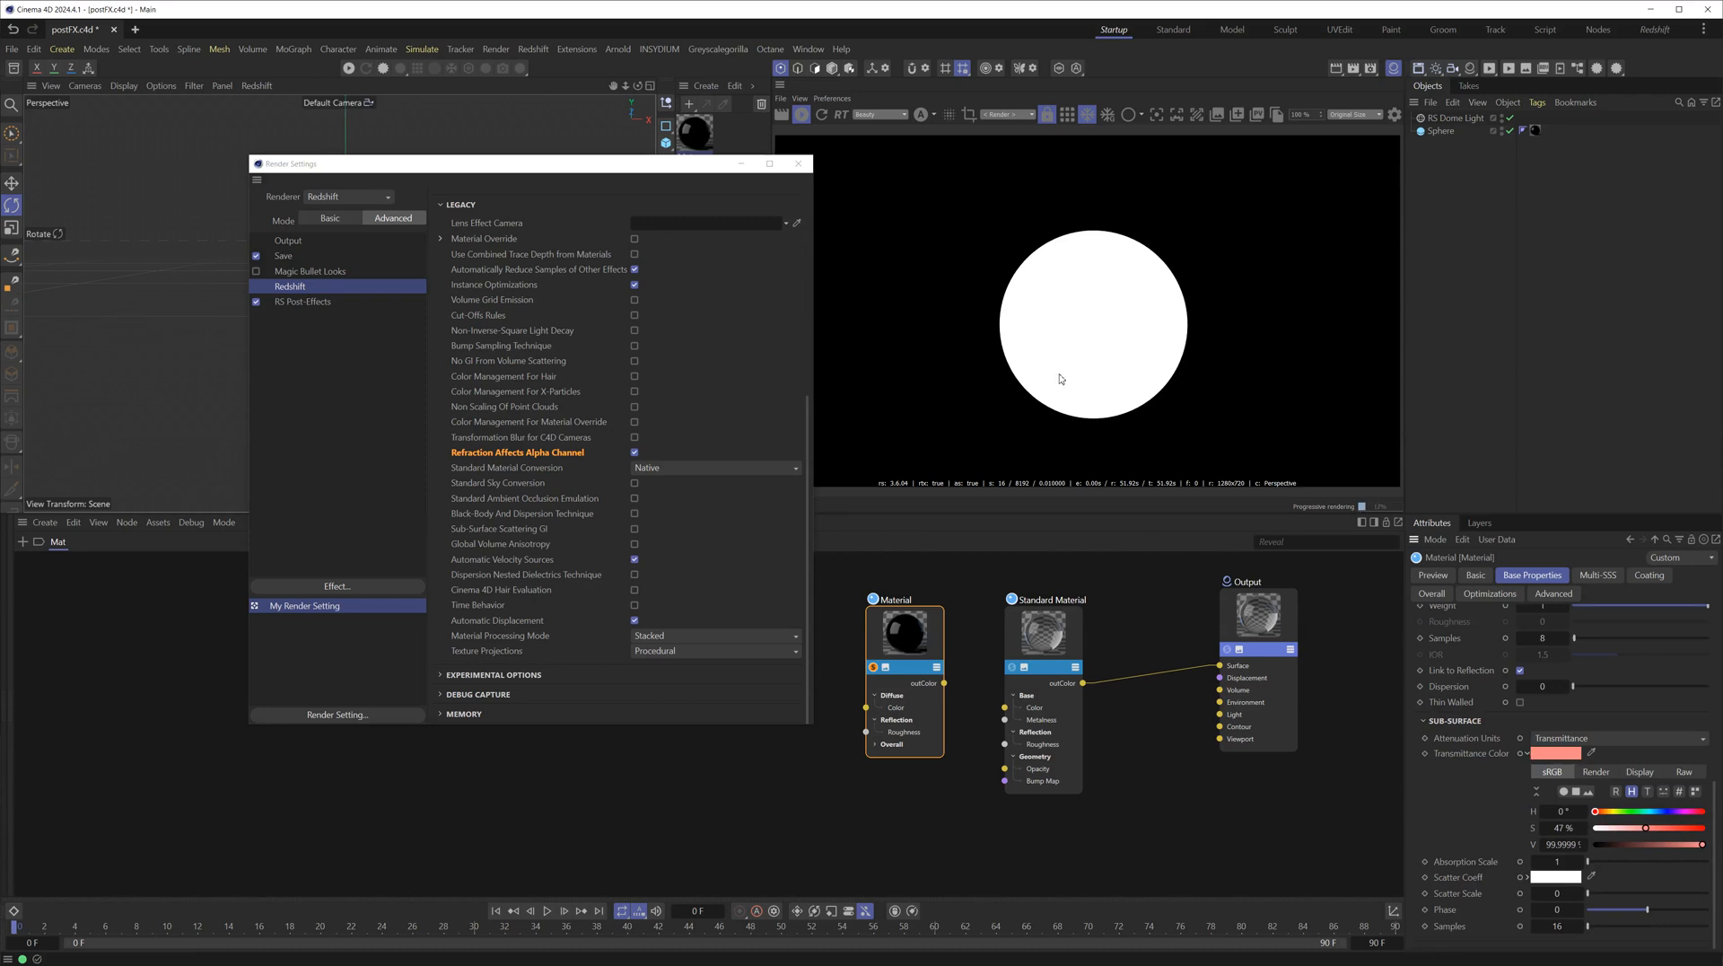
left_click_drag(1646, 829, 1585, 829)
Switch the Material node's attenuation units to Extinction and try out the brightness of the extinction coefficient colour
left_click(1572, 739)
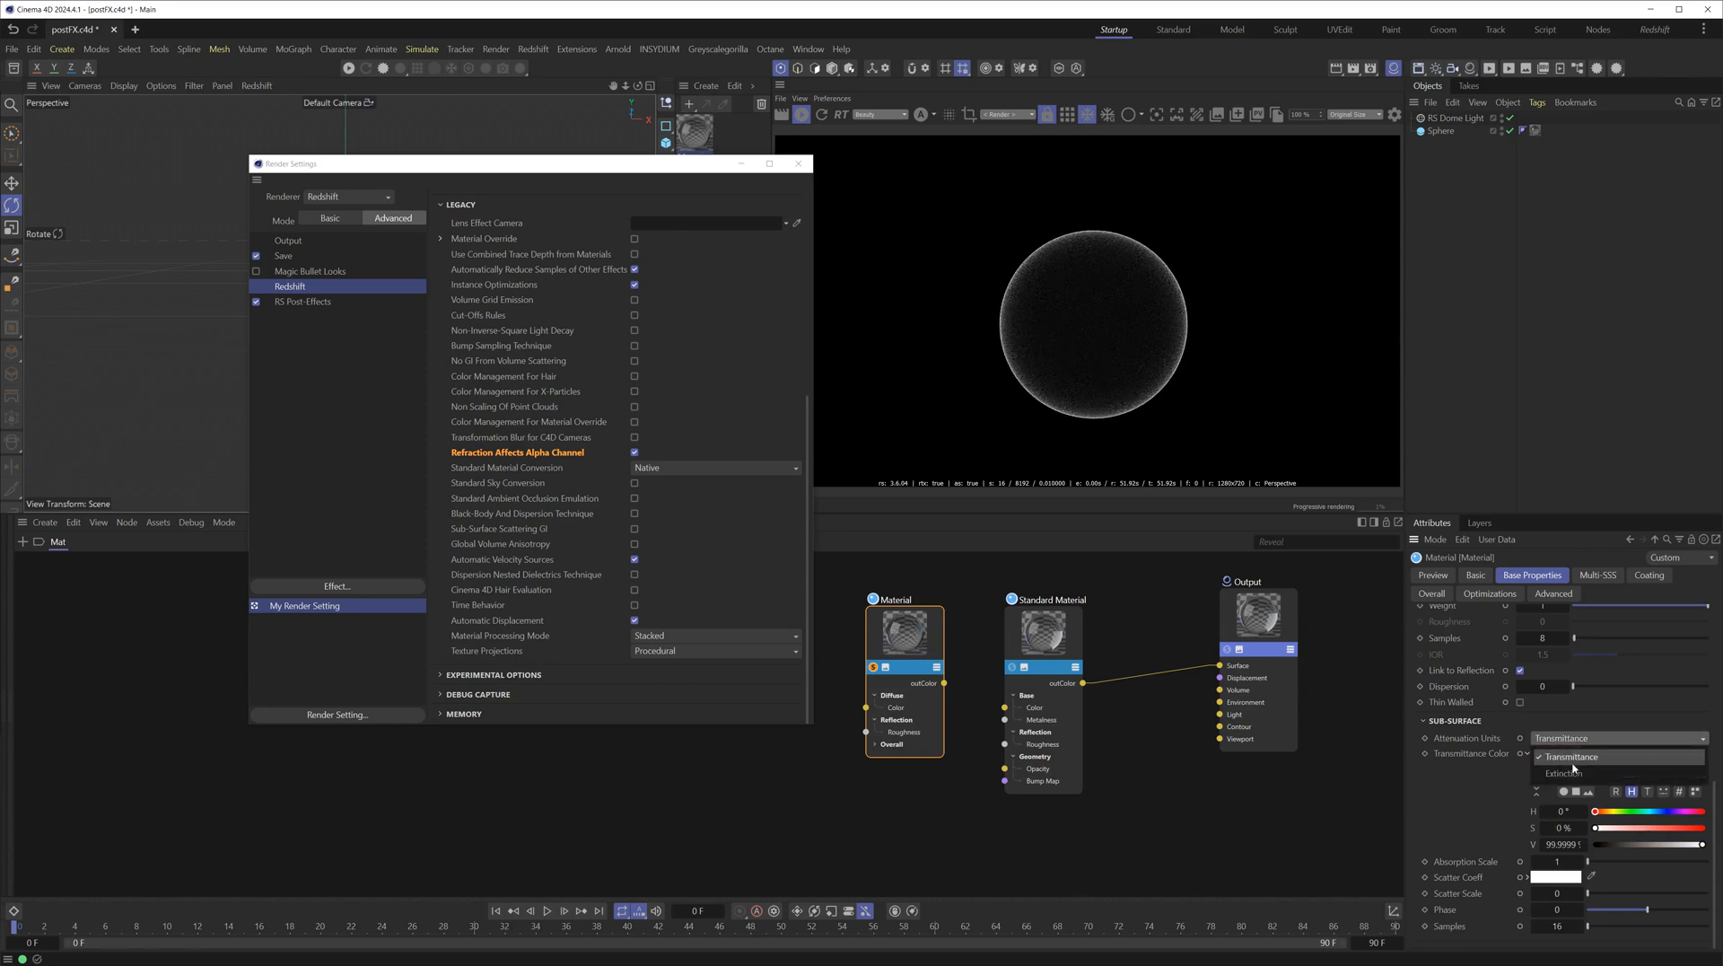
left_click(1566, 772)
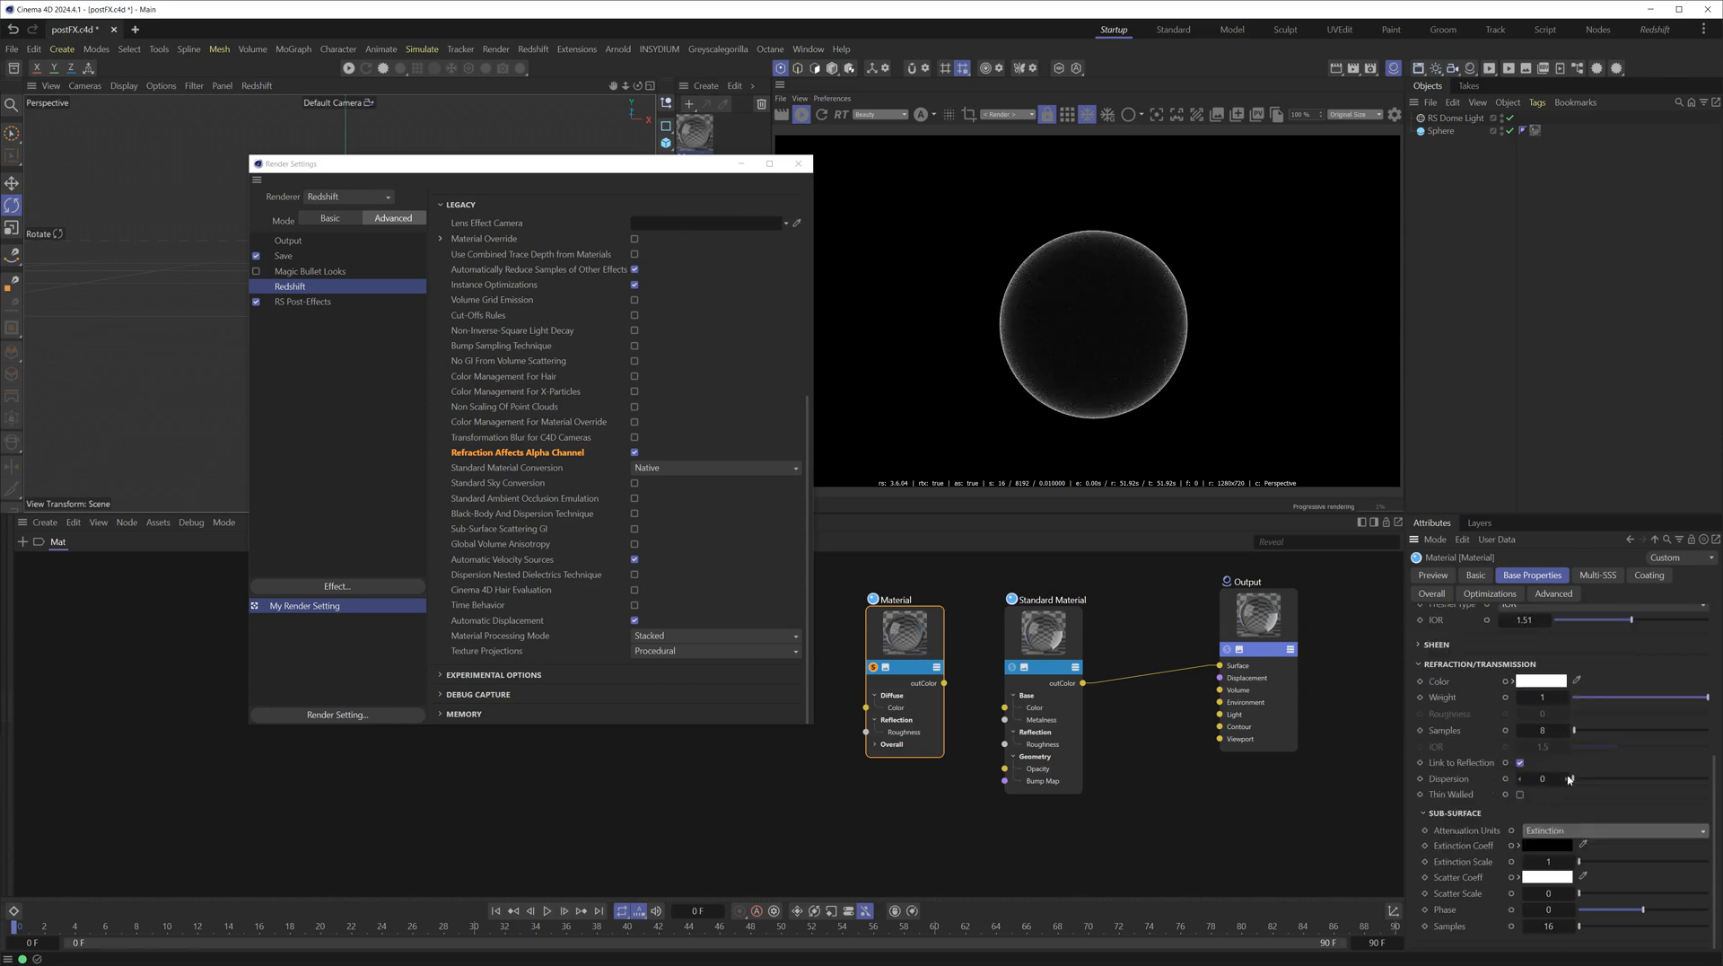
left_click(1523, 847)
mouse_move(1587, 936)
left_mouse_down()
mouse_move(1609, 937)
mouse_move(1567, 937)
left_mouse_up()
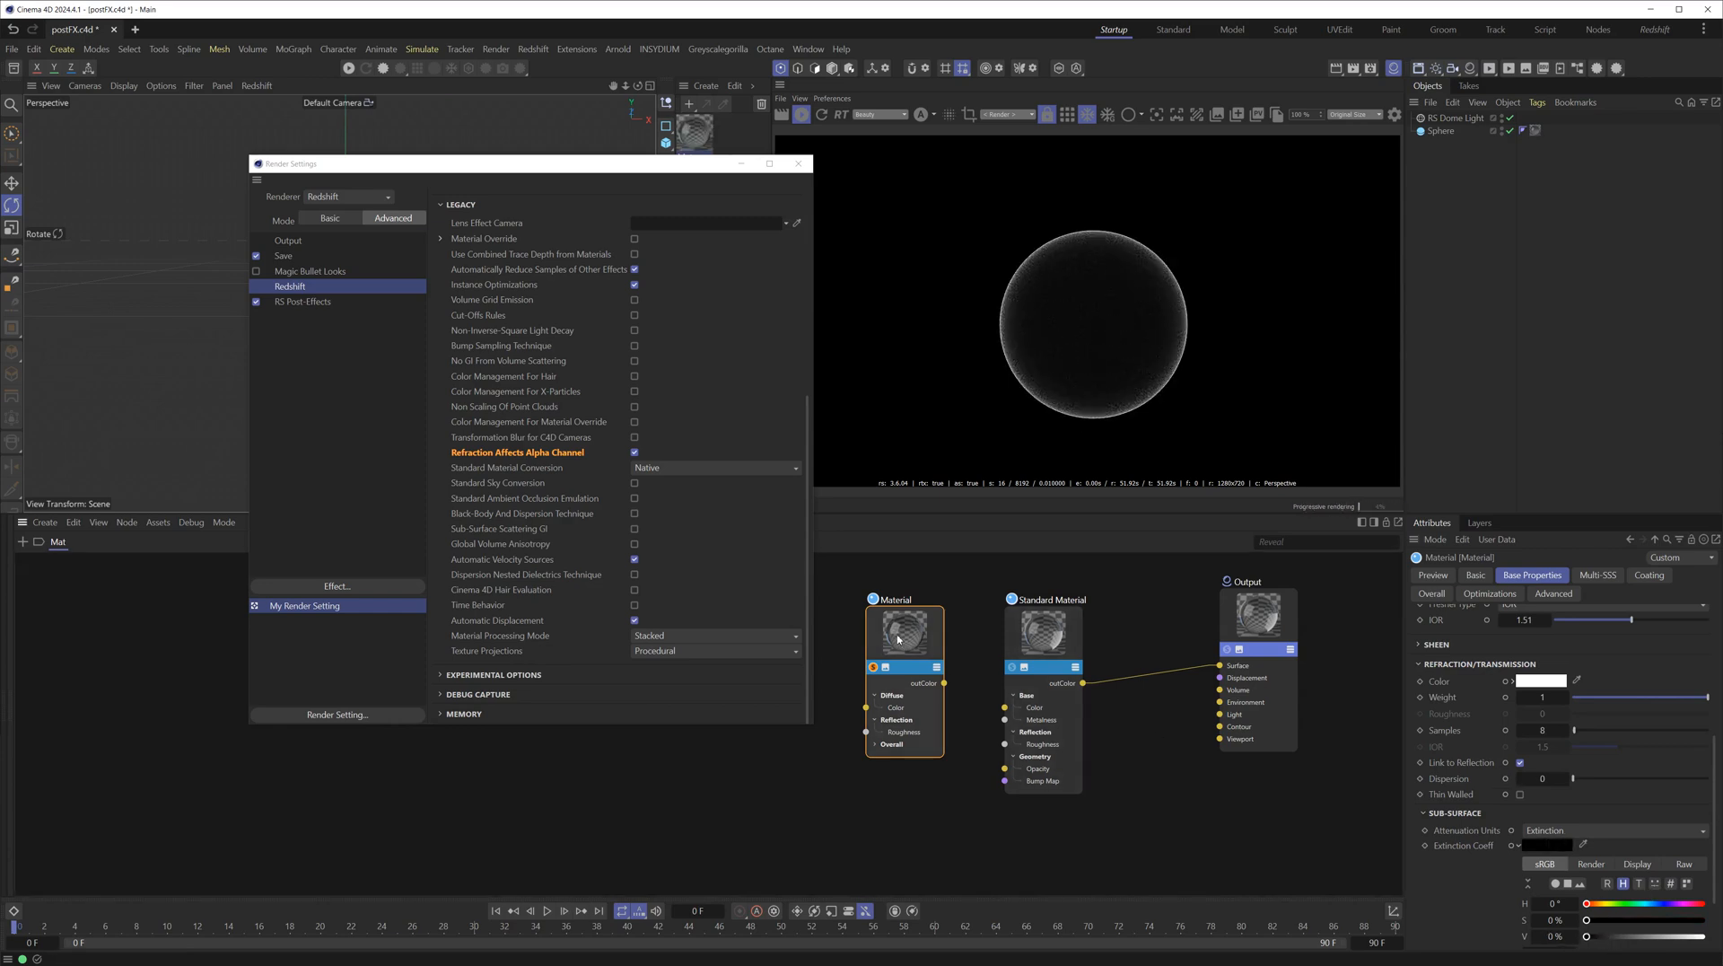
Delete the Material node and move the Standard Material node closer to the Output node
key("Delete")
left_click_drag(1016, 674, 1106, 616)
Test the brightness of the Standard Material's transmission scatter colour and return it to black
scroll(1629, 798, "down", 5)
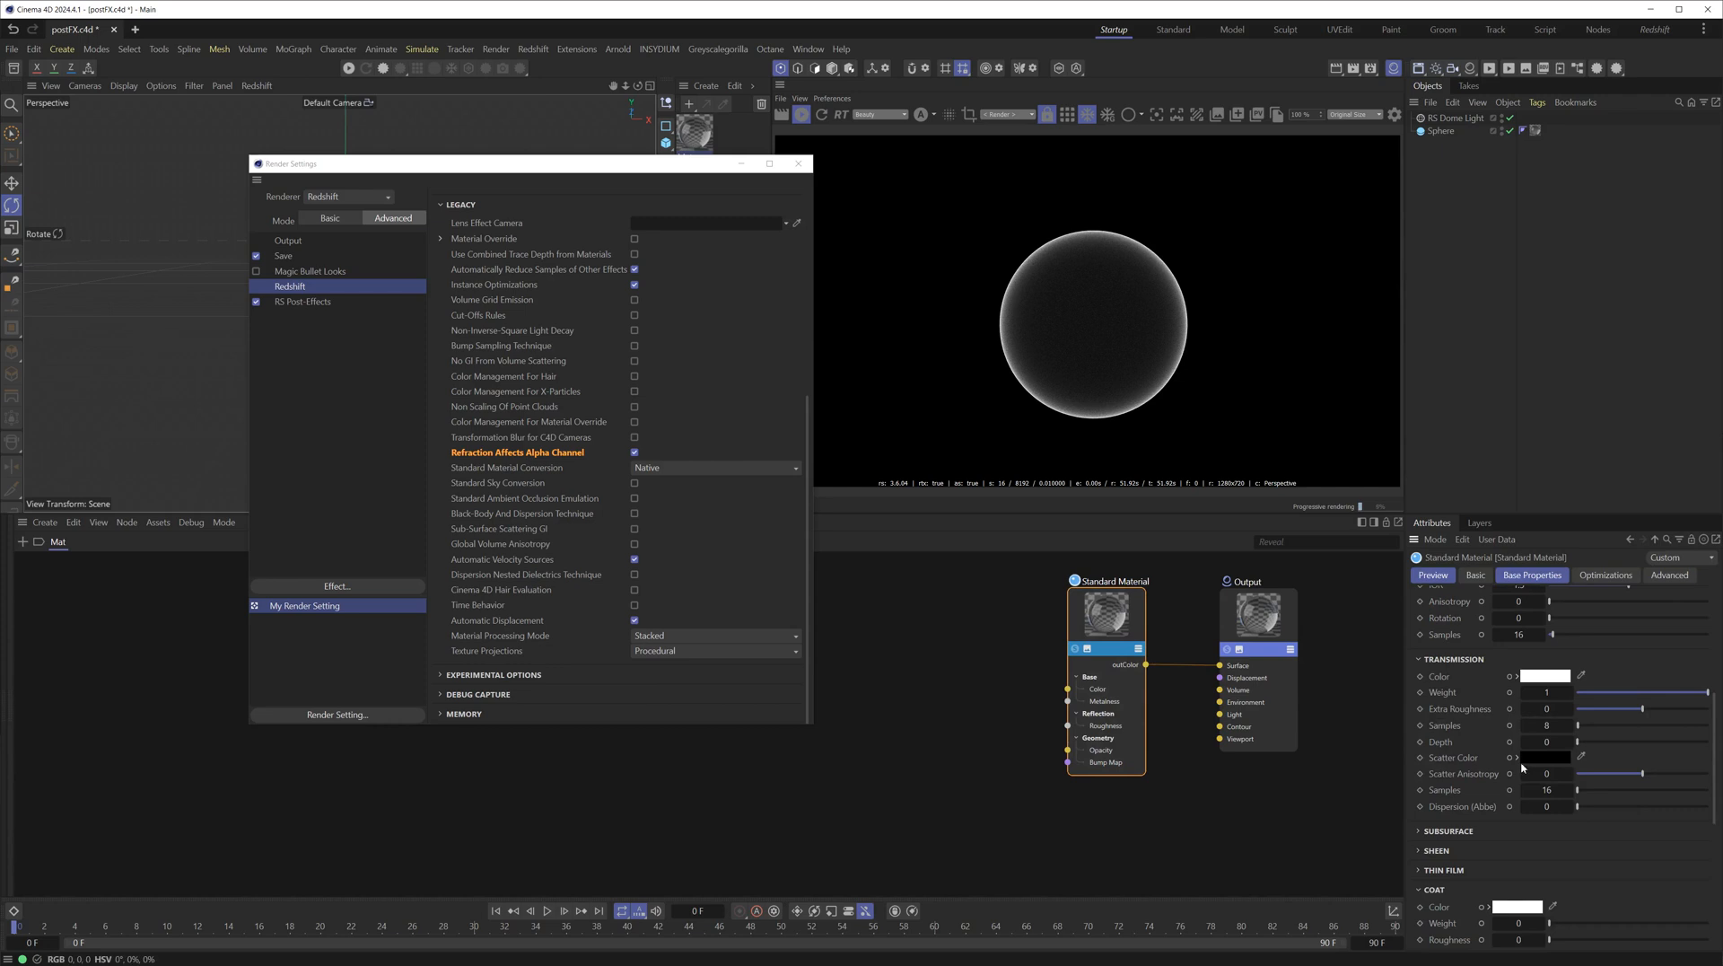
left_click(1517, 758)
left_click_drag(1612, 853, 1571, 850)
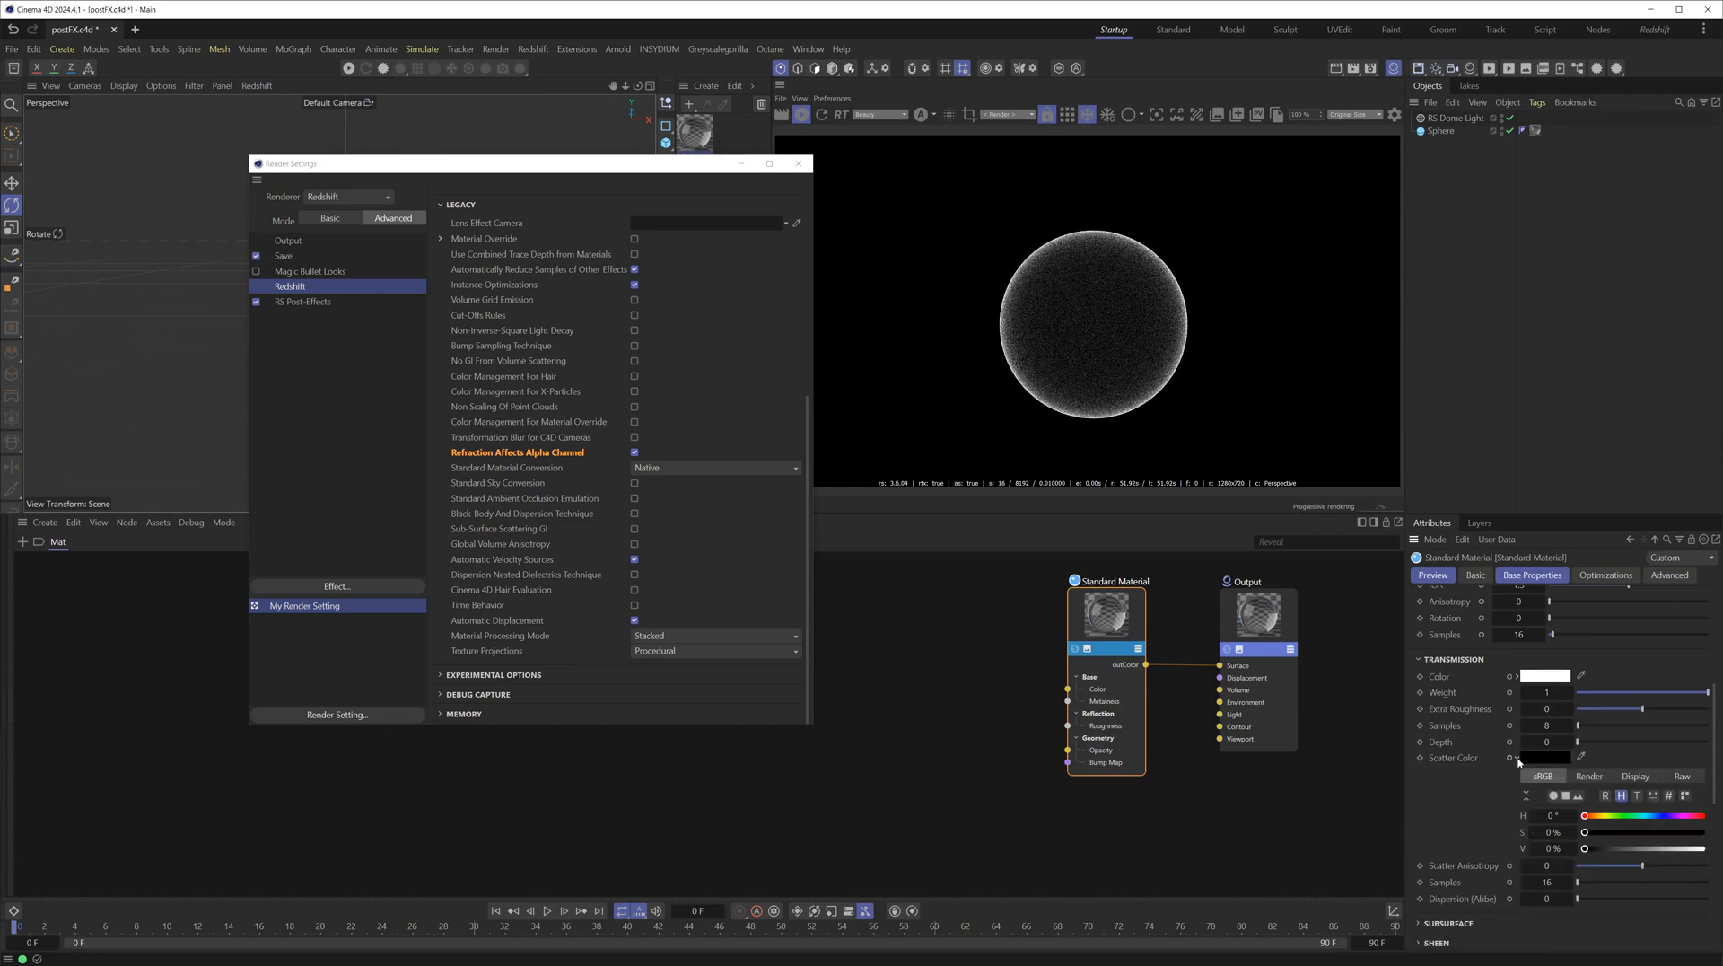
left_click(1516, 758)
Try out the saturation and value of the Standard Material's transmission colour, returning it to white at 100% value
left_click(1517, 677)
mouse_move(1585, 750)
left_mouse_down()
mouse_move(1662, 750)
mouse_move(1573, 760)
left_mouse_up()
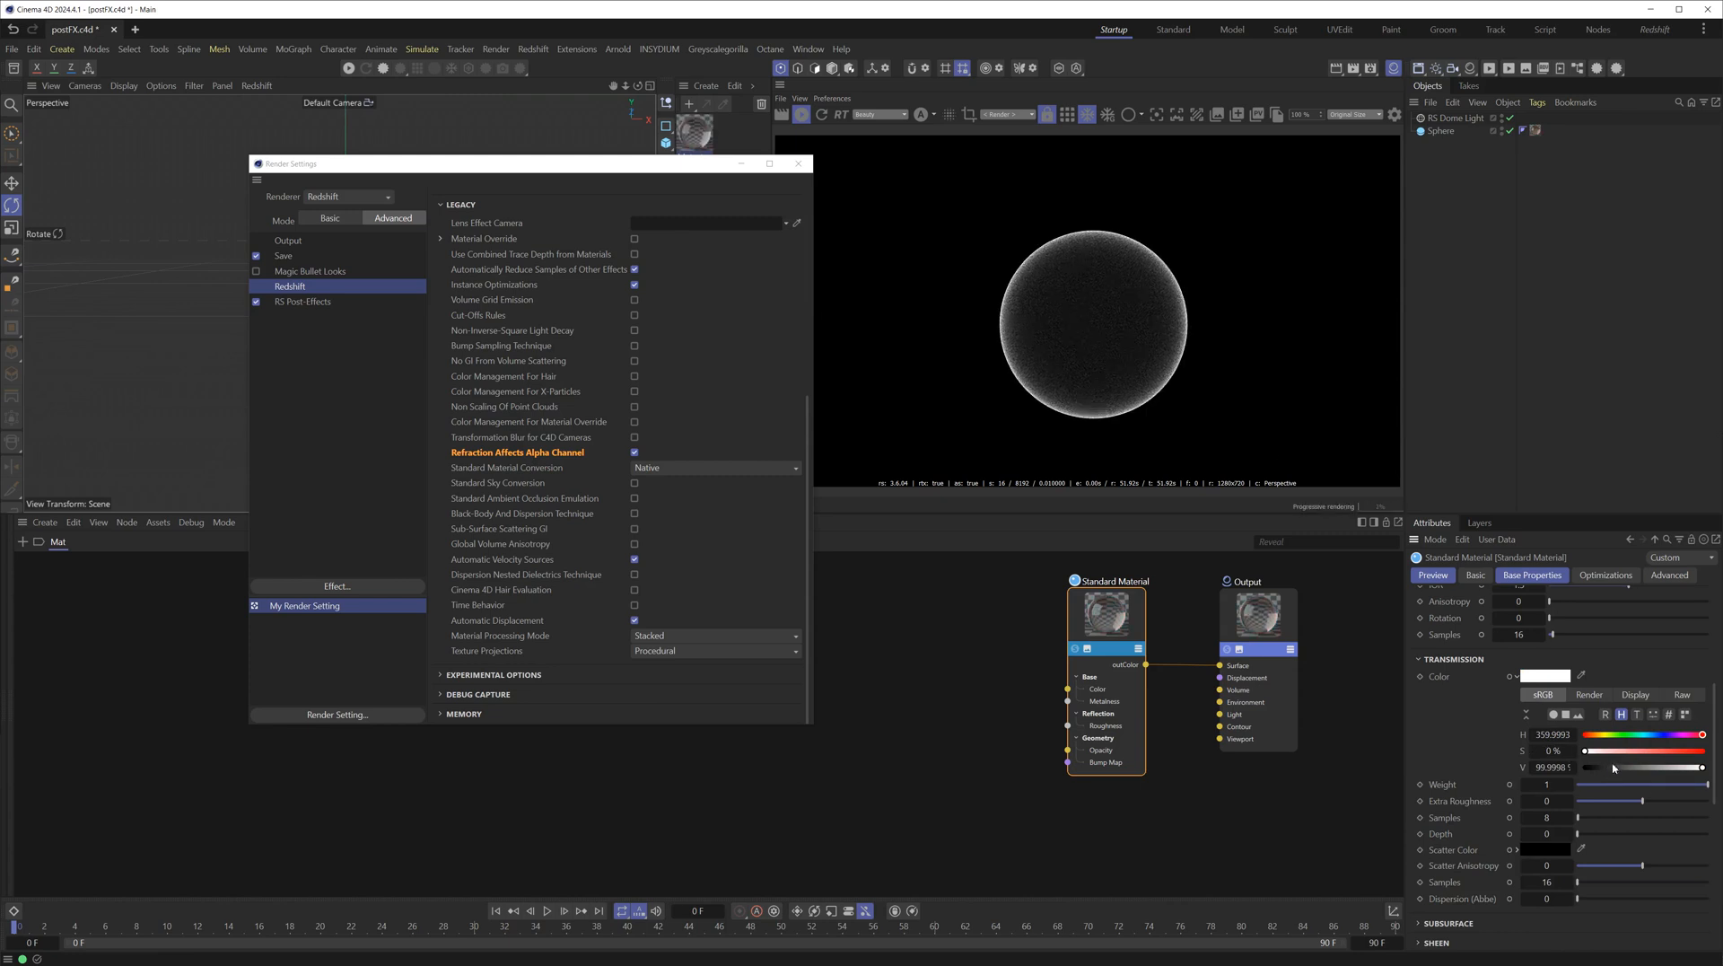
left_click_drag(1587, 752, 1580, 754)
left_click_drag(1607, 768, 1709, 769)
Switch the render view back to the colour image and close the render settings
left_click(921, 114)
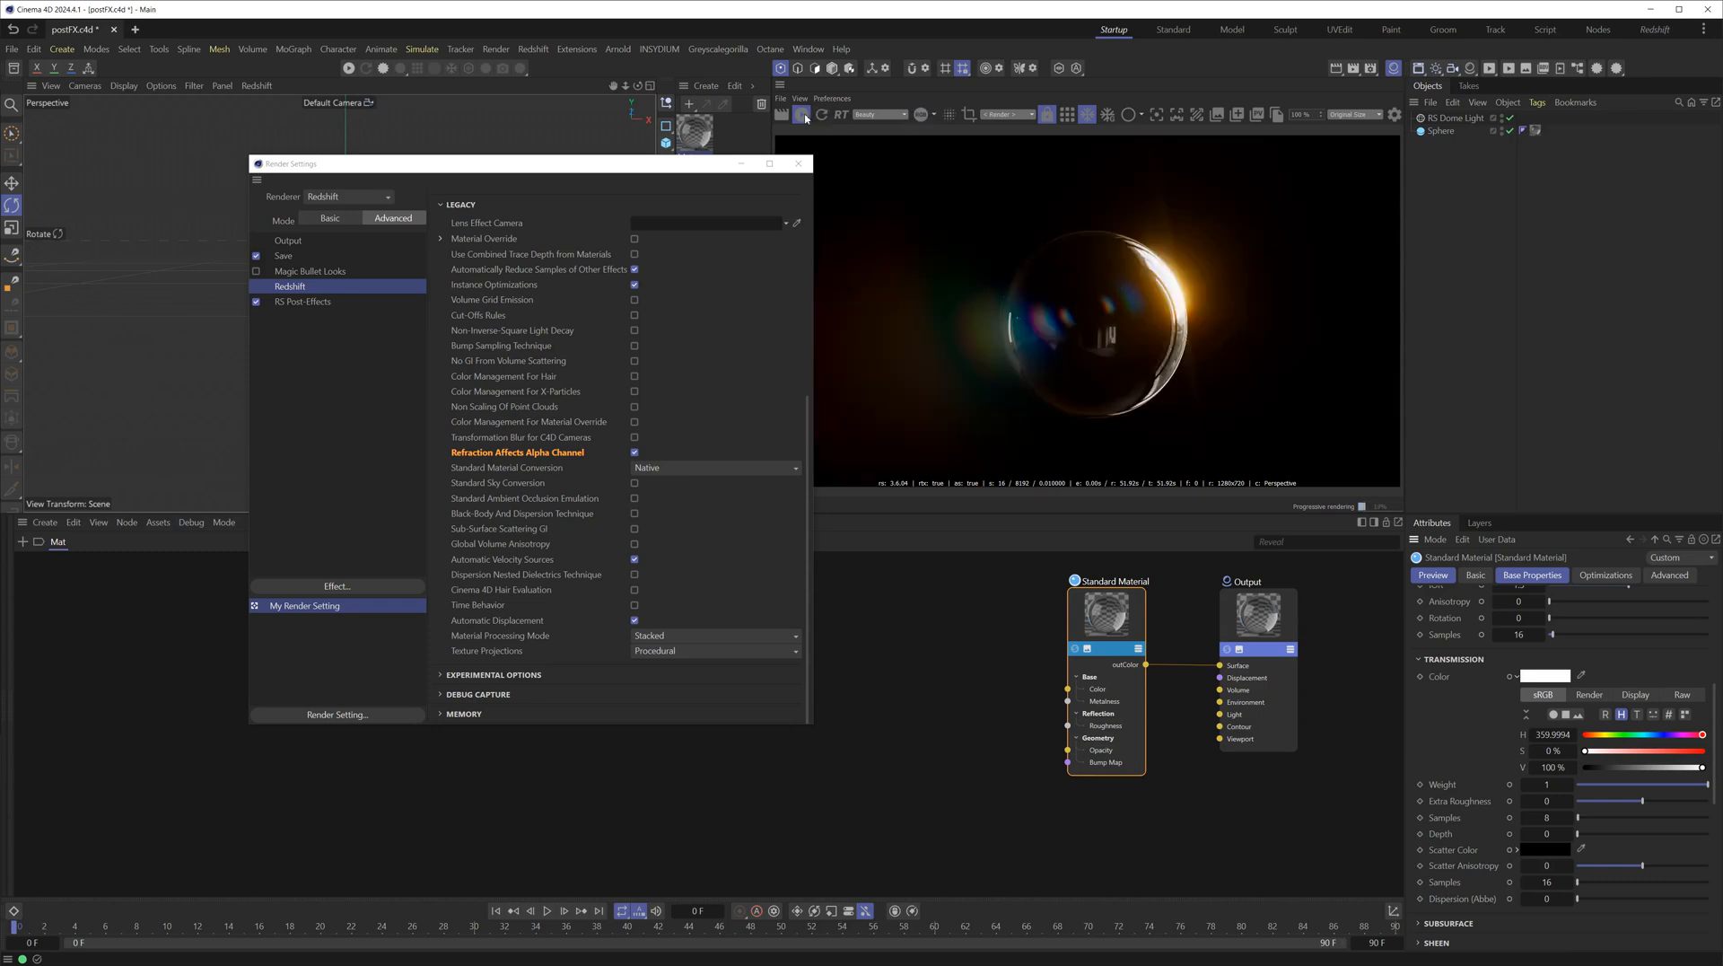
scroll(1597, 787, "down", 3)
left_click(635, 452)
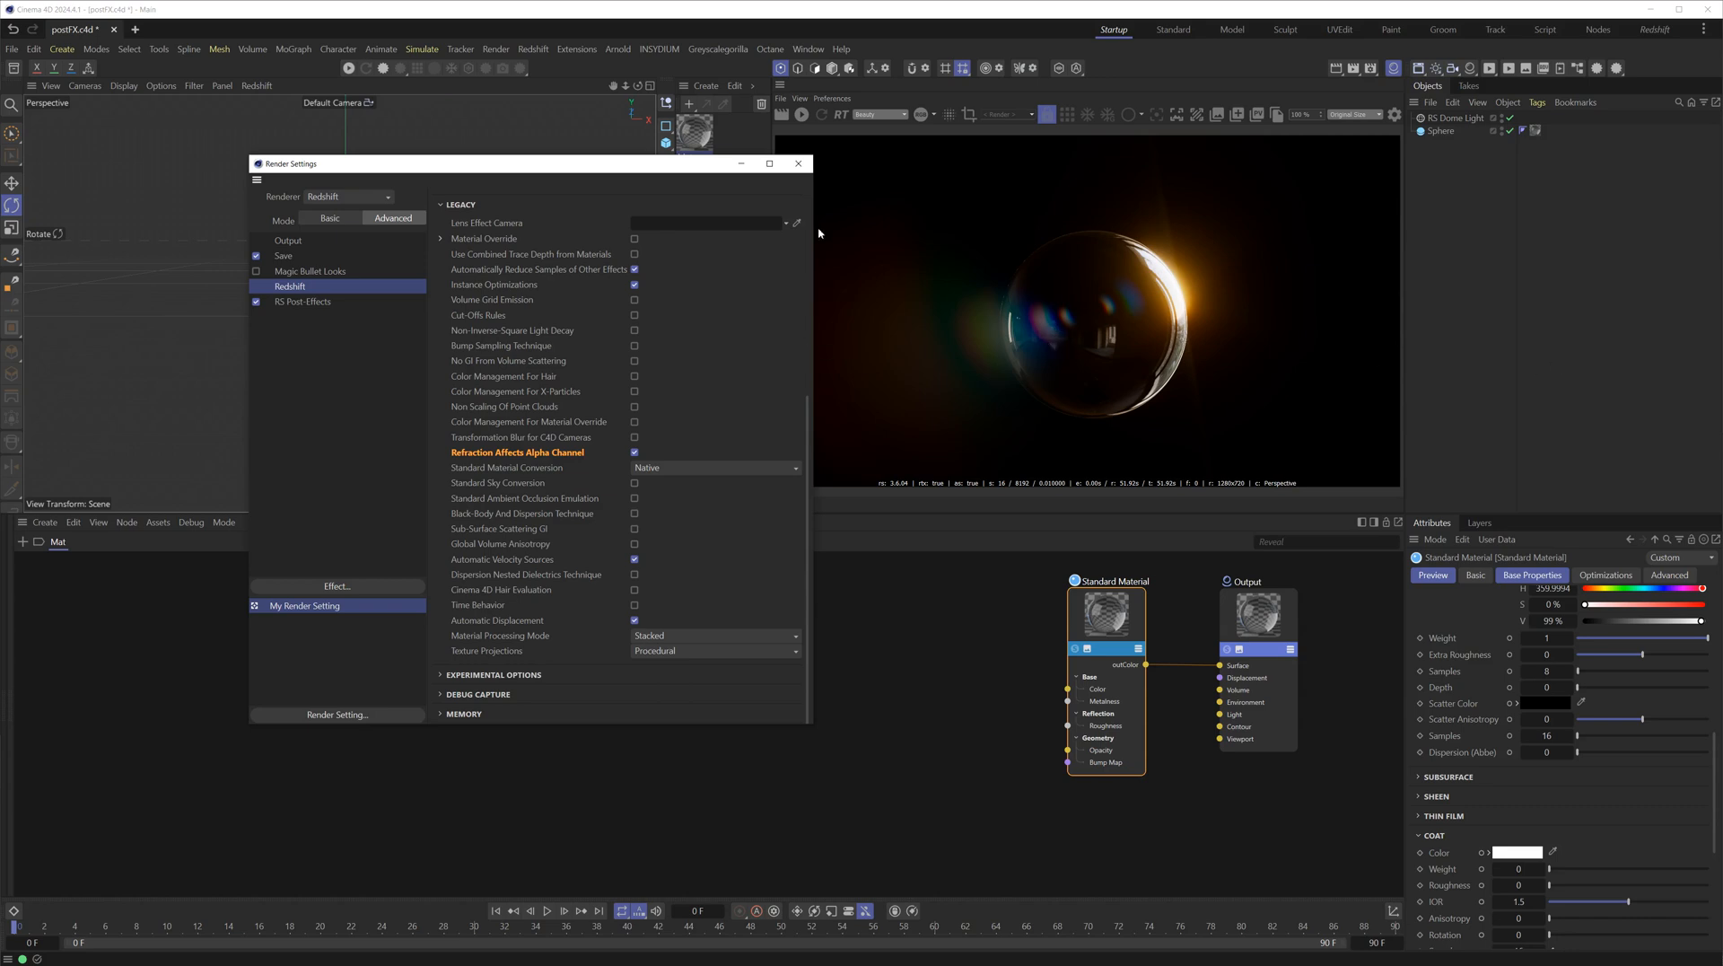
left_click(798, 163)
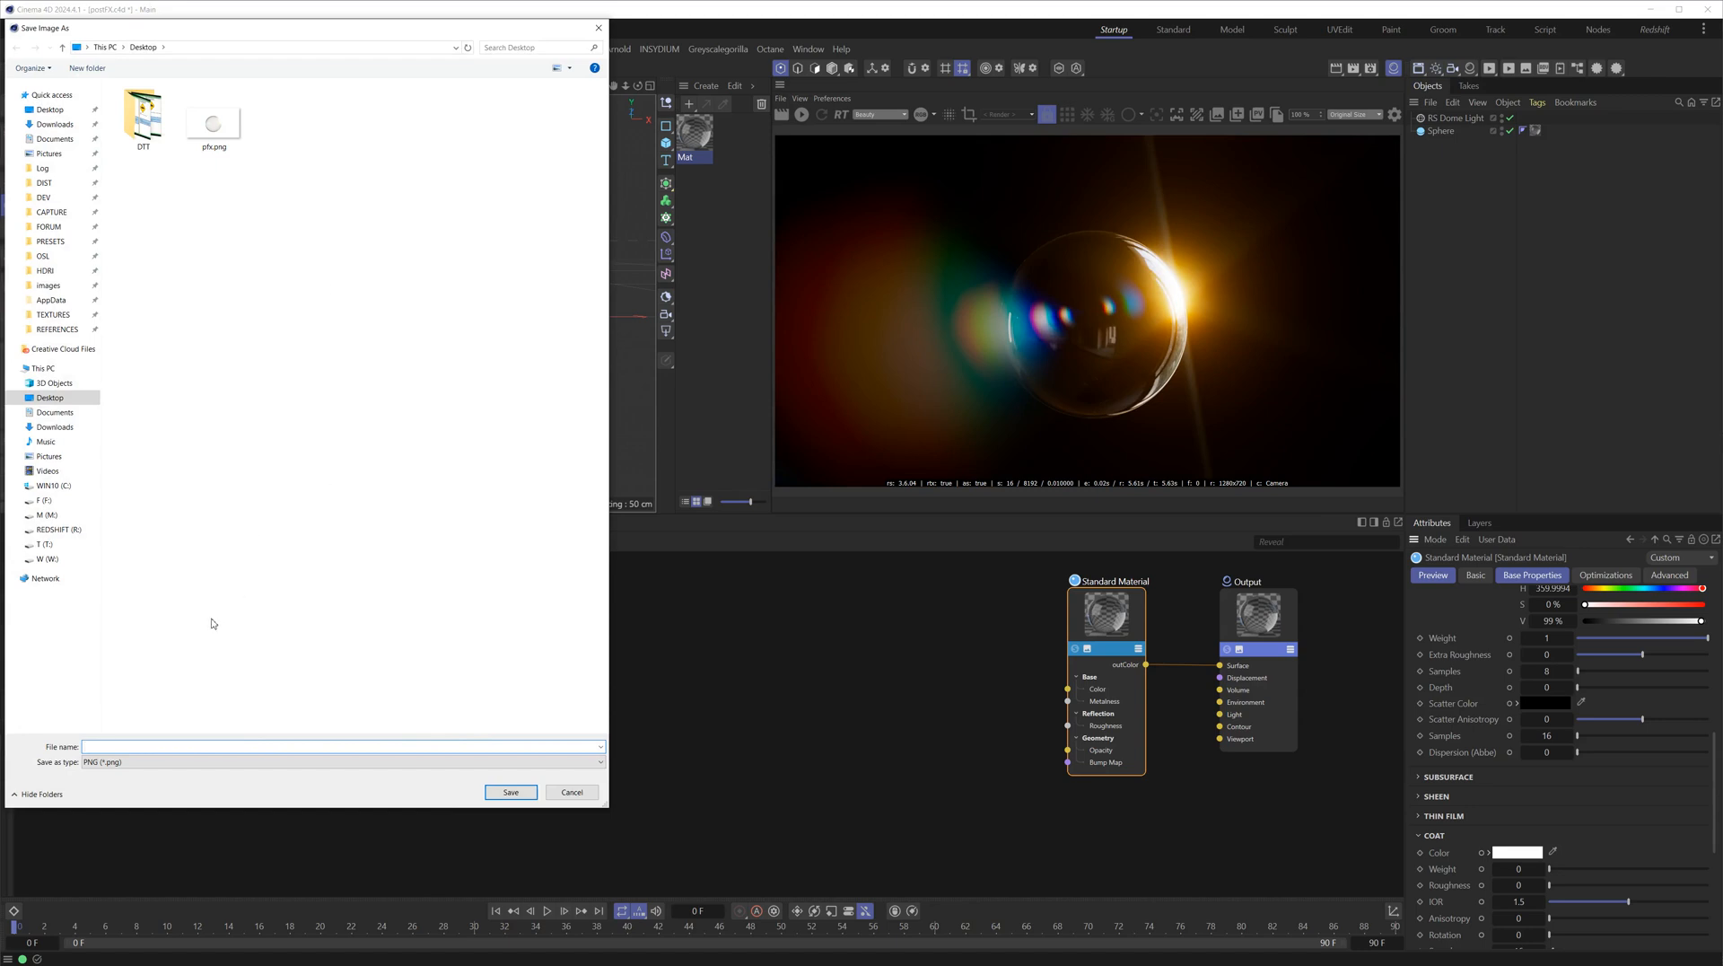
Save the render as a PNG on the Desktop, replacing the existing pfx.png
double_click(215, 124)
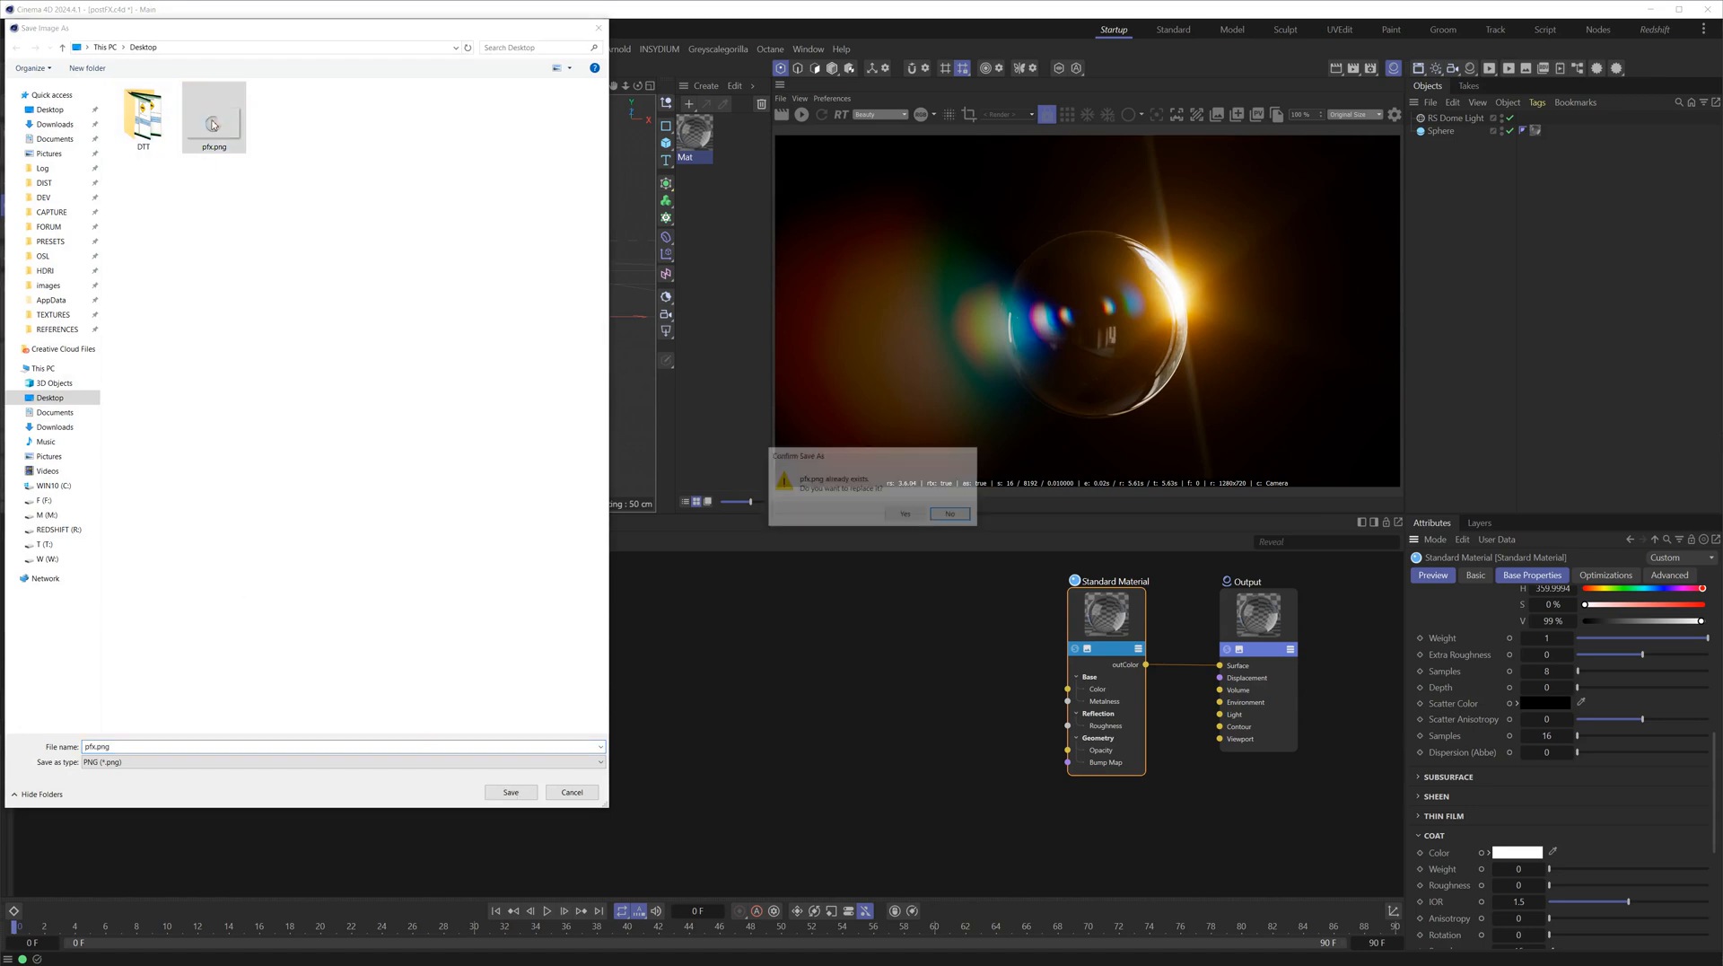
left_click(891, 515)
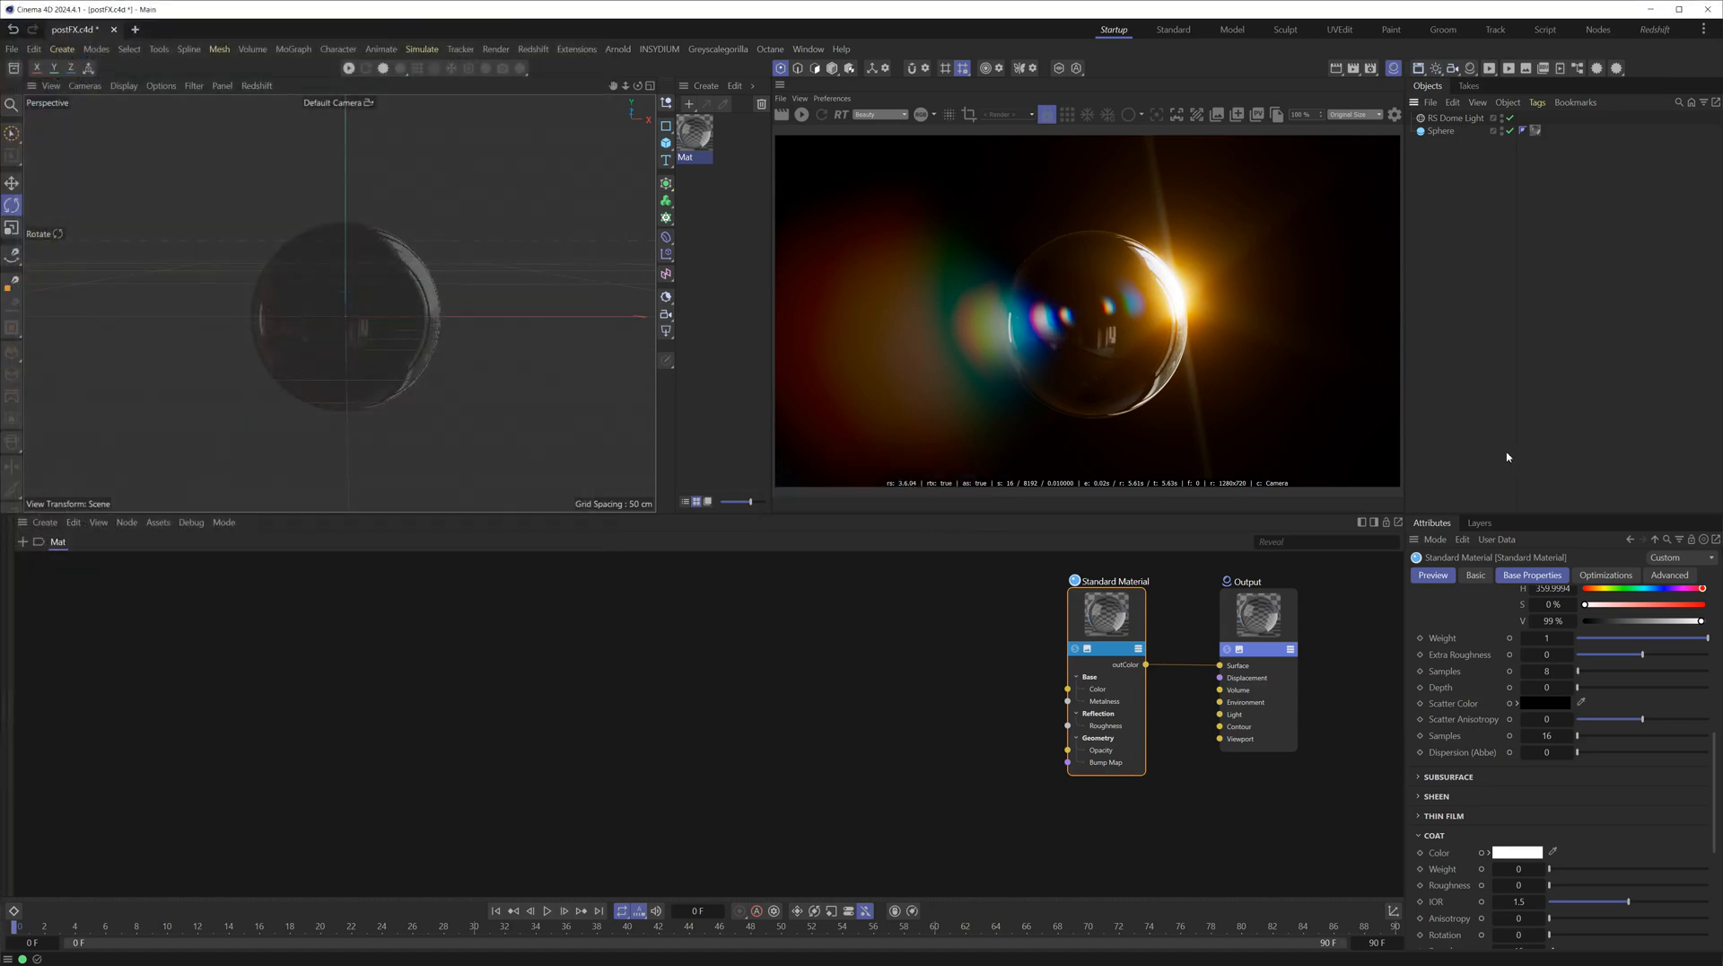
Open the Save section of the render settings and examine the Straight Alpha option for the regular image
key("ctrl+b")
left_click_drag(1527, 441, 502, 243)
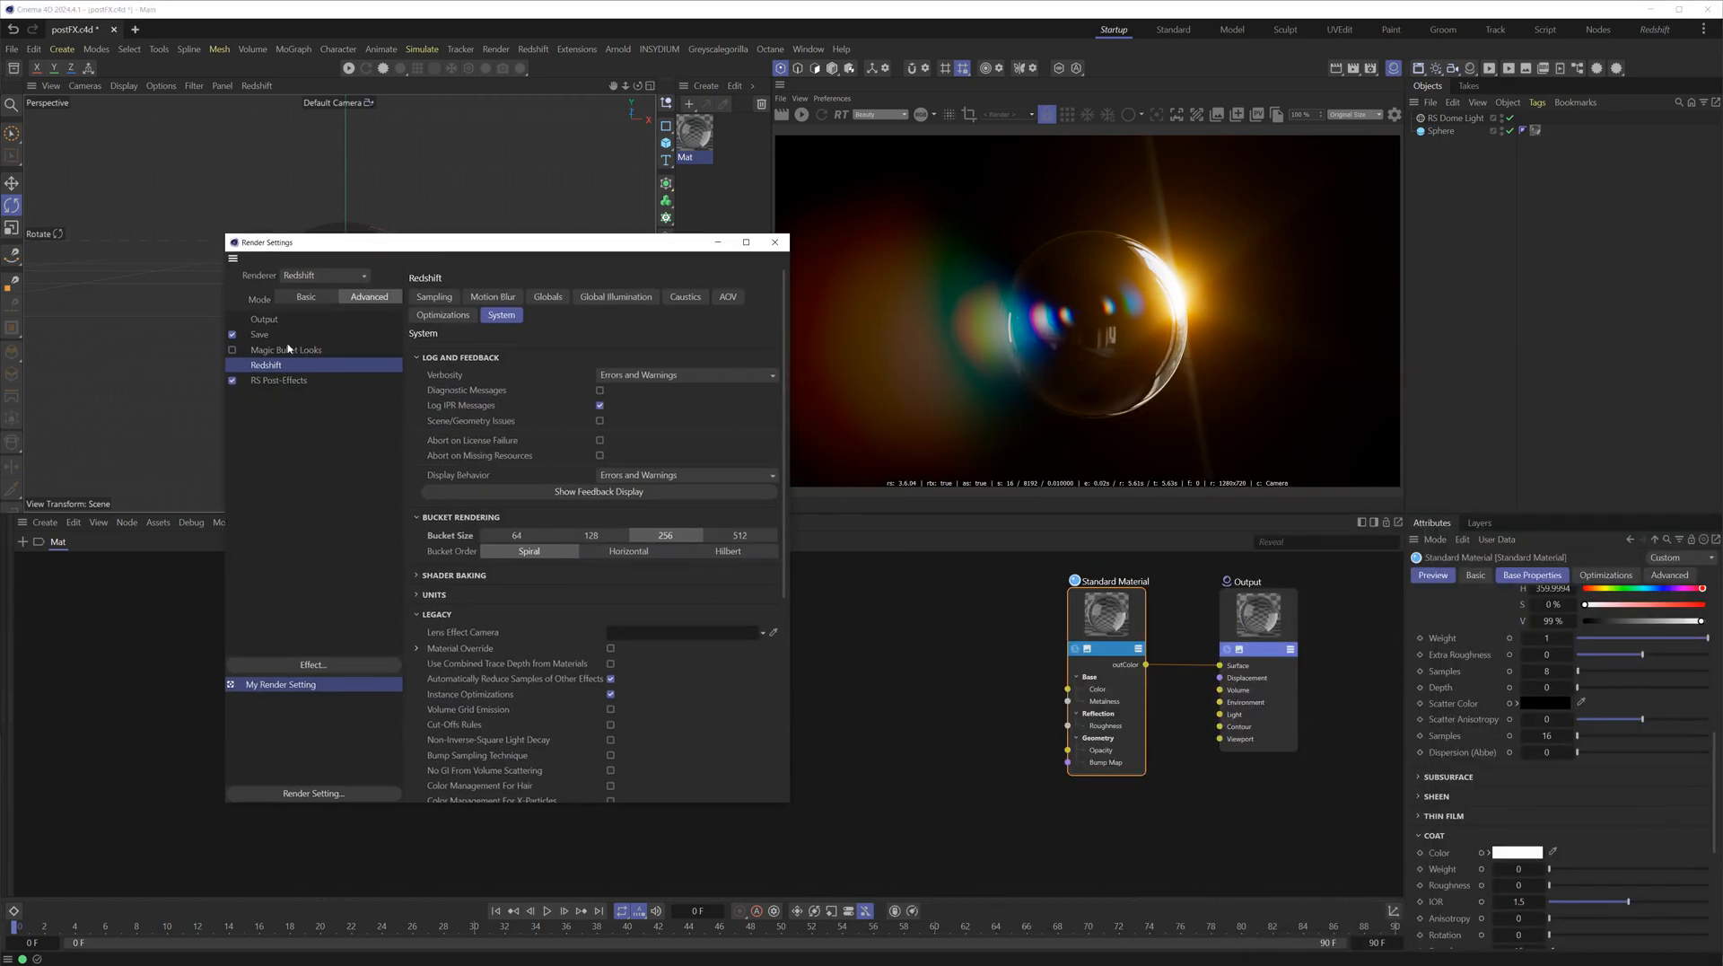
left_click(281, 336)
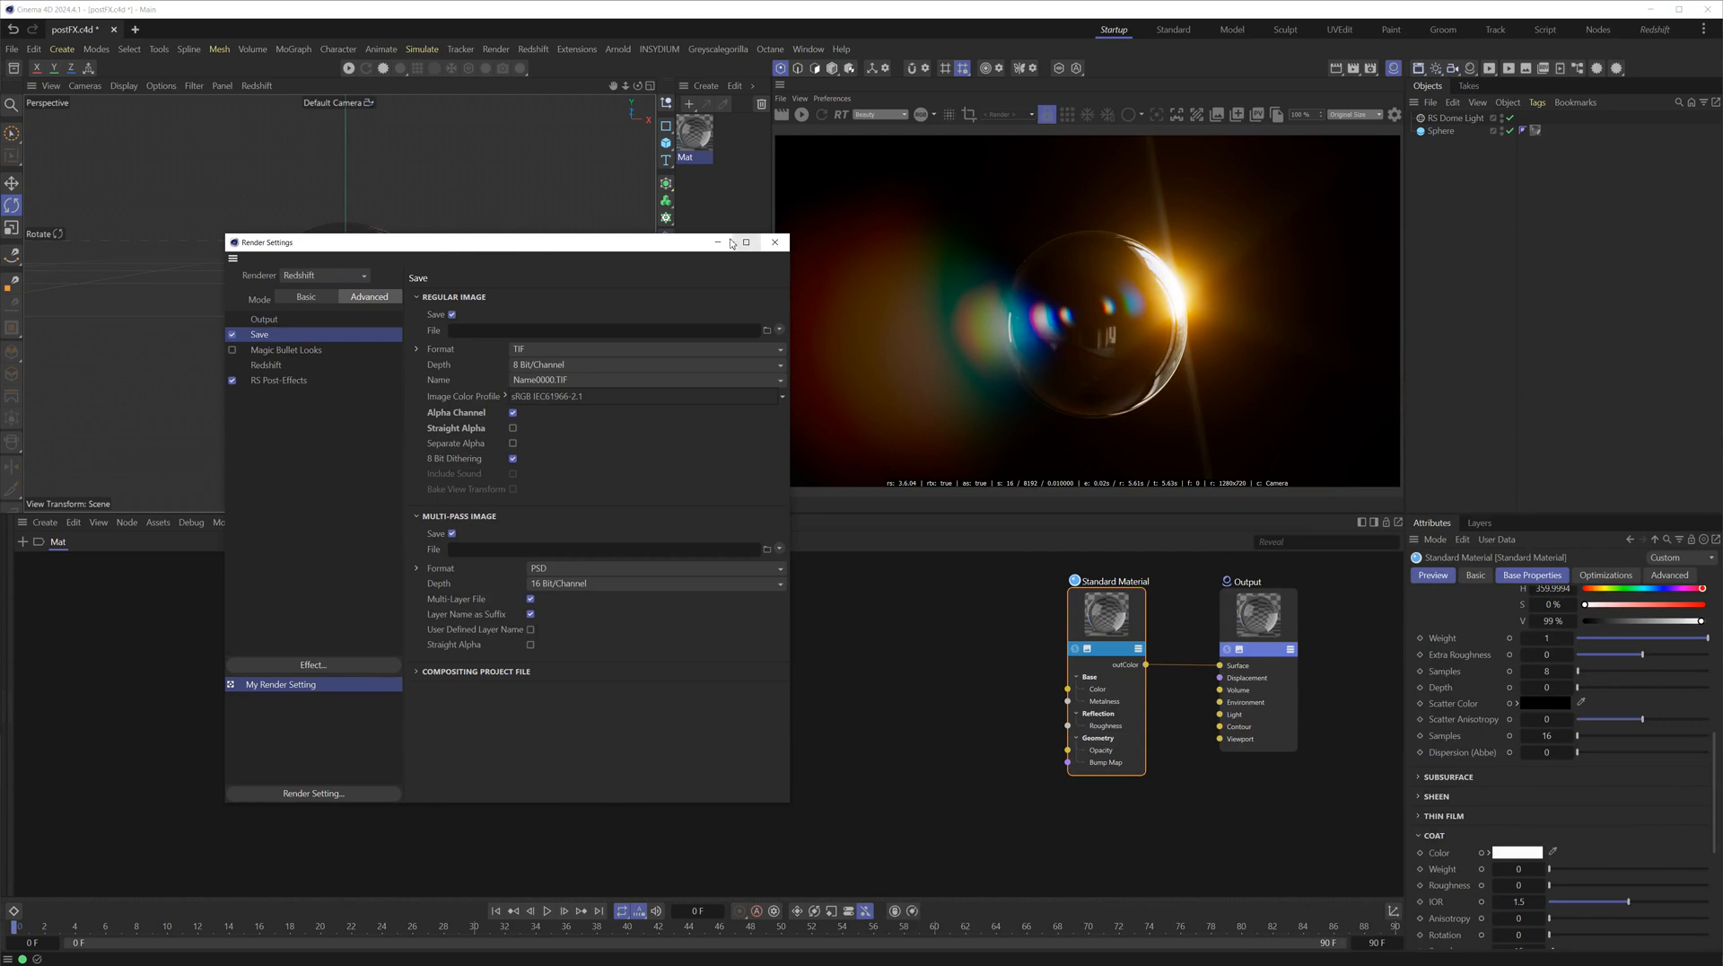
left_click_drag(680, 248, 657, 240)
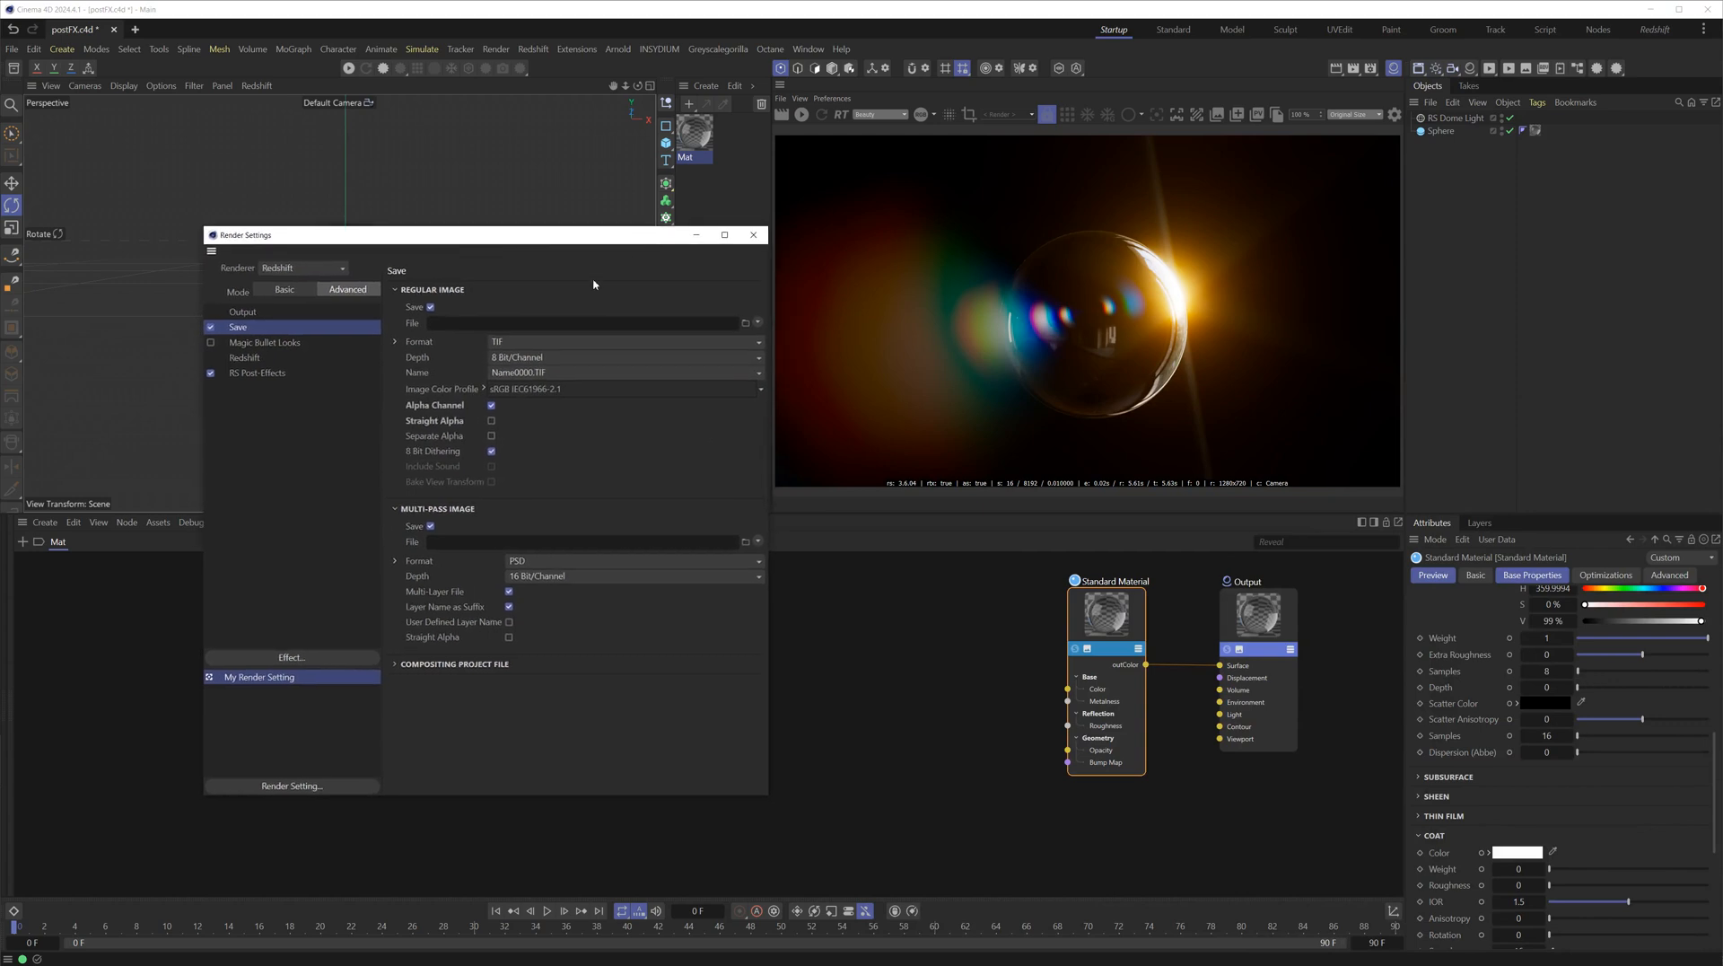
left_click(454, 426)
Inspect the sphere's edge in the render's alpha channel, compare it with the colour image, and close the render settings
left_click(921, 114)
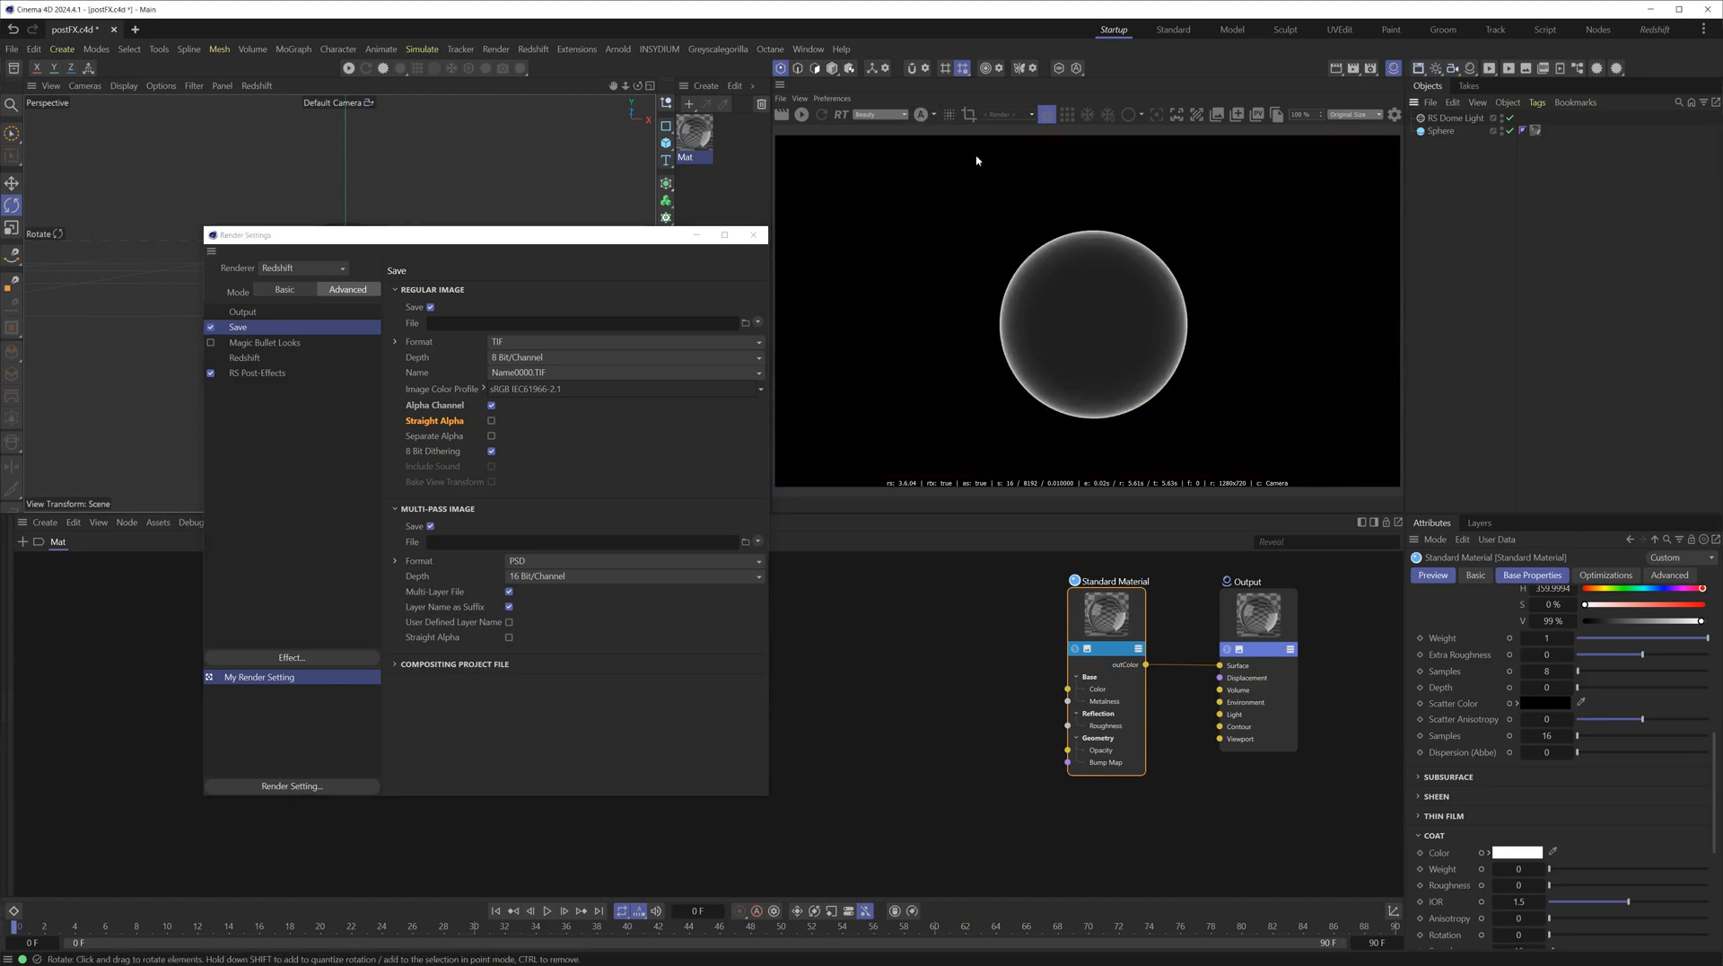
scroll(1190, 315, "up", 4)
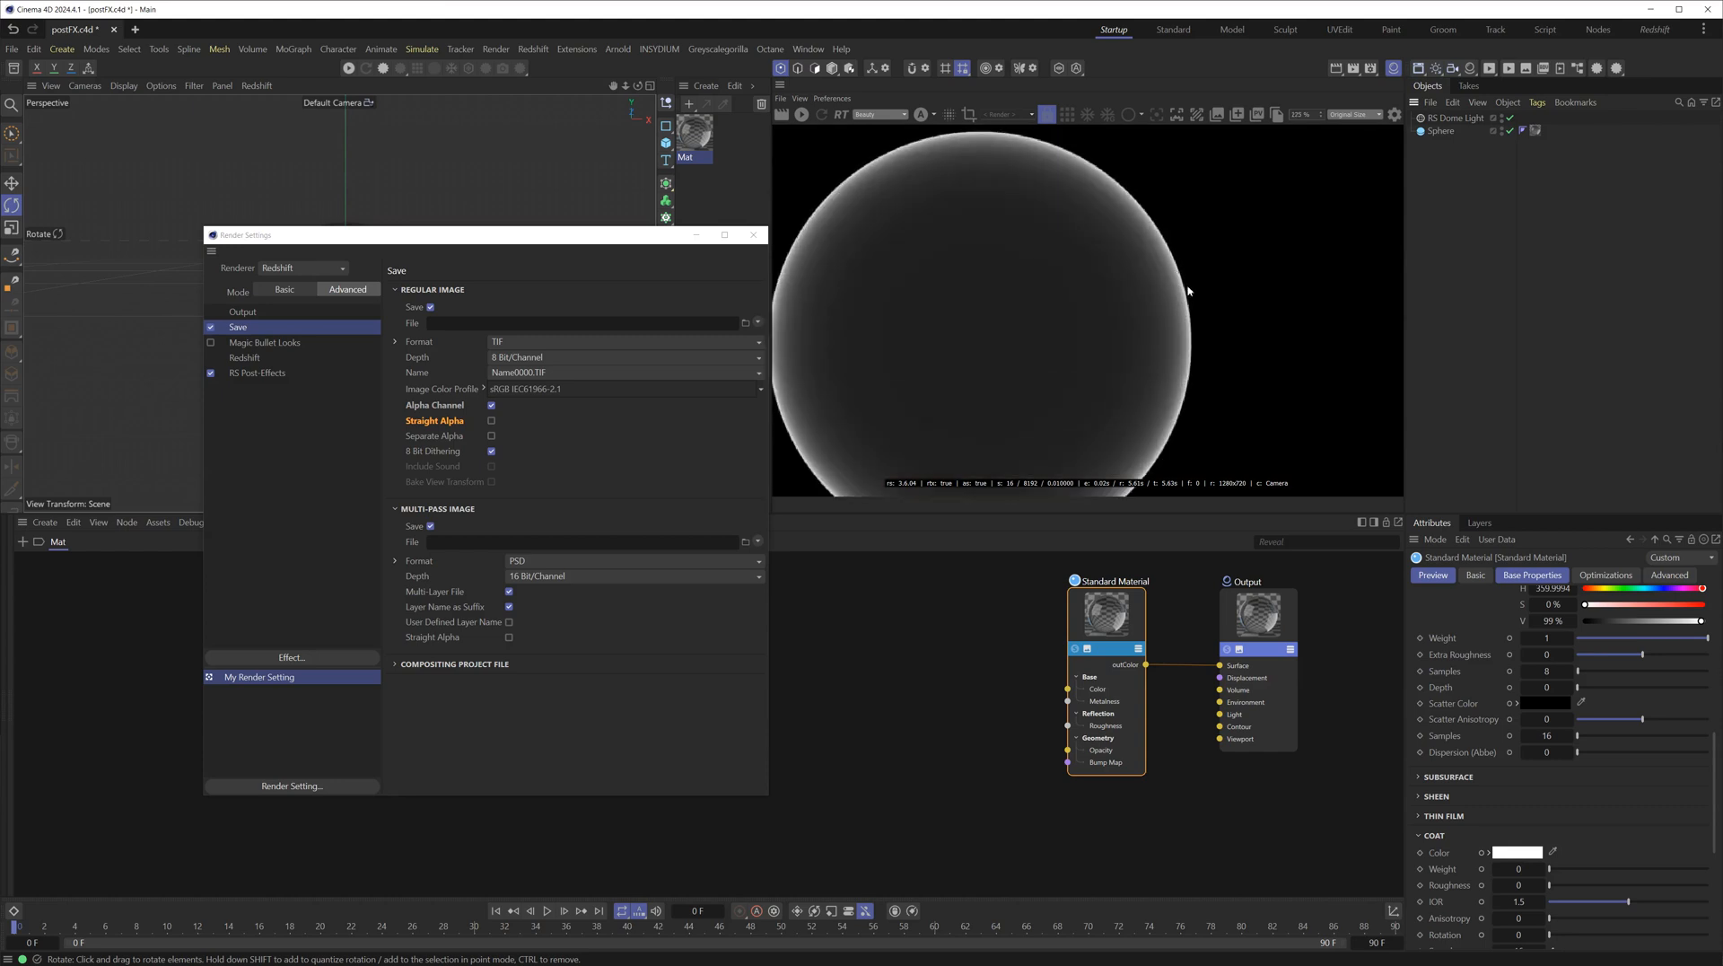
scroll(1177, 294, "up", 2)
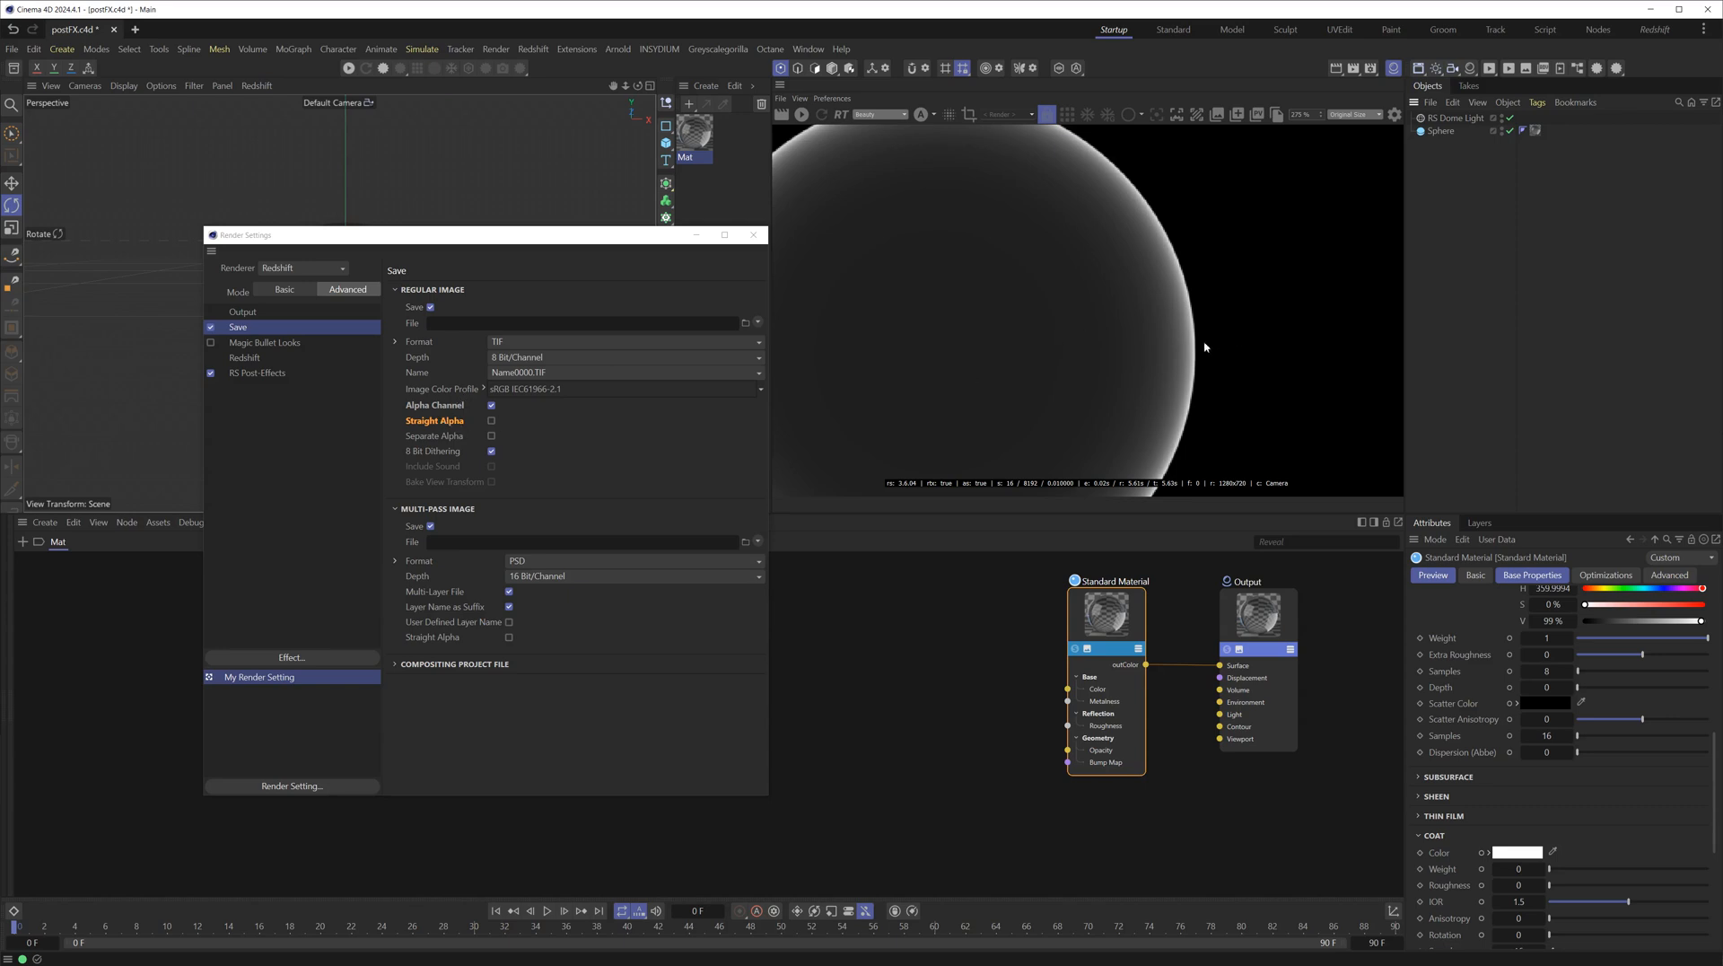
left_click(921, 114)
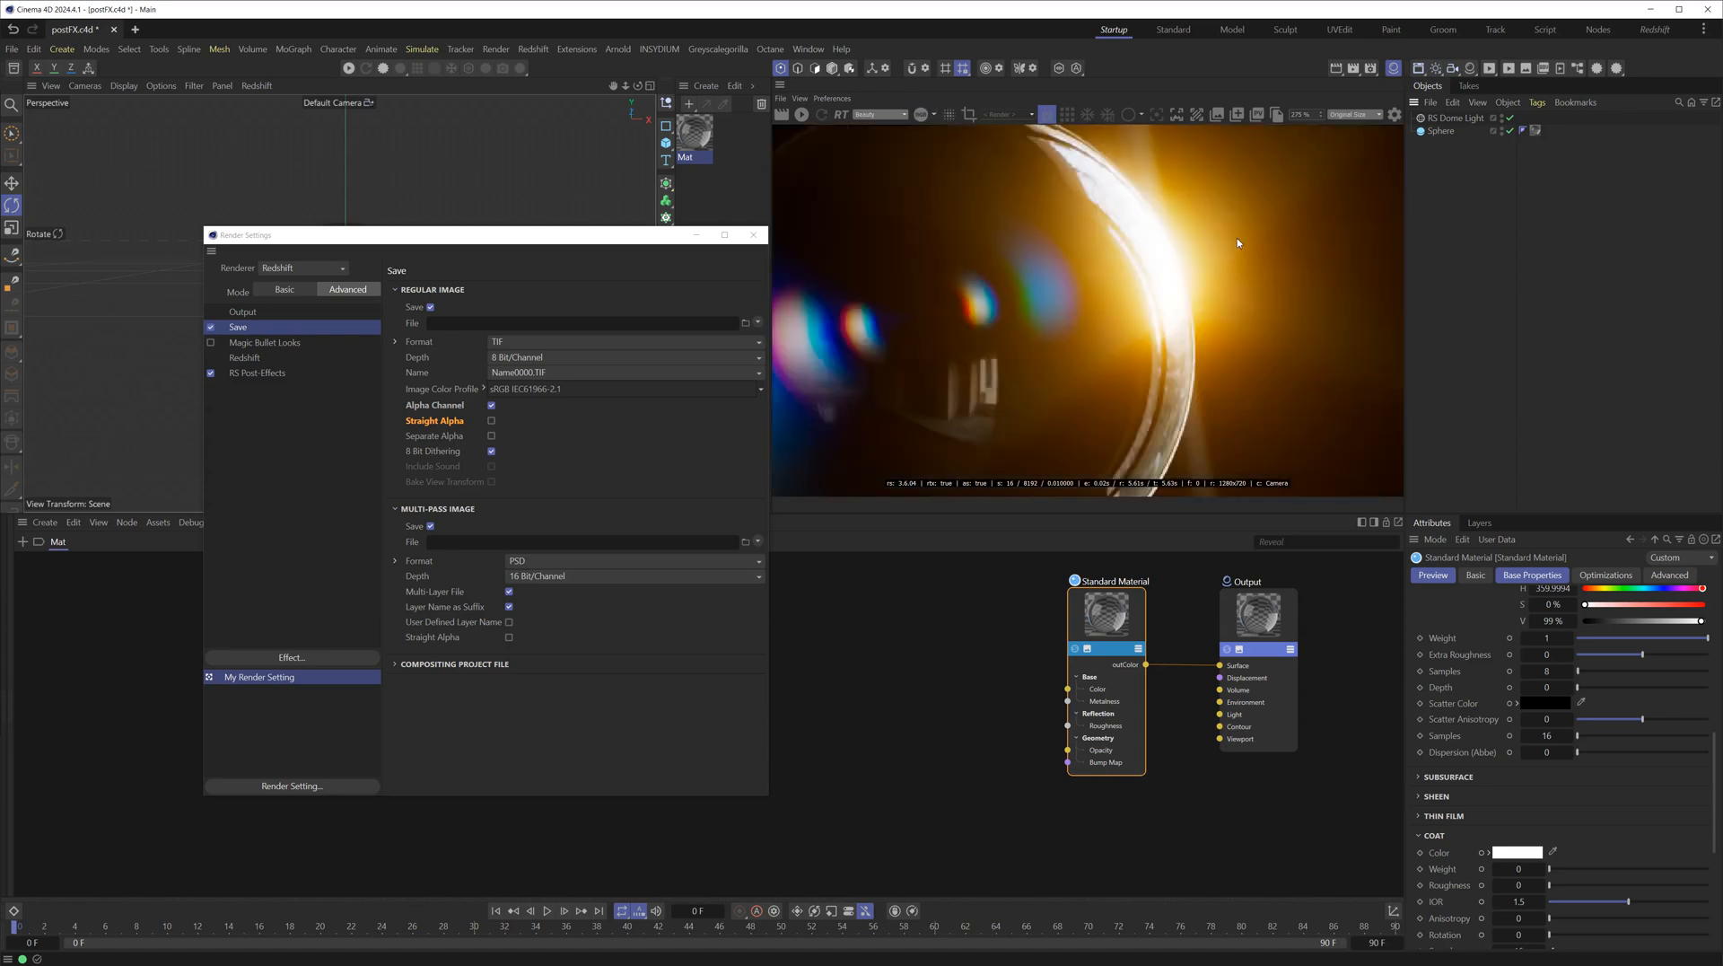
scroll(1221, 265, "down", 1)
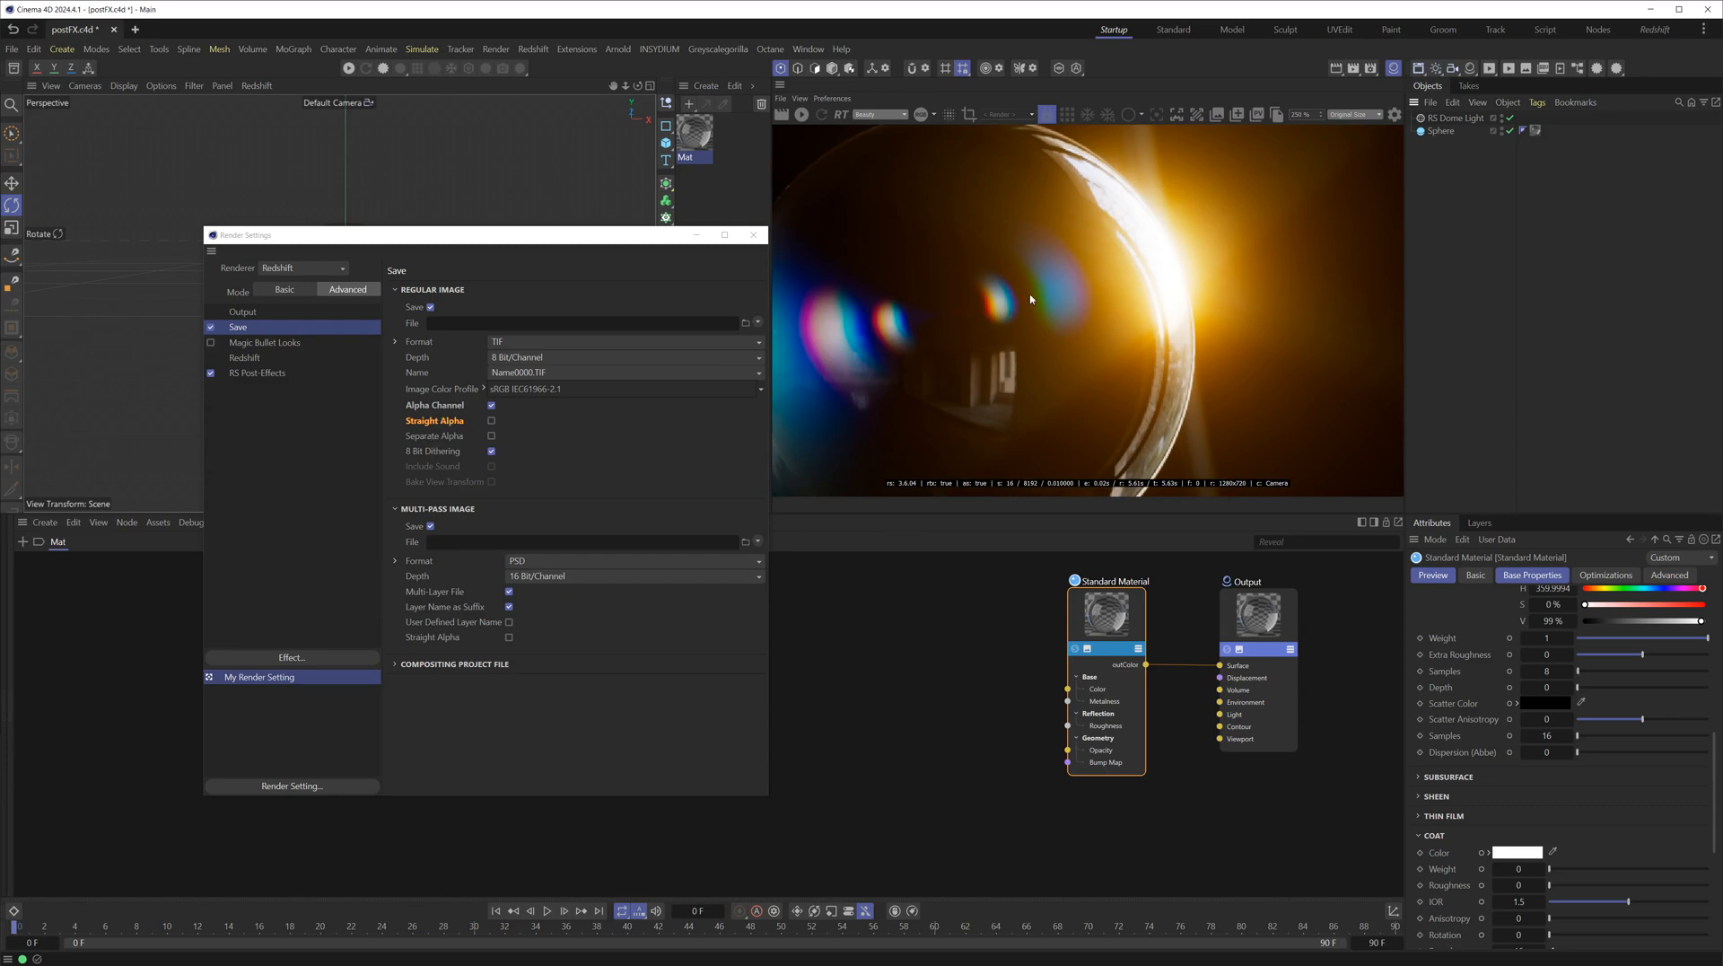
scroll(1031, 299, "down", 4)
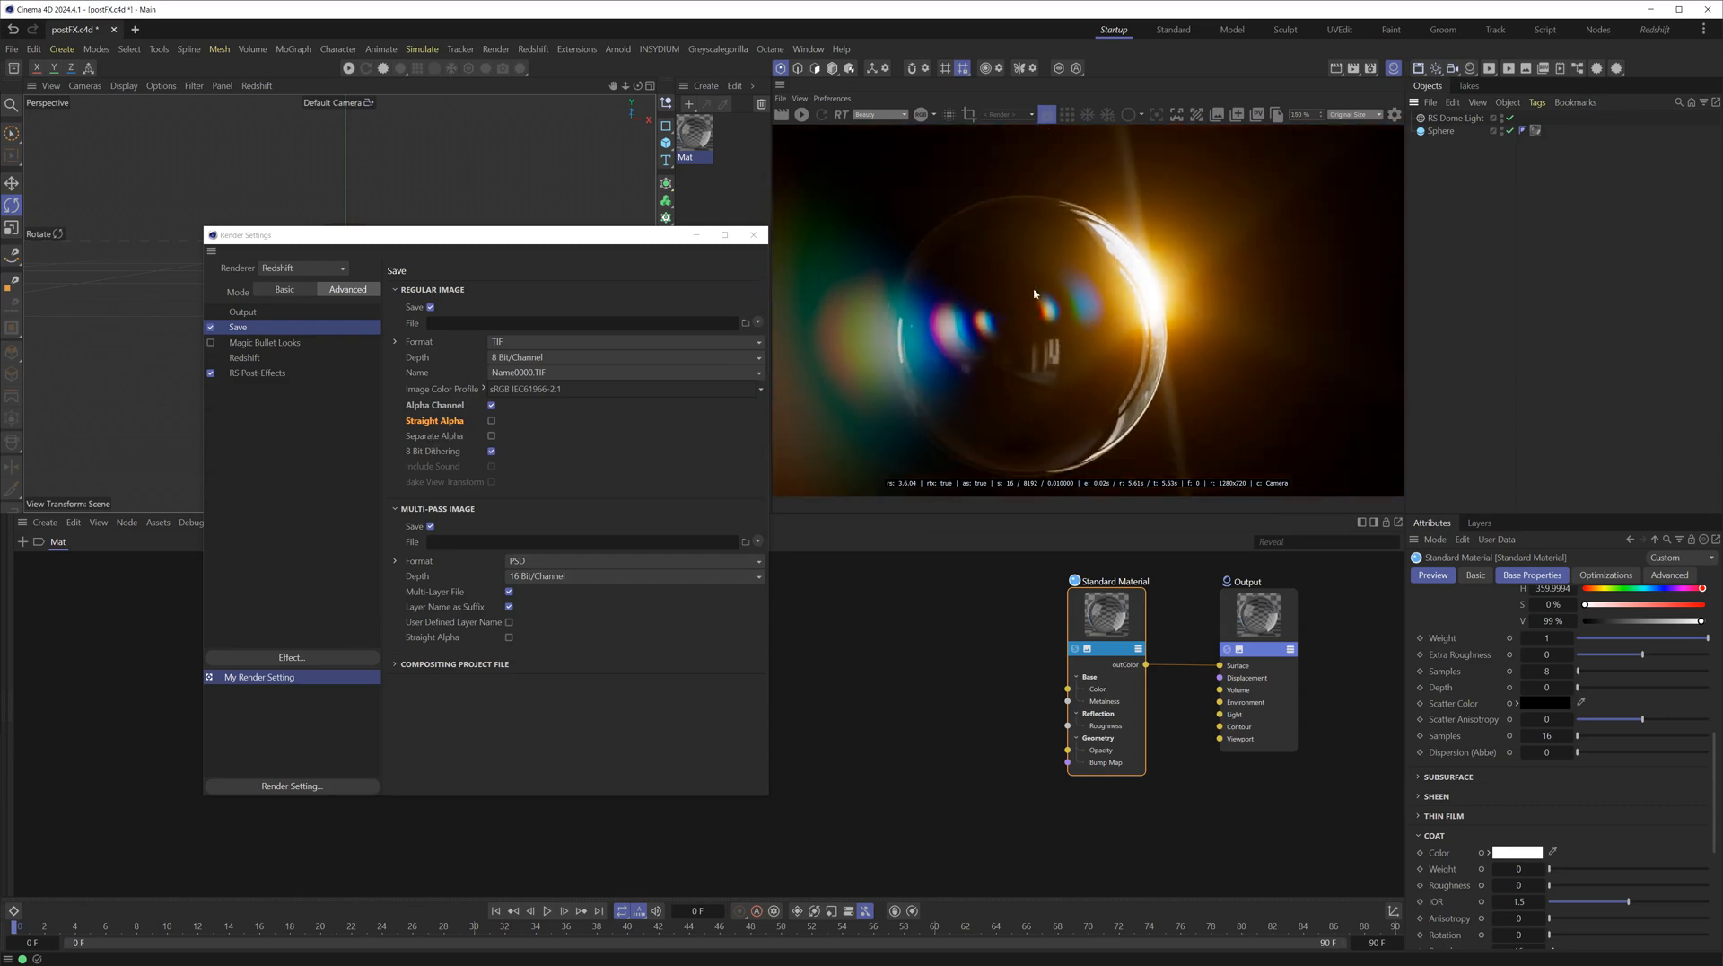
scroll(1112, 340, "down", 1)
left_click_drag(1112, 340, 1120, 333)
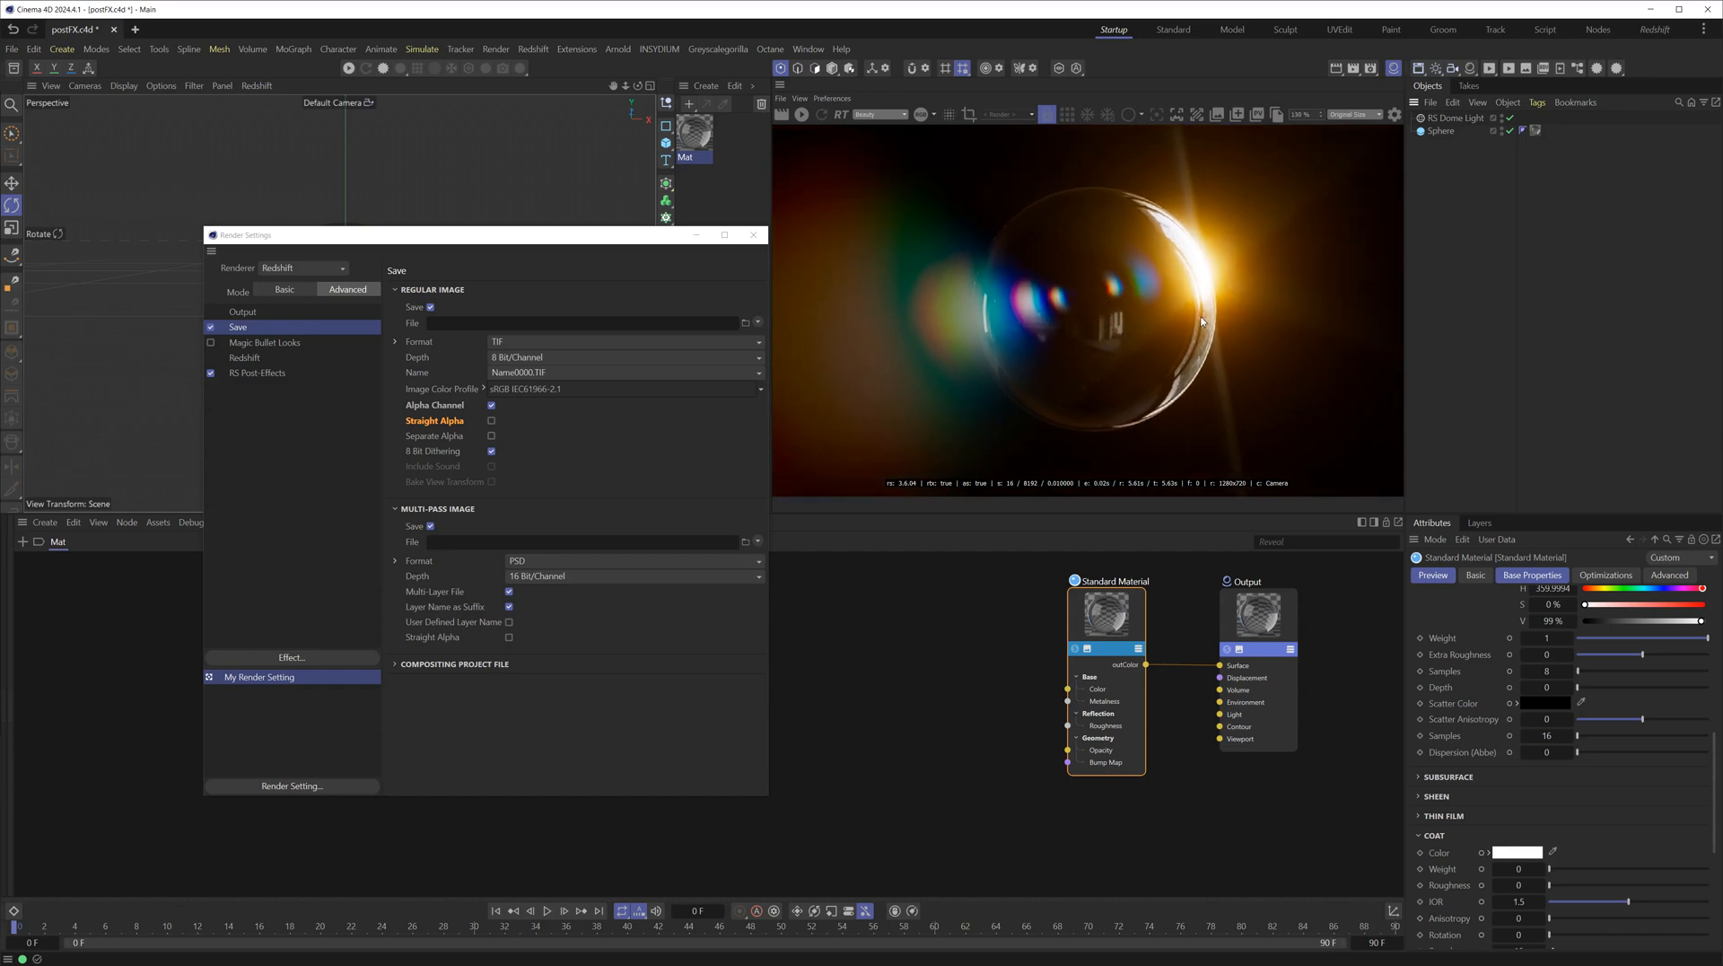
left_click(753, 234)
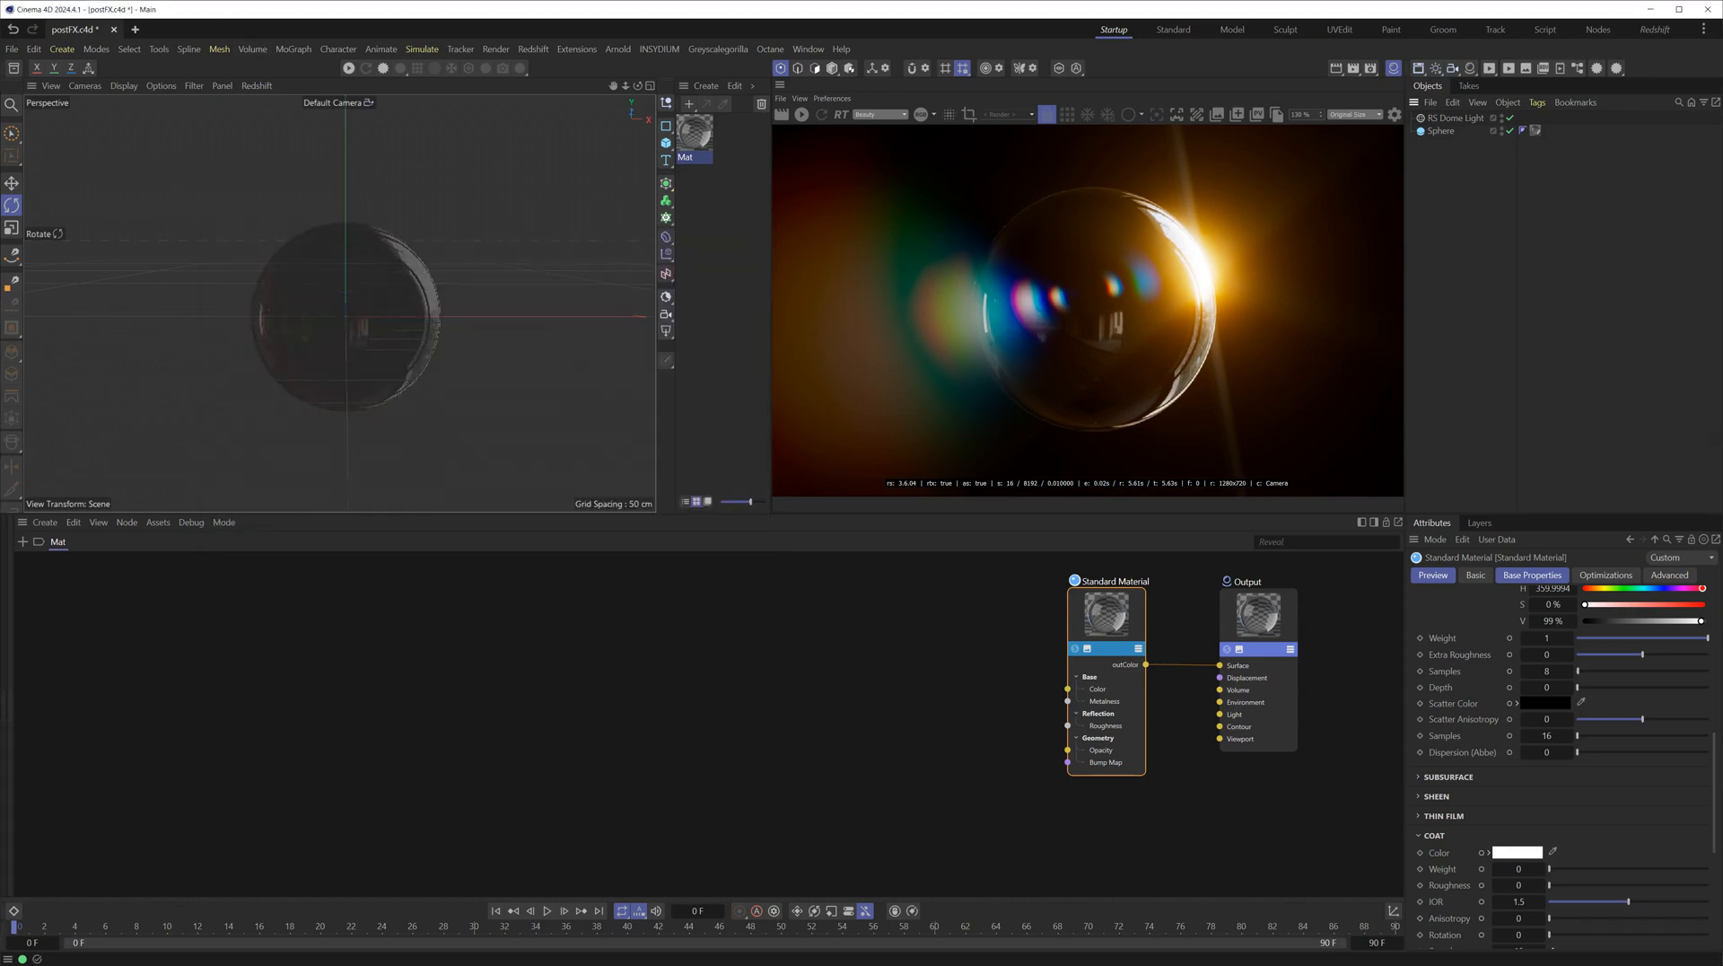
Switch to NukeX, load pfx.png as a Read node and show it in the viewer
left_click(204, 39)
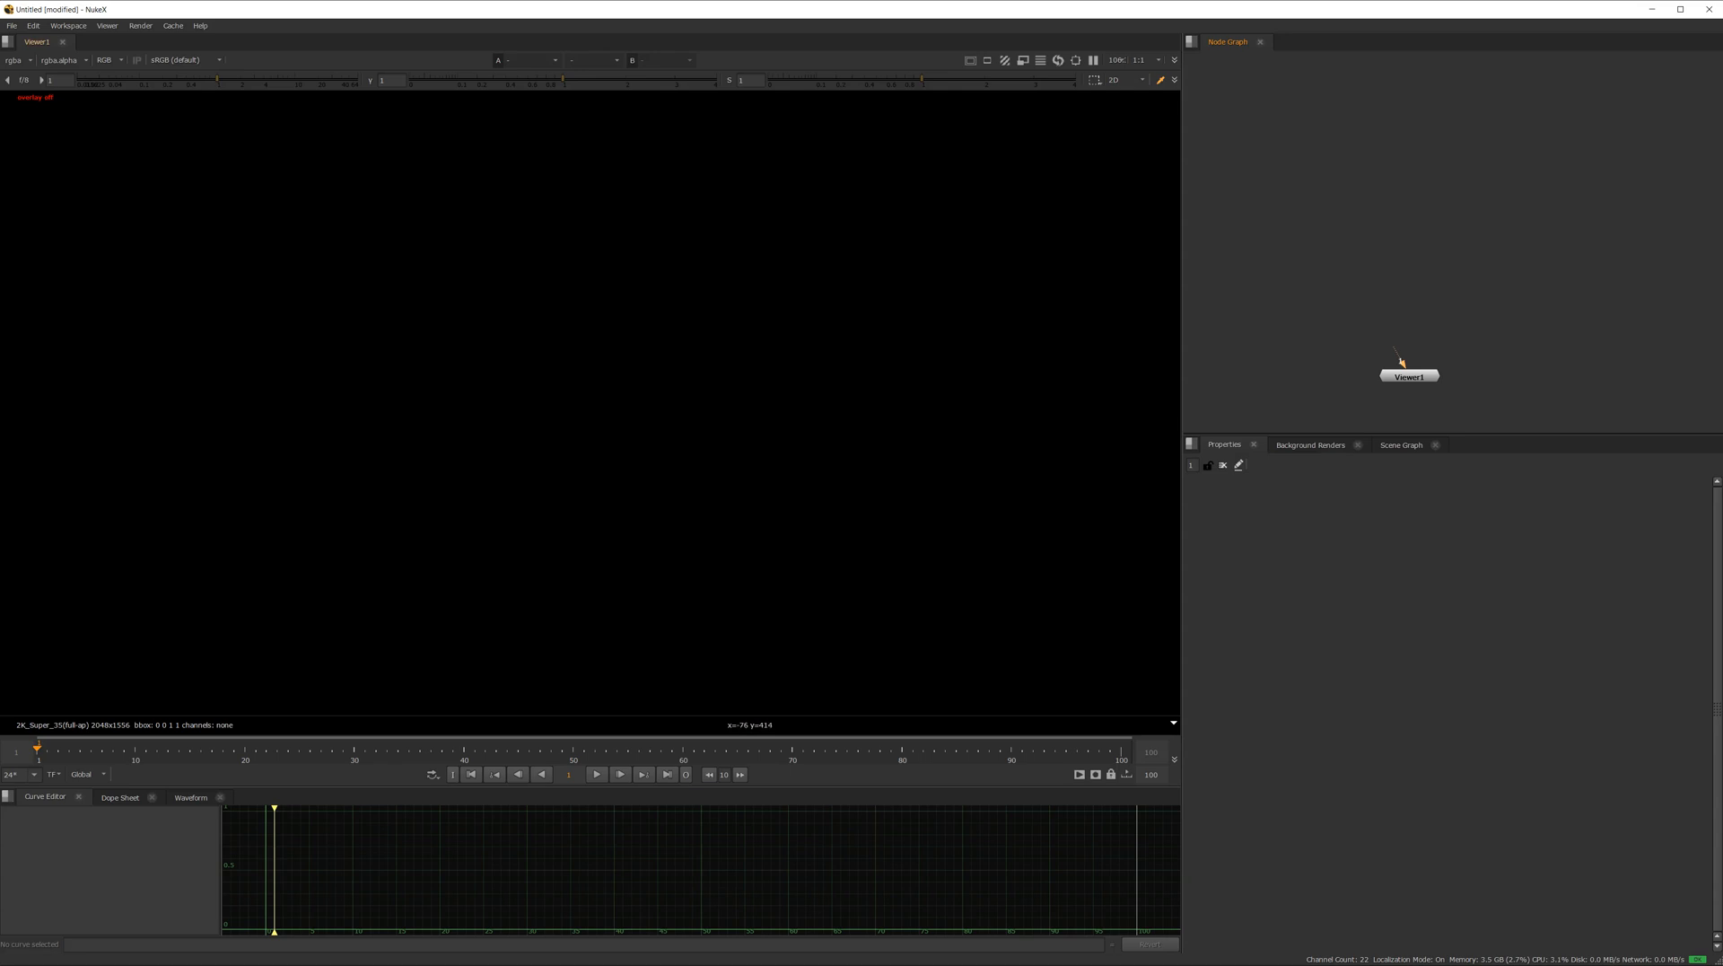
left_click_drag(4, 538, 1312, 226)
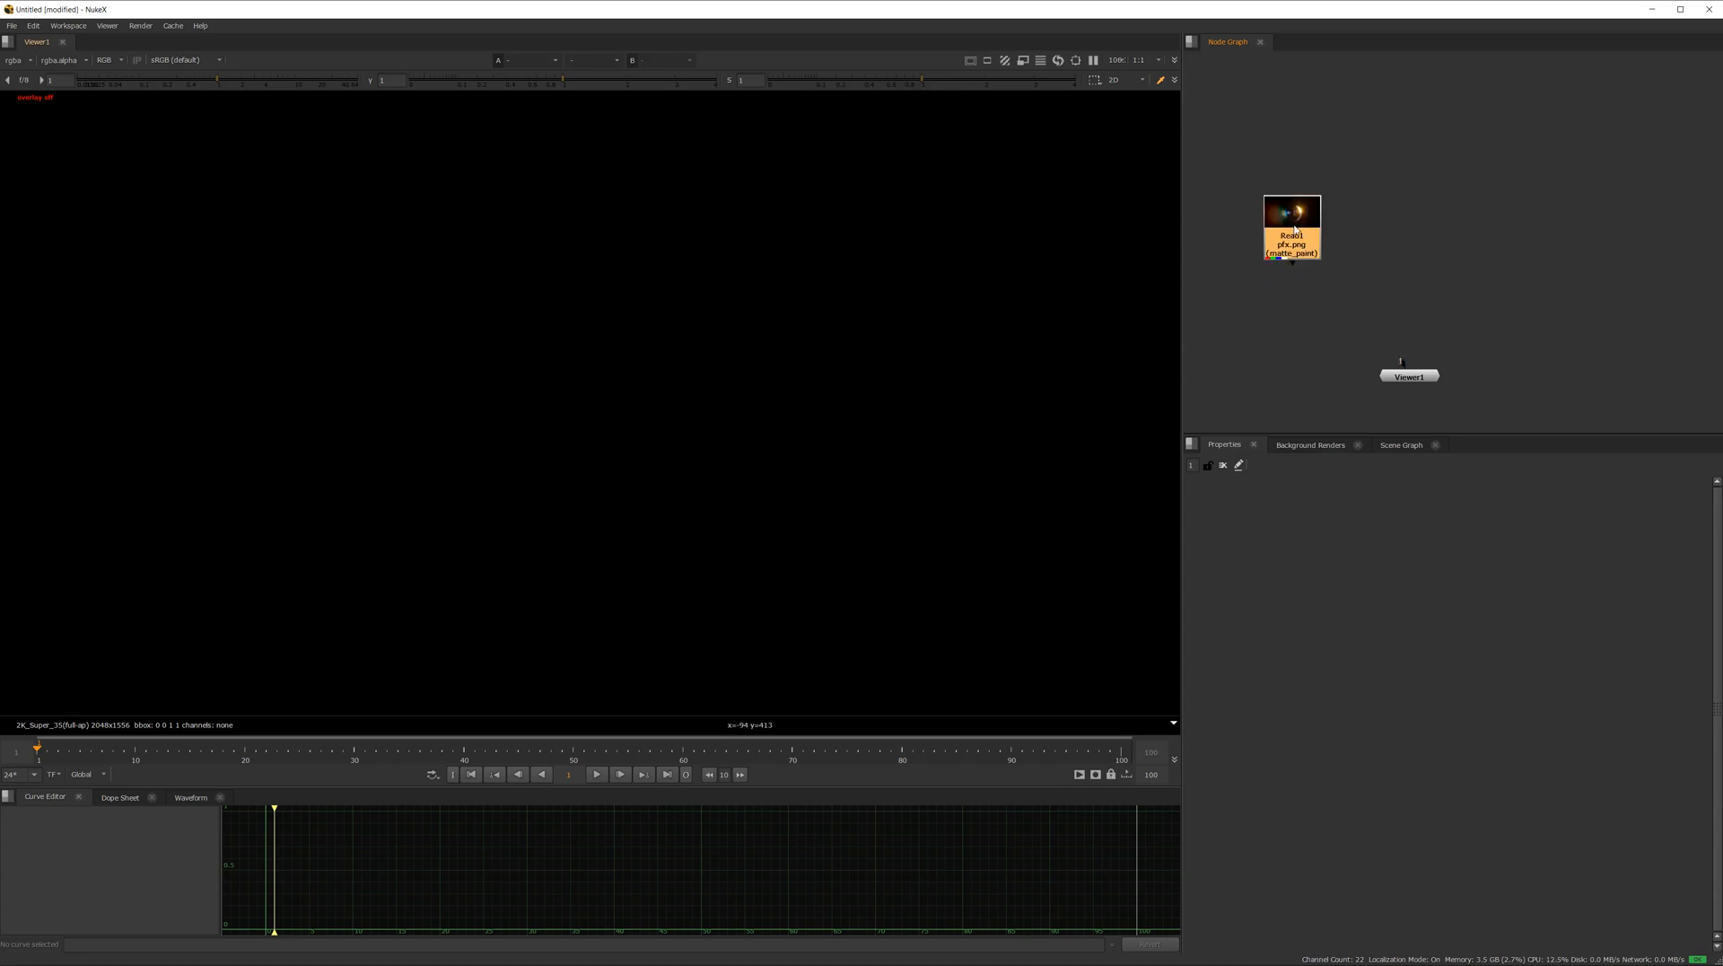
scroll(771, 377, "down", 3)
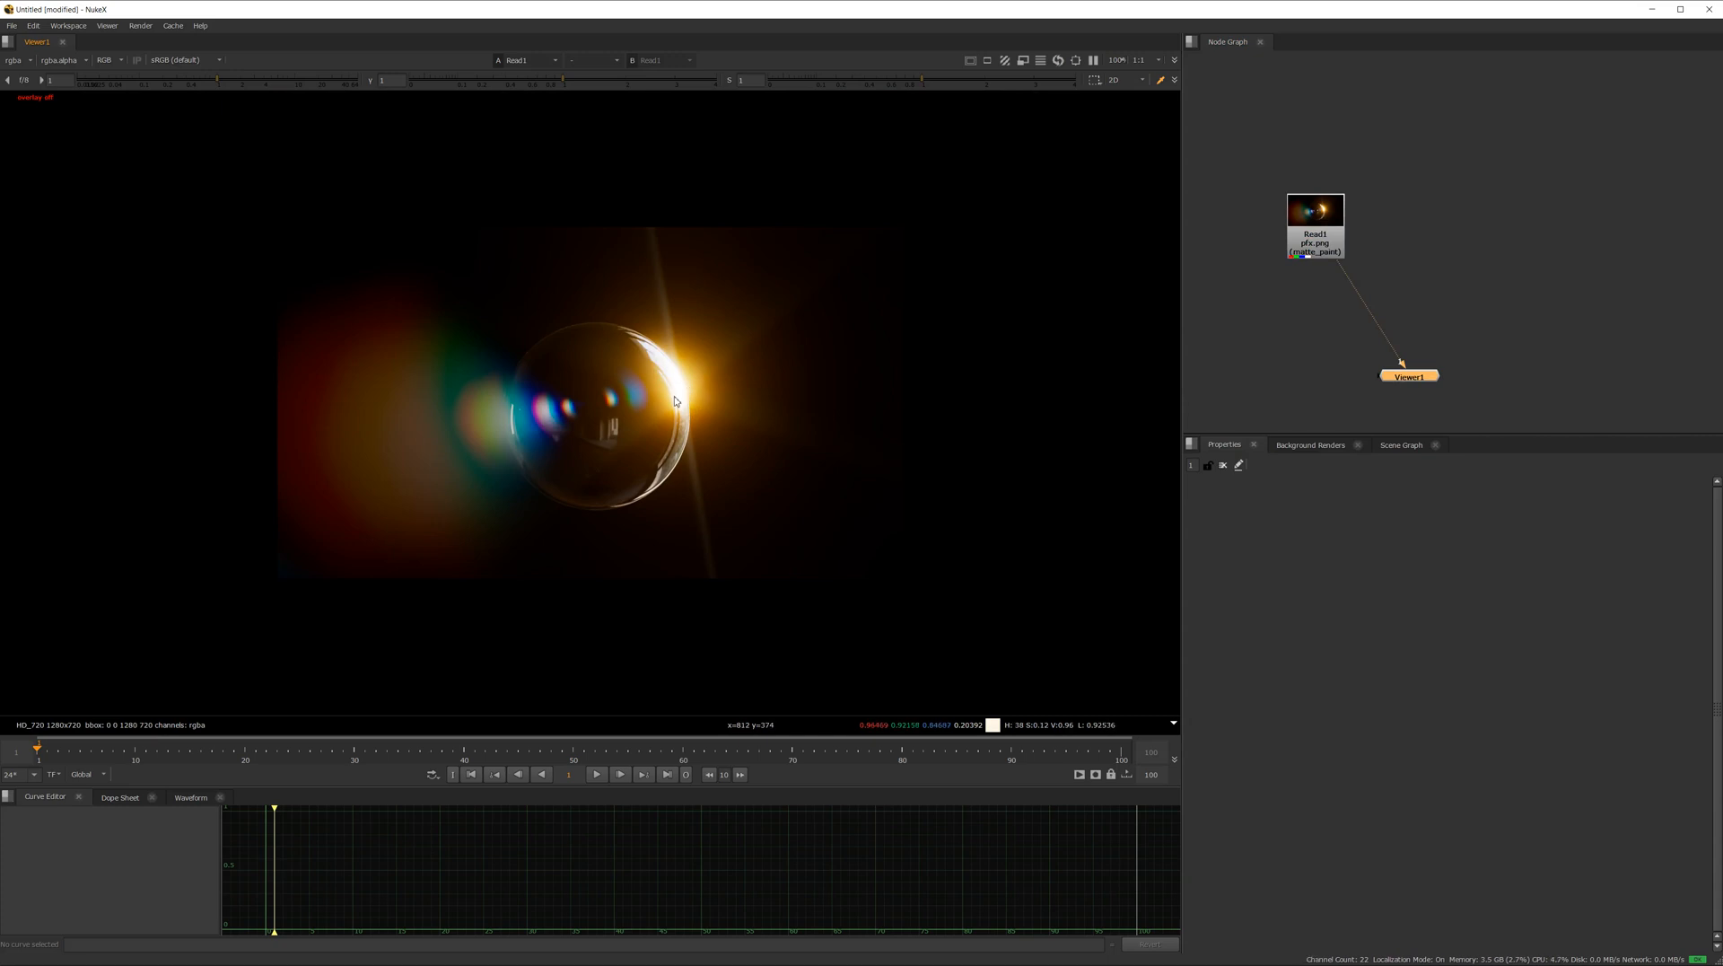
Add a Premult node below the pfx.png Read node in the node graph
left_click_drag(1317, 254, 1337, 252)
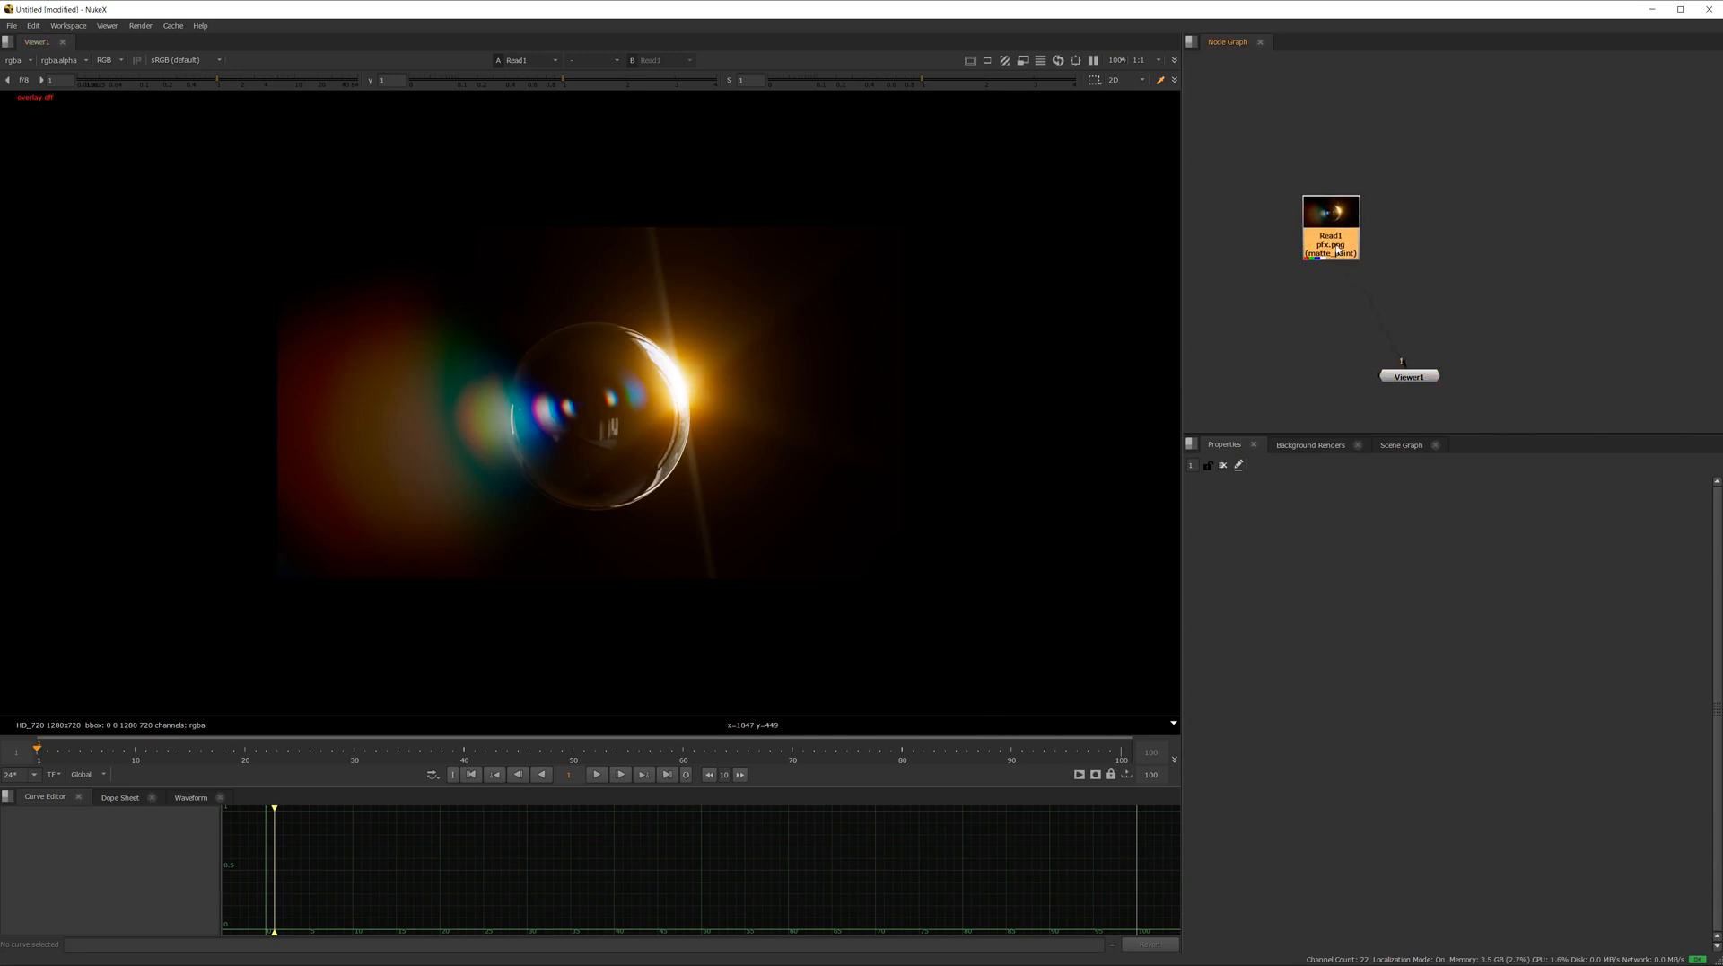
key("Tab")
type("pre")
key("Down")
key("Return")
left_click_drag(1311, 262, 1310, 283)
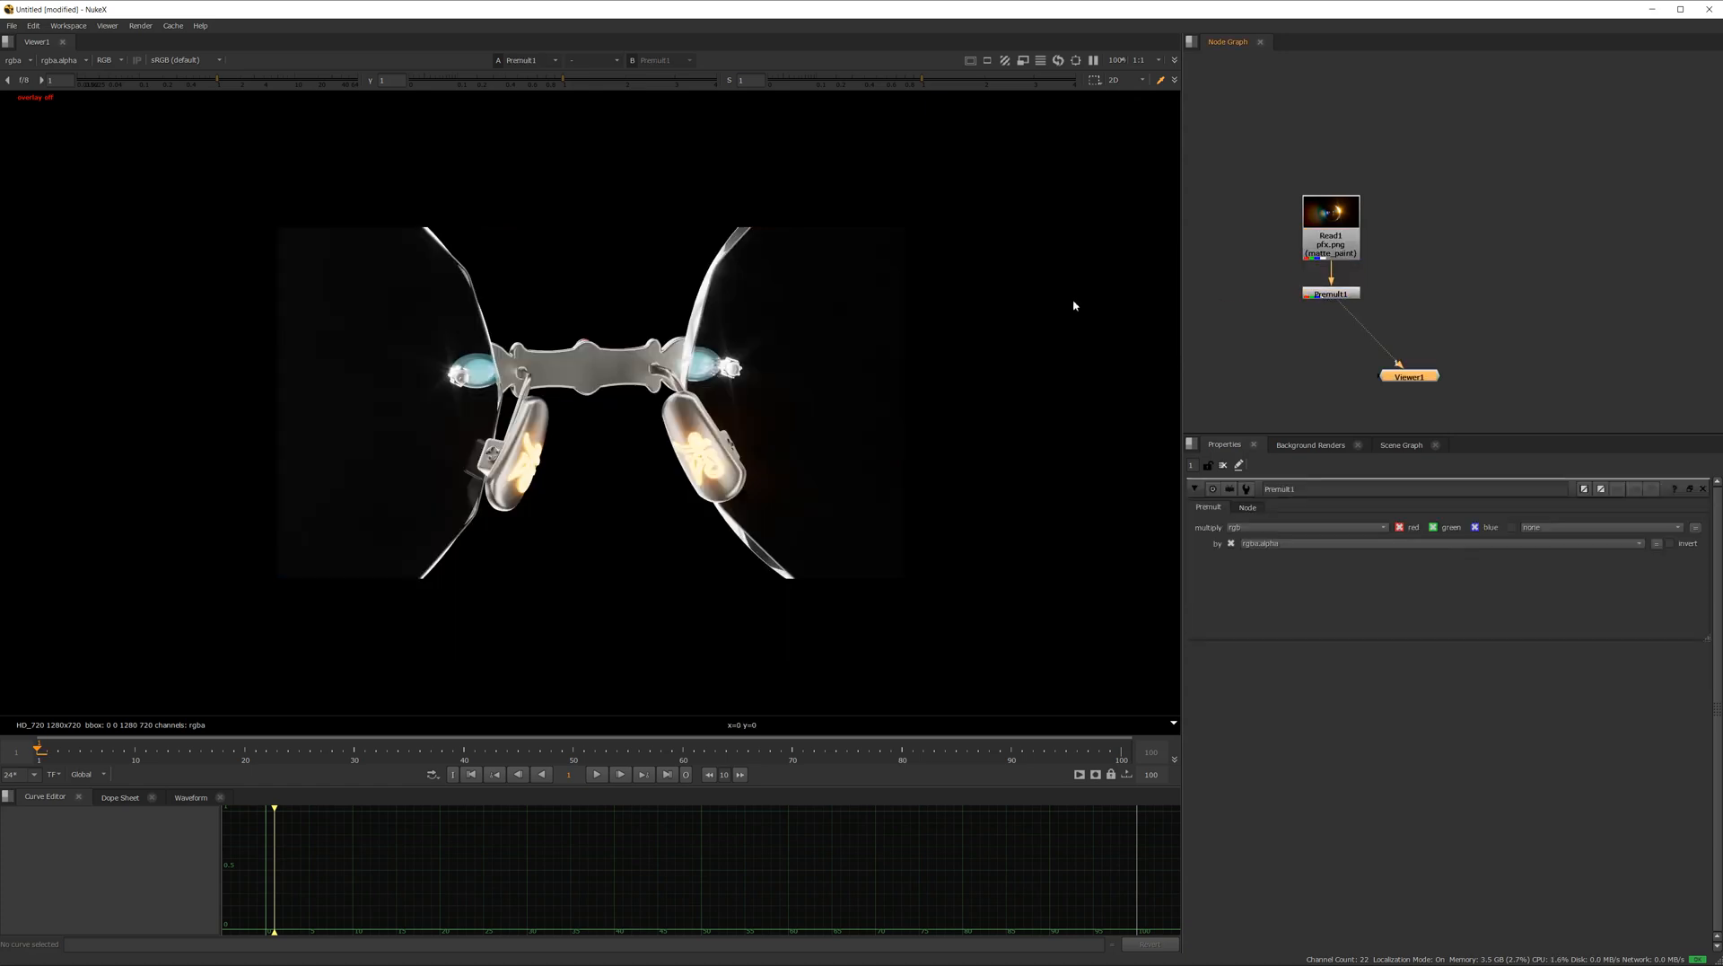
Clear all of Nuke's caches
left_click(140, 25)
mouse_move(178, 28)
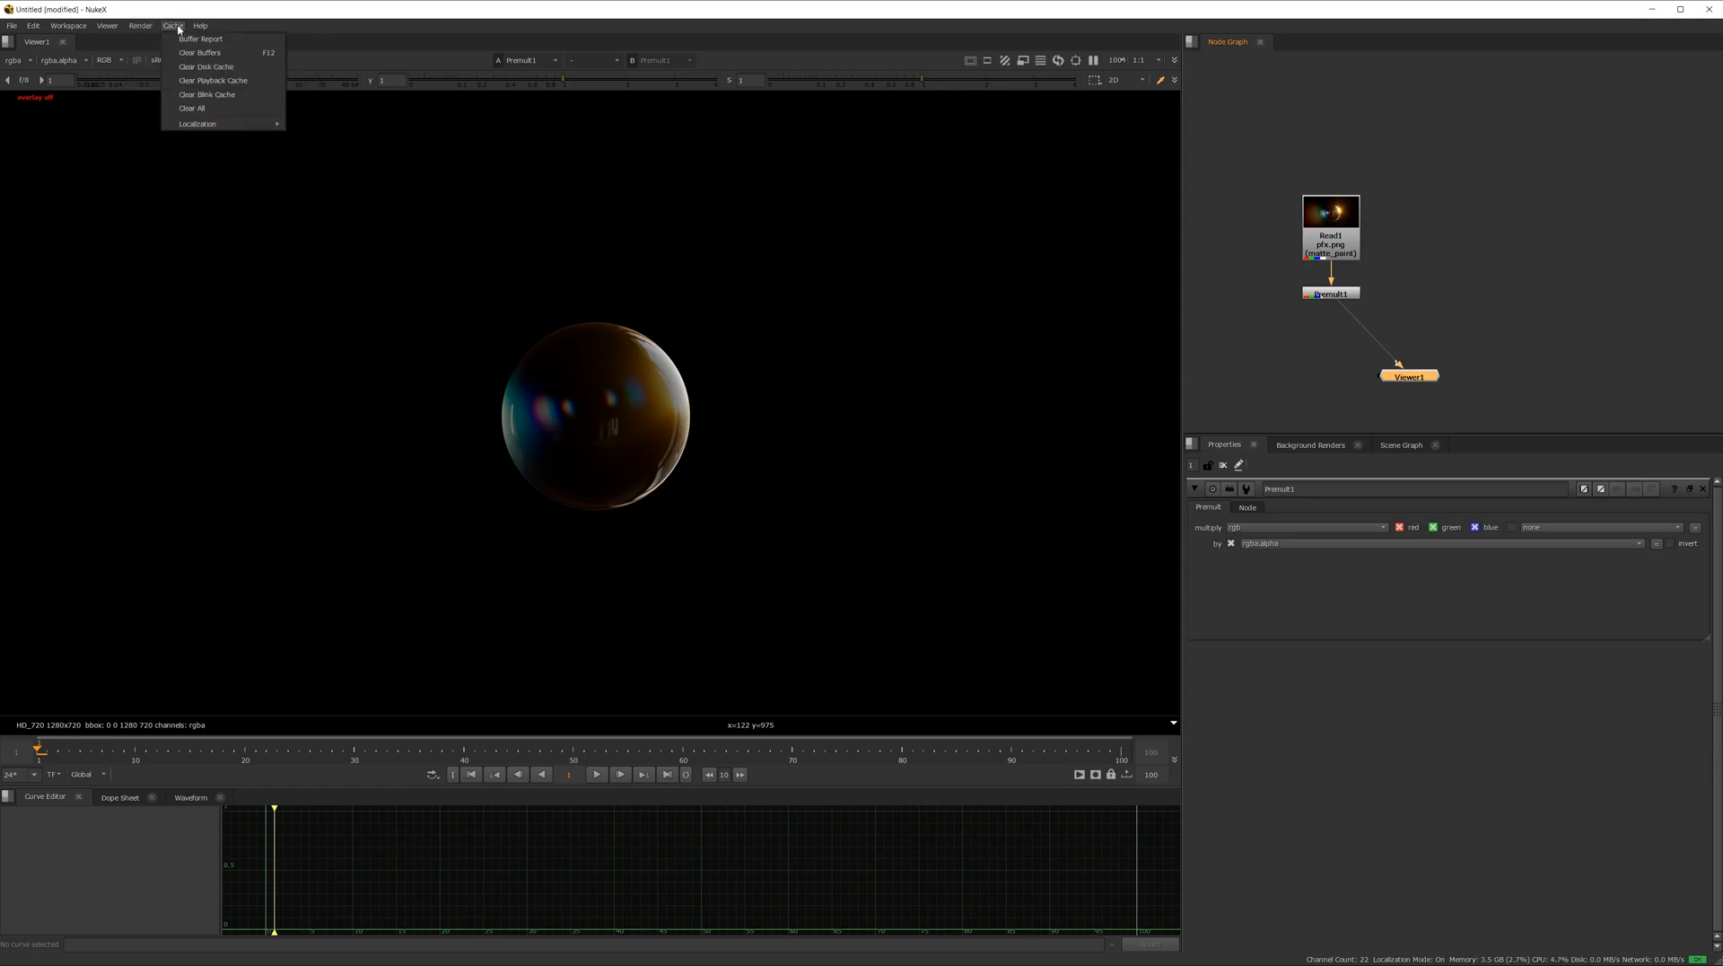
left_click(190, 109)
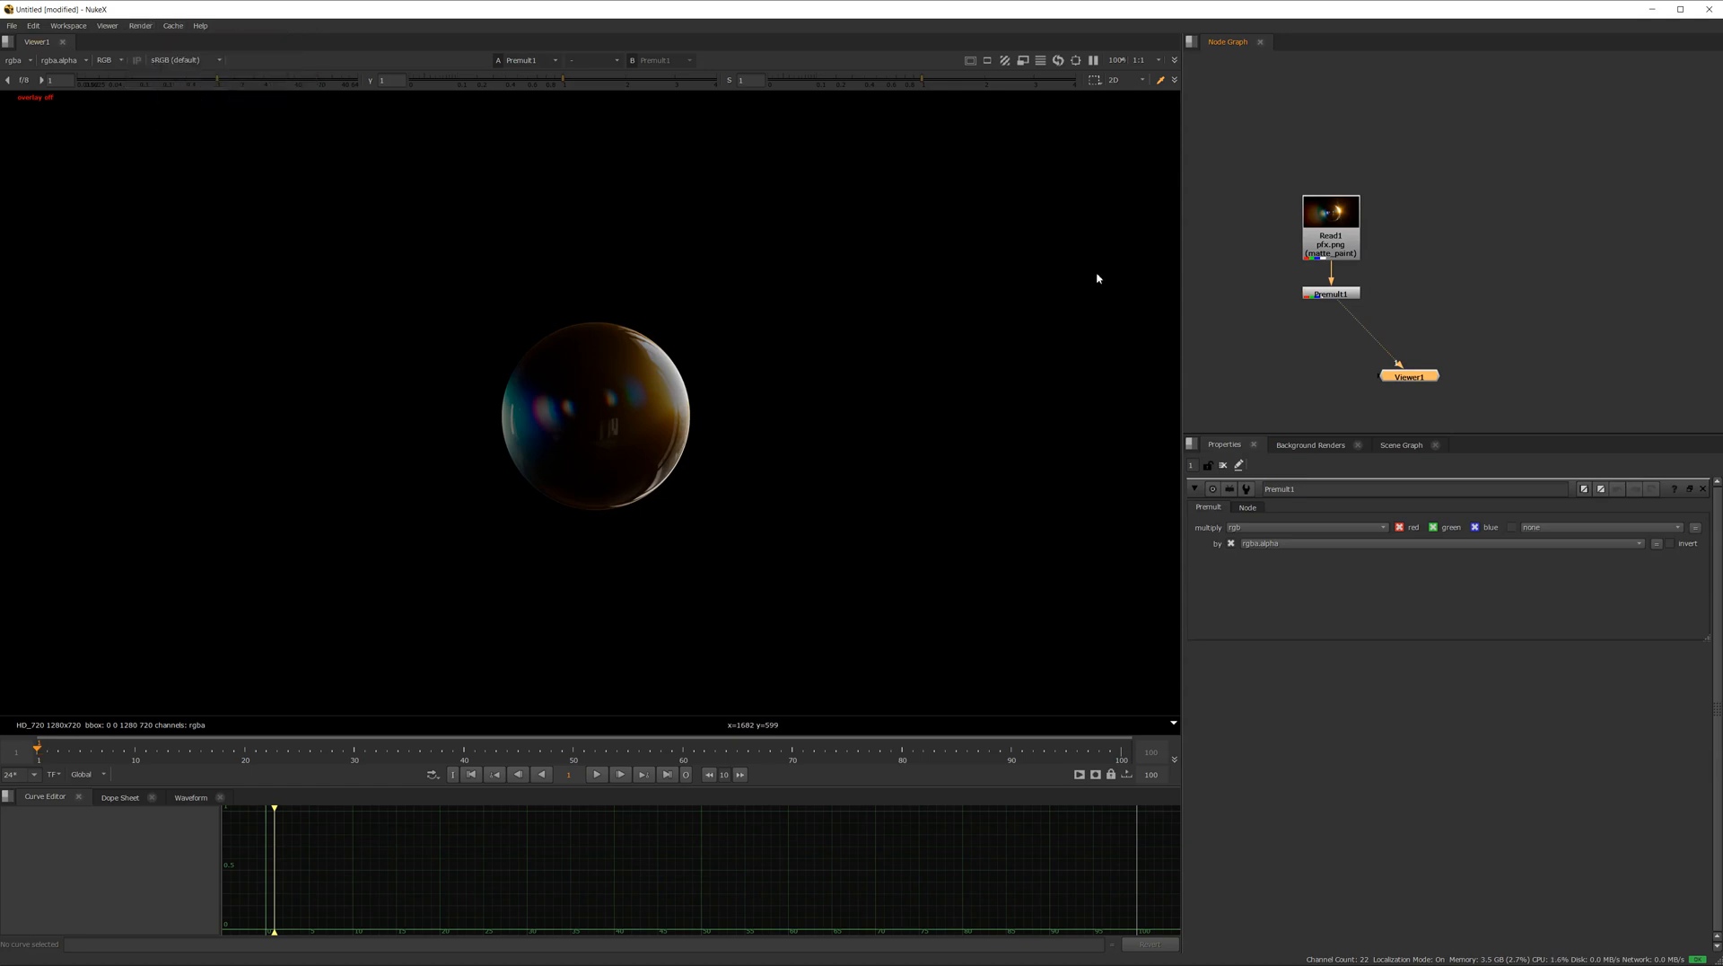
Move the Read node slightly further above Premult and show the Premult output in the viewer
left_click(1332, 232)
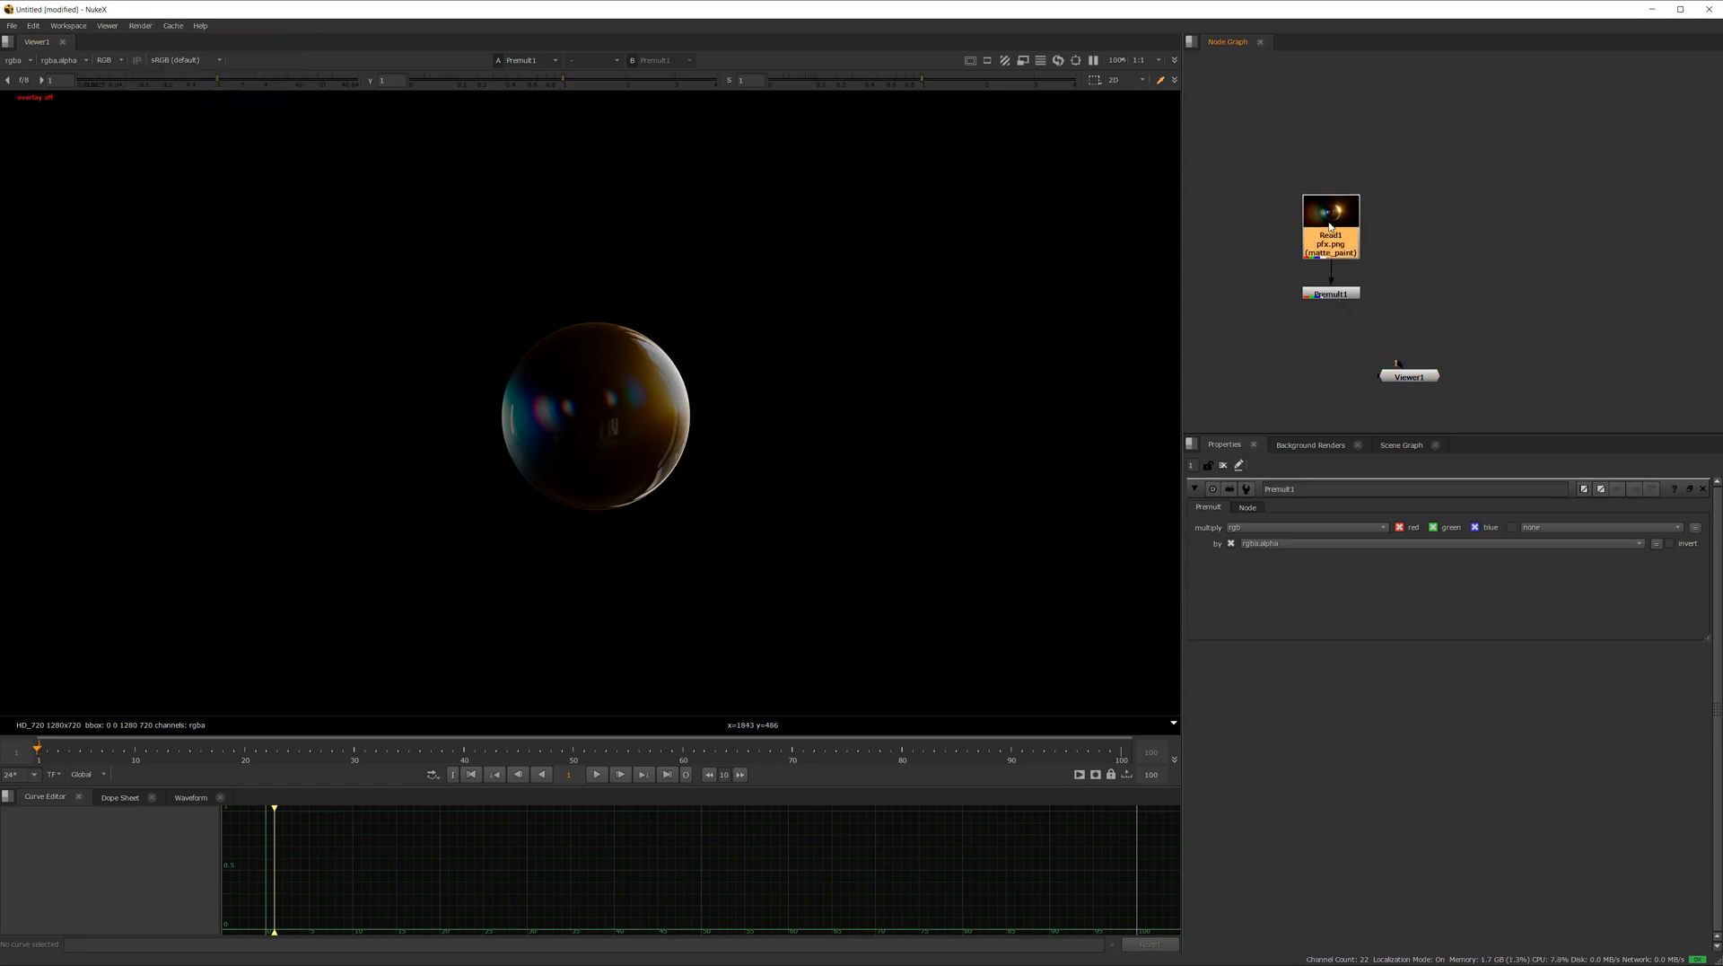
left_click_drag(1351, 244, 1352, 232)
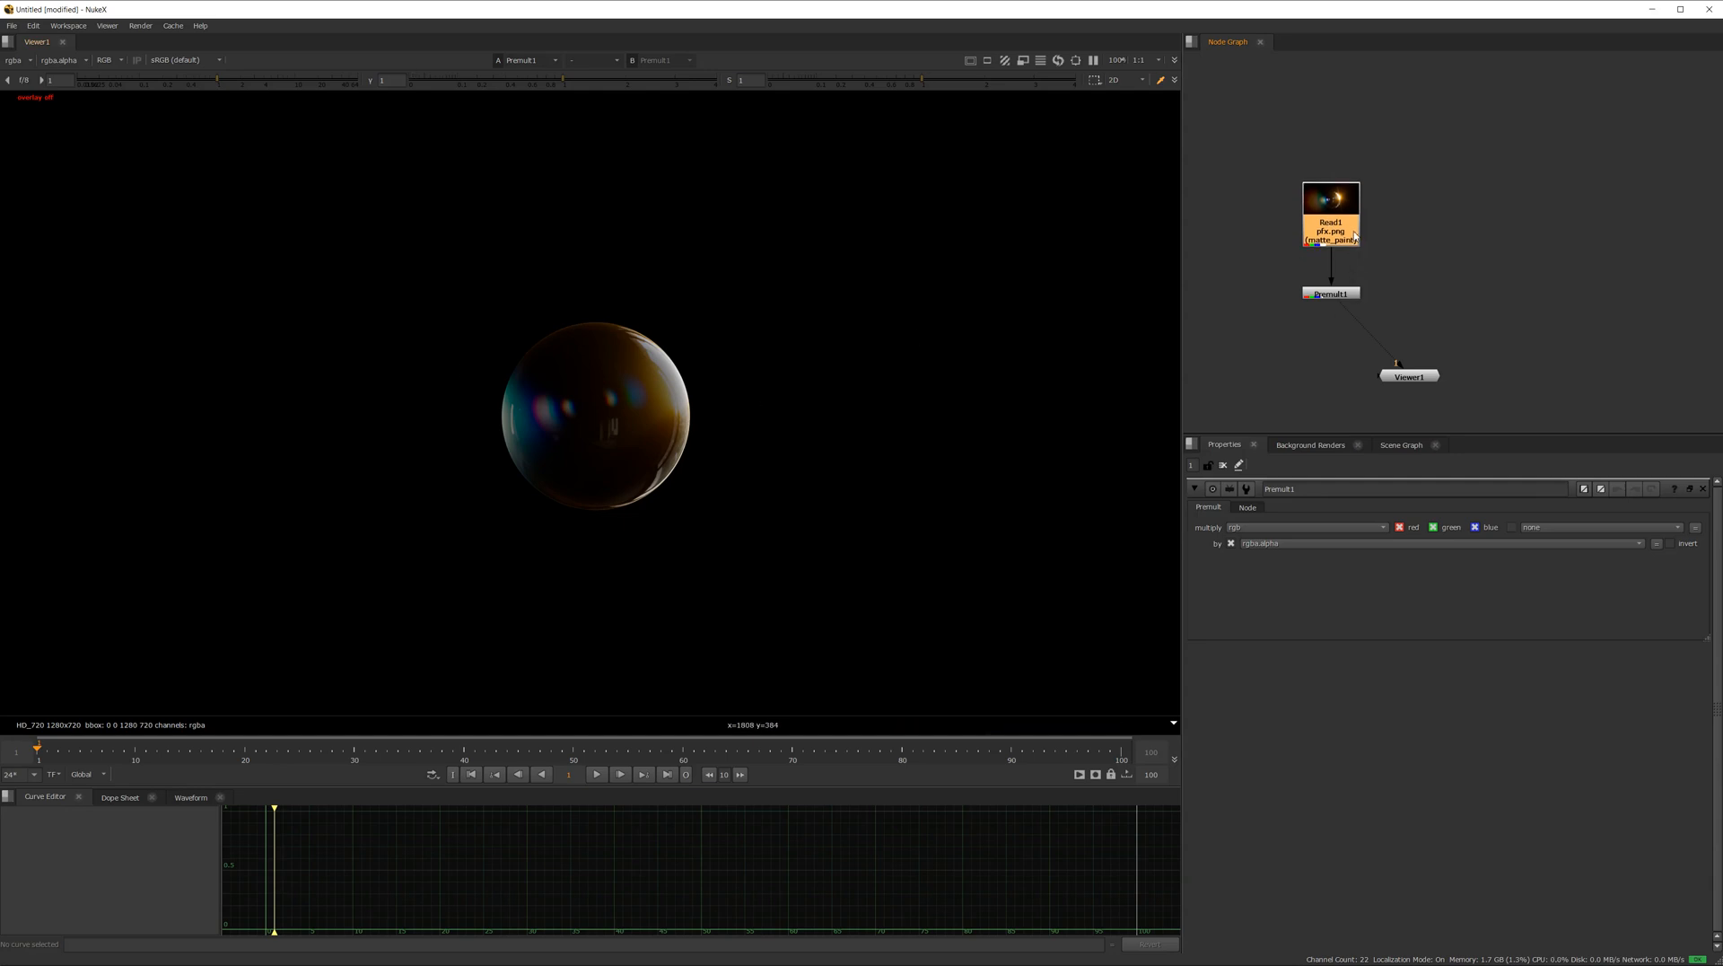
left_click(1351, 232, "ctrl+shift")
left_click(1333, 296)
key("1")
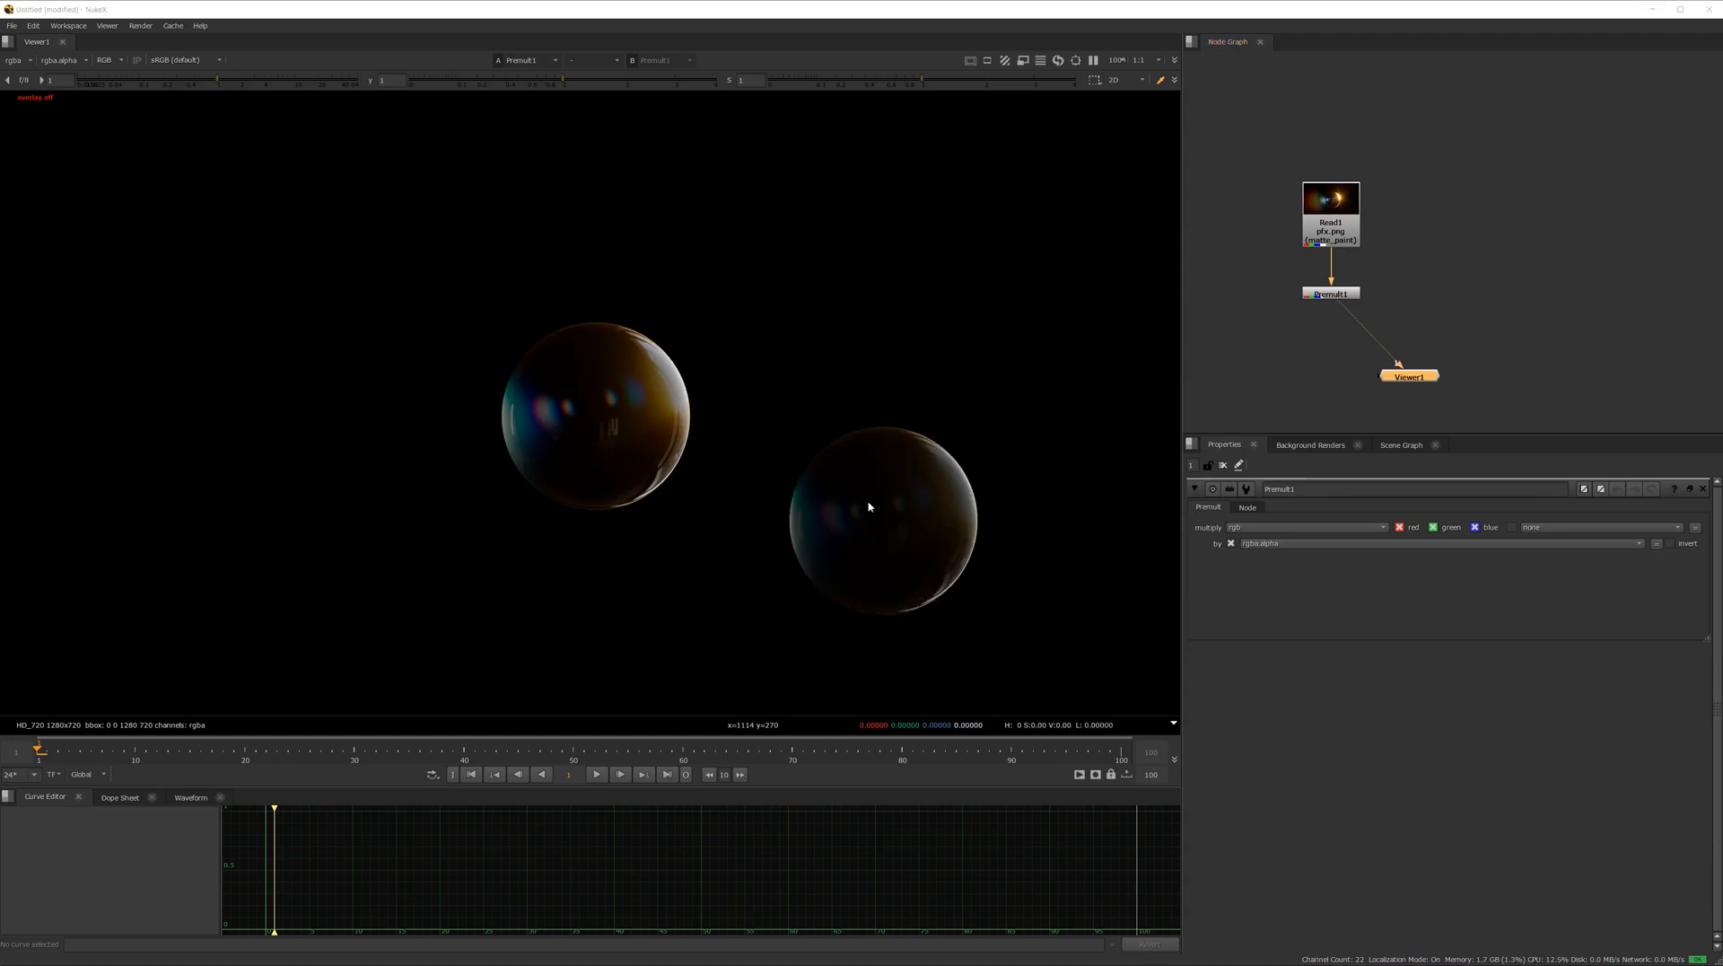
Compare pfx.png in the image viewer with Nuke's premultiplied sphere, checking it with frameless mode off and on
left_click_drag(833, 535, 840, 443)
right_click(838, 442)
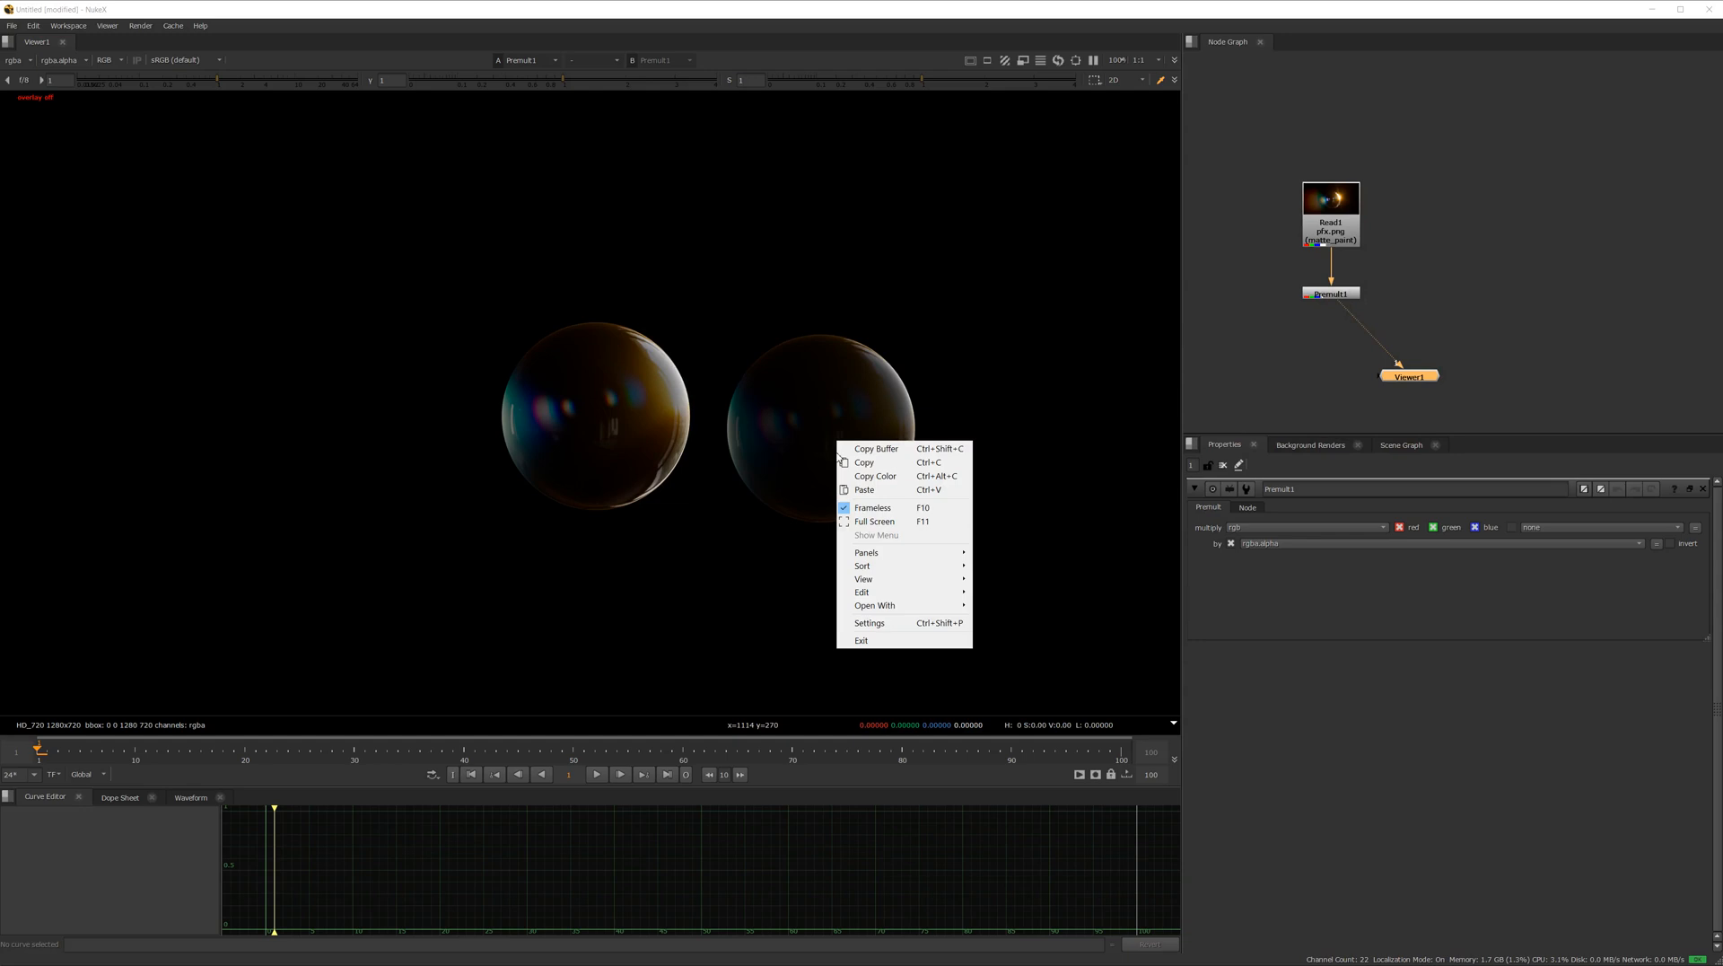
left_click(866, 507)
left_click_drag(885, 170, 865, 217)
right_click(864, 466)
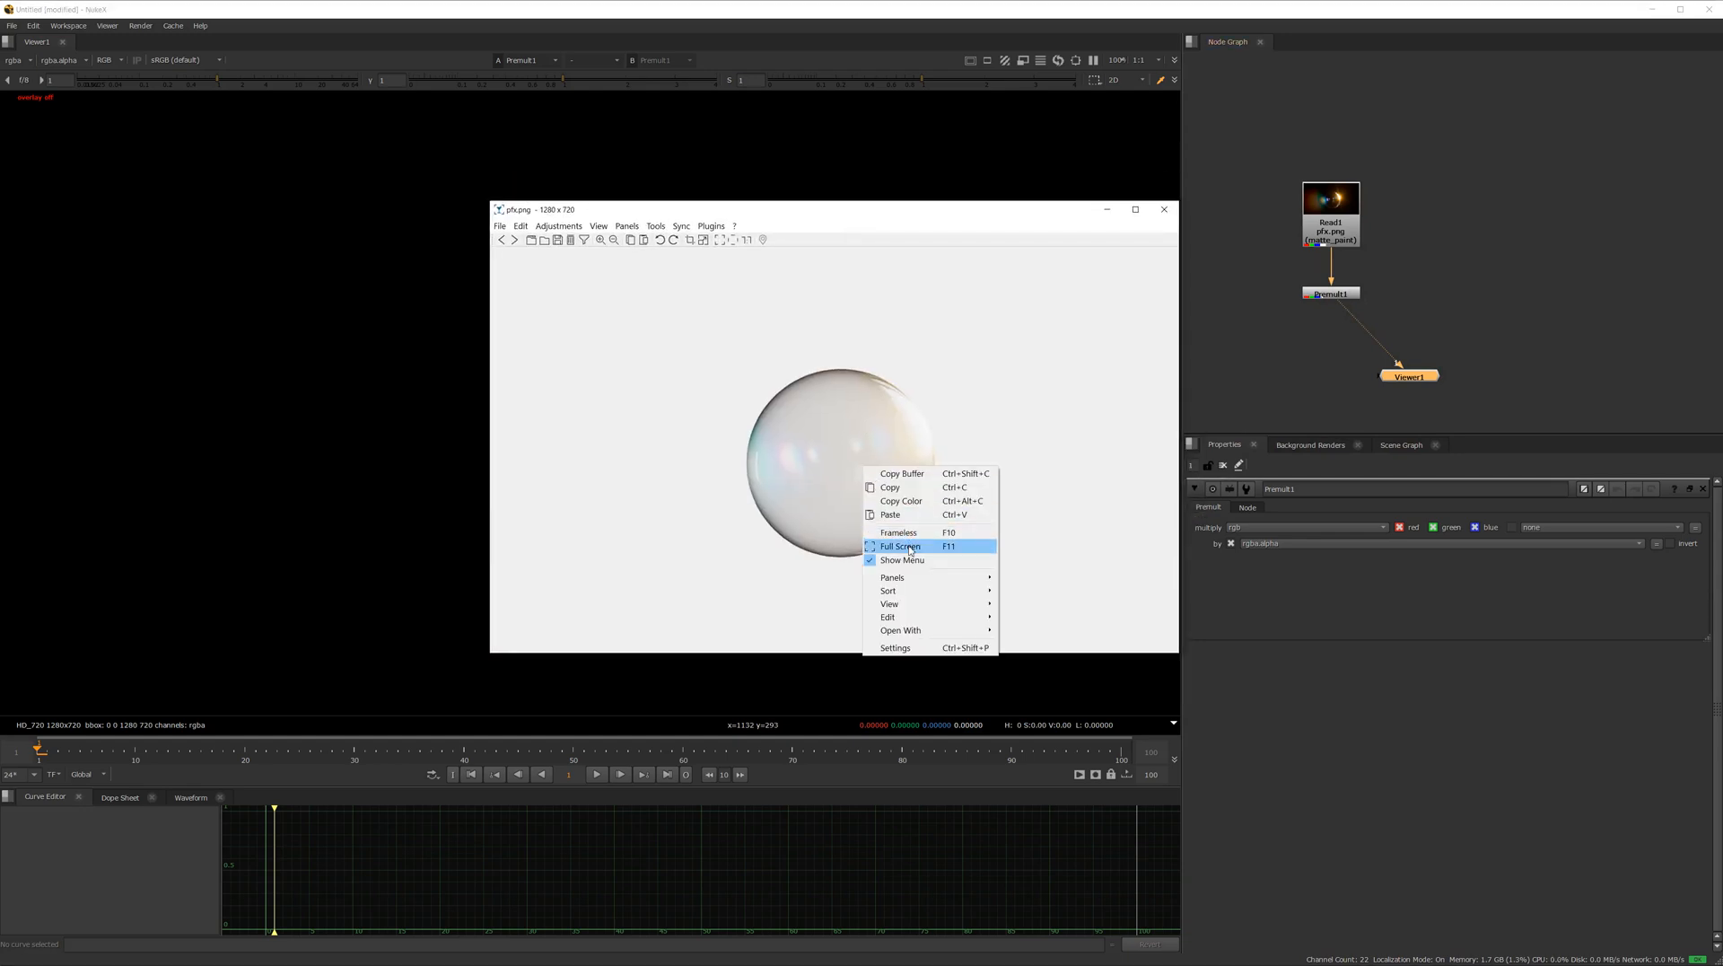
left_click(910, 546)
left_click_drag(934, 546, 796, 454)
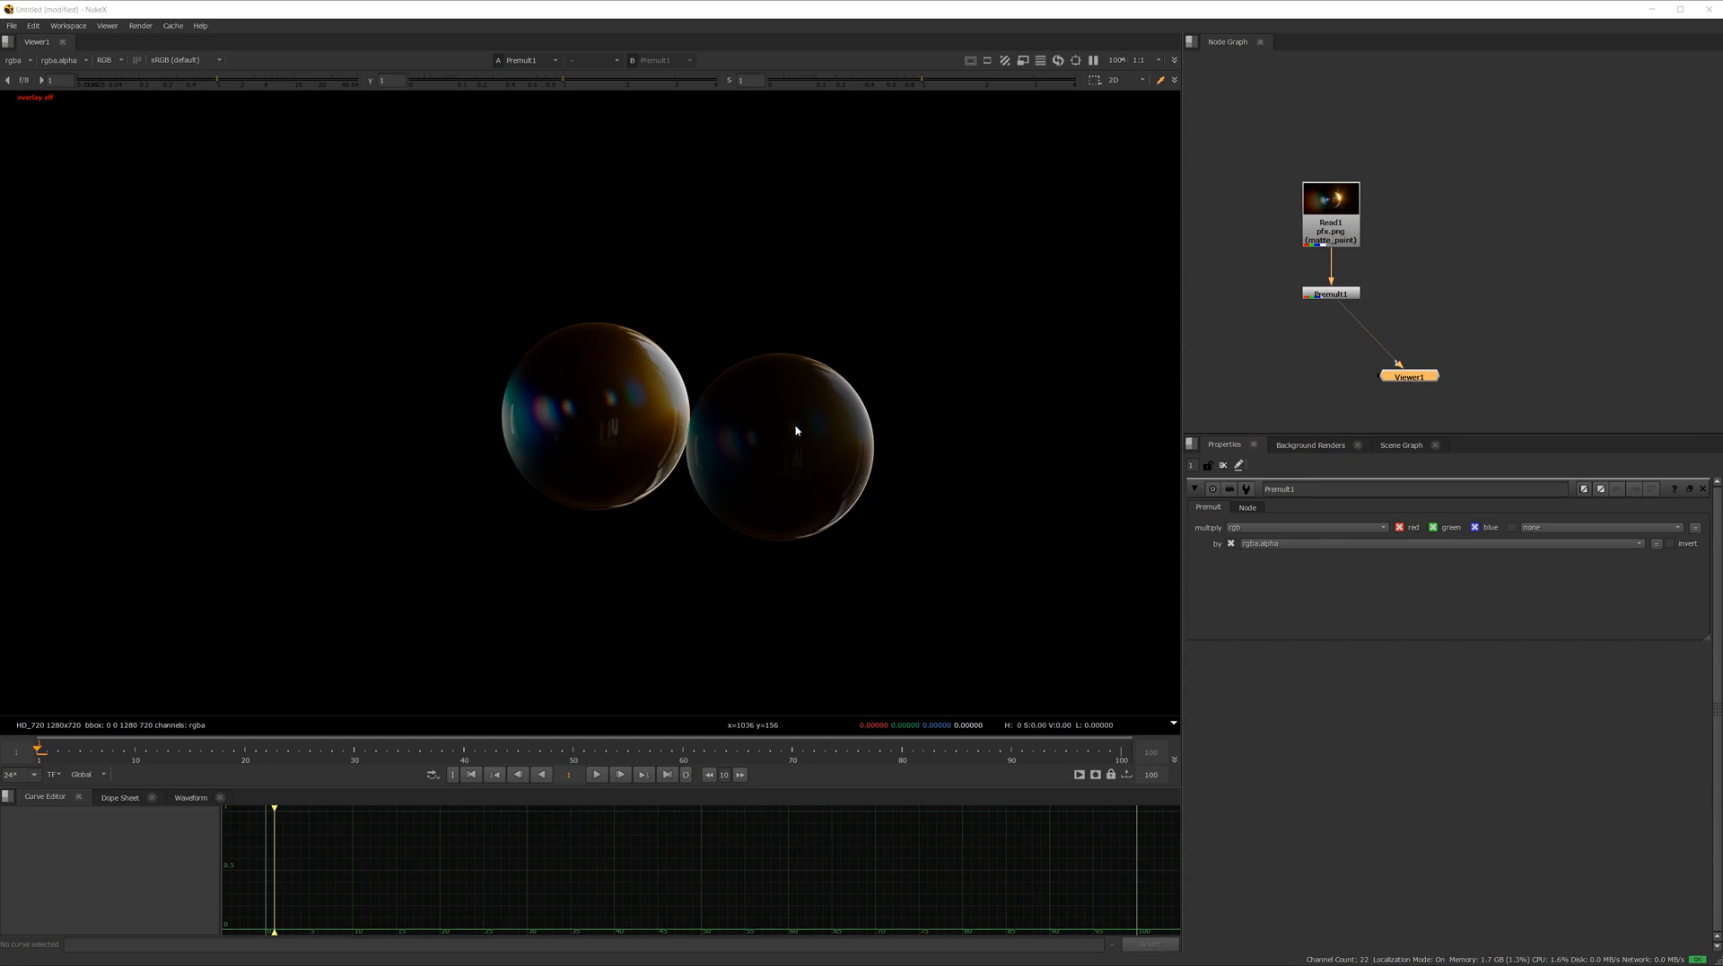
mouse_move(827, 455)
left_mouse_down()
mouse_move(846, 454)
mouse_move(836, 471)
left_mouse_up()
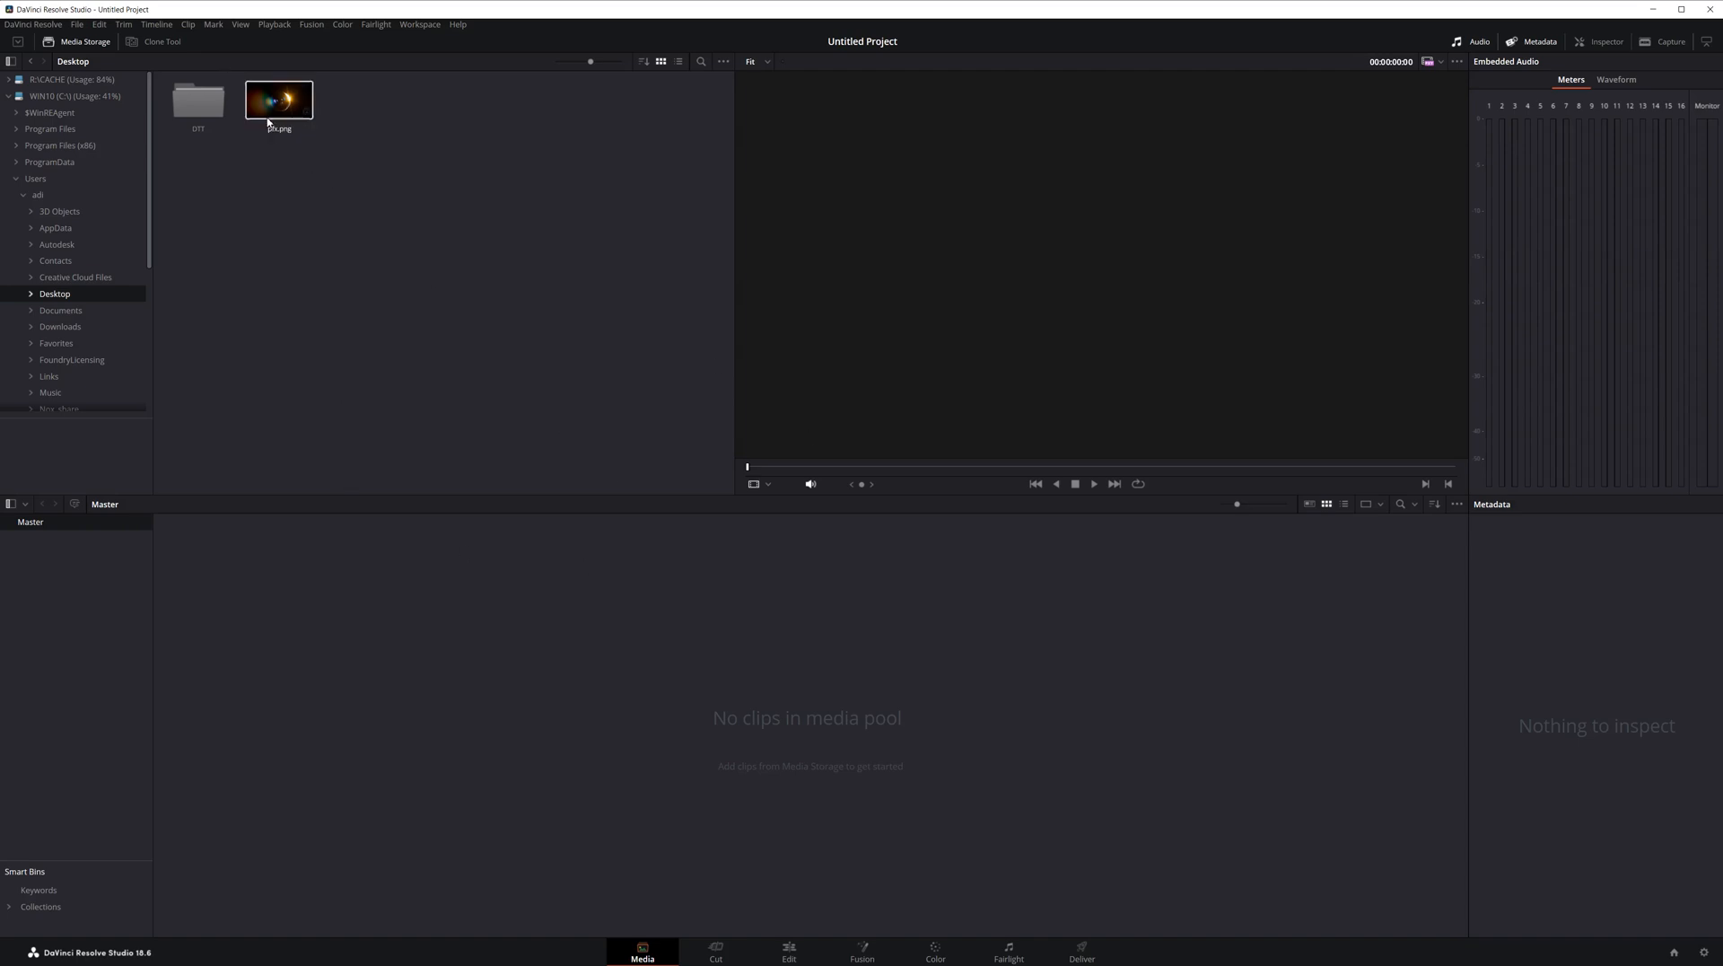
Import pfx.png into DaVinci Resolve's media pool and into an After Effects project, previewing the image in each
left_click_drag(281, 108, 347, 561)
left_click(223, 544)
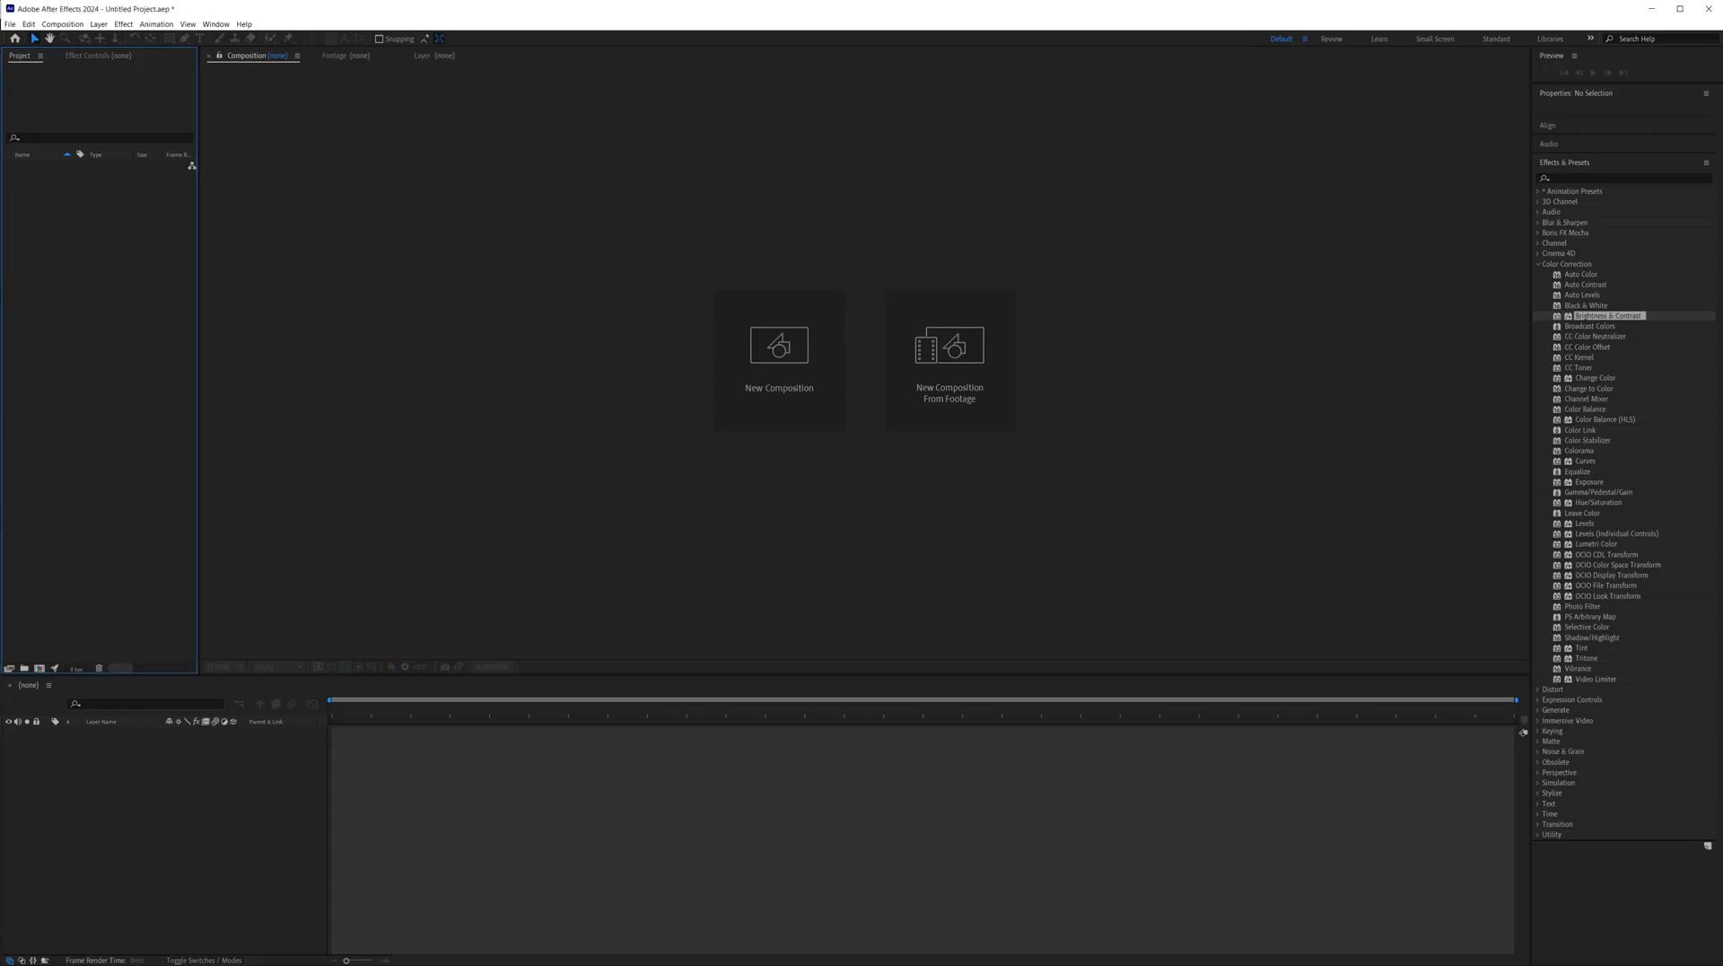
left_click_drag(69, 373, 78, 358)
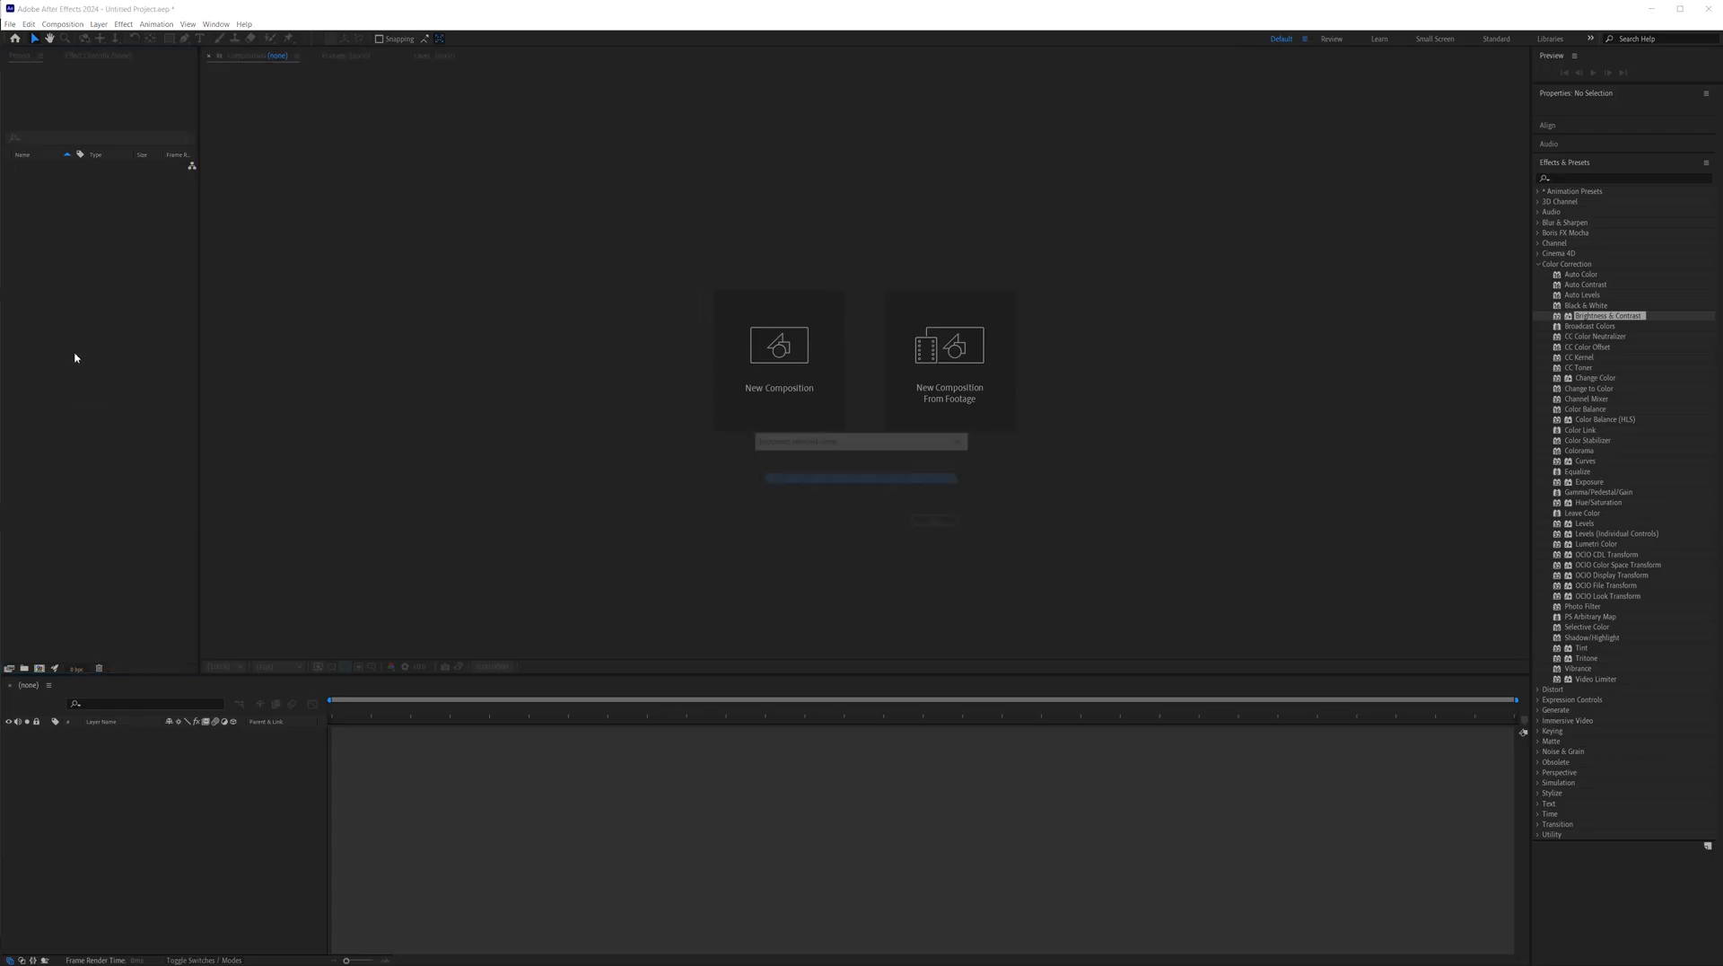
double_click(40, 167)
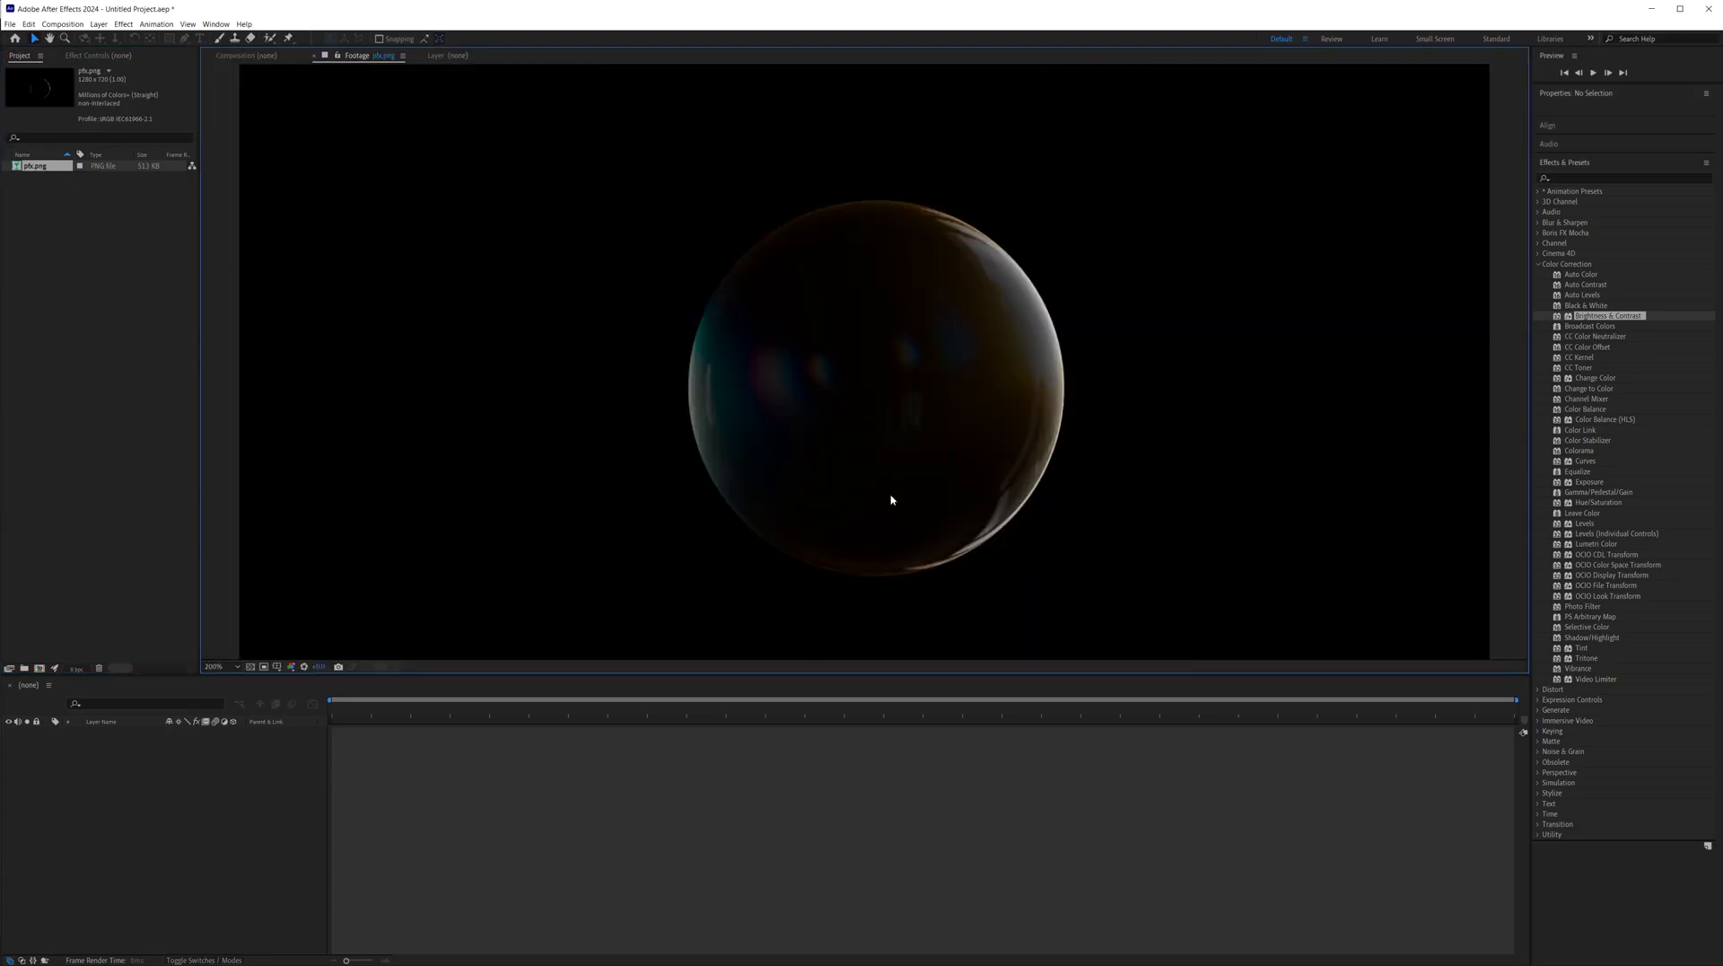
Delete pfx.png from the After Effects project and Resolve's media pool, and switch back to NukeX
key("Delete")
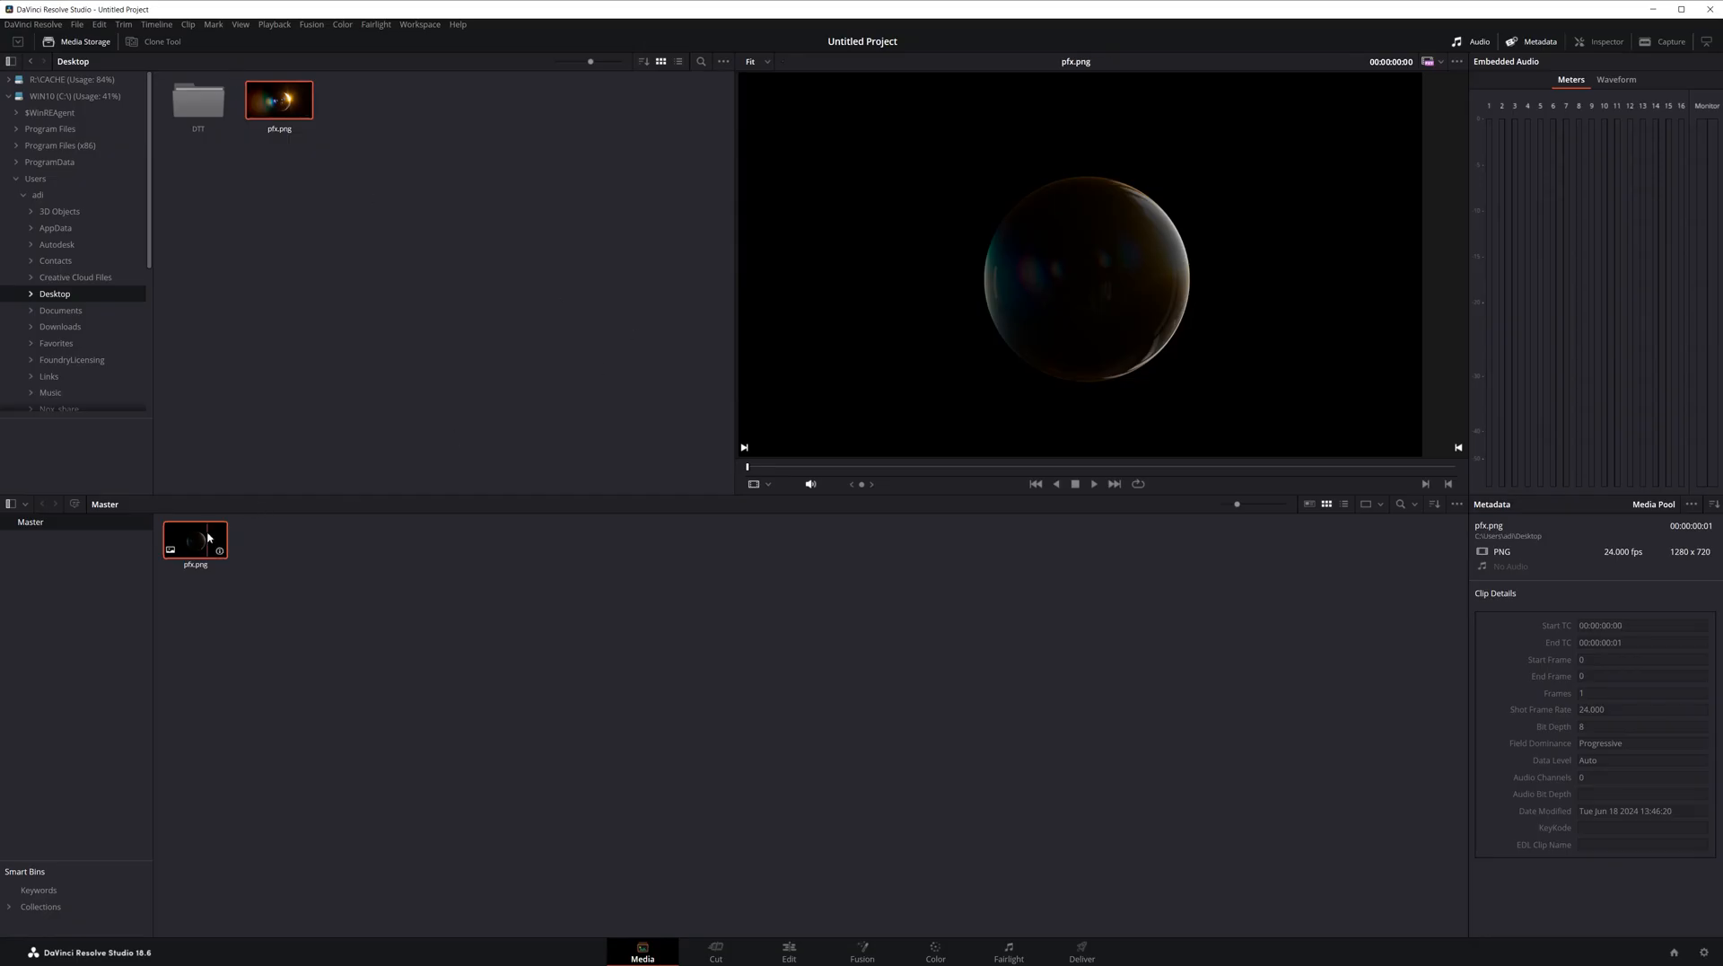
key("Delete")
left_click(154, 1)
left_click(207, 47)
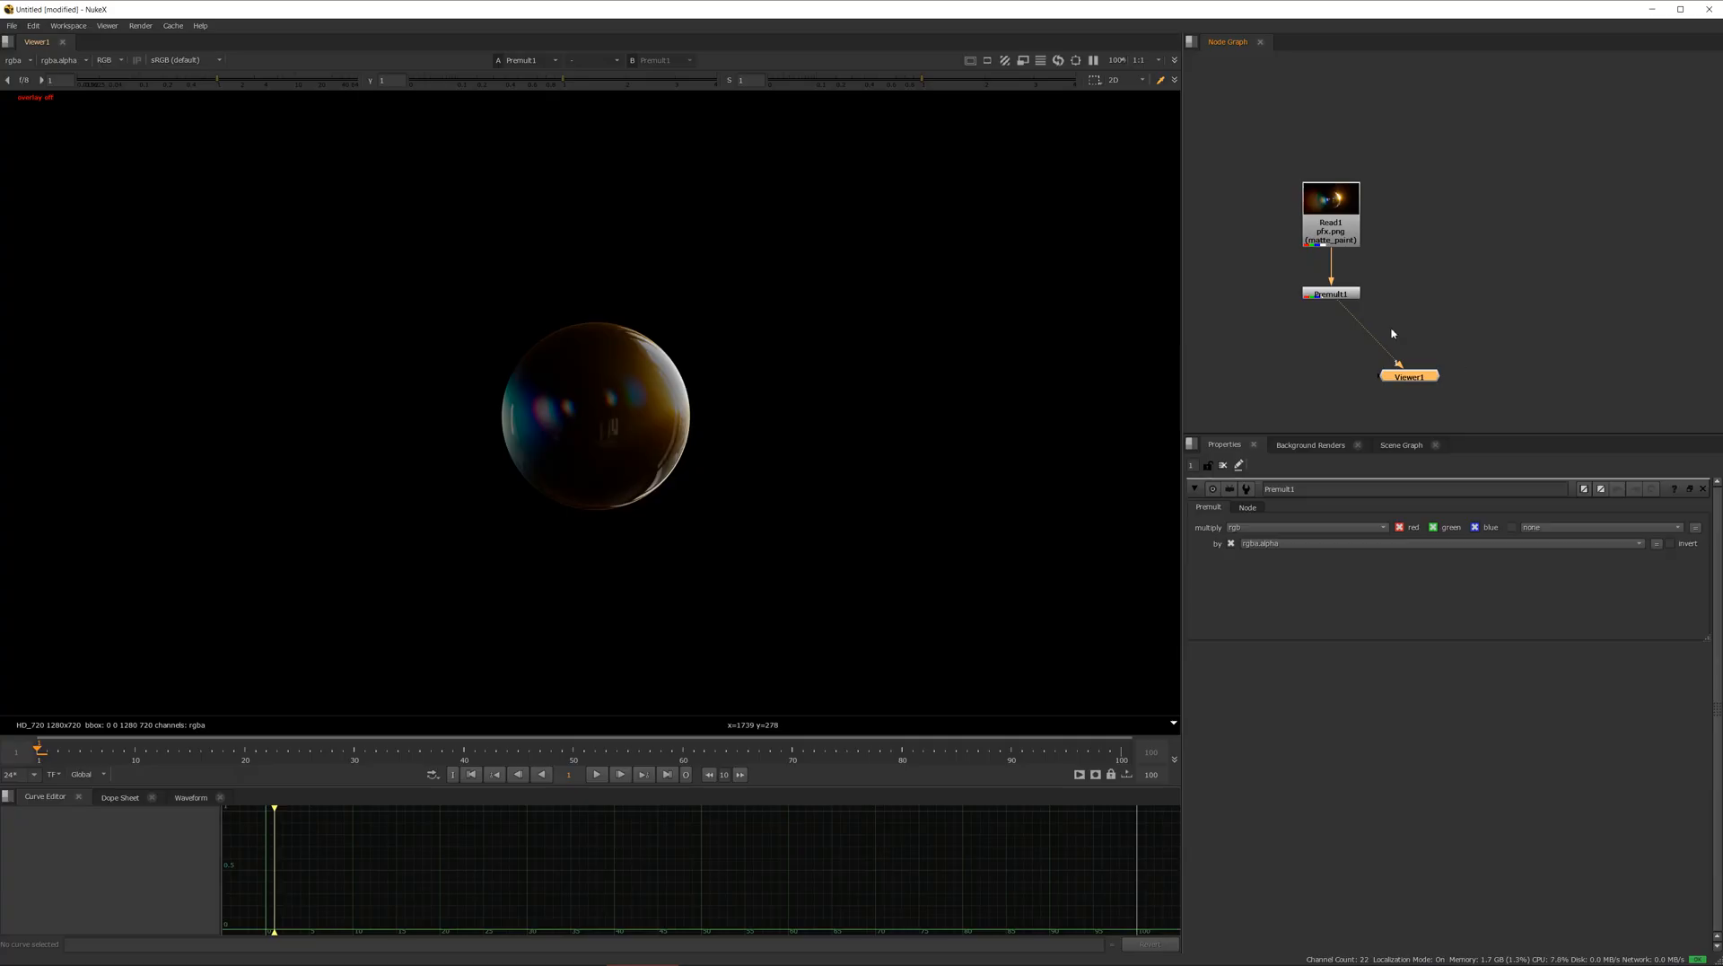
Delete the Premult node and move the Viewer node aside in the node graph
left_click_drag(1337, 295, 1483, 248)
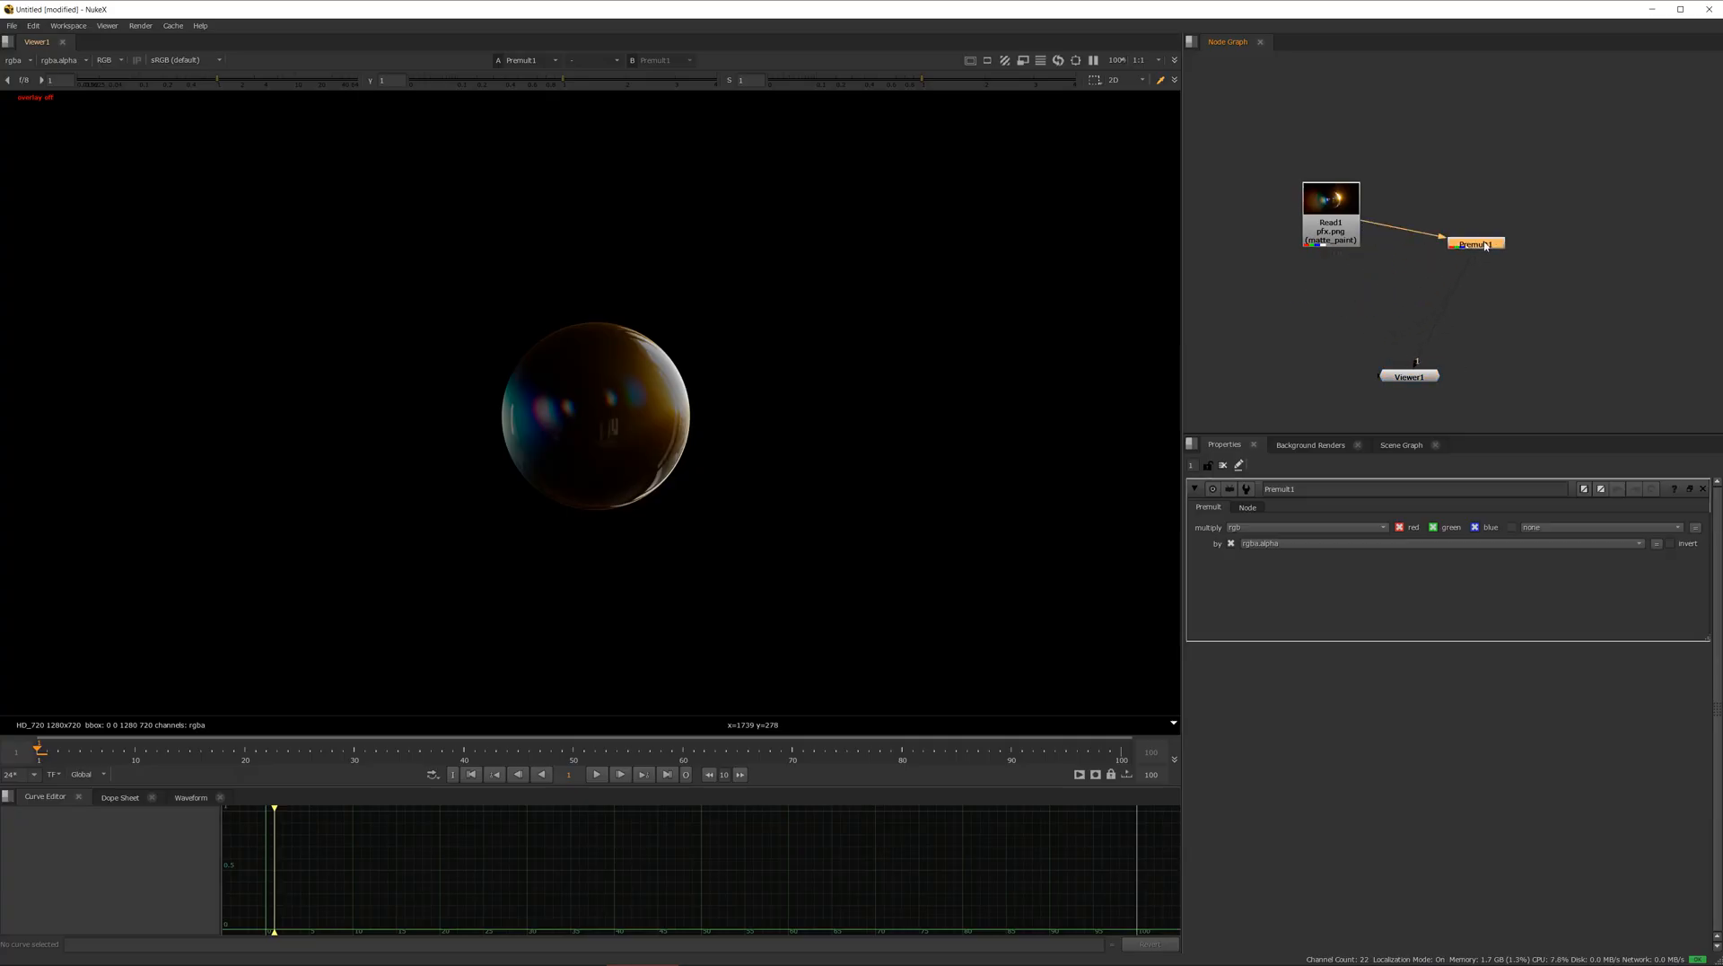
key("Delete")
left_click_drag(1436, 381, 1551, 377)
Add a Shuffle node under Read1 and disconnect its rgba.alpha output
left_click_drag(1331, 225, 1380, 169)
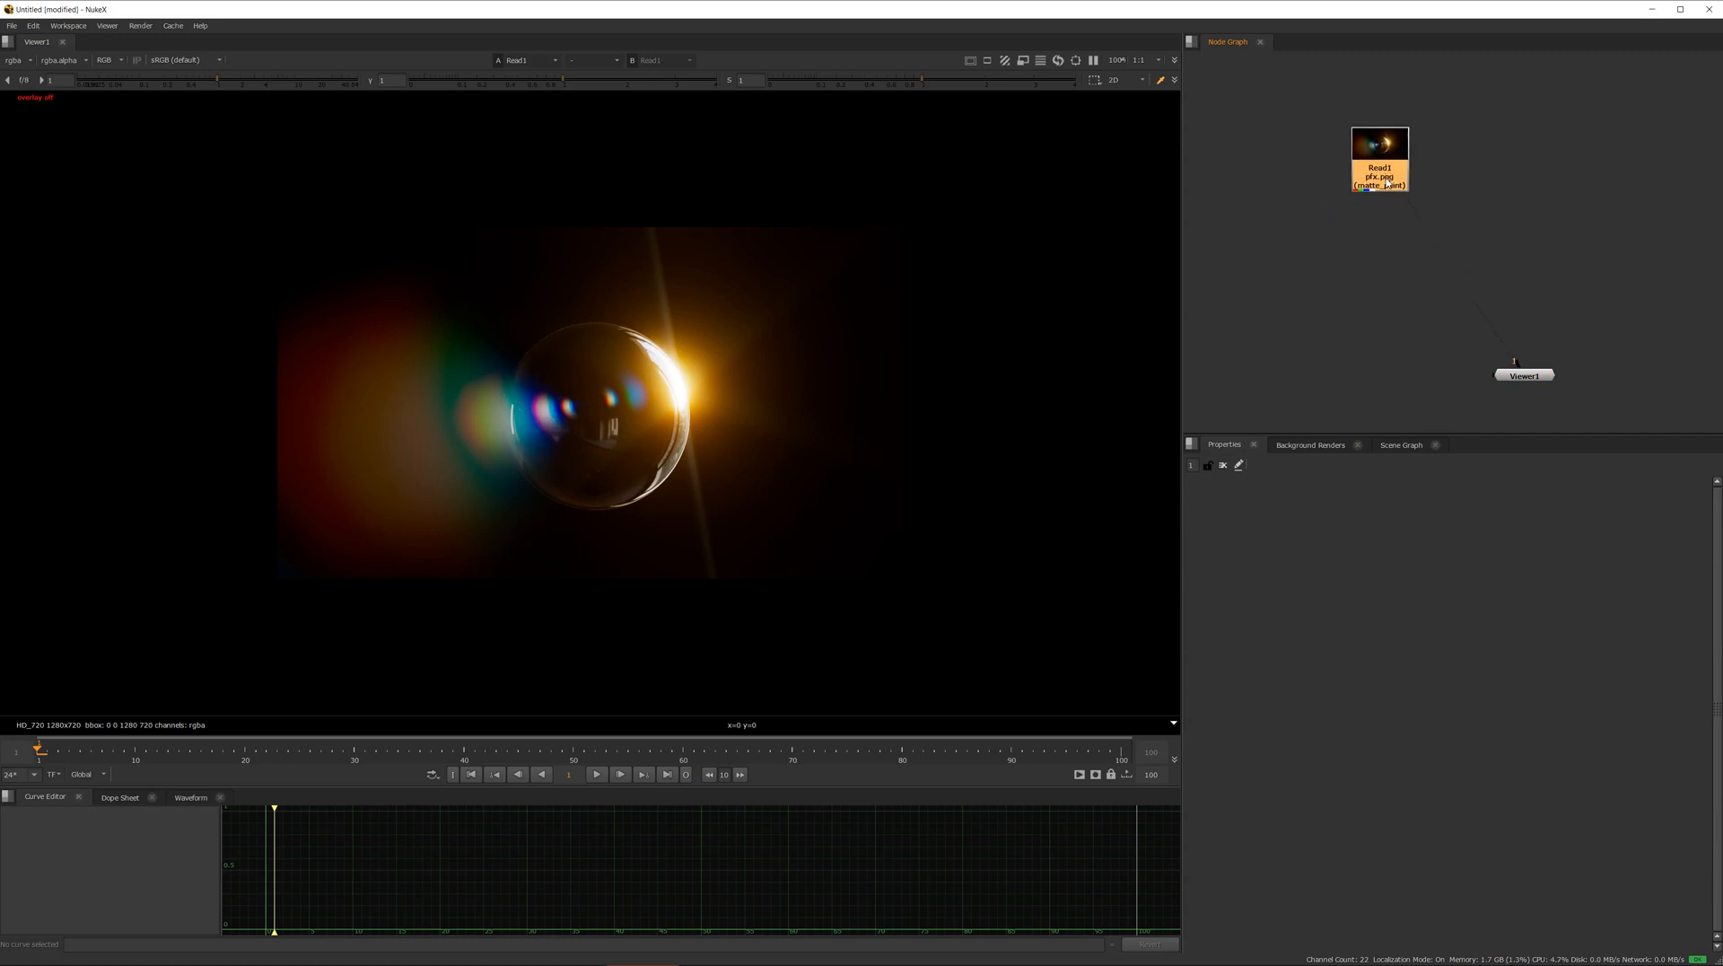
key("Tab")
type("shuffle")
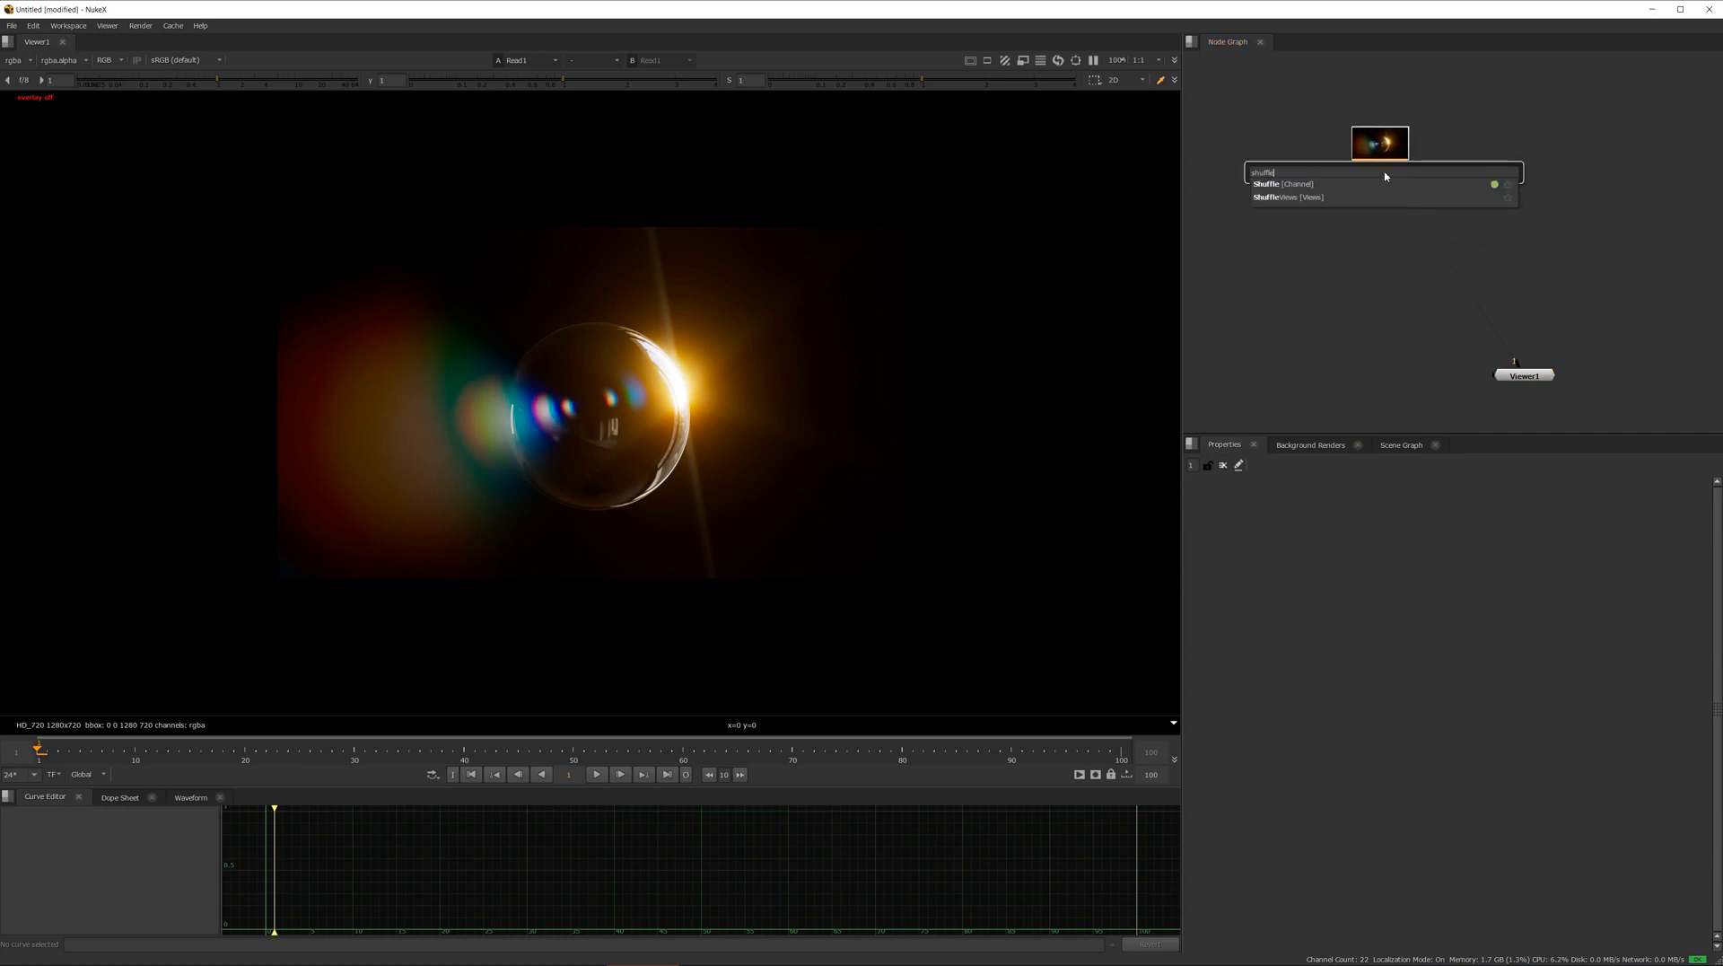
key("Return")
left_click(1484, 627)
left_click_drag(1381, 205, 1383, 225)
Compare the alpha channel of Read1 with that of the Shuffle node in the viewer
left_click(1384, 173)
key("1")
key("a")
key("a")
left_click(1383, 224)
key("1")
key("a")
key("a")
Duplicate the Shuffle, connect the copy to Read1, and route rgba.alpha into its red, green and blue outputs
left_click_drag(1380, 230, 1472, 244)
key("alt+c")
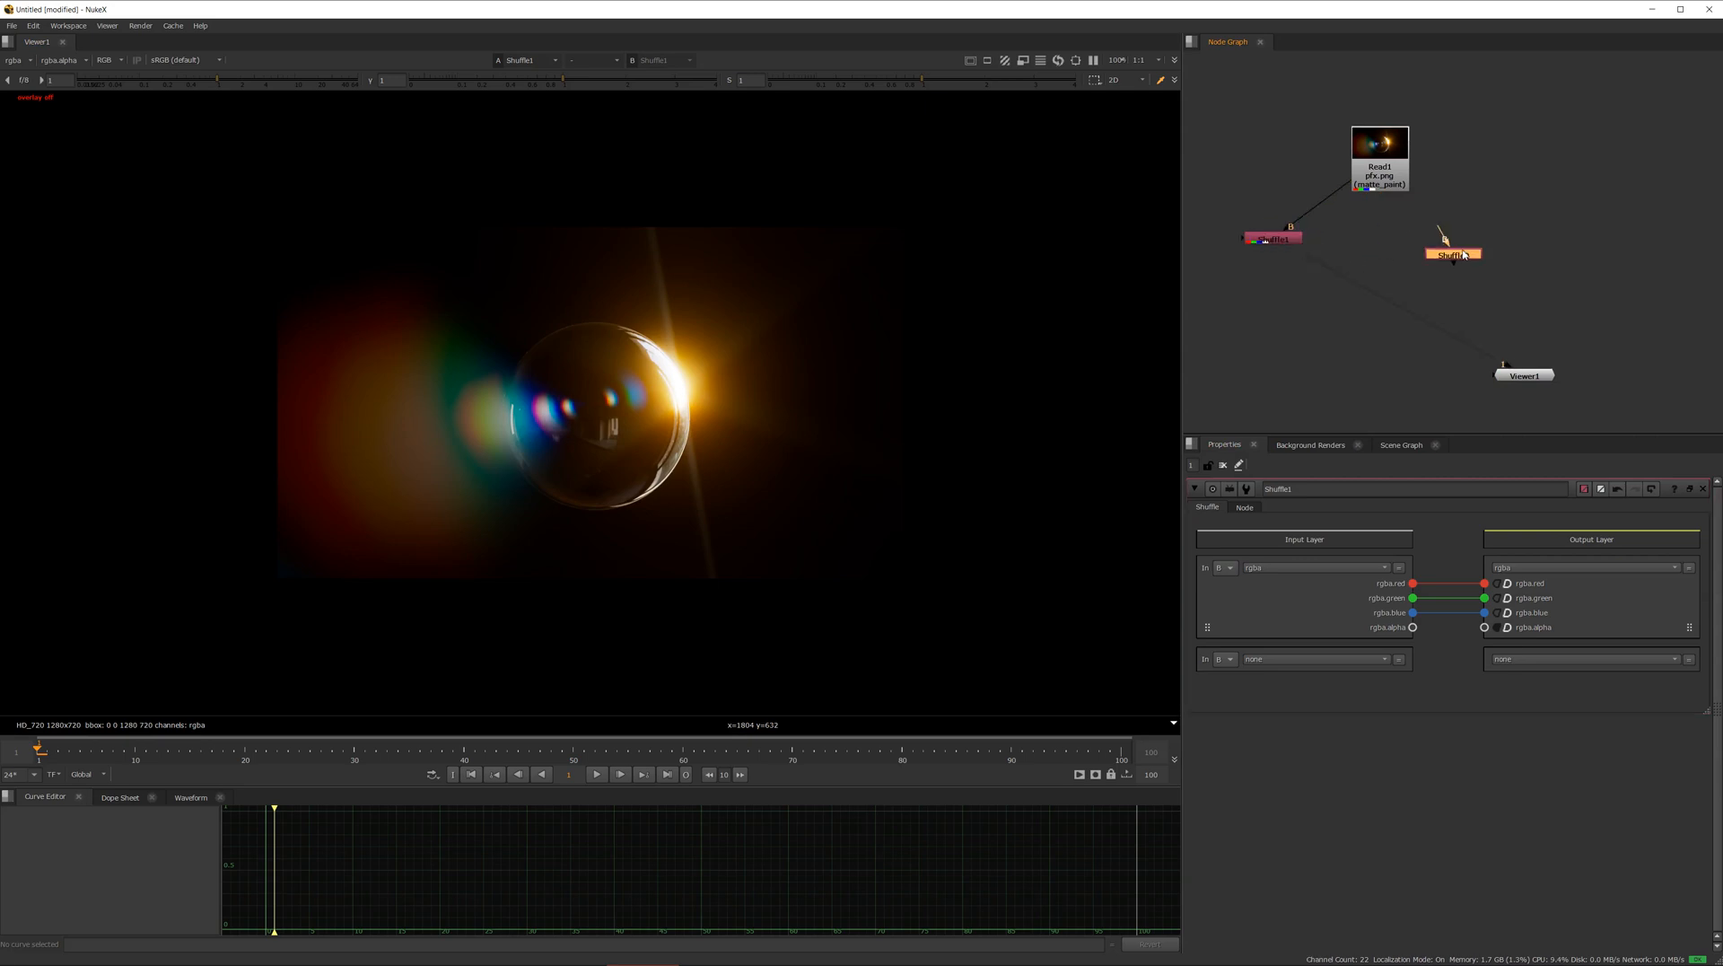
key("1")
double_click(1458, 237)
left_click_drag(1413, 627, 1485, 613)
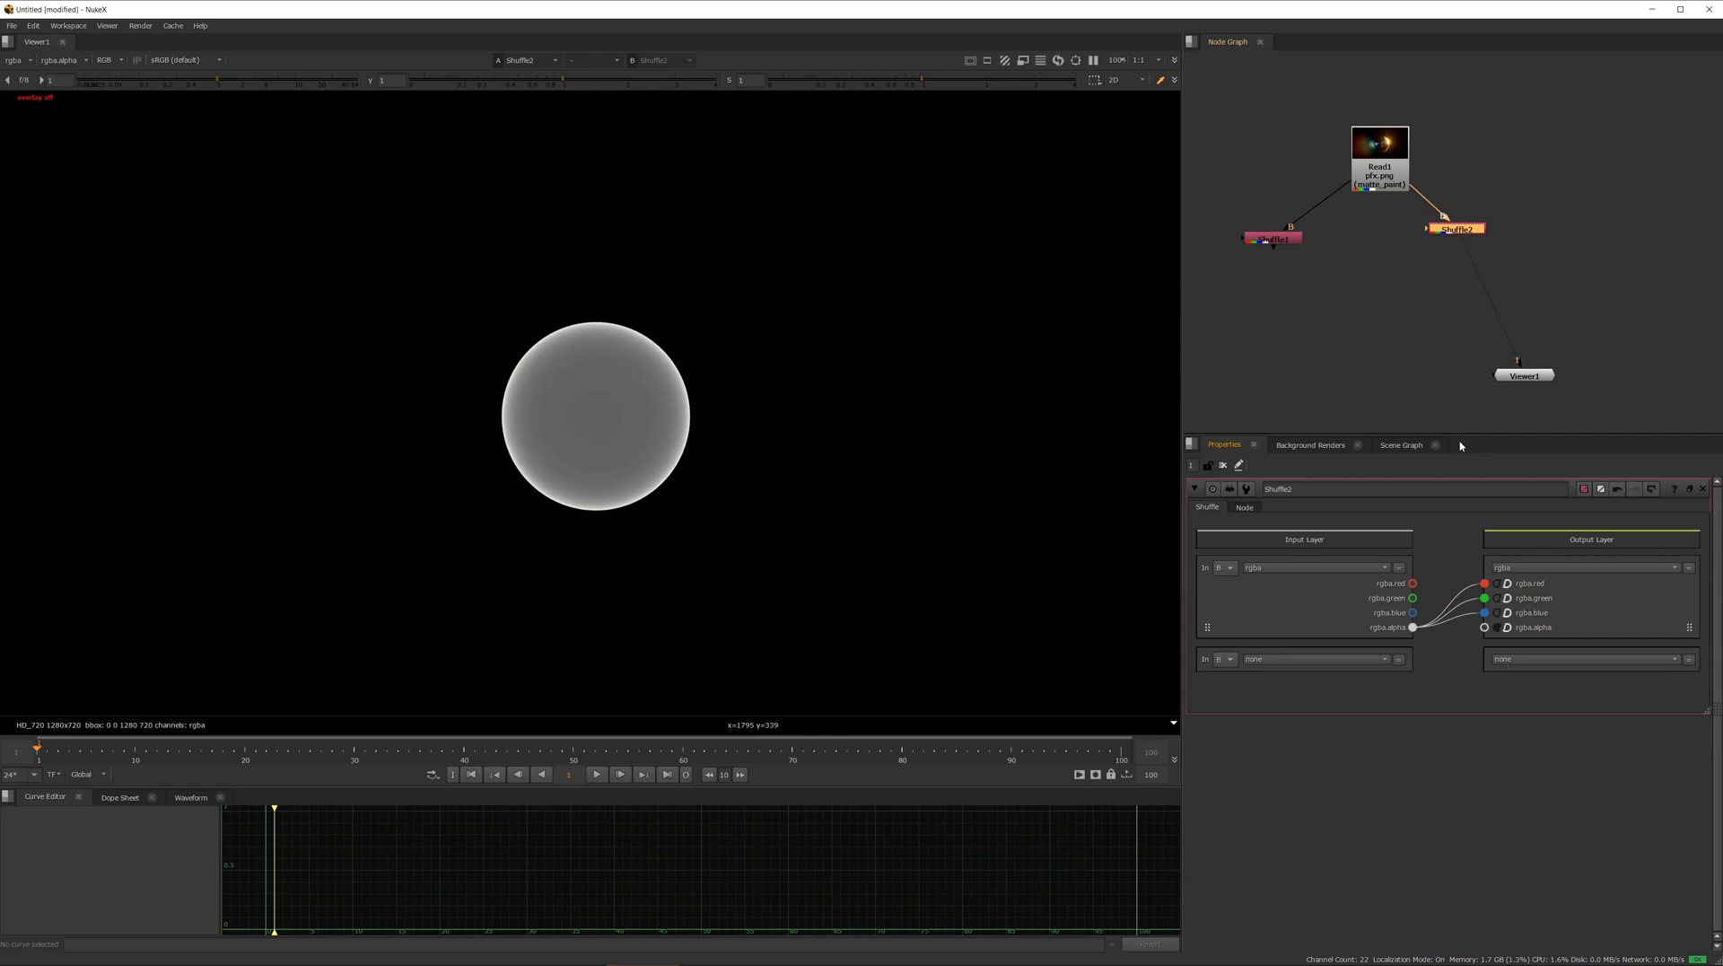
middle_click_drag(714, 443, 762, 453)
key("a")
key("a")
Merge the colour Shuffle with the alpha Shuffle, view the merge, and set its operation to multiply
left_click(1275, 240)
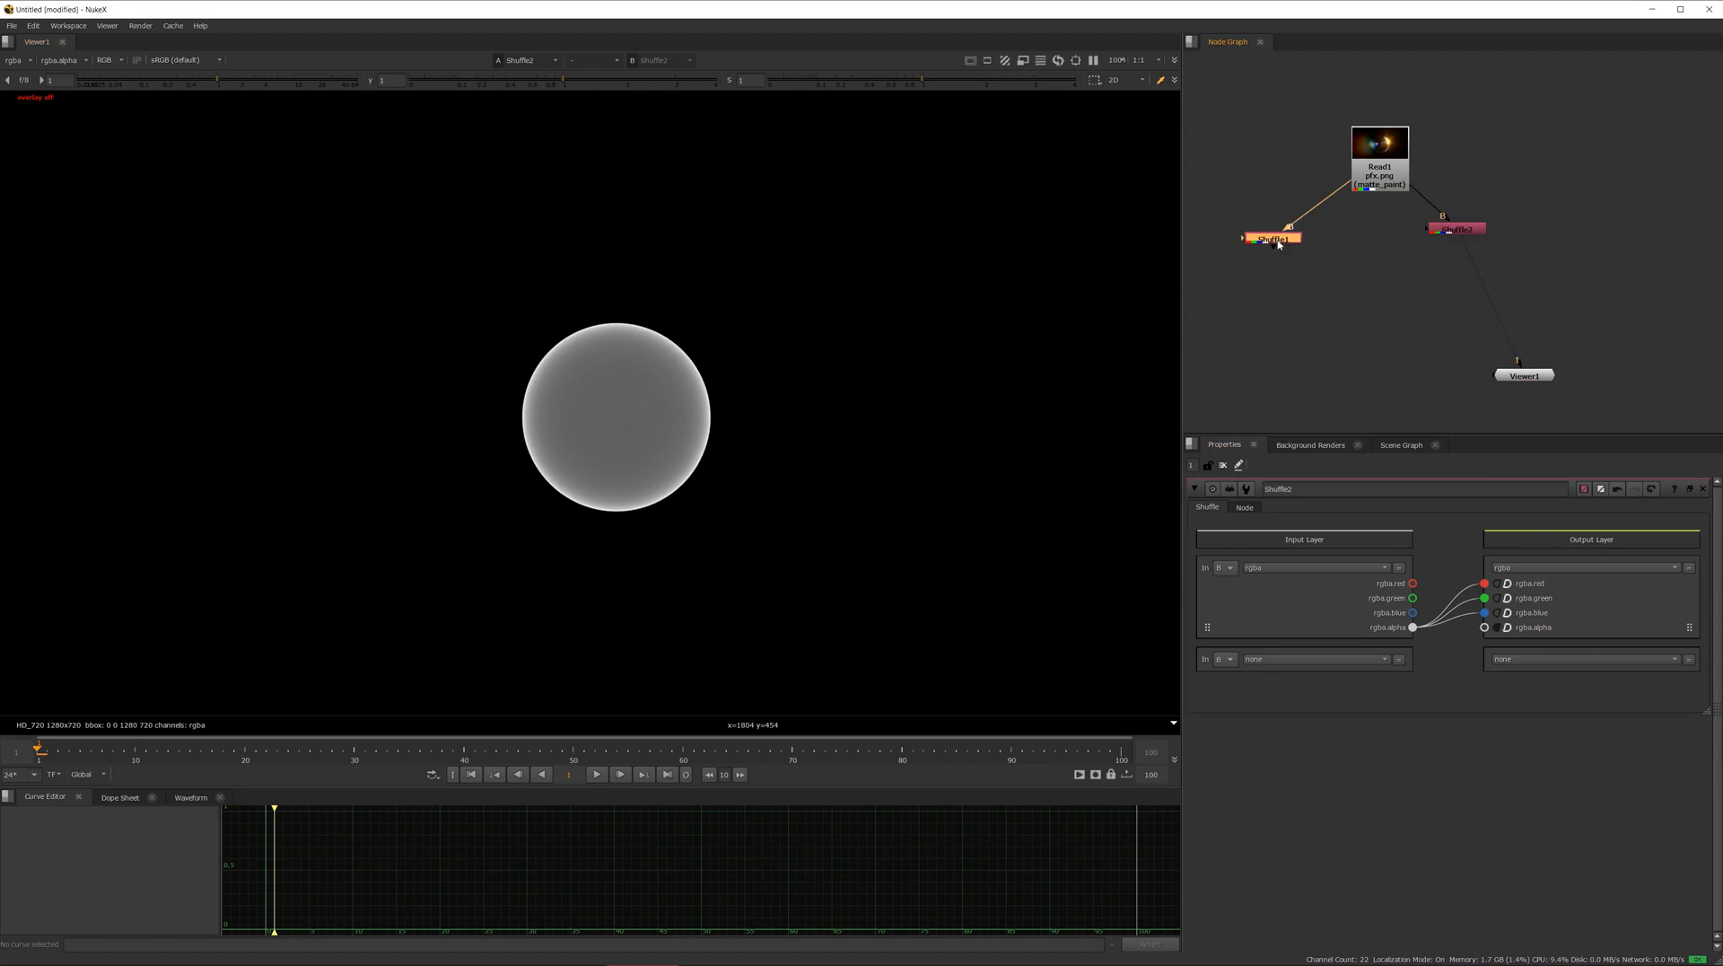
key("m")
left_click_drag(1360, 240, 1448, 235)
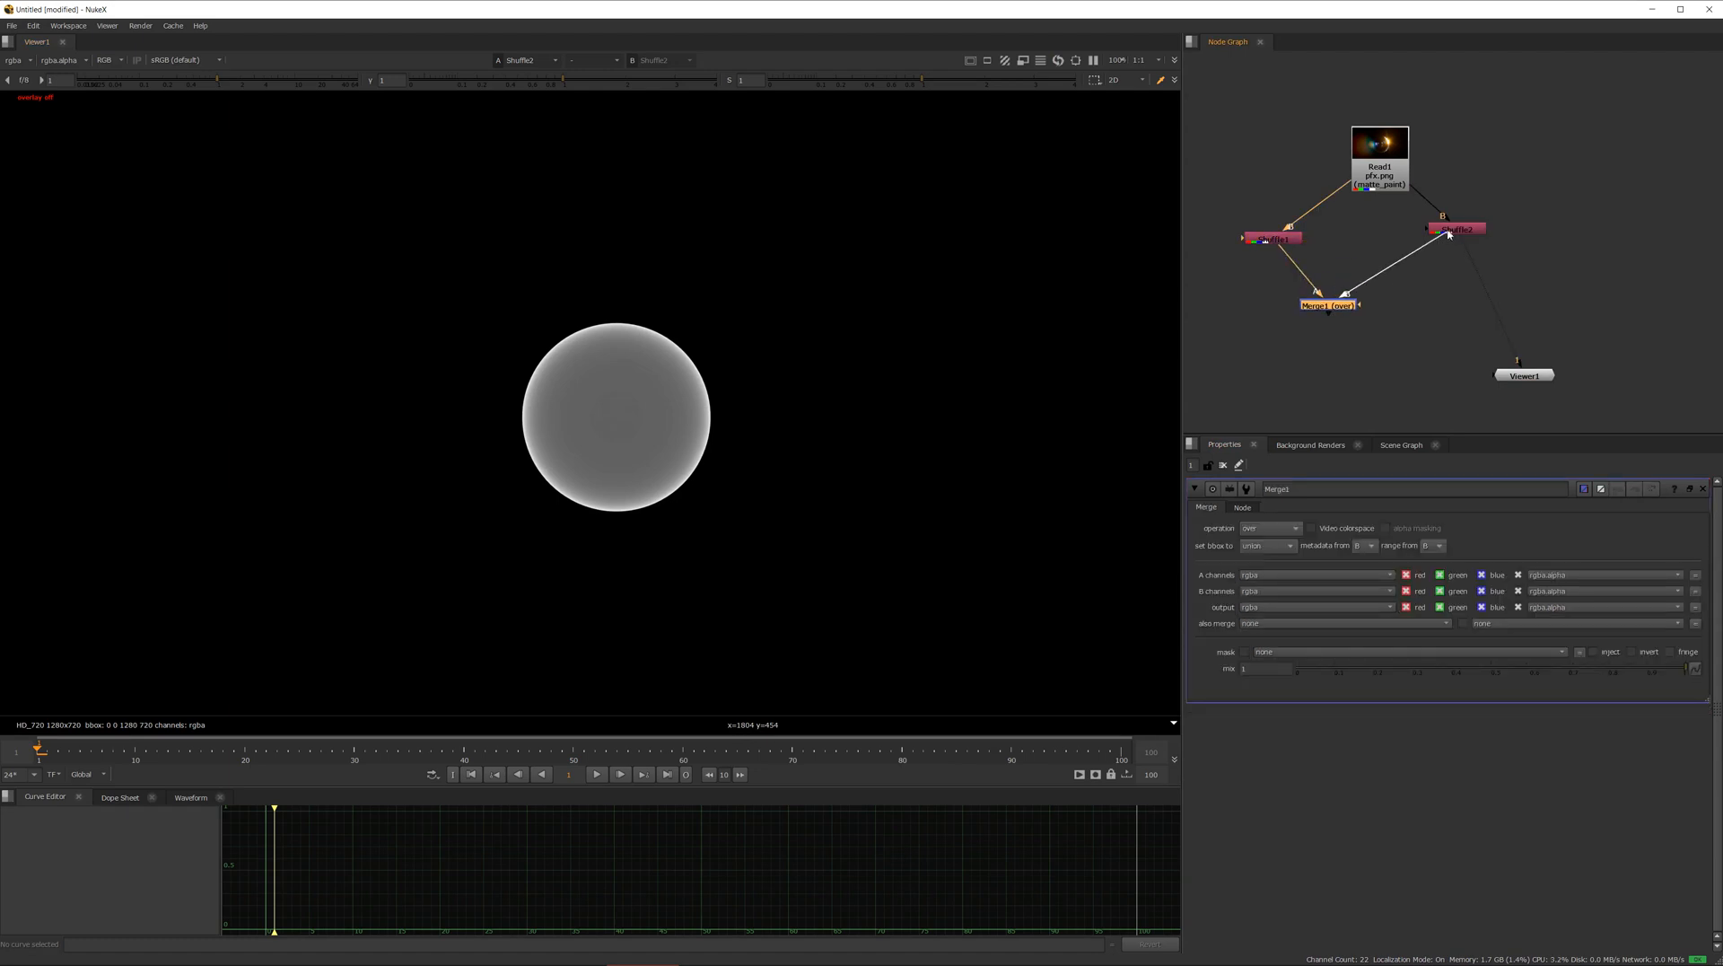
key("1")
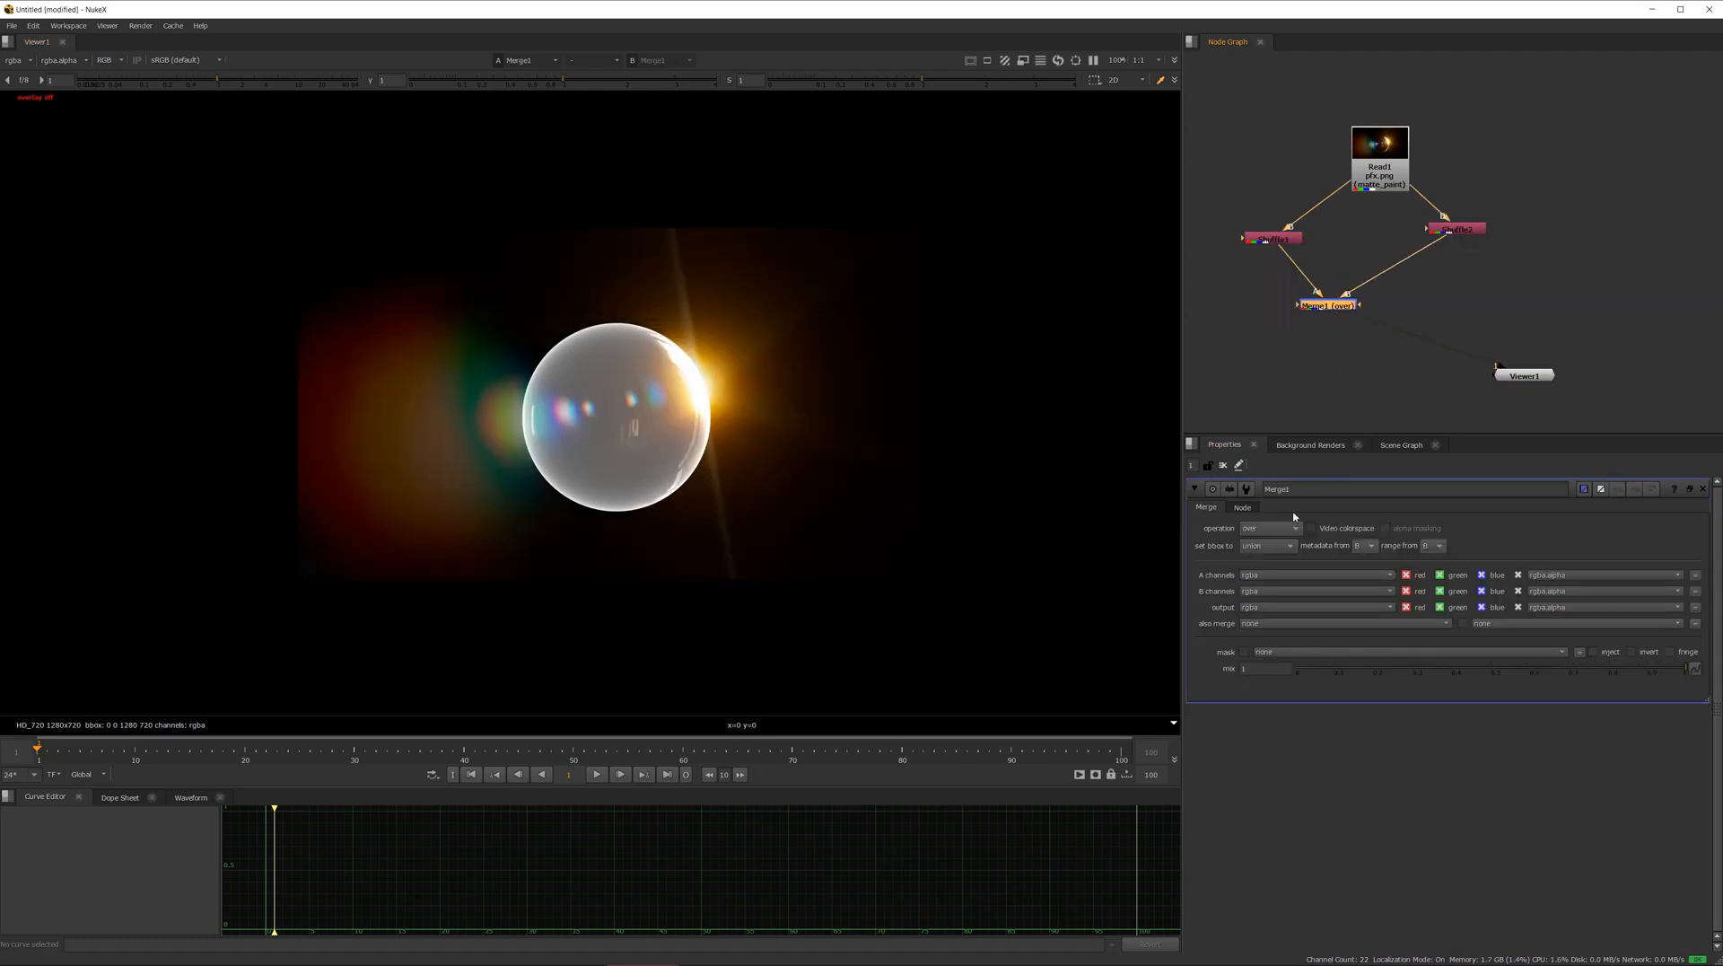
left_click(1280, 528)
left_click(1288, 499)
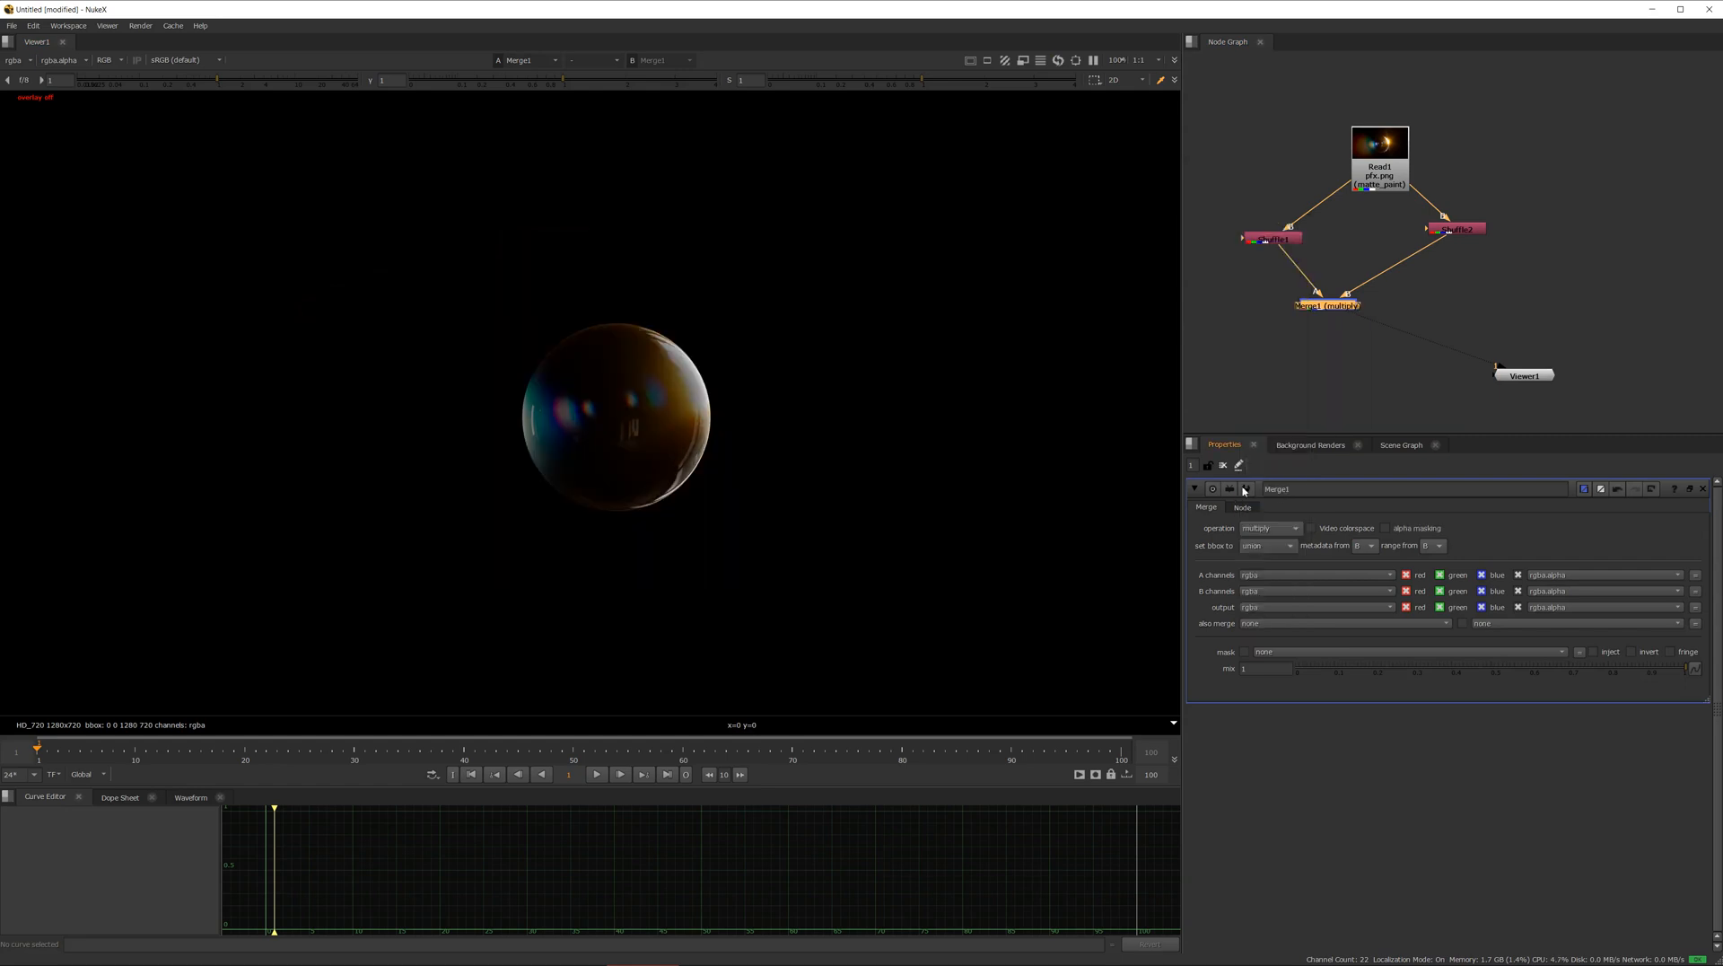
Add a Premult node connected directly to Read1, then view its colour and alpha
key("Tab")
type("prem")
key("Return")
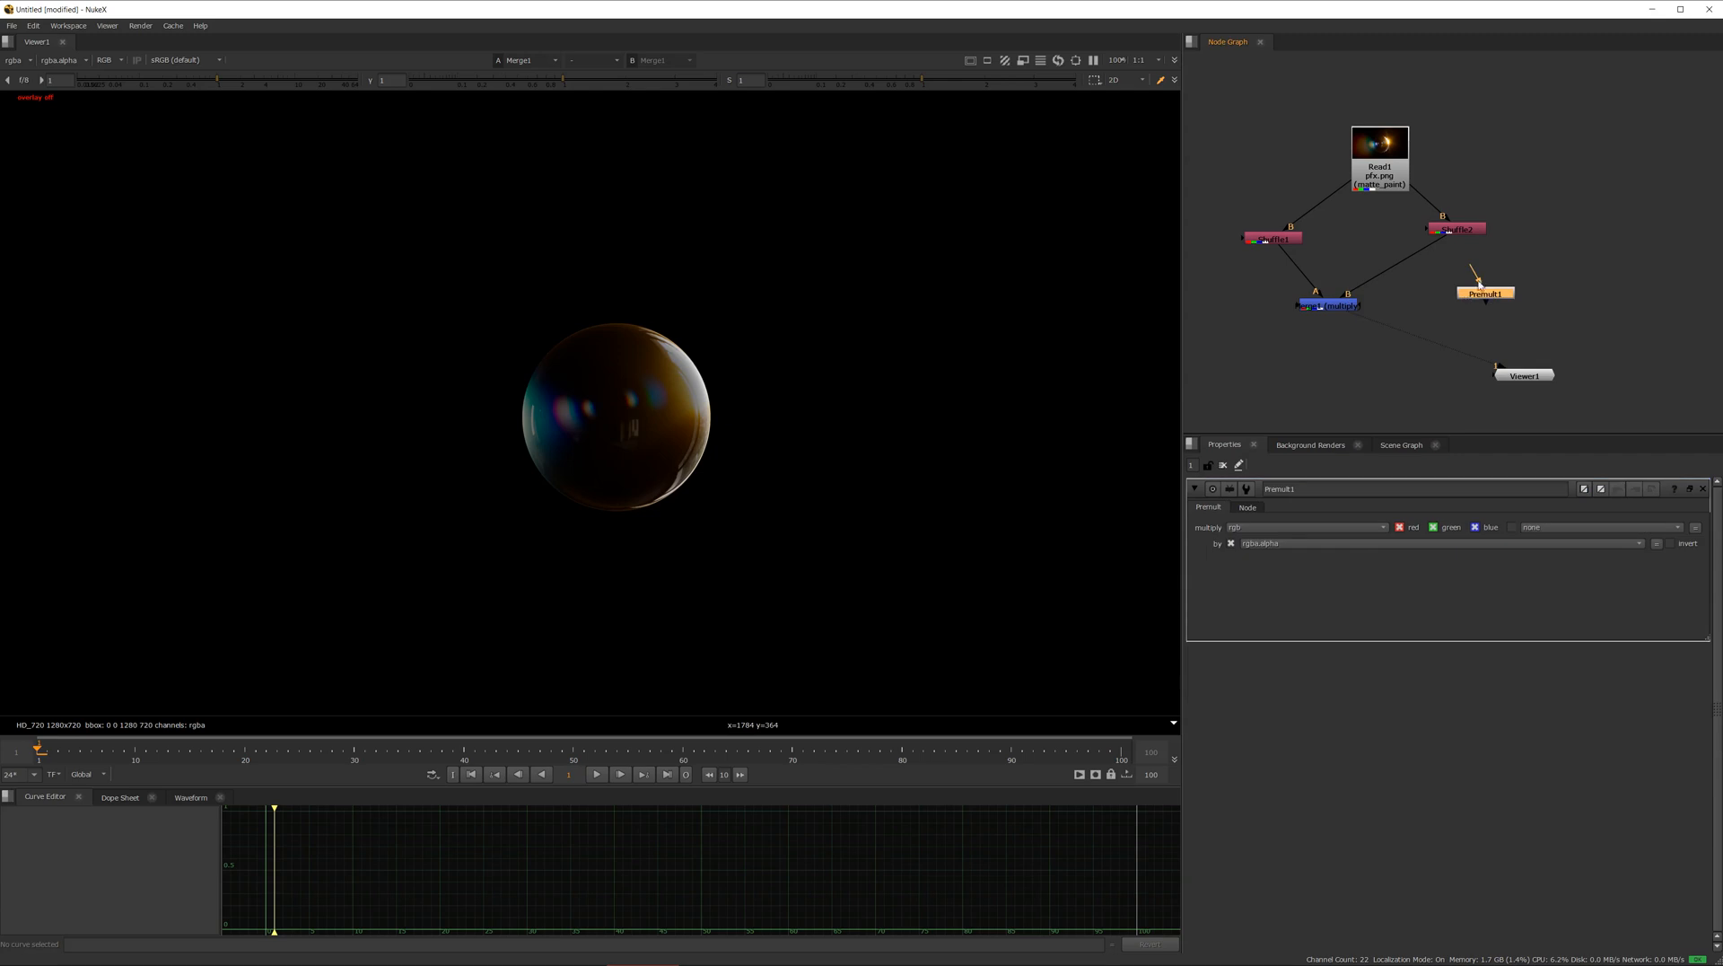
left_click_drag(1475, 277, 1380, 168)
key("1")
key("a")
key("a")
Compare the multiply merge with the Premult node by switching between them in the viewer
left_click(1337, 308)
key("1")
left_click(1481, 293)
key("2")
key("2")
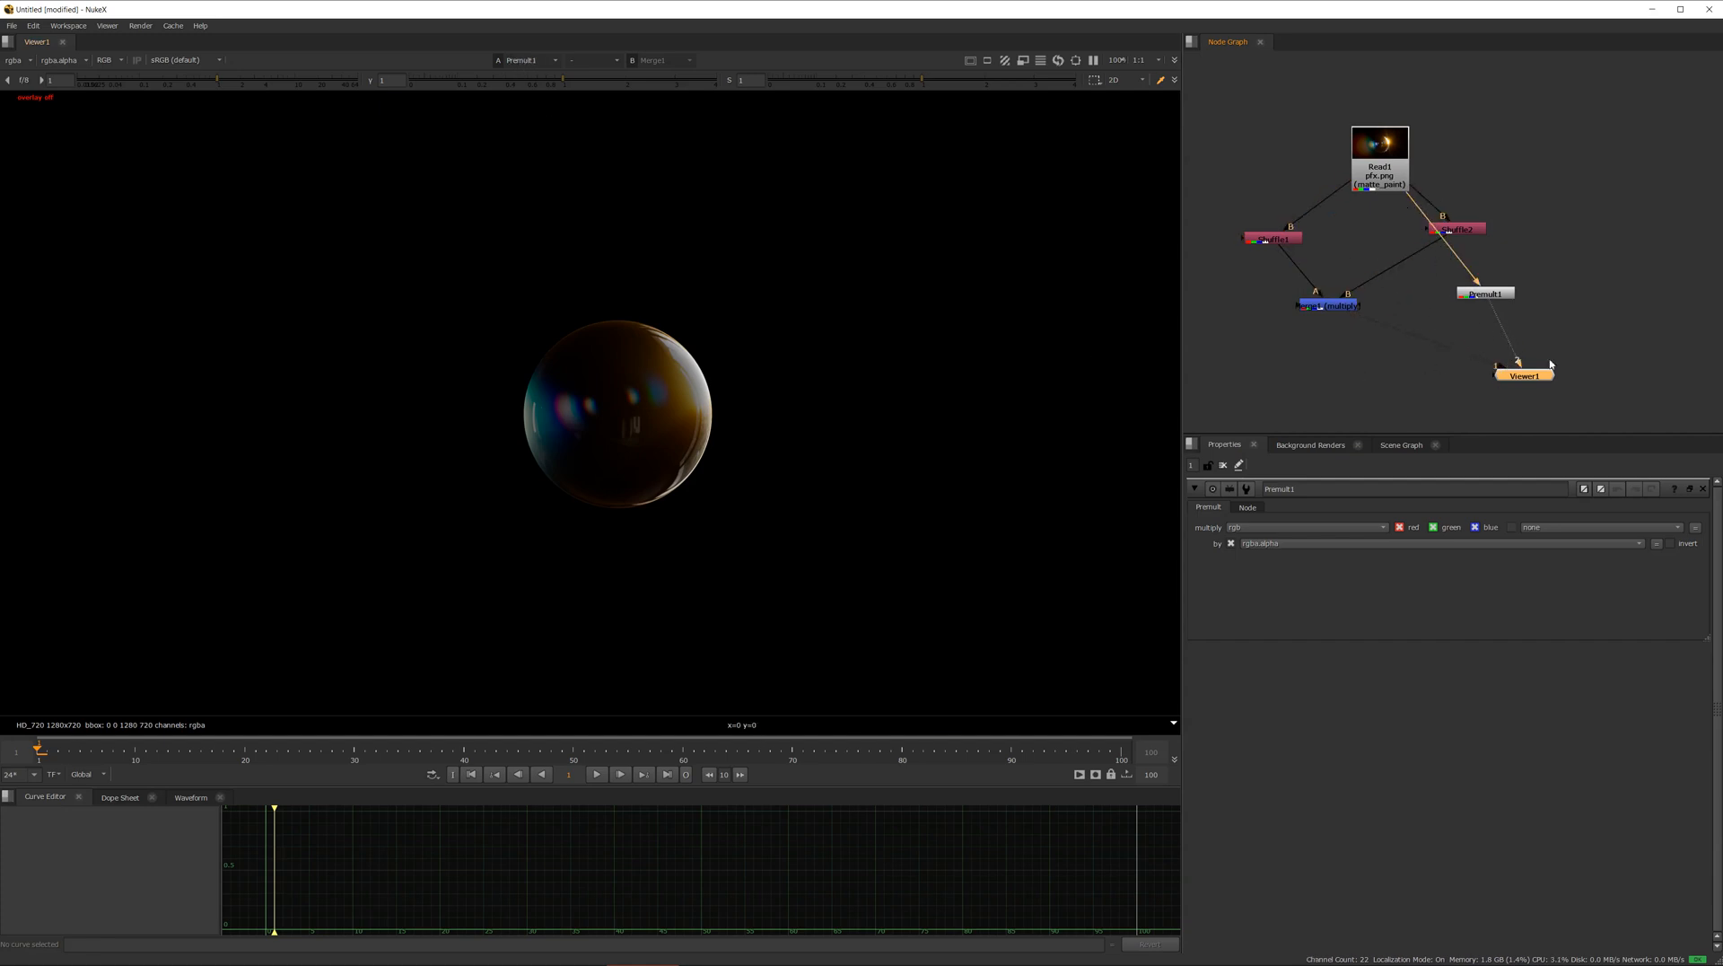
Delete the Premult, Merge and both Shuffle nodes, keeping only Read1 and Viewer1
left_click_drag(1494, 299, 1555, 272)
middle_click_drag(1432, 350, 1419, 328)
left_click_drag(1581, 218, 1251, 316)
key("Delete")
left_click(1369, 288)
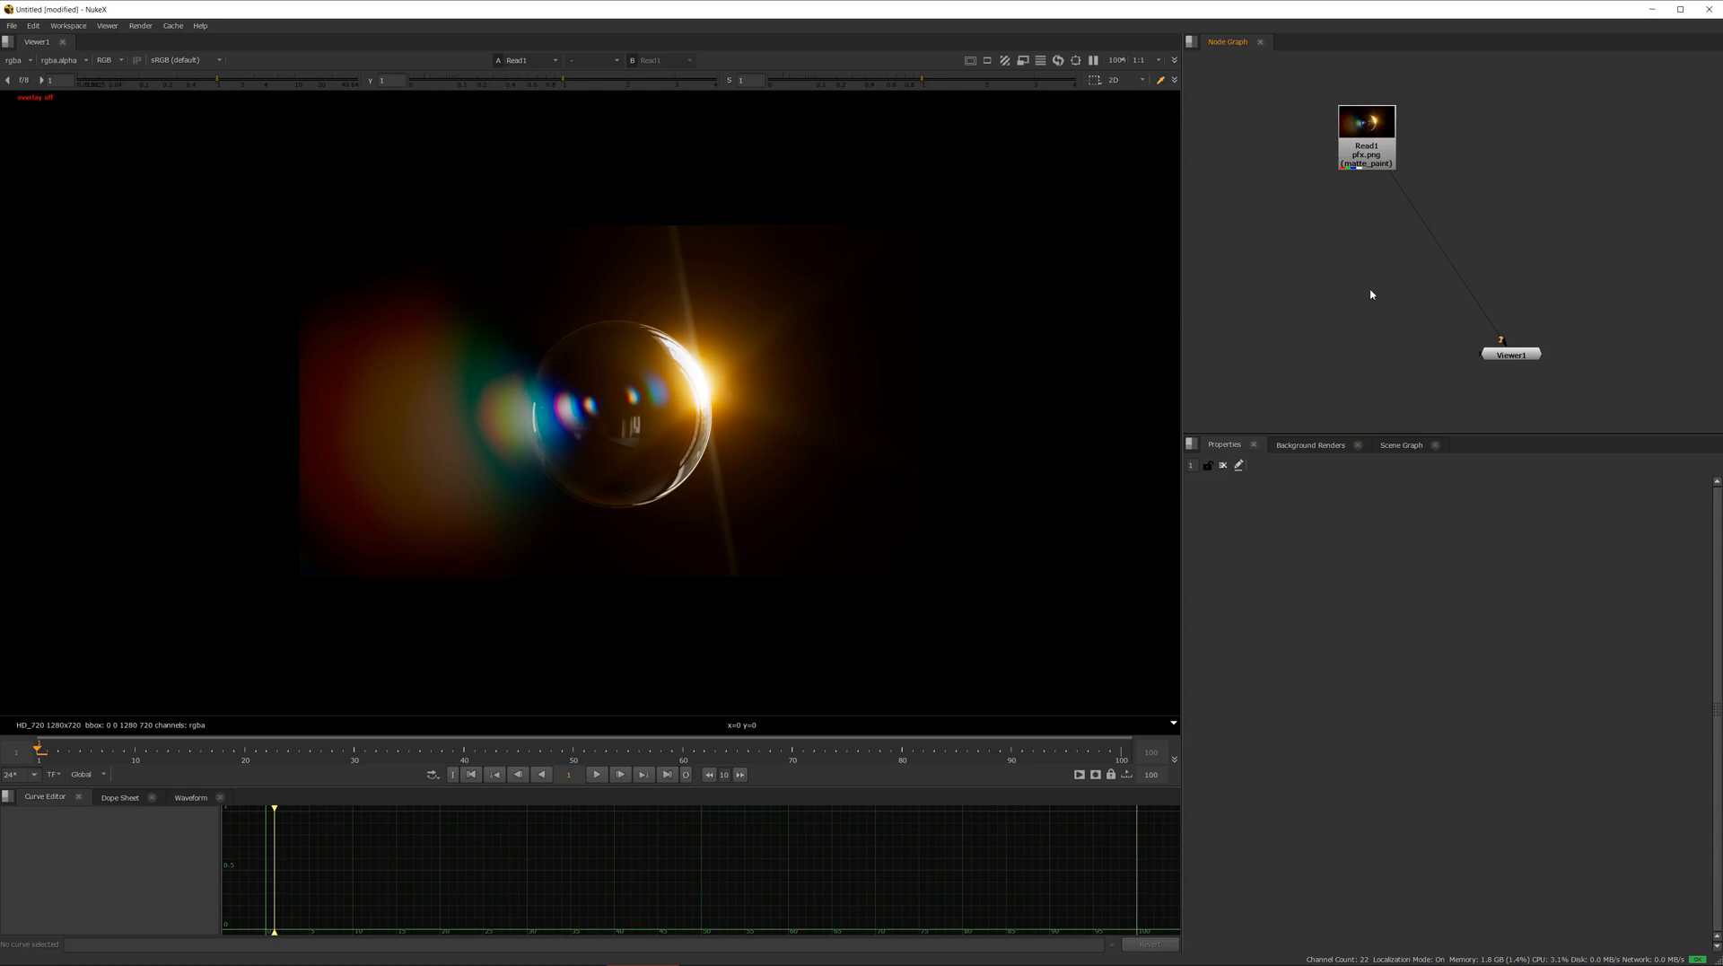
Add a Constant node with colour 0.052 and format HD_720 1280x720, placed beside Read1
key("Tab")
type("con")
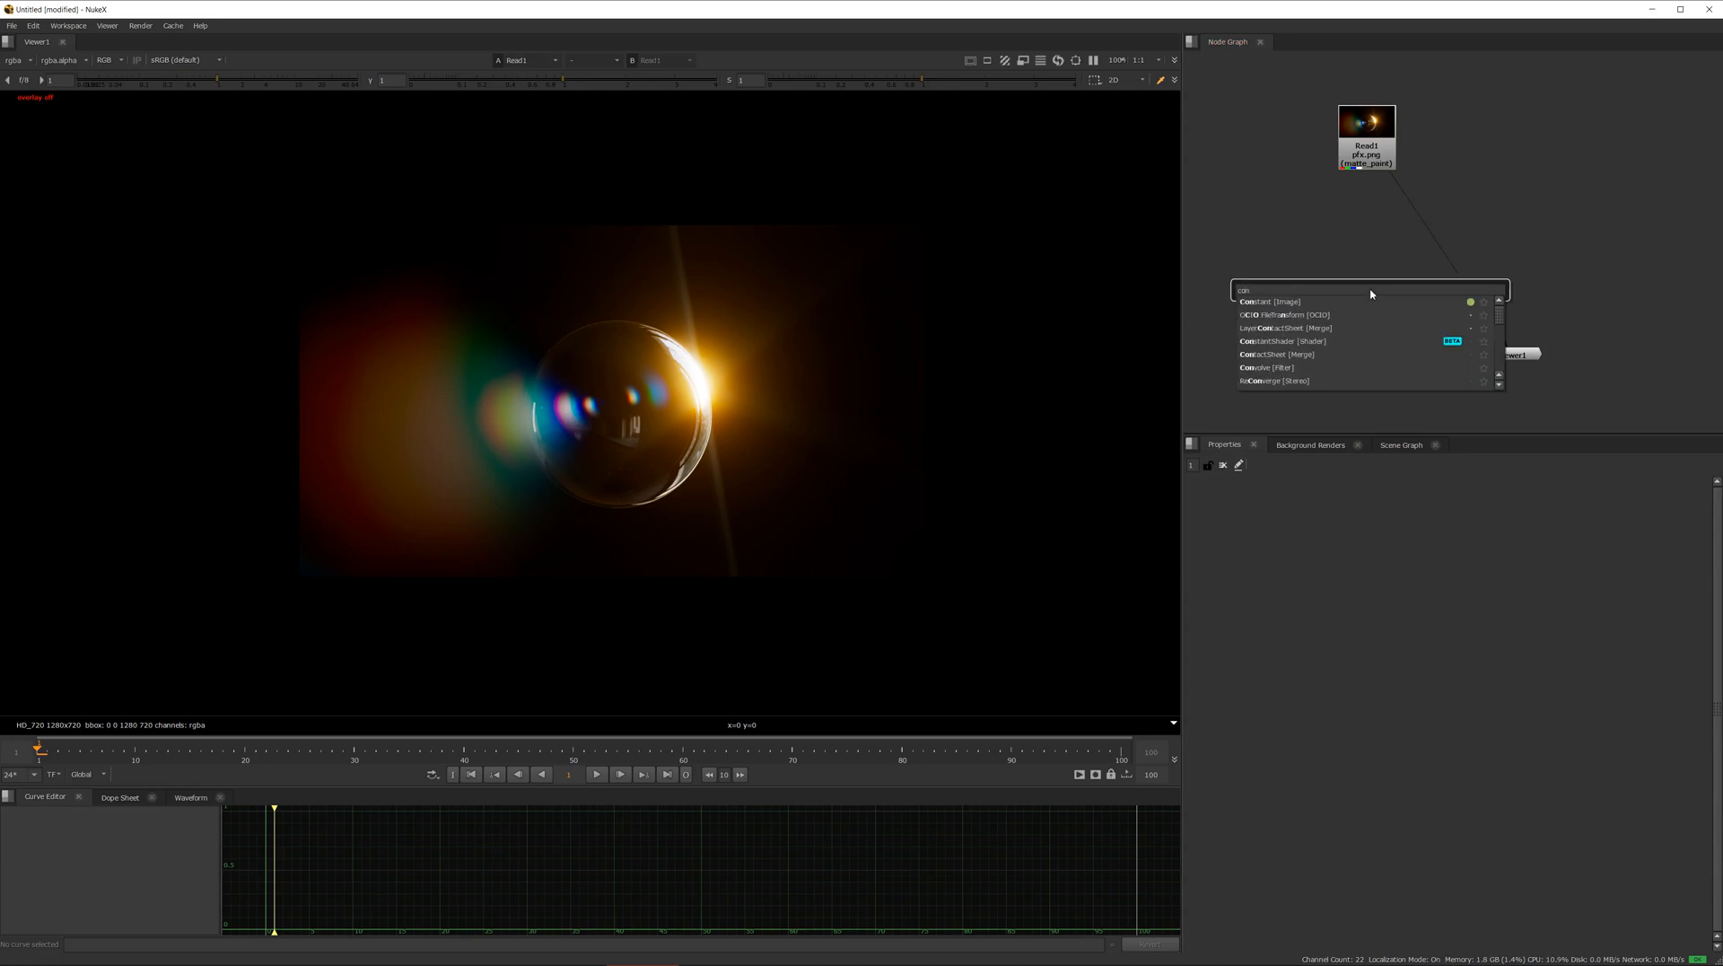
key("Return")
left_click_drag(1364, 549, 1397, 549)
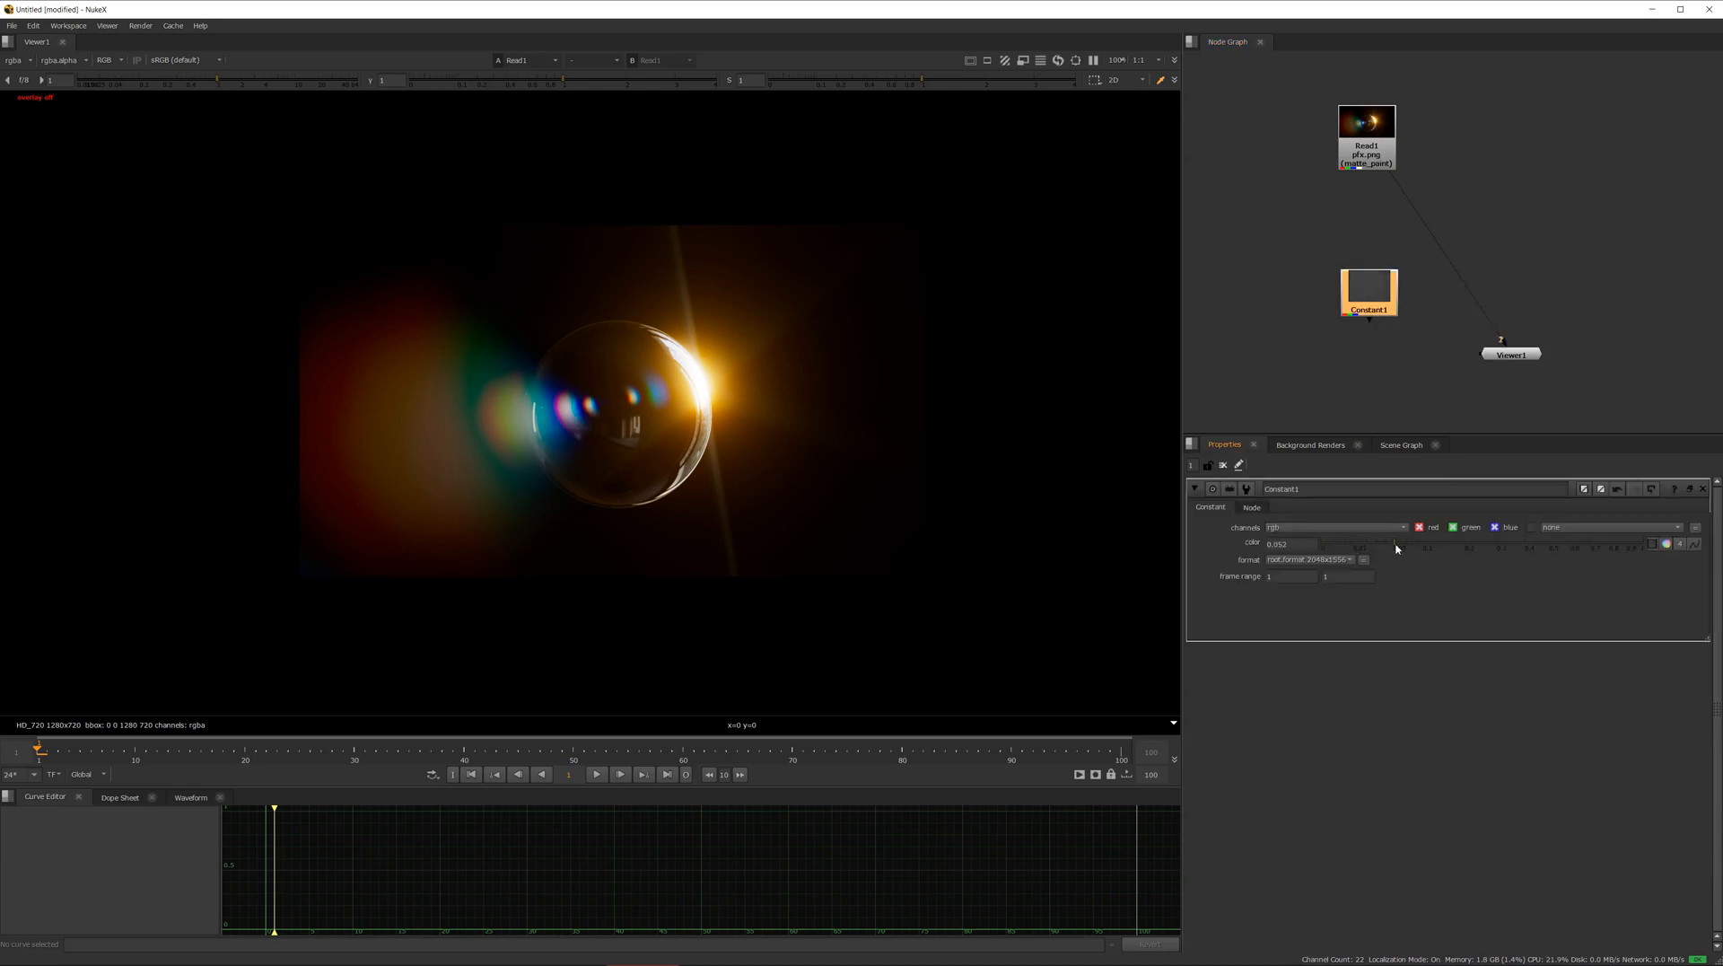
left_click(1316, 560)
left_click(1346, 669)
left_click_drag(1365, 298, 1534, 197)
Merge Read1 over the Constant node and view the composite
left_click(1362, 169)
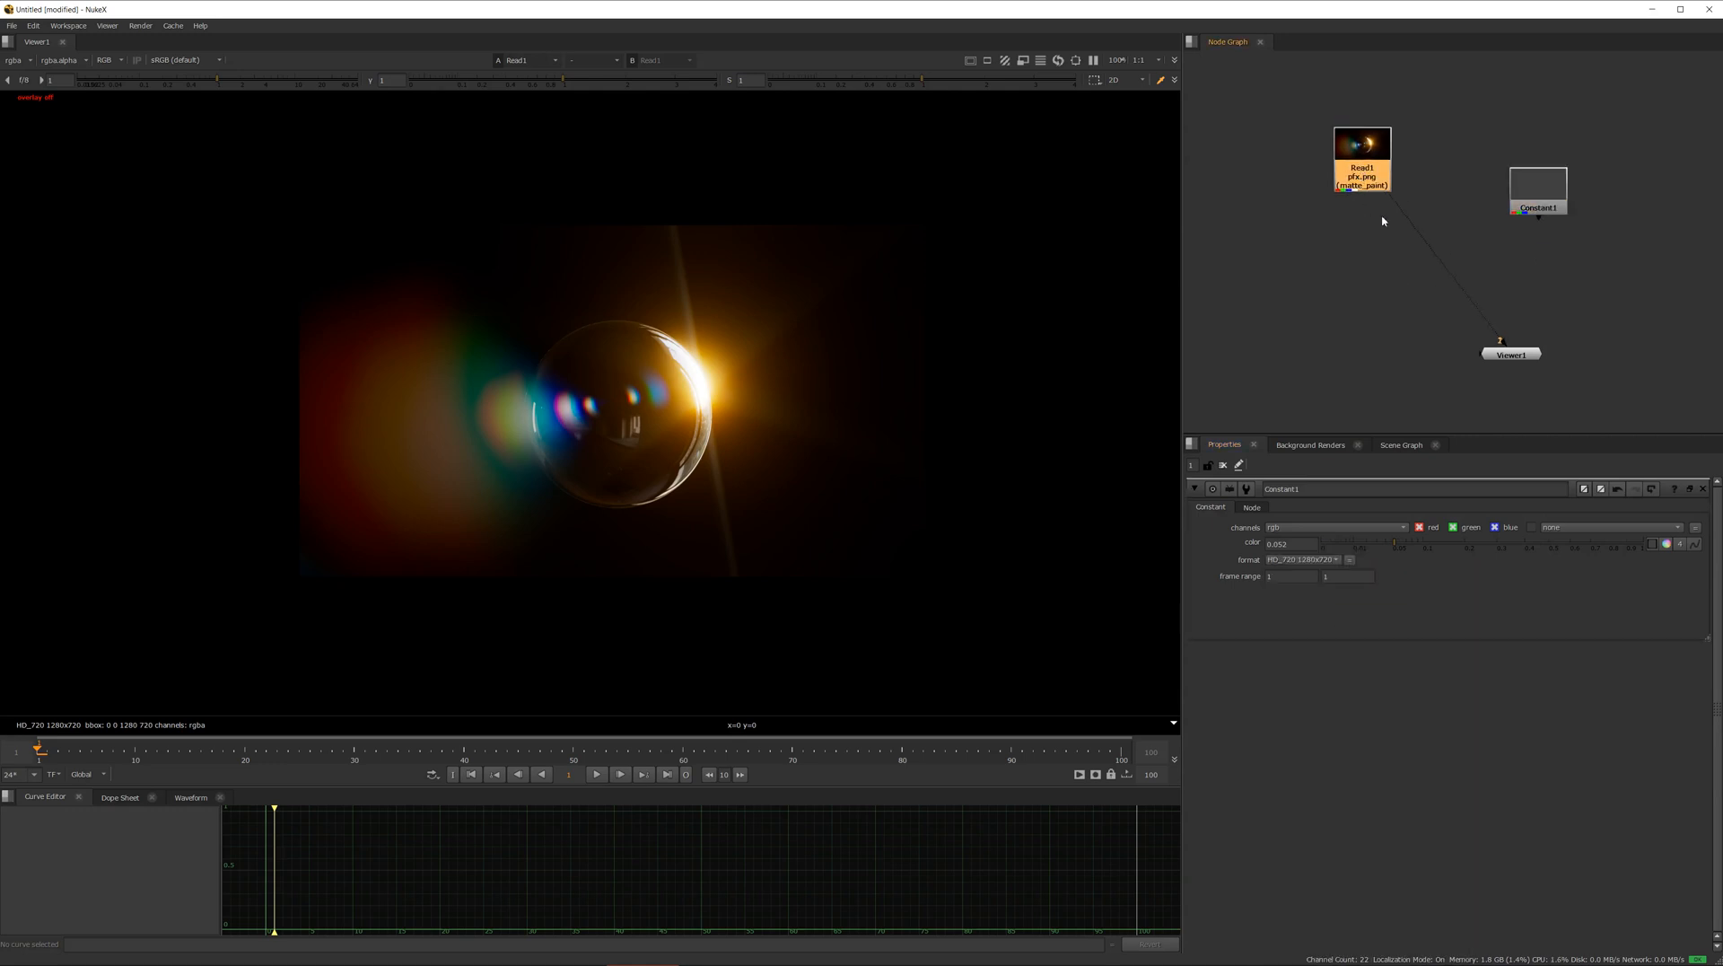
key("m")
left_click_drag(1447, 160, 1534, 206)
left_click_drag(1425, 266, 1406, 276)
Line up Read1, the Merge node and Viewer1 vertically, with the Constant node off to the side
left_click(1525, 365)
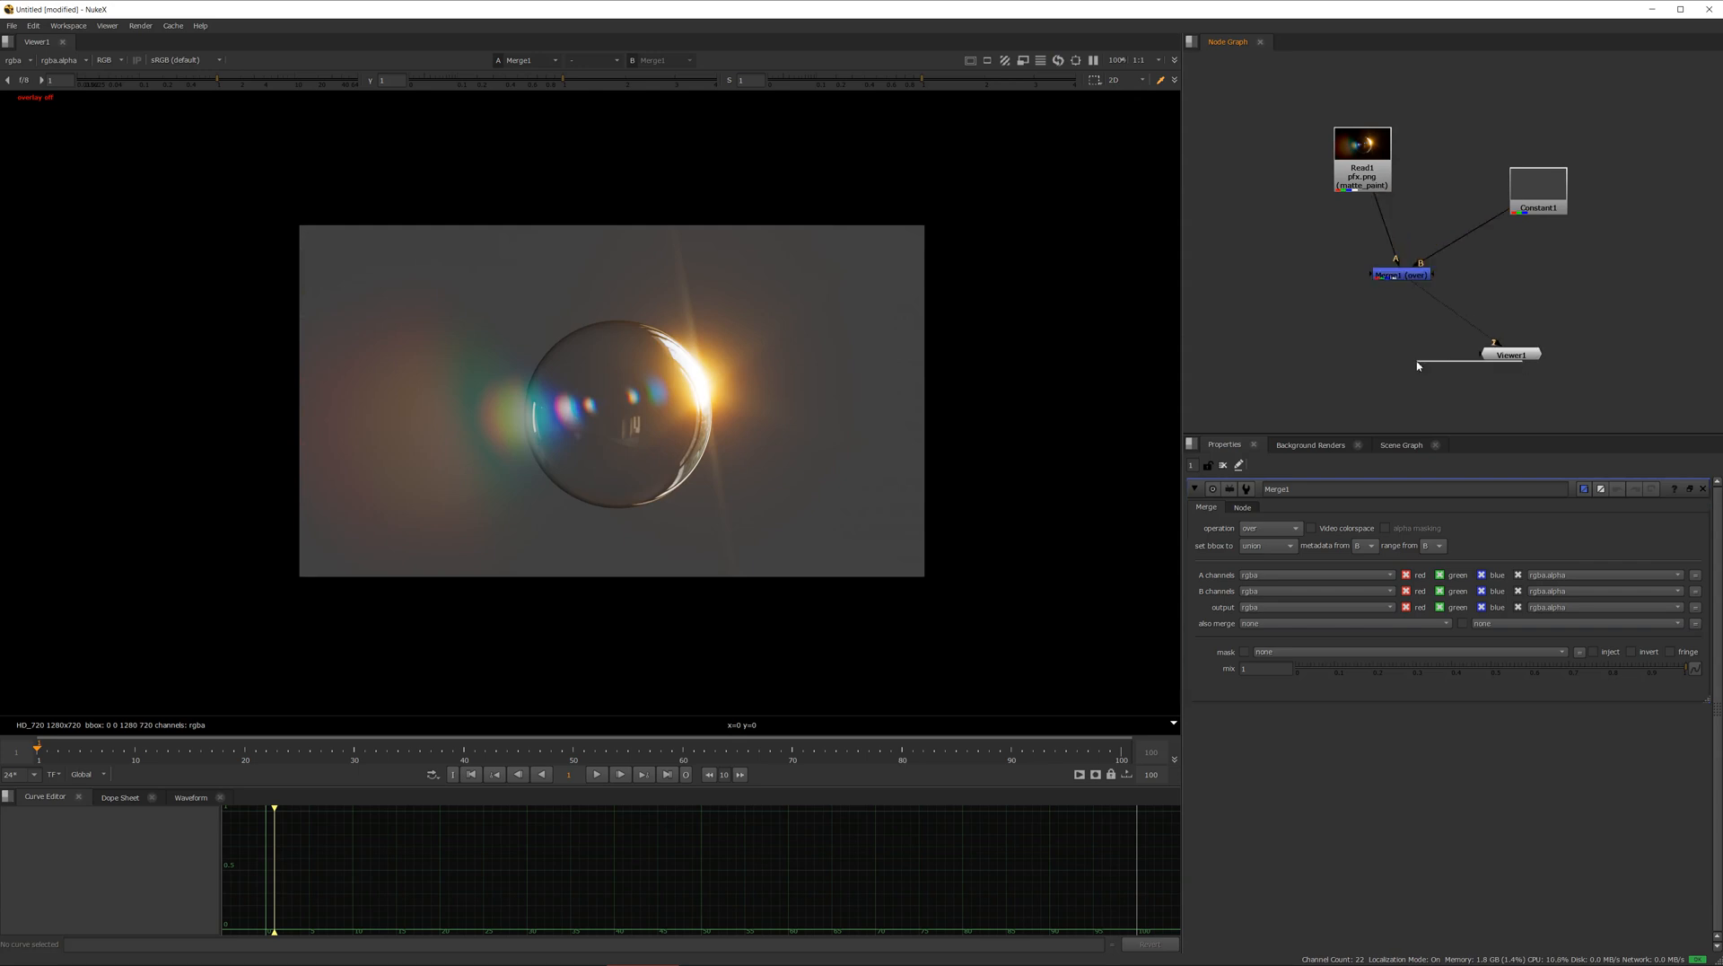
left_click_drag(1512, 355, 1402, 365)
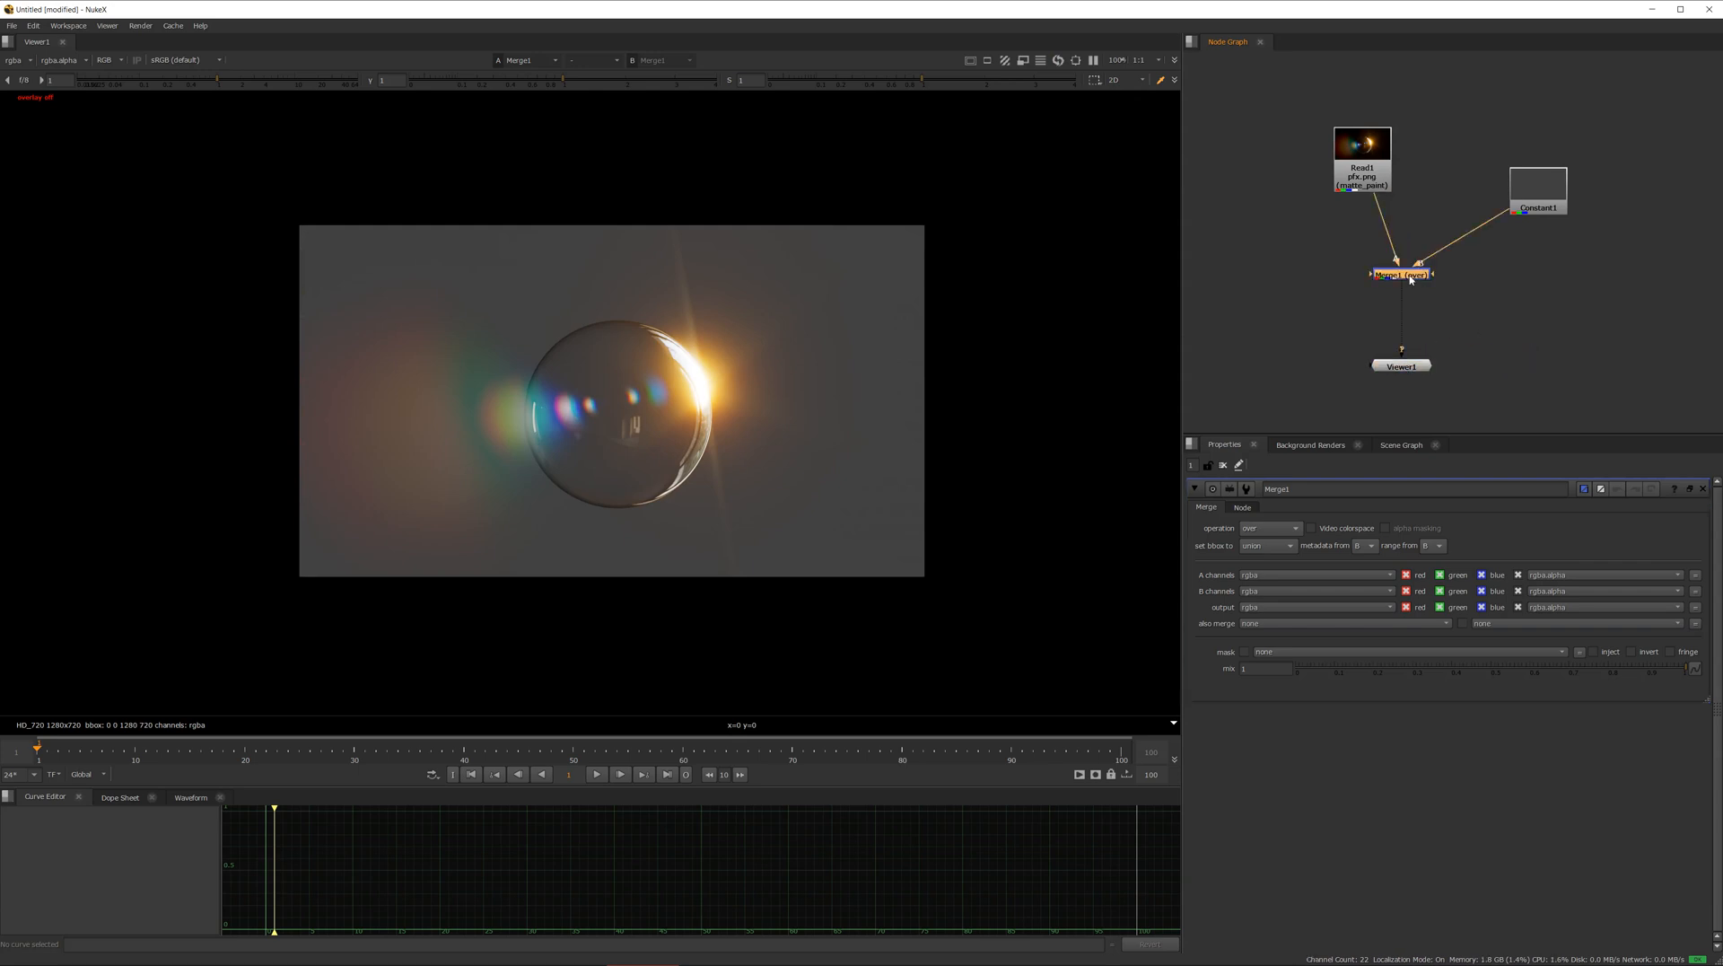
left_click_drag(1402, 275, 1402, 294)
middle_click_drag(667, 436, 673, 437)
left_click_drag(1402, 297, 1402, 308)
left_click_drag(1362, 166, 1402, 200)
left_click(1537, 197)
left_click_drag(1537, 198, 1554, 260)
Replace the Constant with a CheckerBoard node on the merge's B input, using format HD_720 1280x720
double_click(1517, 305)
key("Tab")
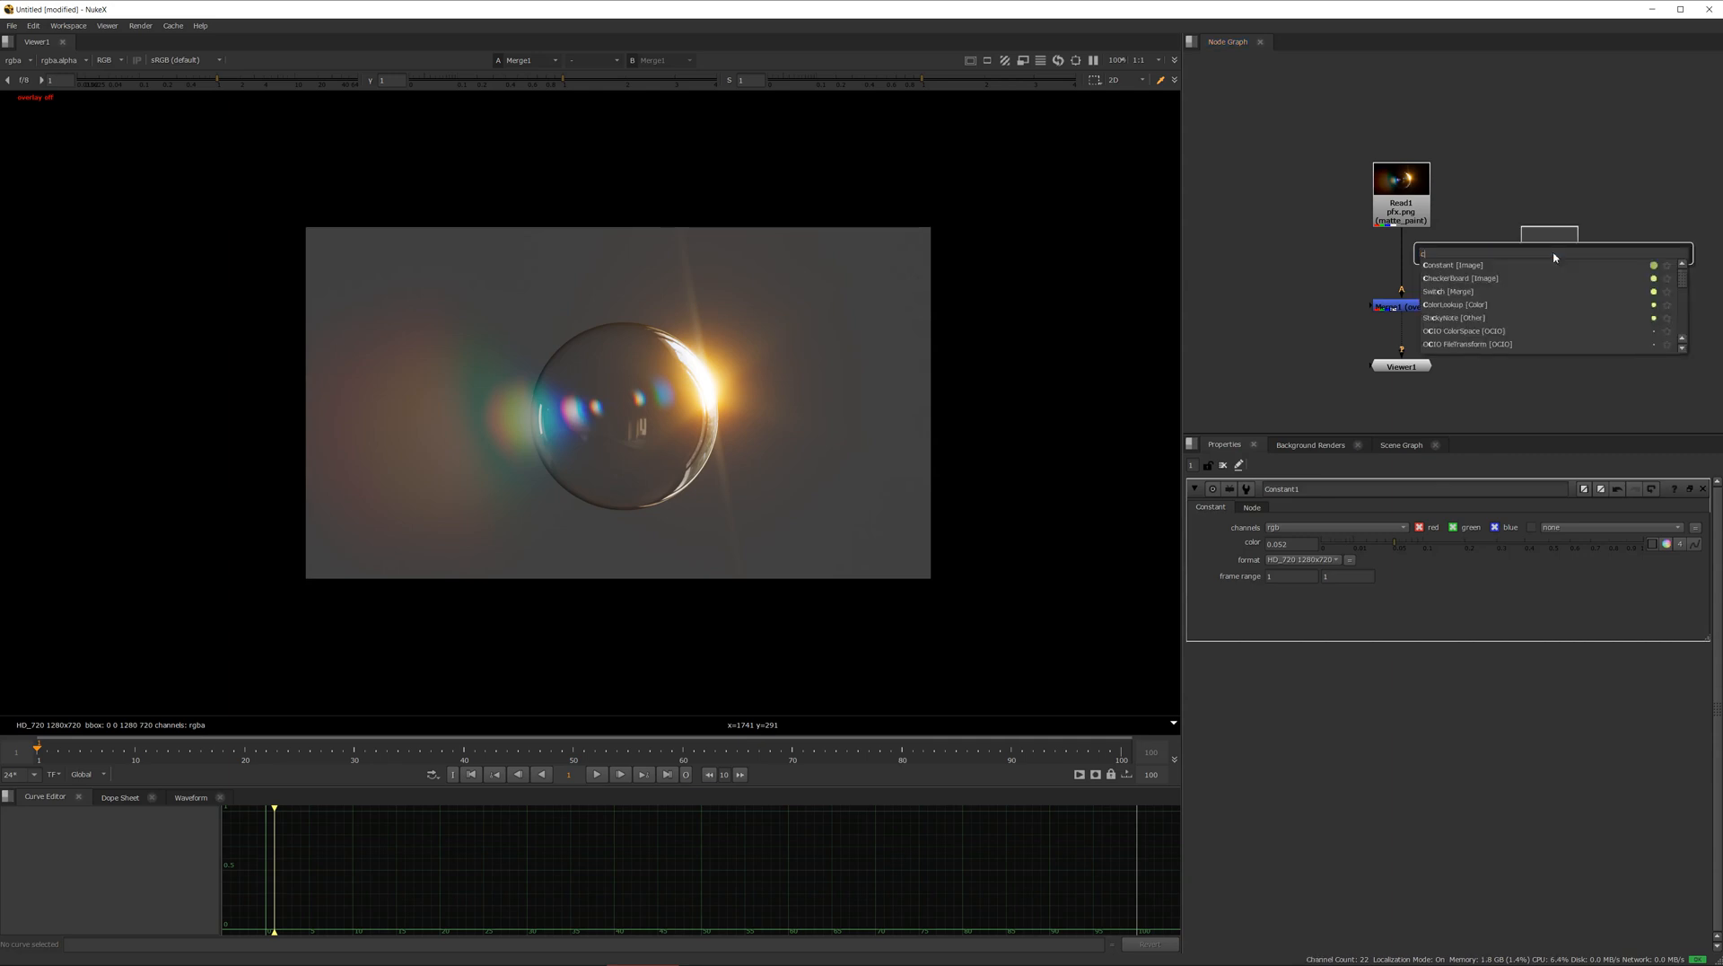
type("check")
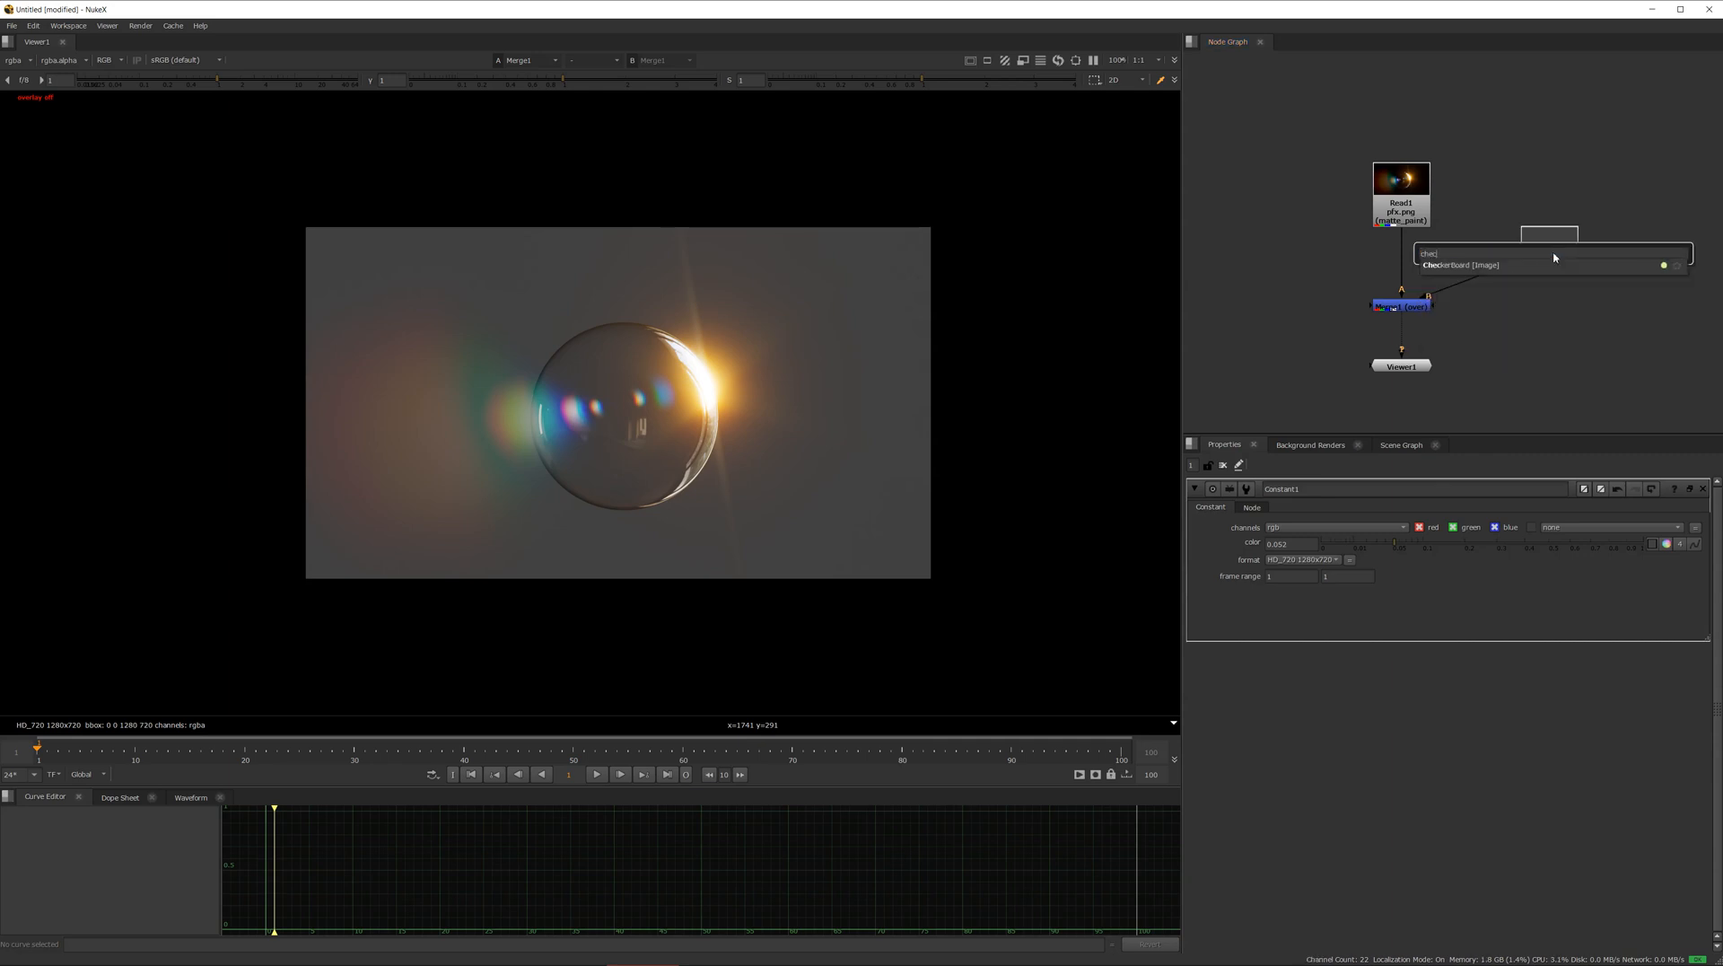
key("Return")
left_click_drag(1554, 276, 1525, 245)
left_click_drag(1430, 283, 1506, 267)
left_click(1309, 527)
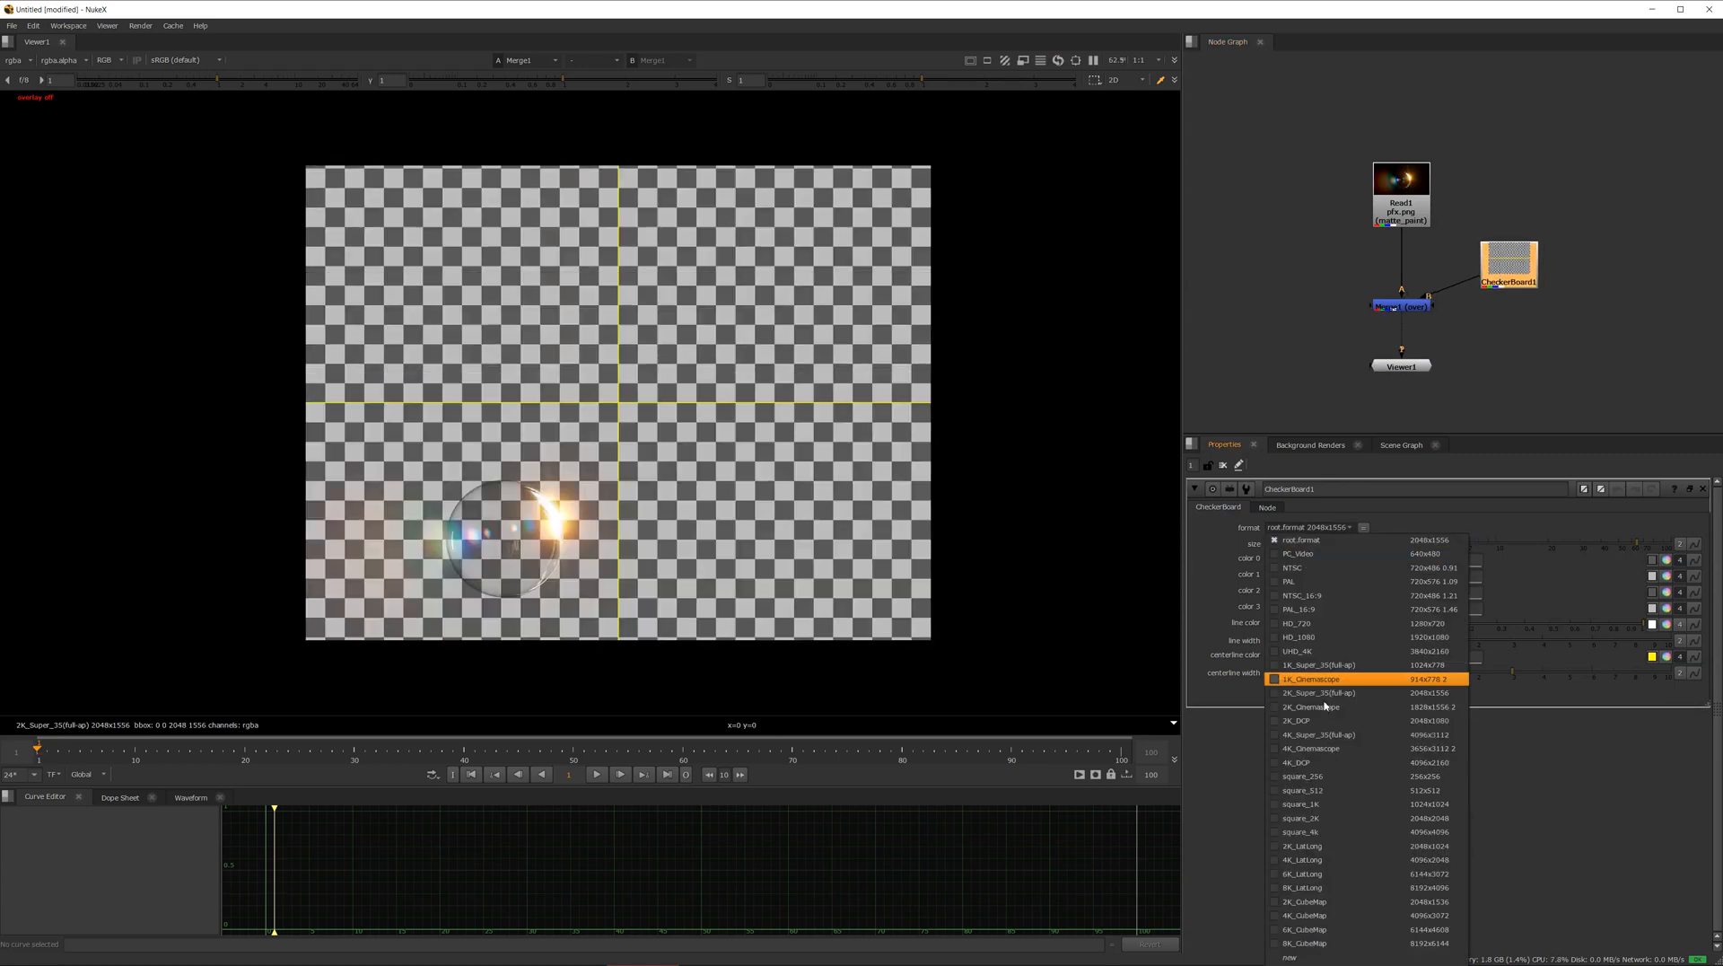
left_click(1309, 625)
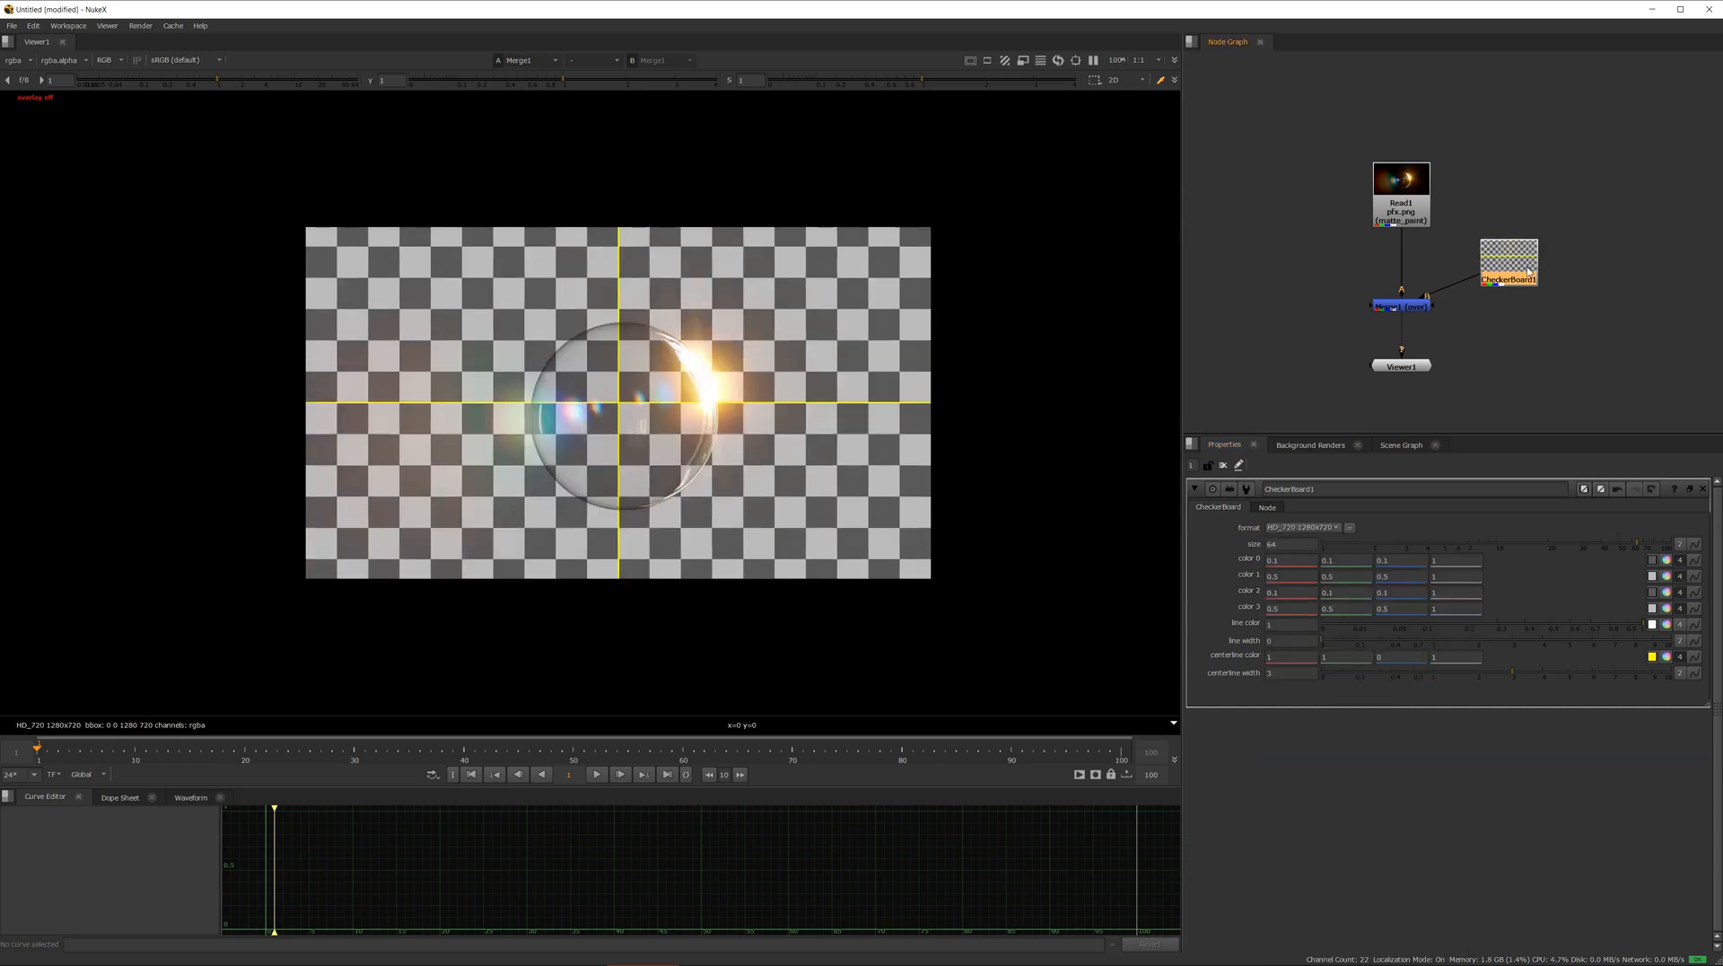
Add a Grade node after the CheckerBoard, set its gain to 0.038, and examine the sphere up close
key("g")
left_click_drag(1468, 602, 1353, 596)
scroll(628, 451, "up", 5)
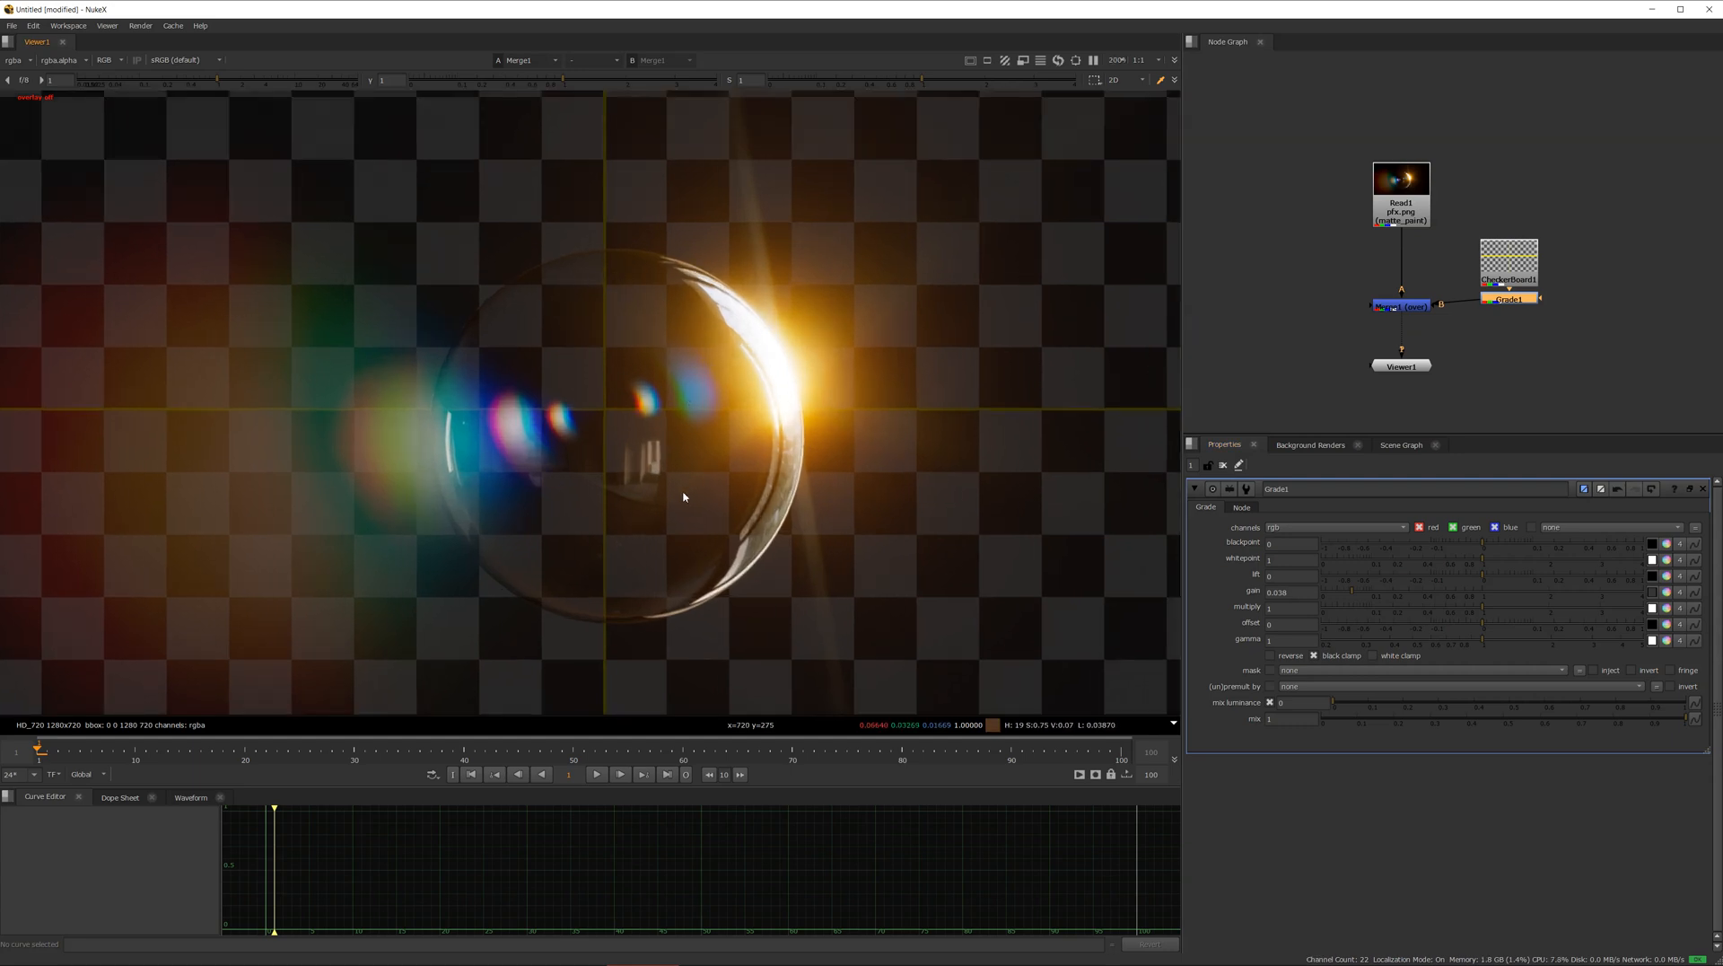
middle_click_drag(623, 461, 644, 468)
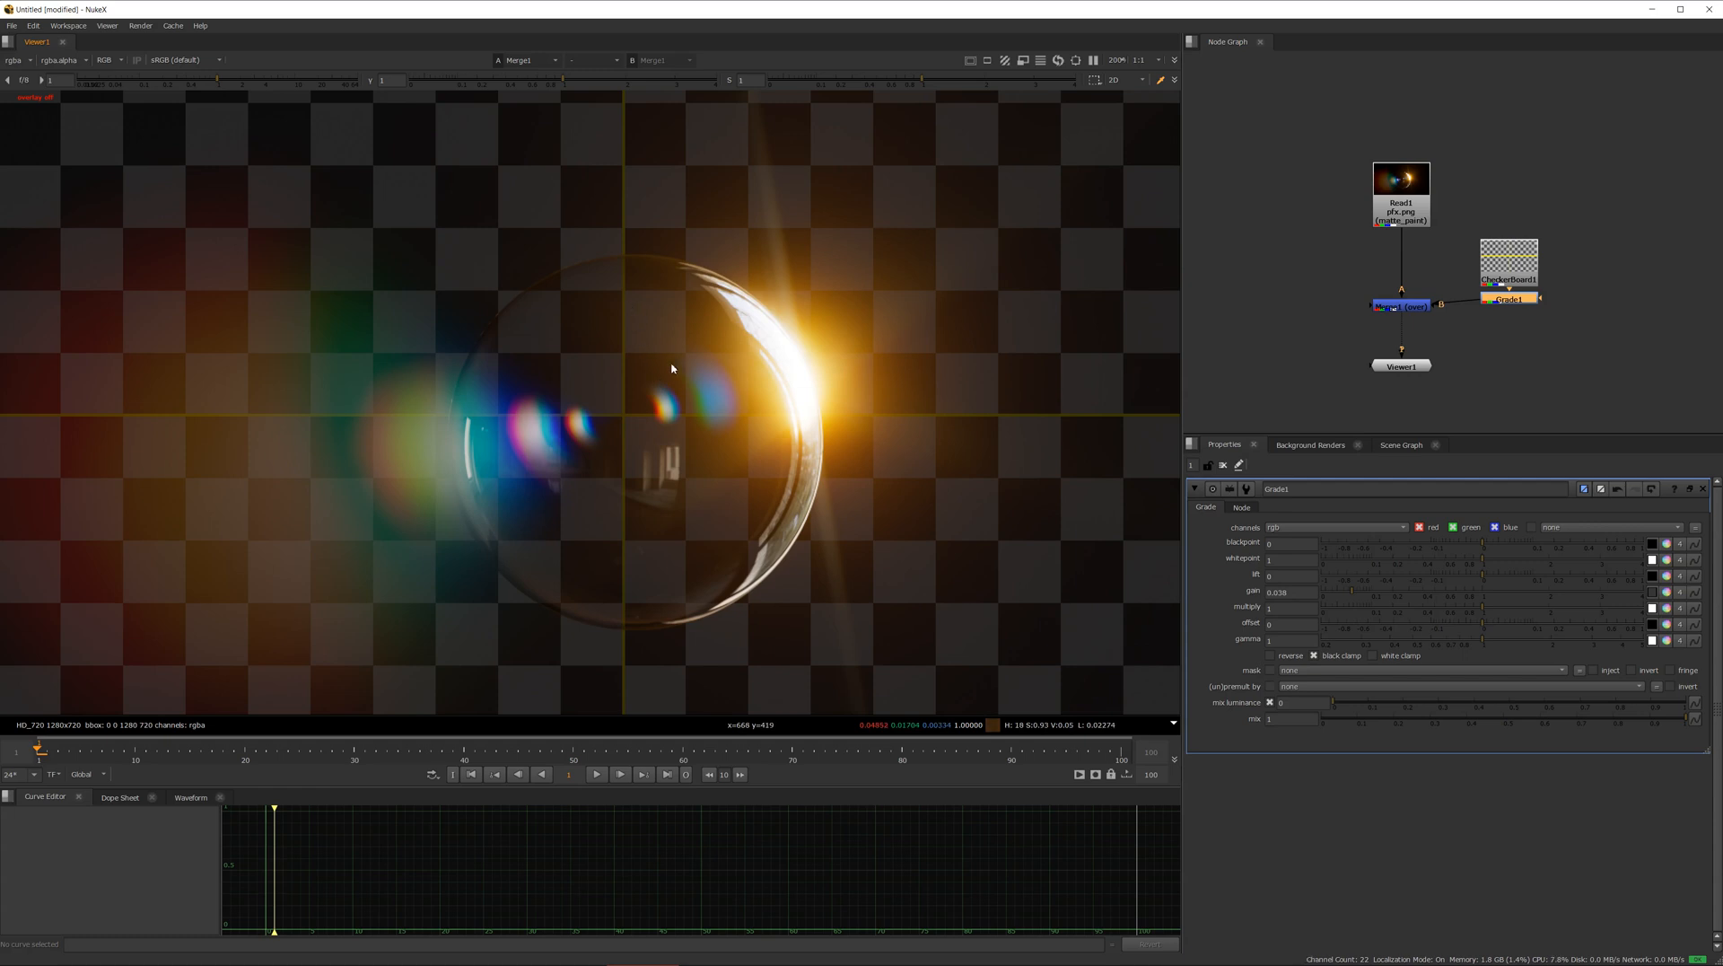
Align the Grade beside the merge with the CheckerBoard above it, reposition Read1, and view the whole composite
left_click_drag(1519, 302, 1424, 240)
left_click(1519, 307)
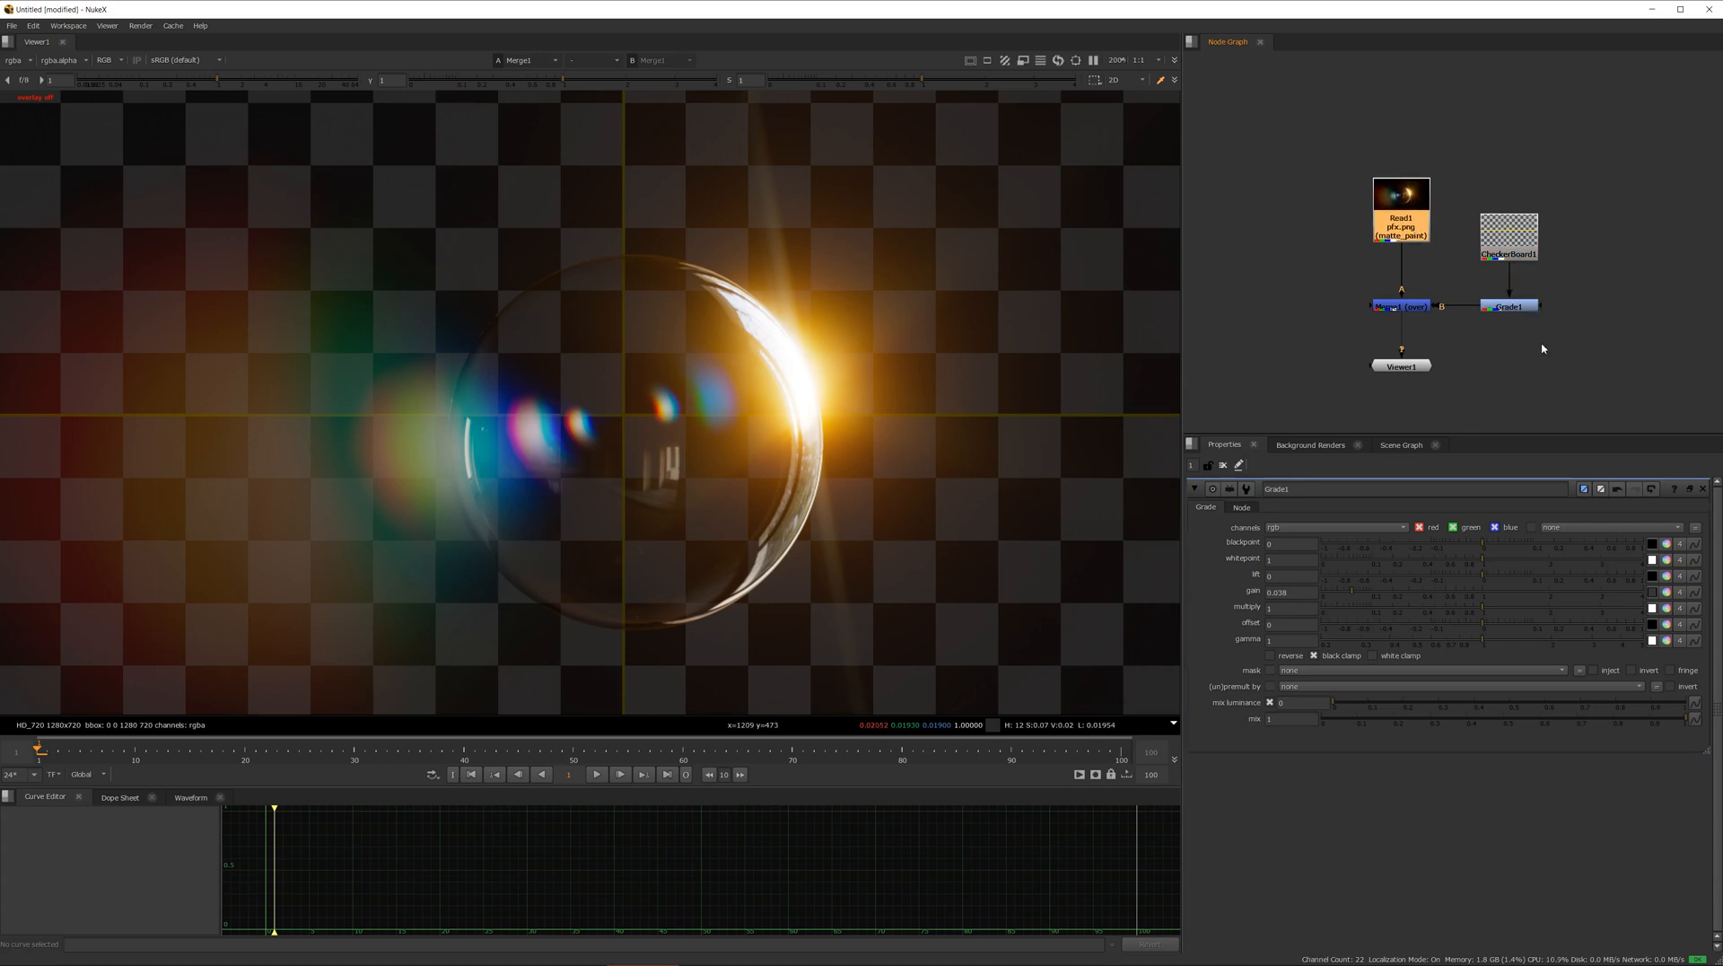
middle_click_drag(724, 472, 753, 447)
key("f")
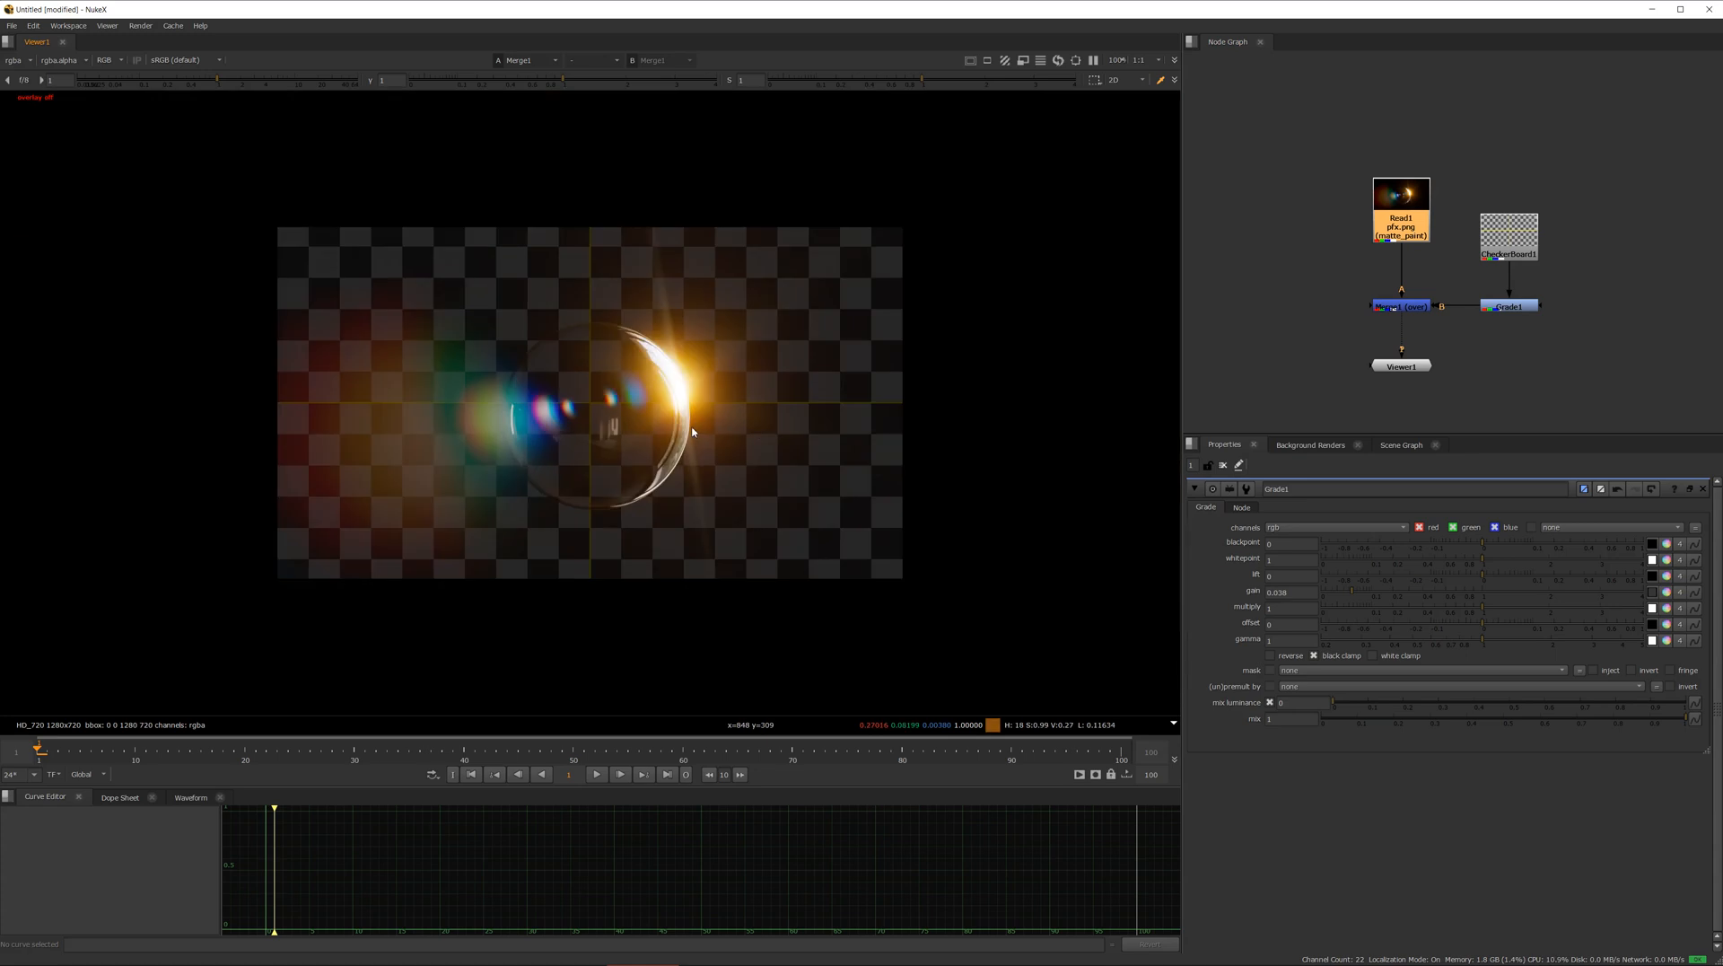
scroll(590, 421, "up", 1)
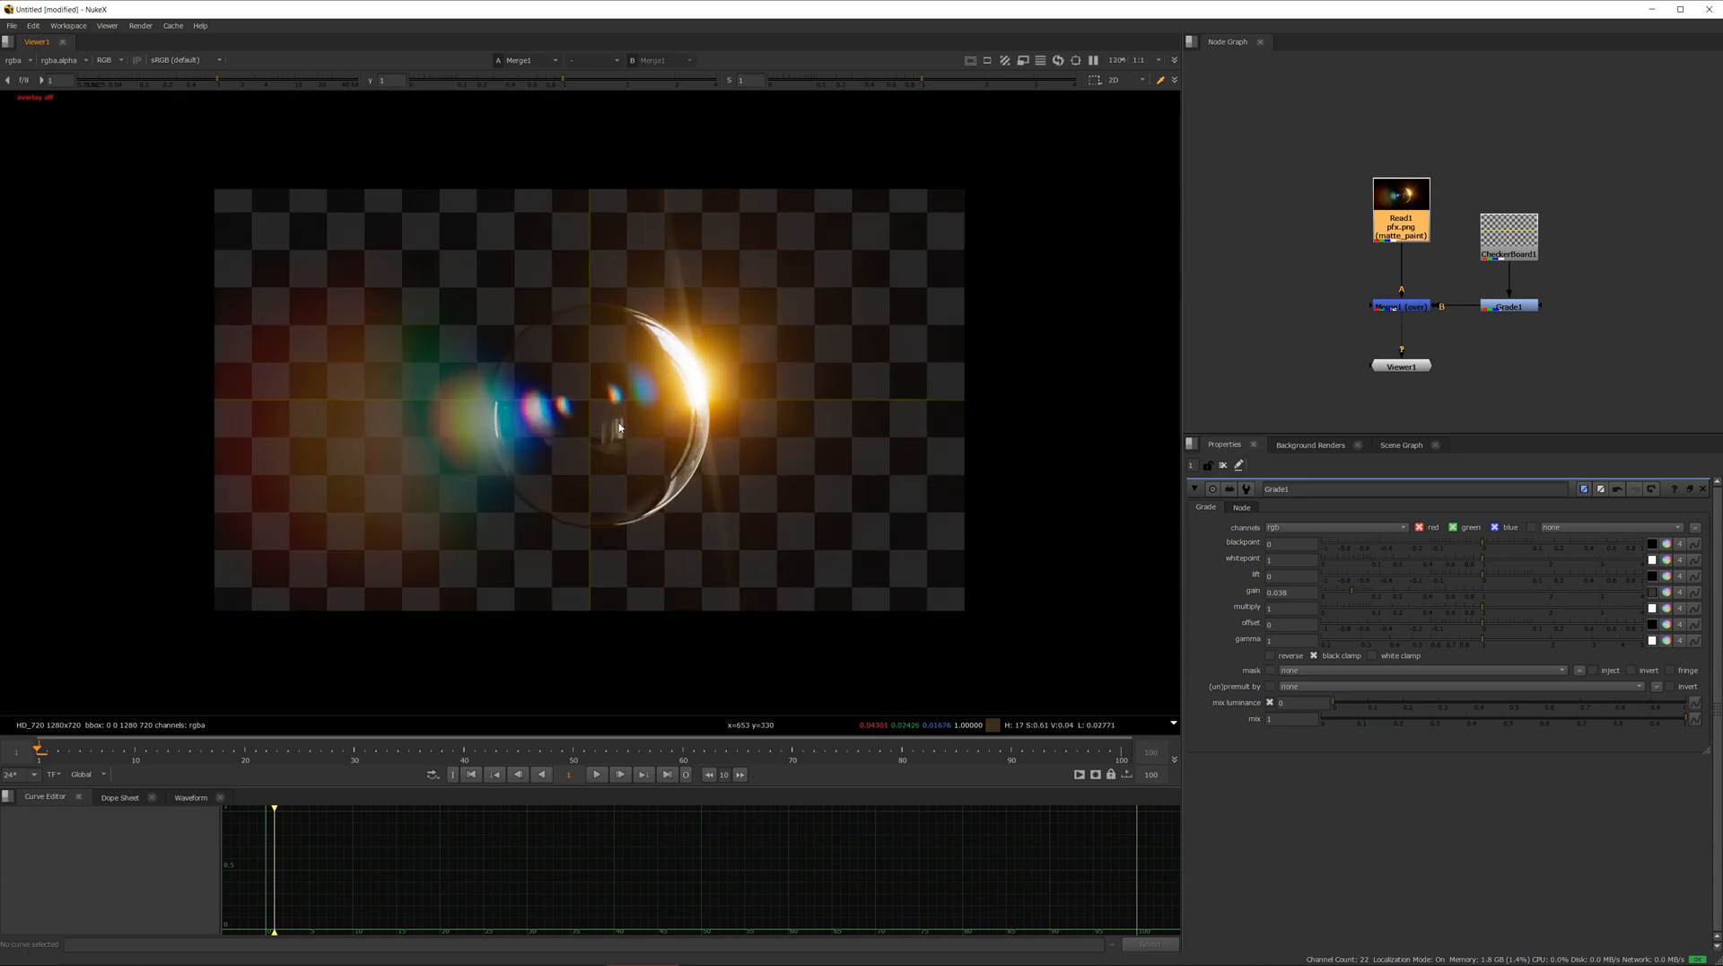
mouse_move(1397, 228)
left_mouse_down()
mouse_move(1385, 196)
mouse_move(1391, 223)
left_mouse_up()
left_click_drag(1399, 282, 1403, 231)
left_click_drag(1402, 221, 1408, 234)
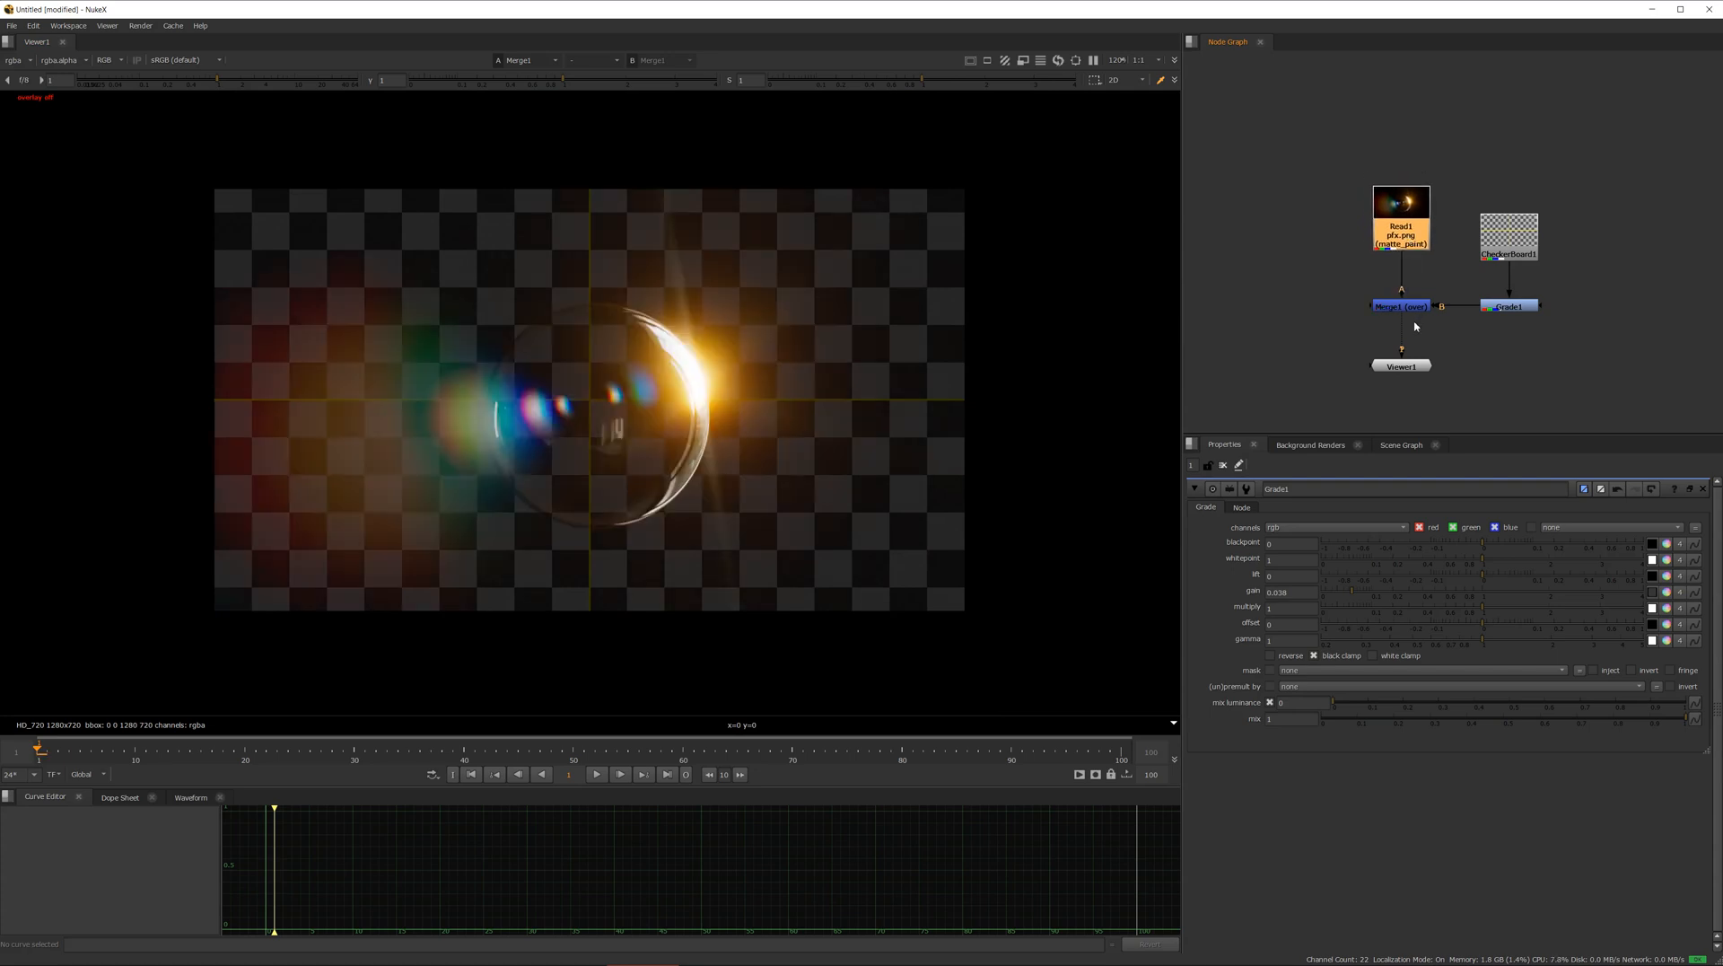
Examine the Merge node's operation formulas and check Read1's colour and alpha in the viewer
left_click(1414, 309)
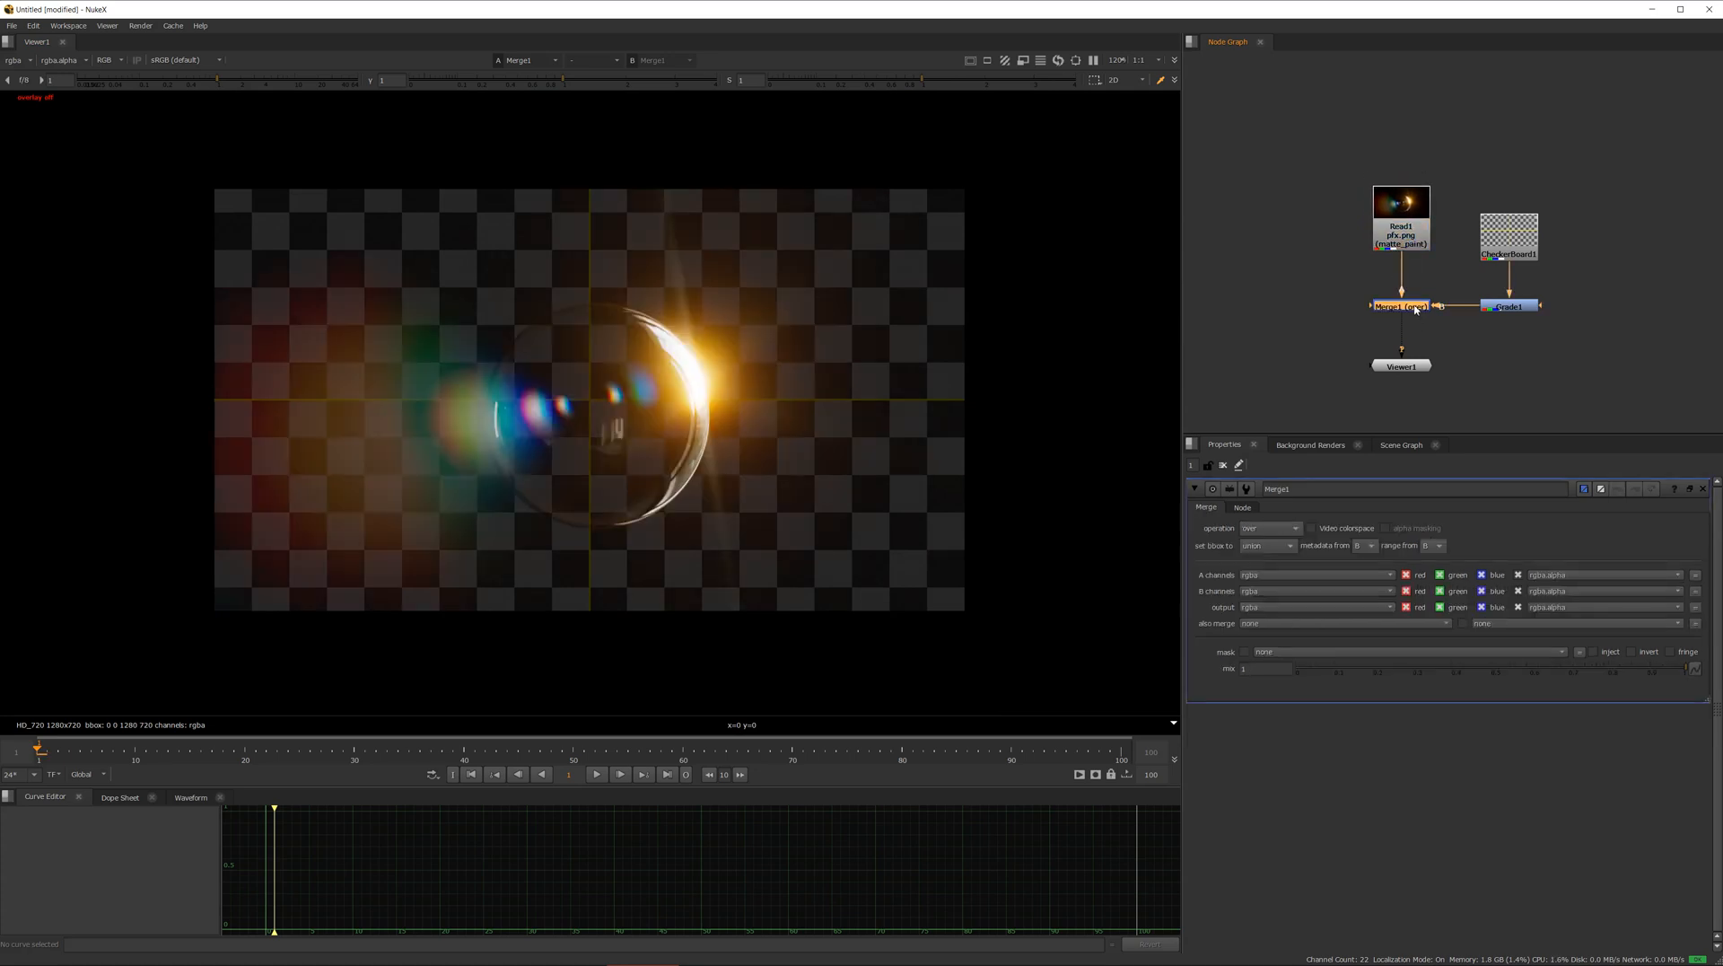
left_click(1268, 530)
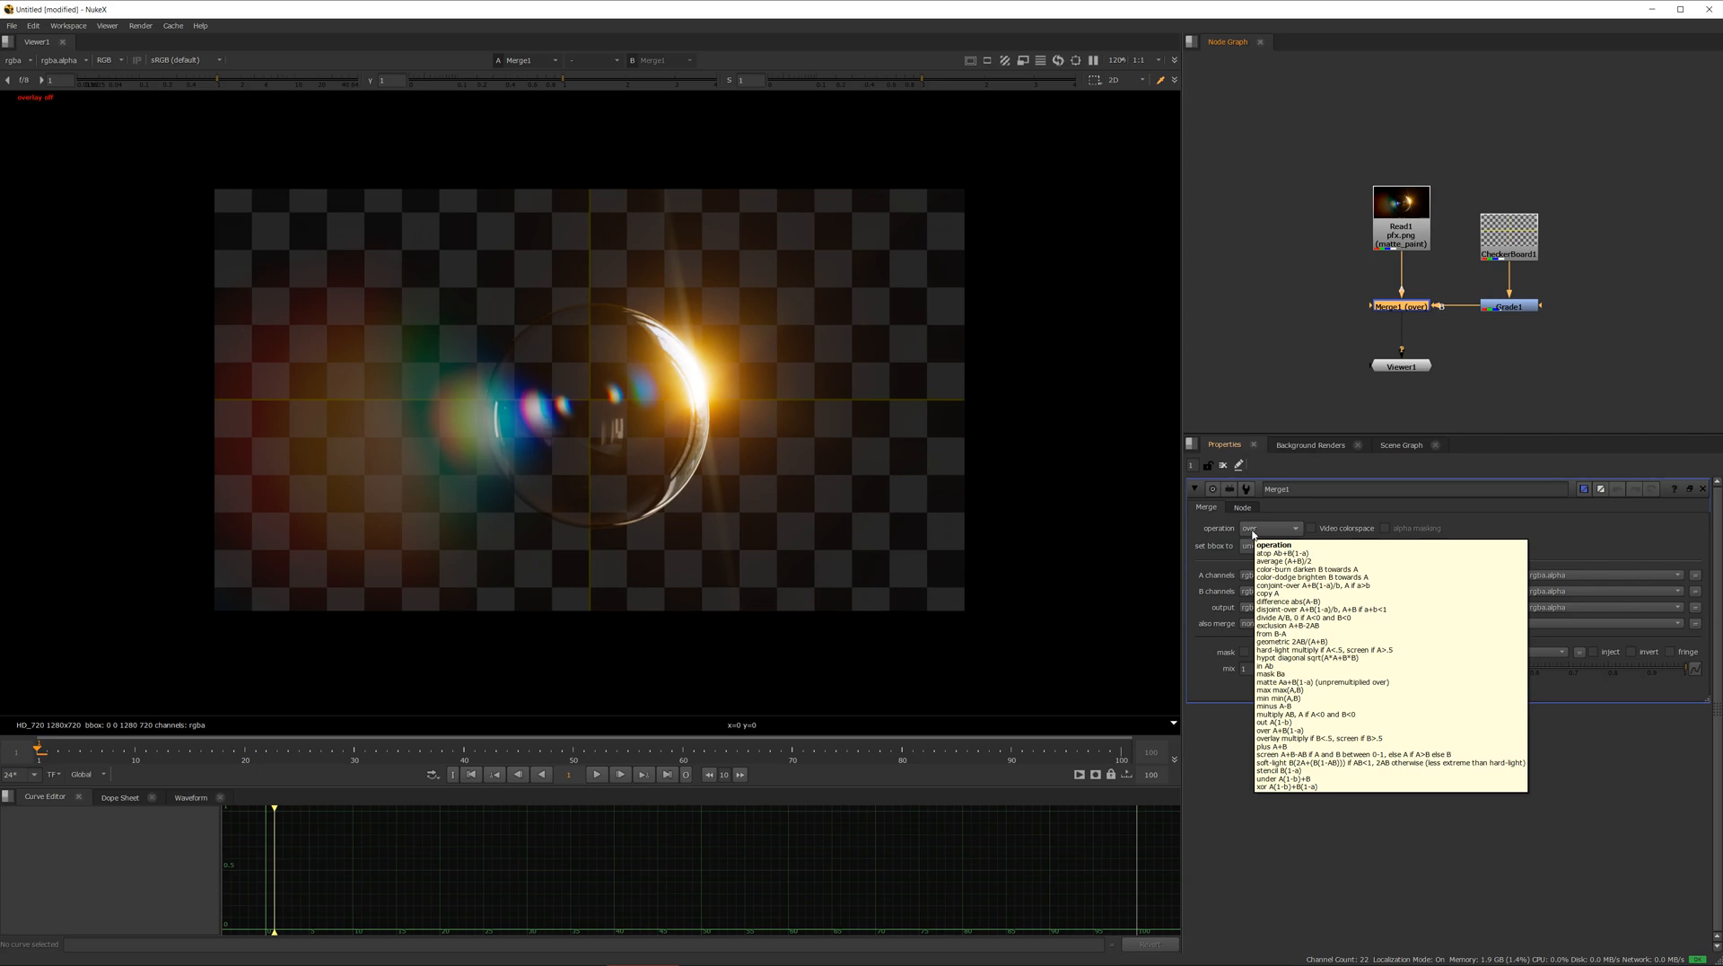
left_click(1413, 238)
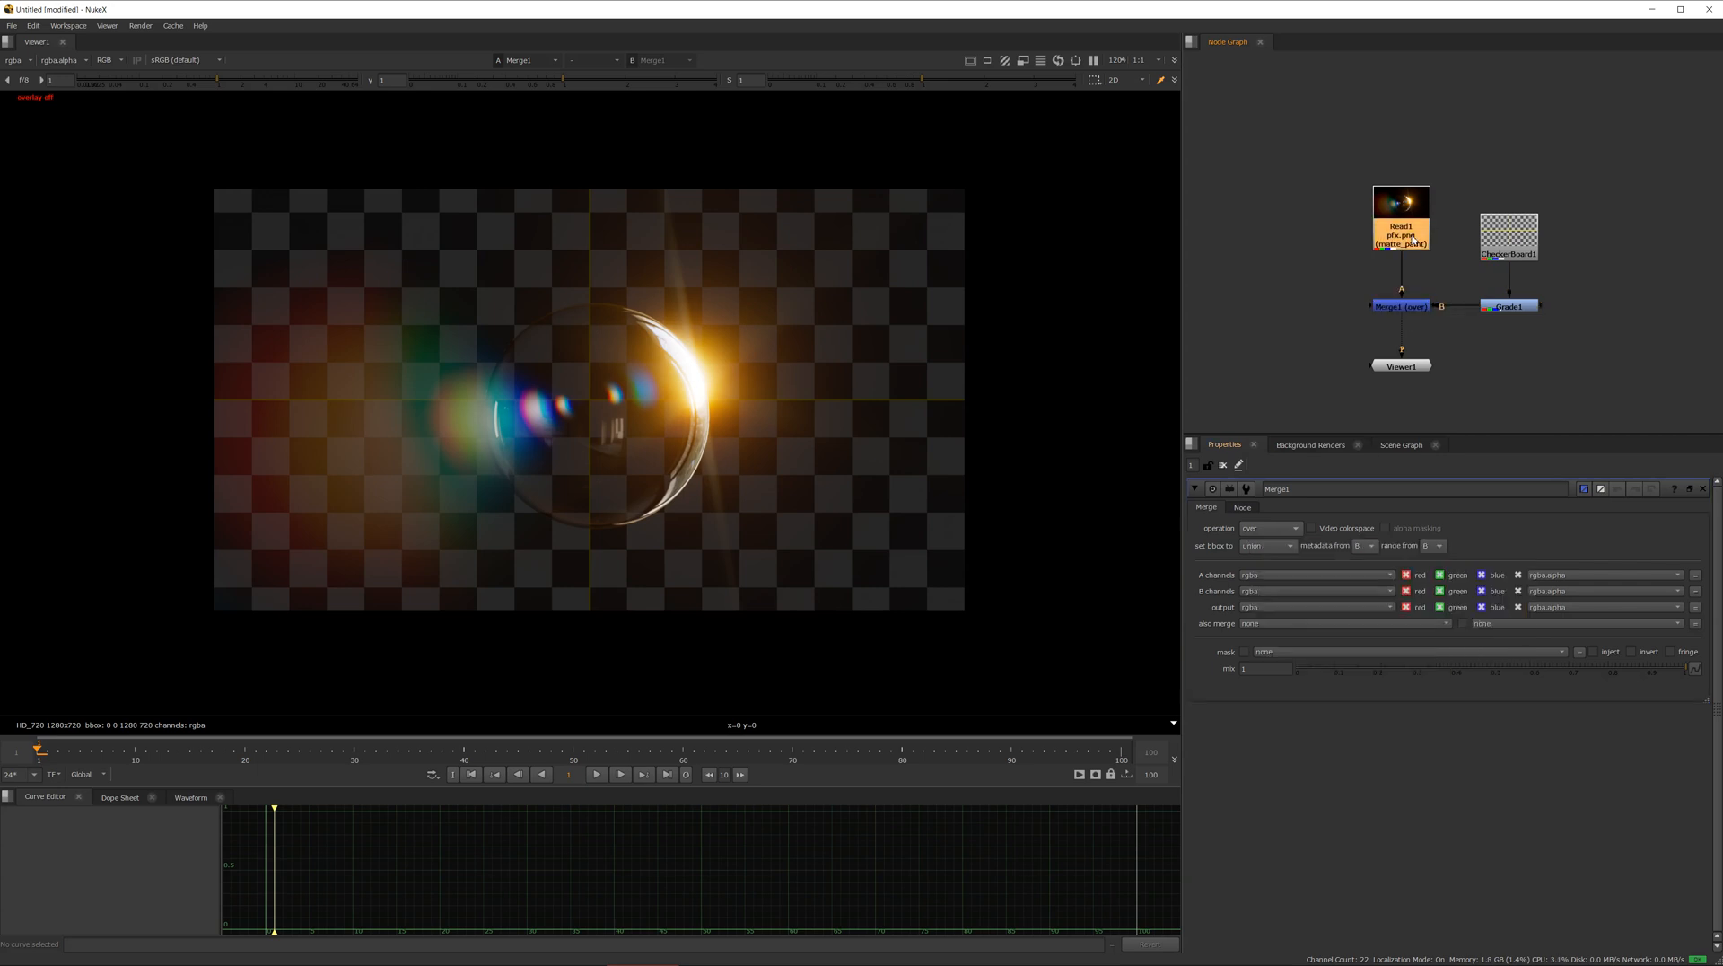
key("1")
key("a")
key("a")
Move the over merge, Viewer1 and Read1 aside to clear space in the node graph, viewing the merge
left_click(1418, 308)
left_click_drag(1418, 313, 1497, 306)
mouse_move(1247, 296)
left_mouse_down()
mouse_move(1420, 223)
mouse_move(1231, 318)
left_mouse_up()
key("1")
left_click_drag(1386, 367, 1305, 418)
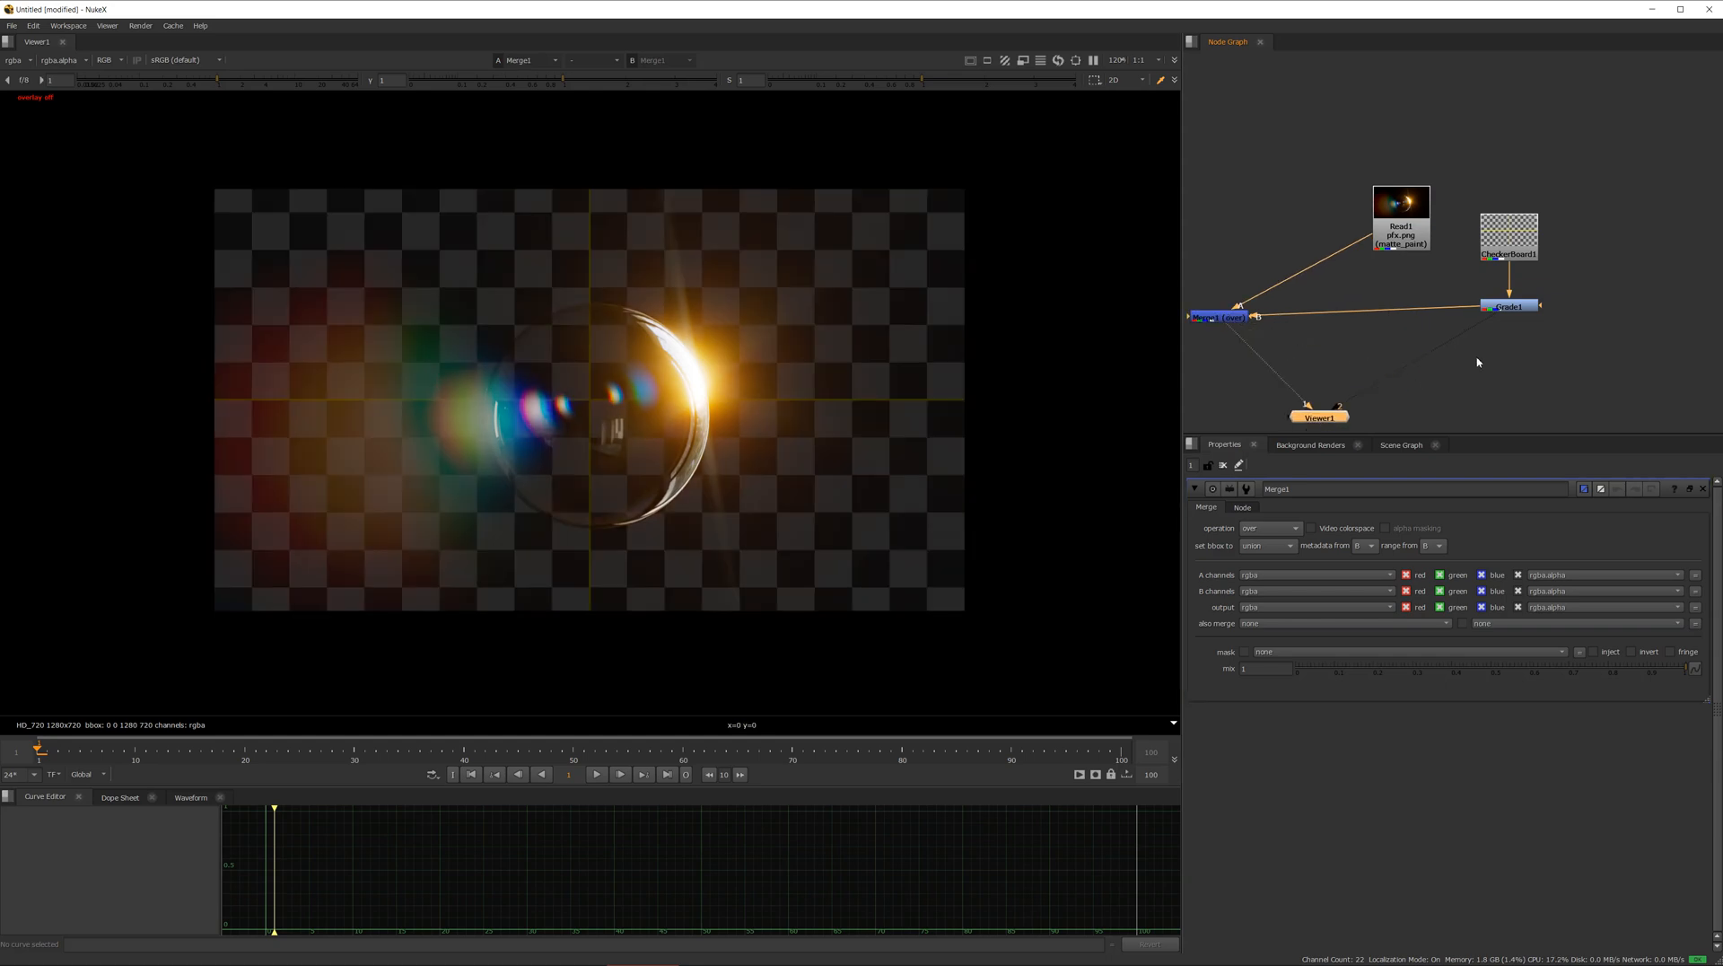
middle_click_drag(1478, 362, 1460, 299)
left_click_drag(1380, 159, 1317, 160)
Add a new Shuffle node fed by Read1, disconnect its rgba.alpha output, and place it below Read1
left_click(1336, 231)
key("Tab")
type("shuf")
key("Return")
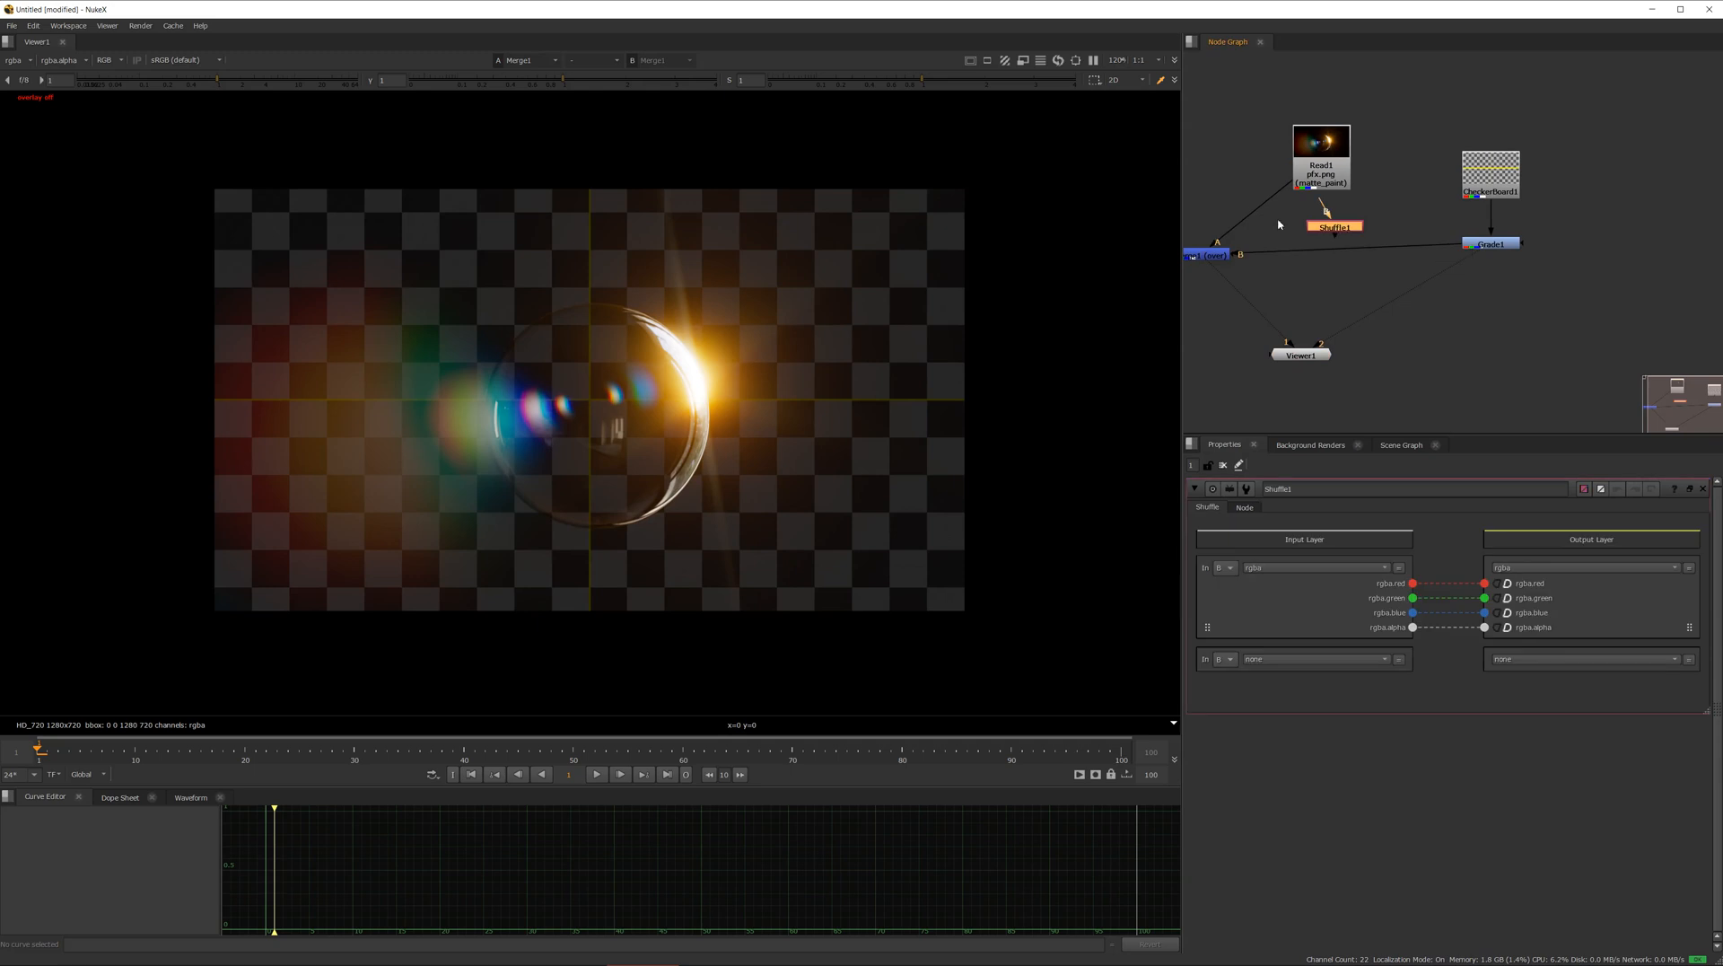
left_click_drag(1322, 203, 1325, 172)
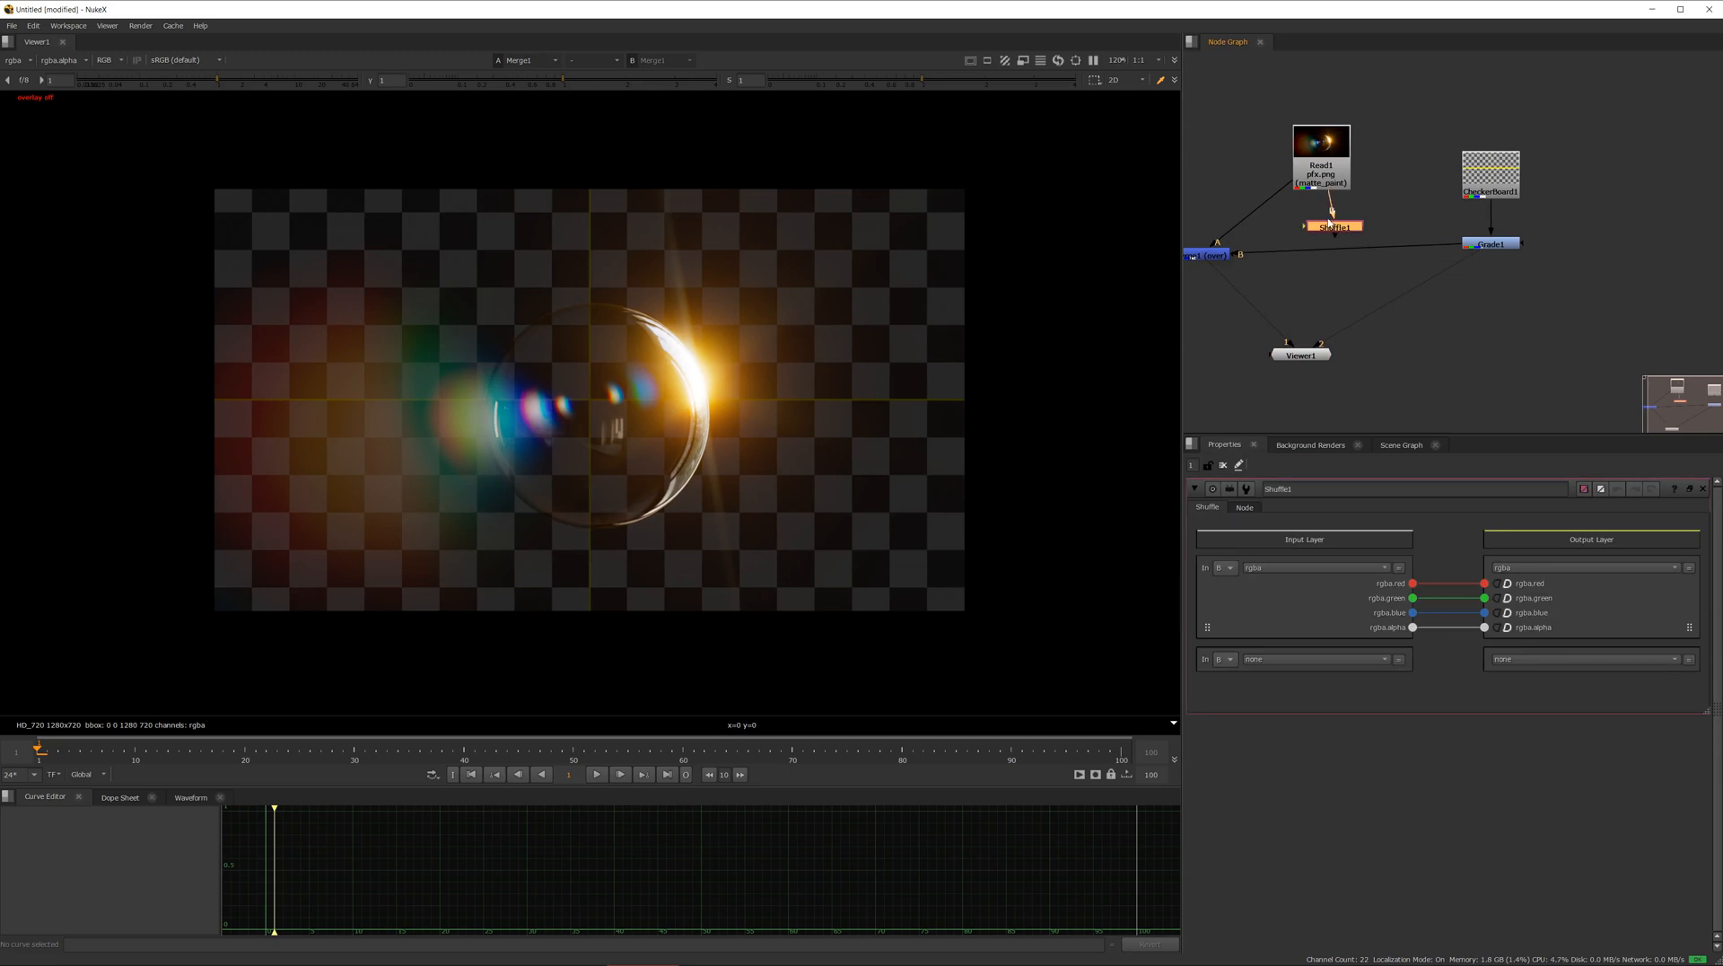
left_click(1485, 626)
left_click_drag(1347, 242, 1323, 289)
left_click(1412, 277)
Duplicate that Shuffle, feed the copy from Read1, route rgba.alpha to red, green and blue, and view it
left_click(1327, 275)
key("alt+c")
left_click_drag(1362, 259, 1327, 175)
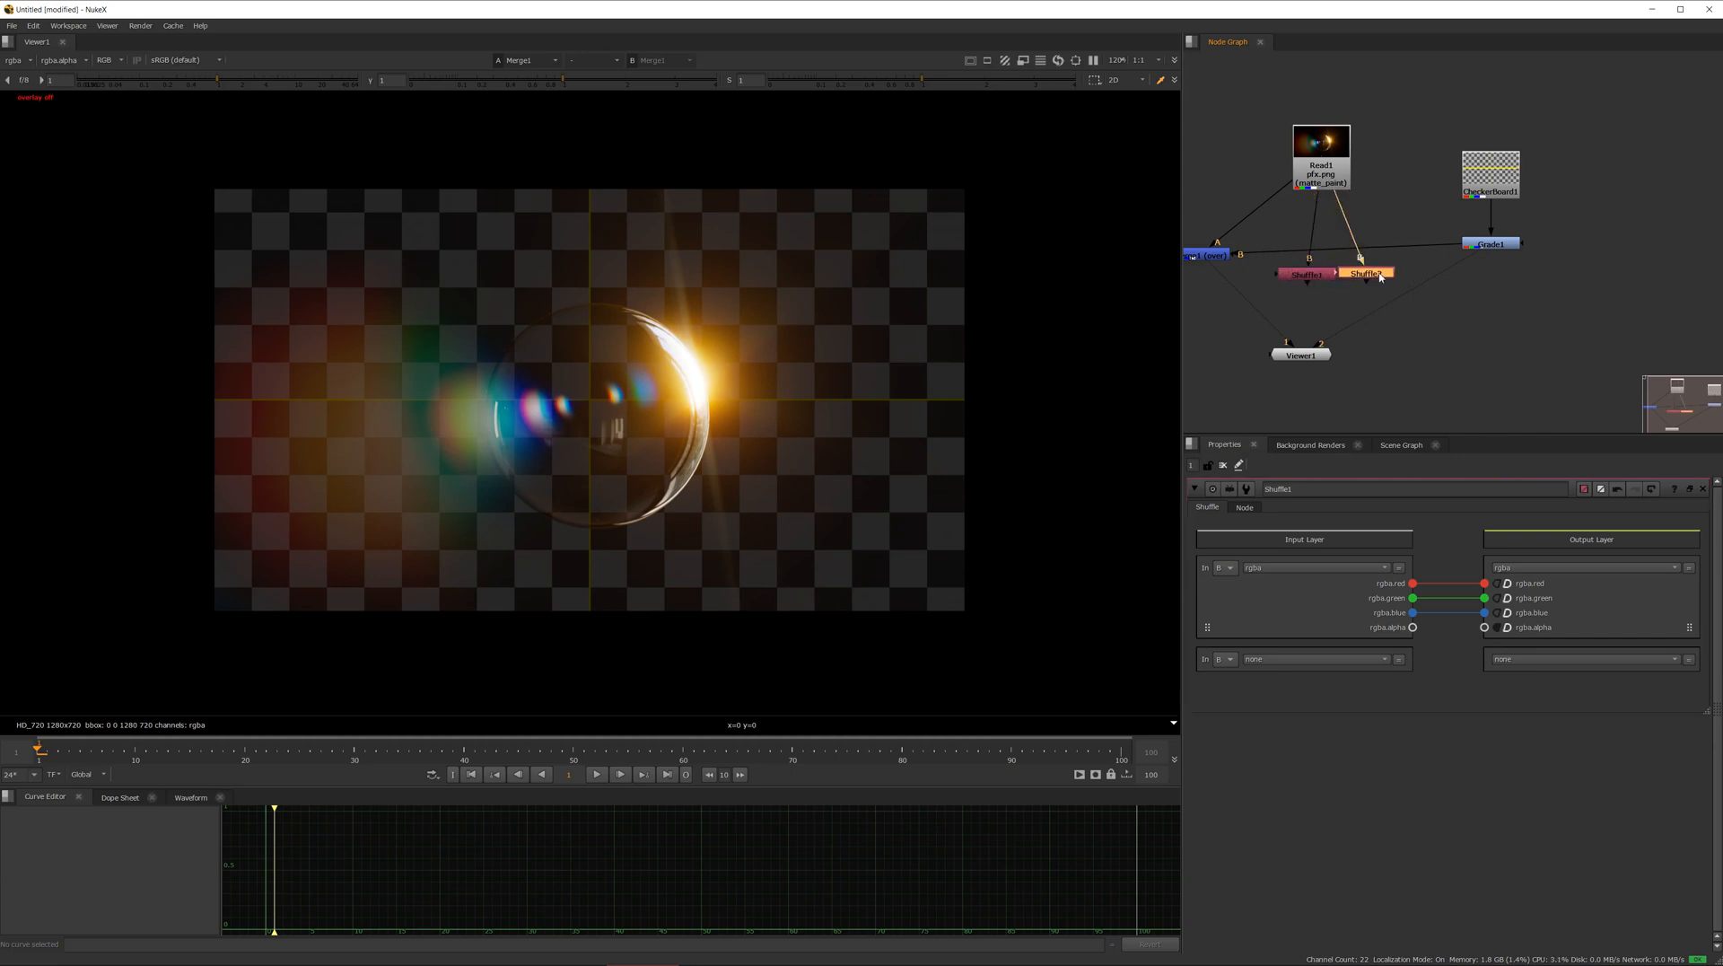
left_click_drag(1374, 282, 1384, 281)
double_click(1383, 278)
left_click_drag(1413, 627, 1486, 612)
key("1")
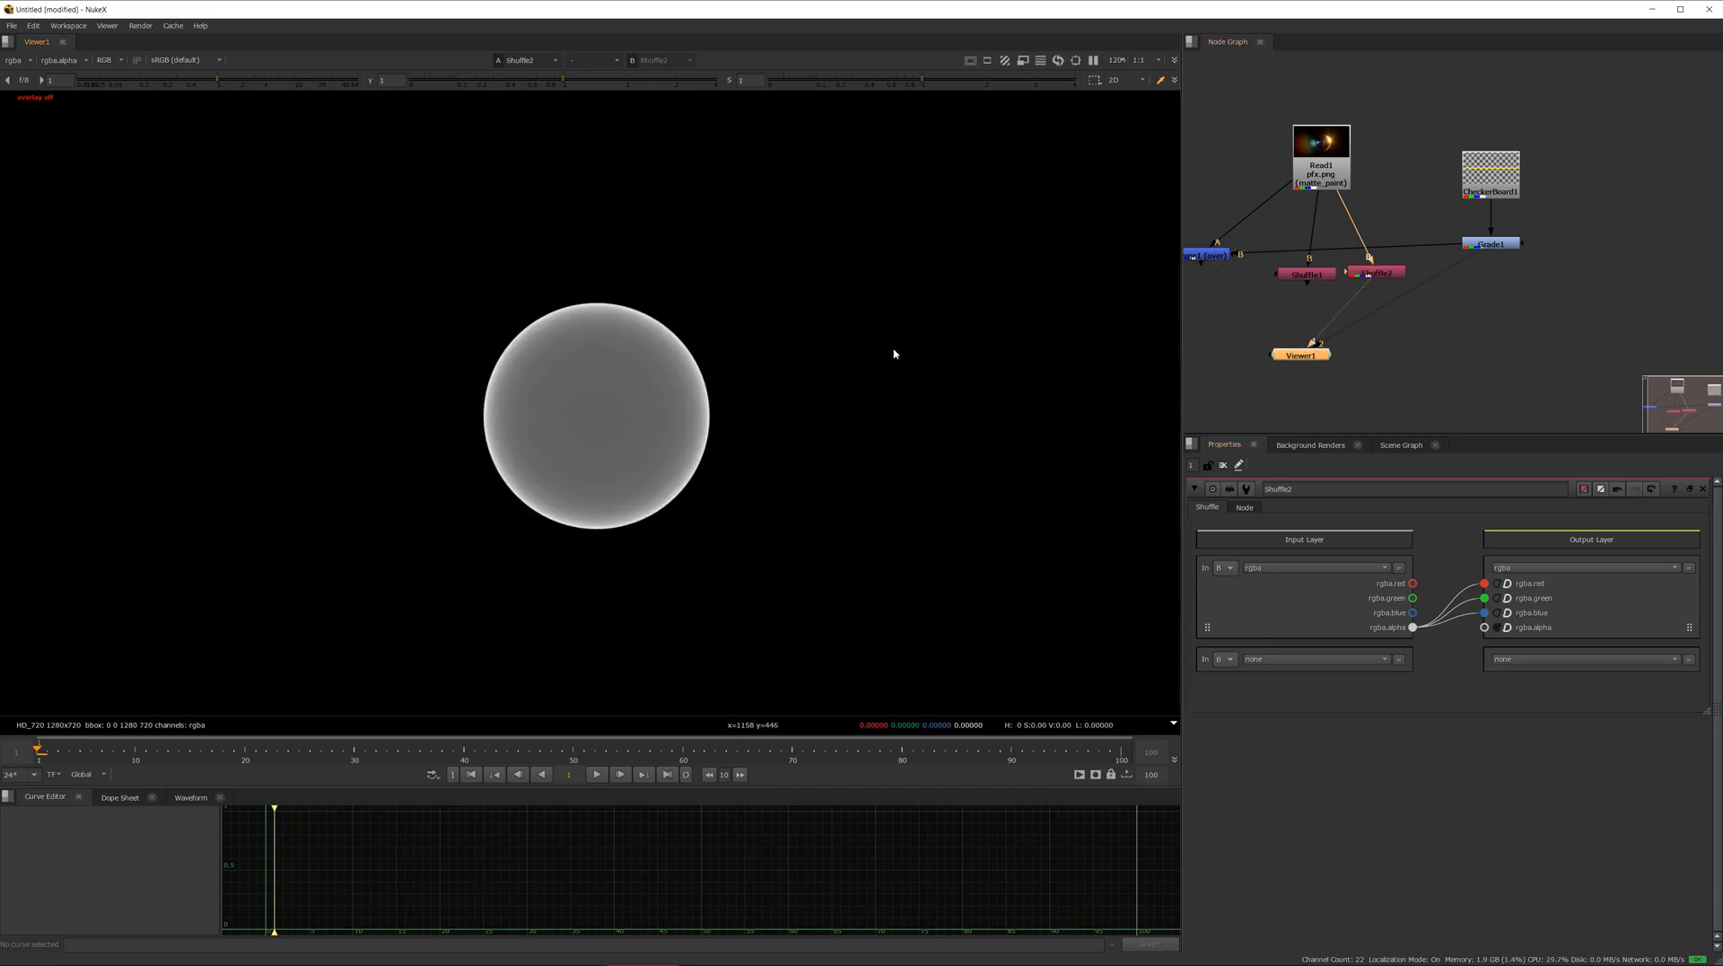
left_click(1395, 301)
left_click(1370, 274)
key("Tab")
type("invert")
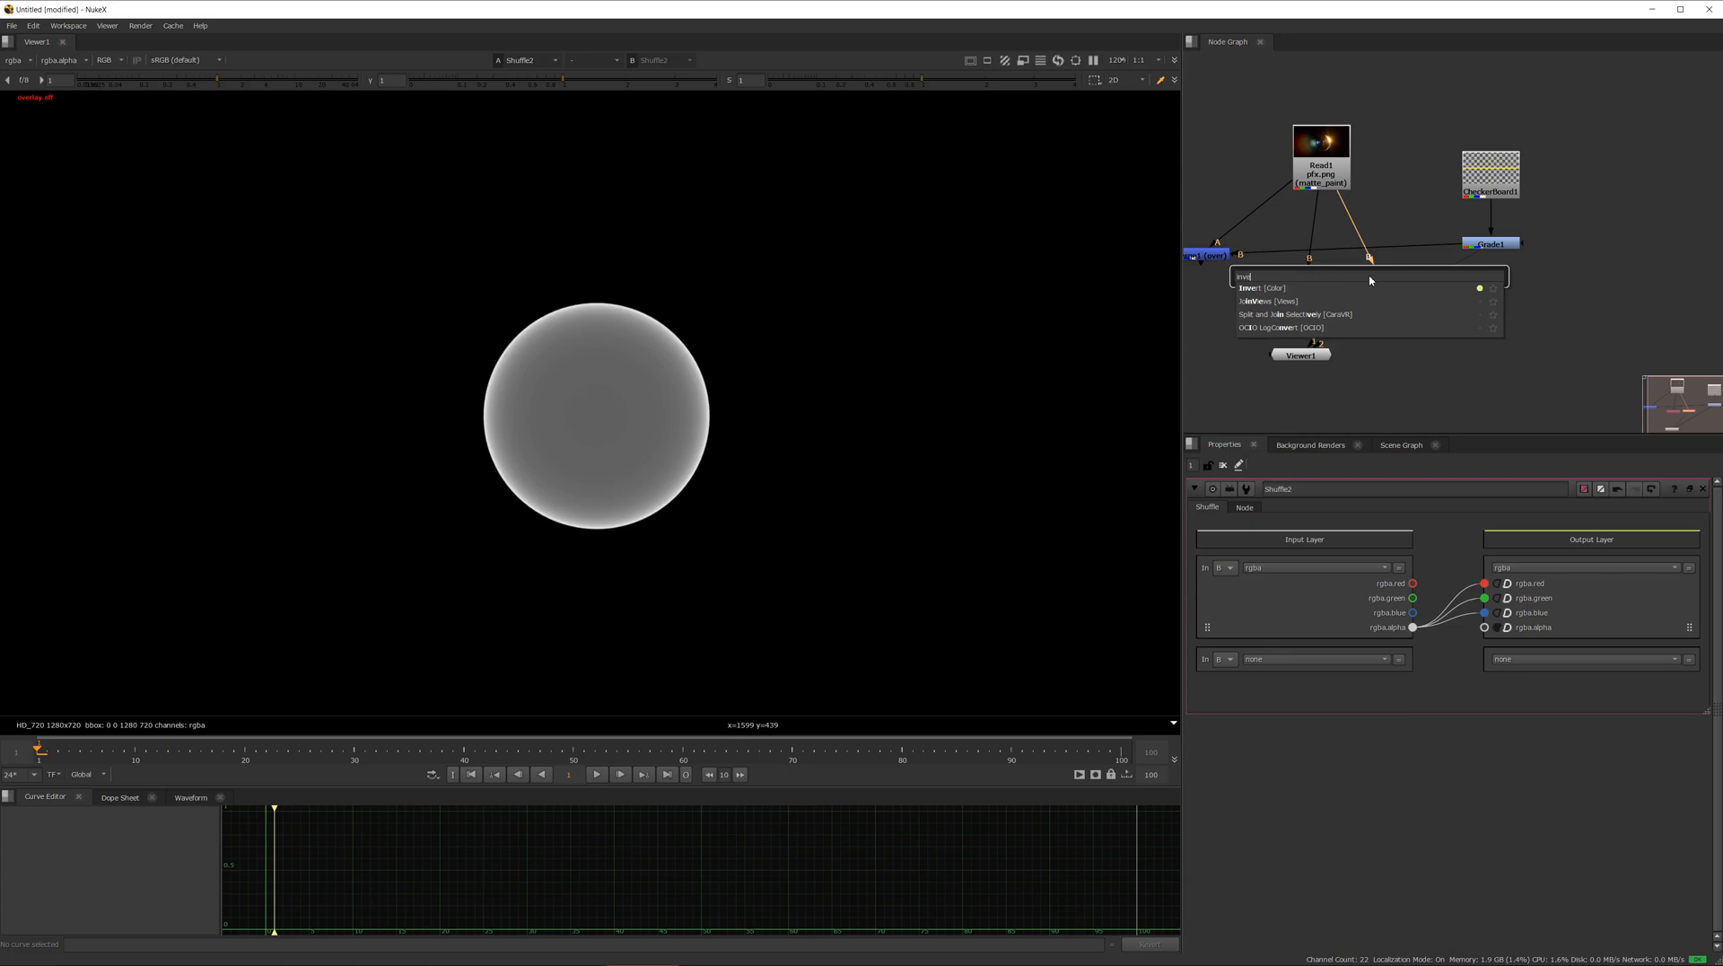
key("Return")
key("Delete")
Add an Expression node below the alpha Shuffle and set its red, green and blue expressions to 1-r, 1-g and 1-b
key("Tab")
type("expre")
key("Return")
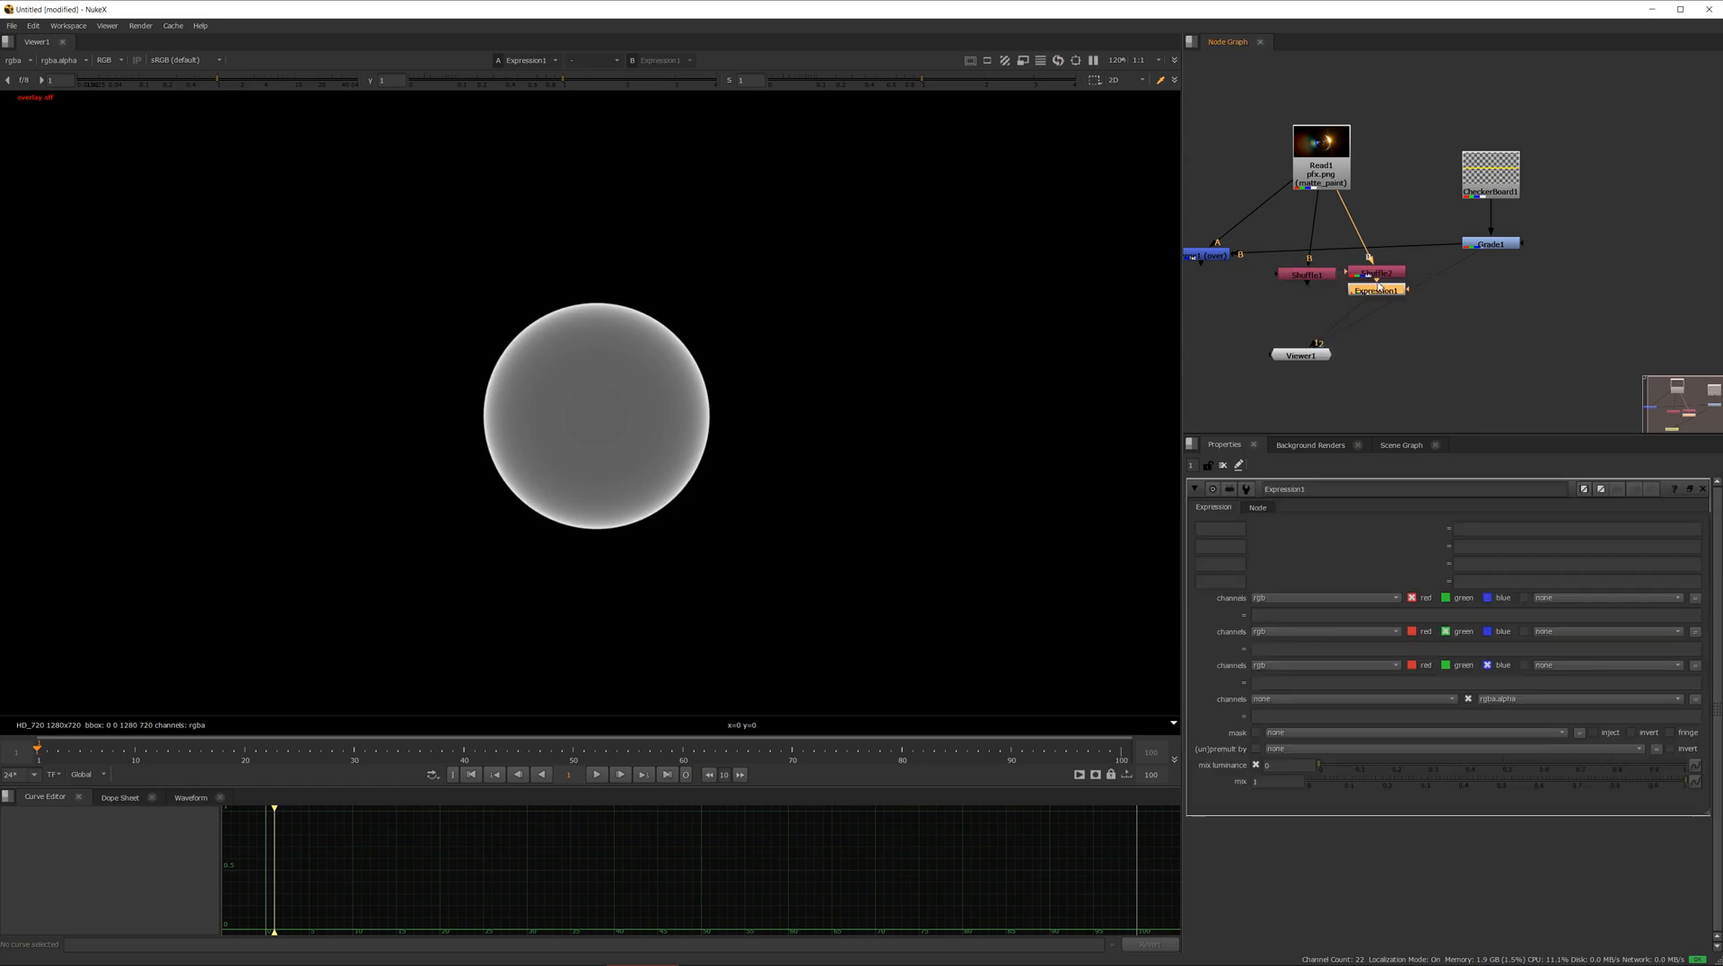
left_click(1289, 617)
type("1-c")
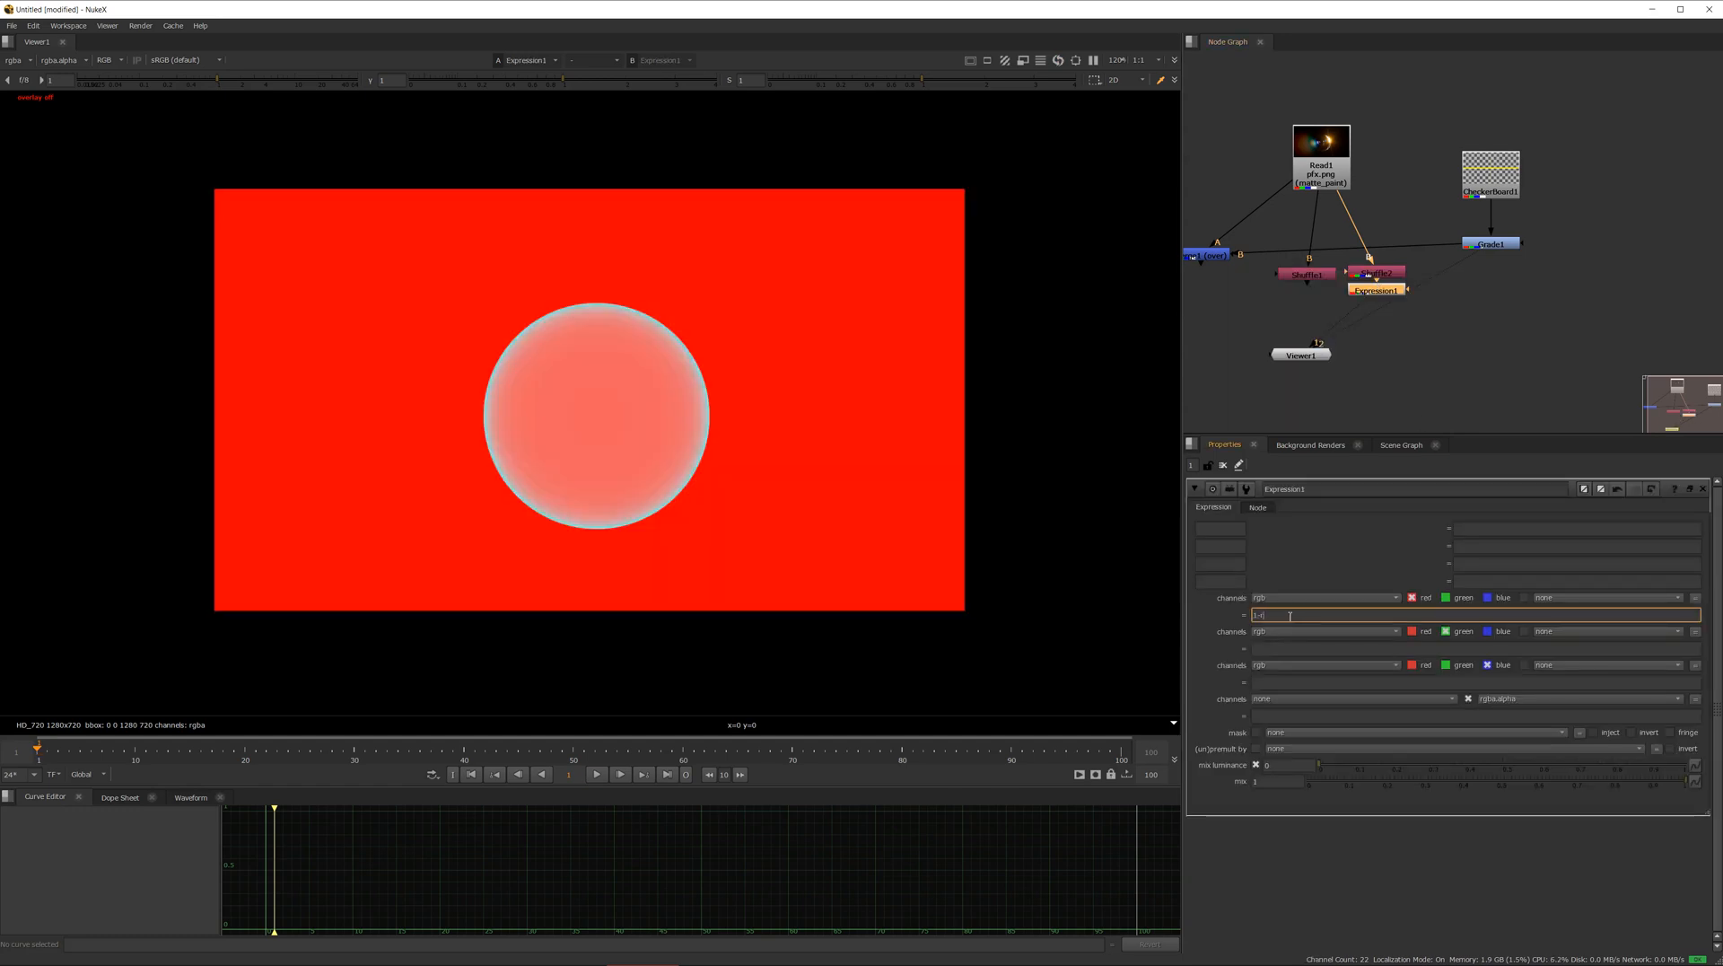
left_click(1305, 651)
type("1-")
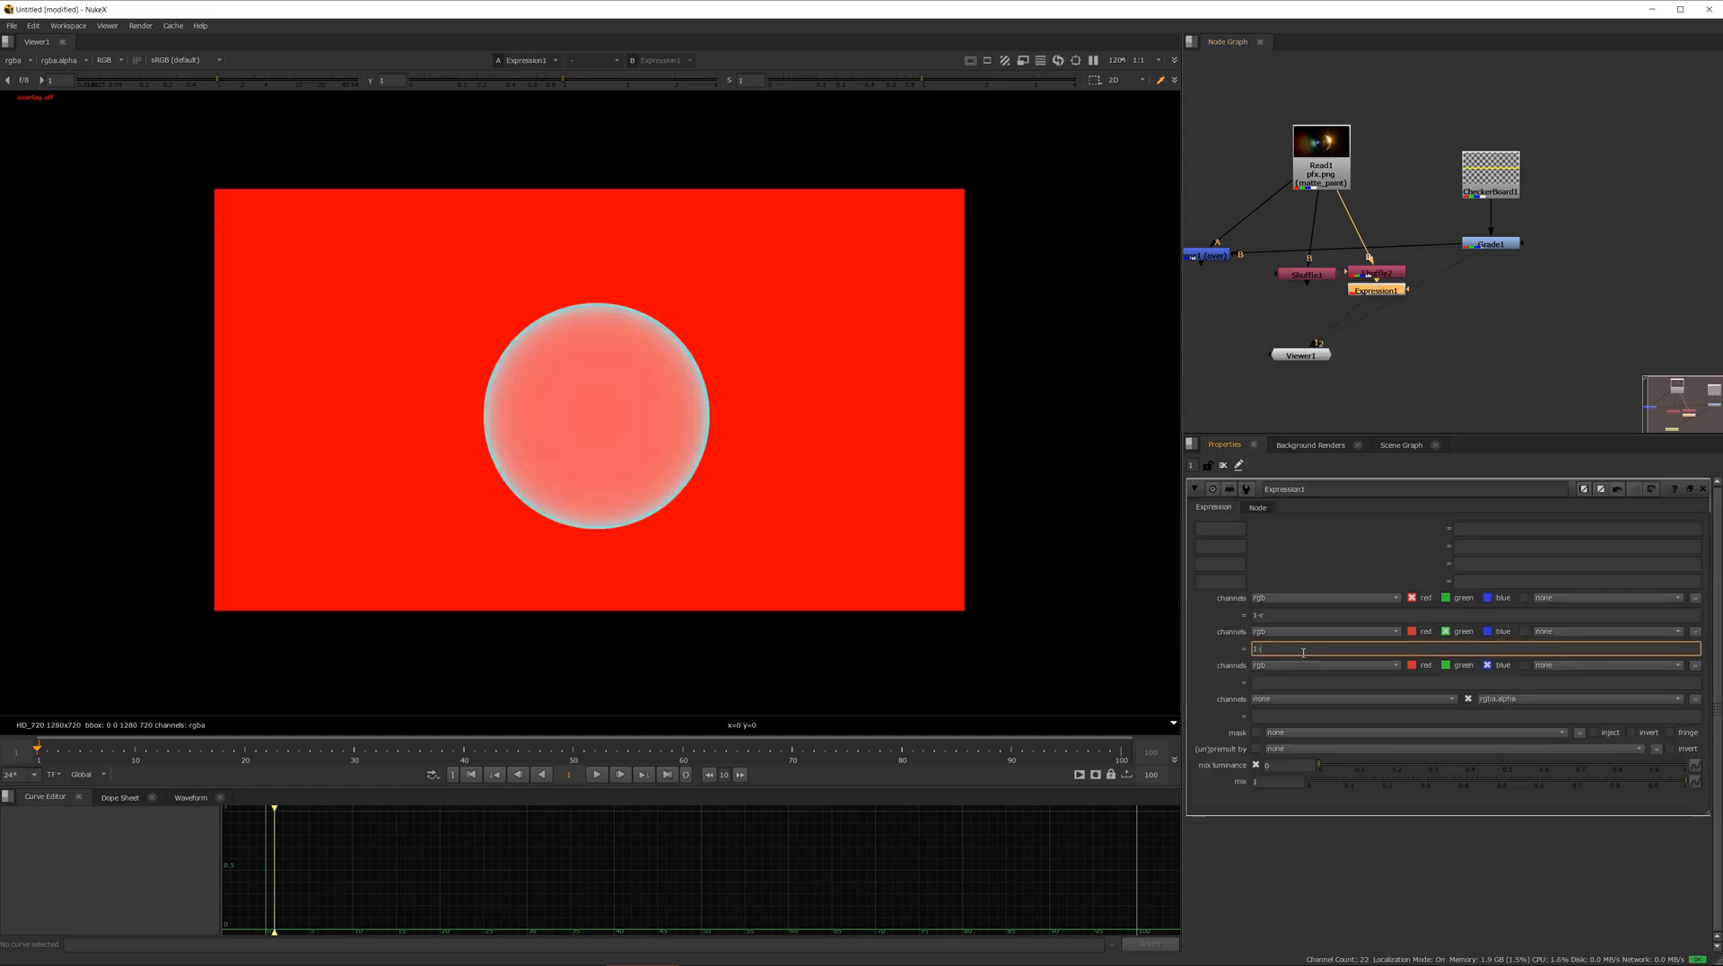
type("g")
left_click(1307, 683)
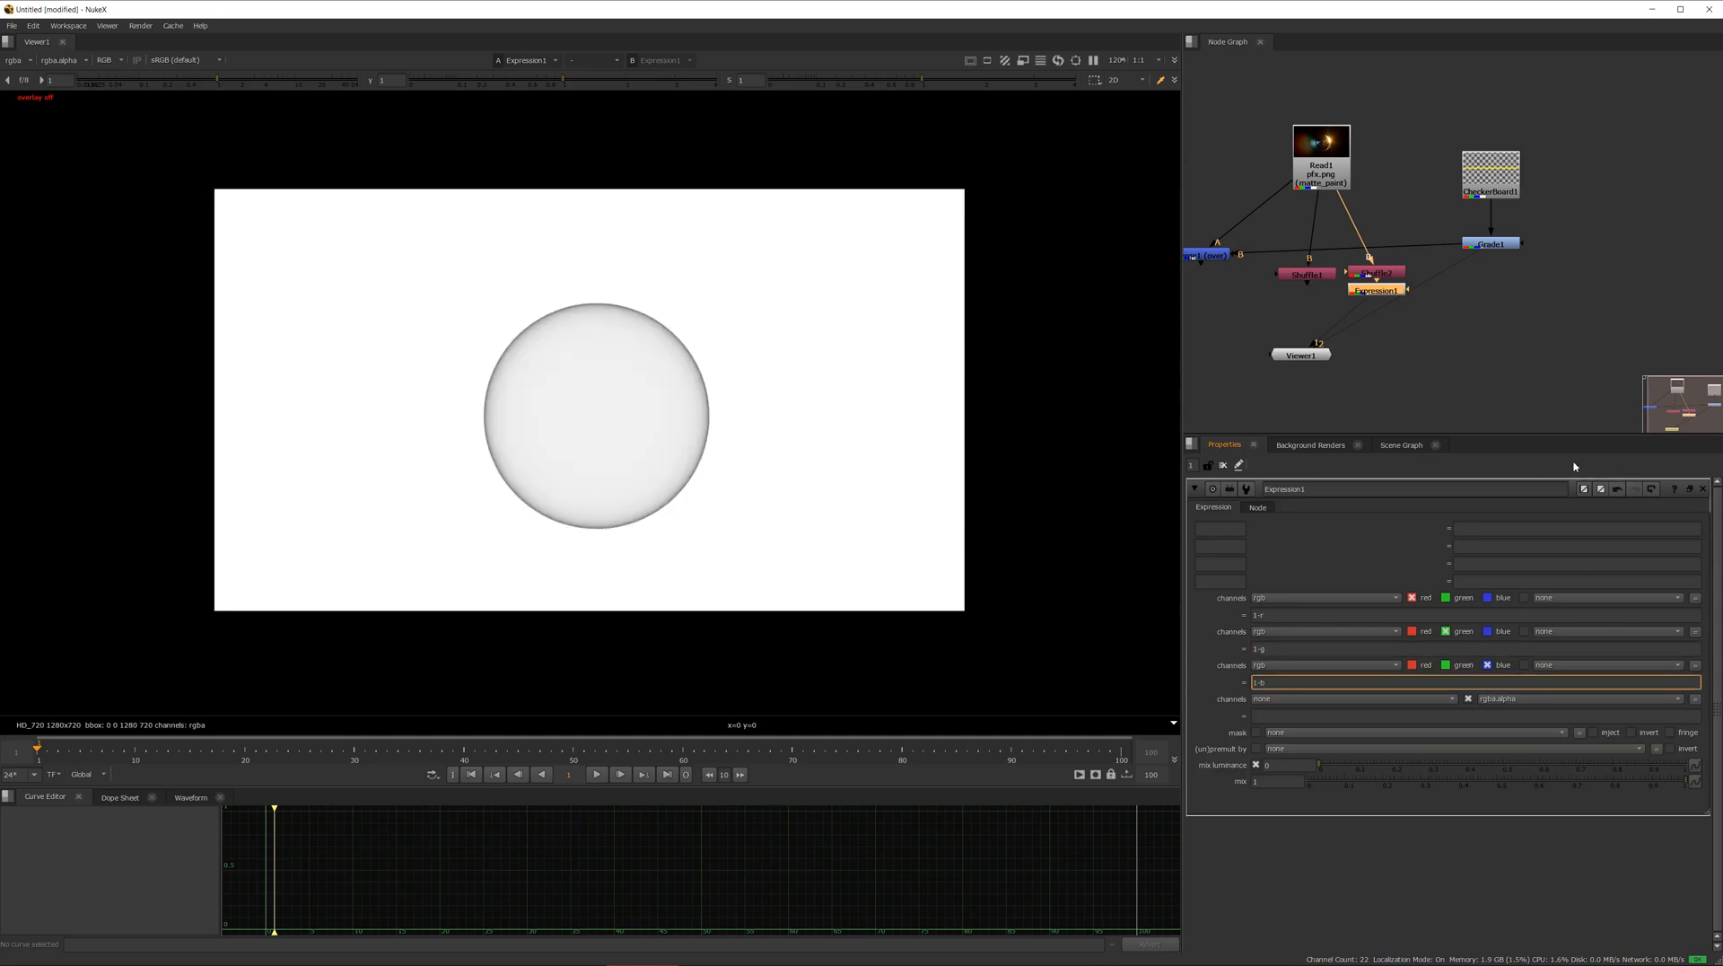
Replace the Expression node below the alpha Shuffle with an Invert node and change the channels it affects
left_click(1378, 290)
key("Delete")
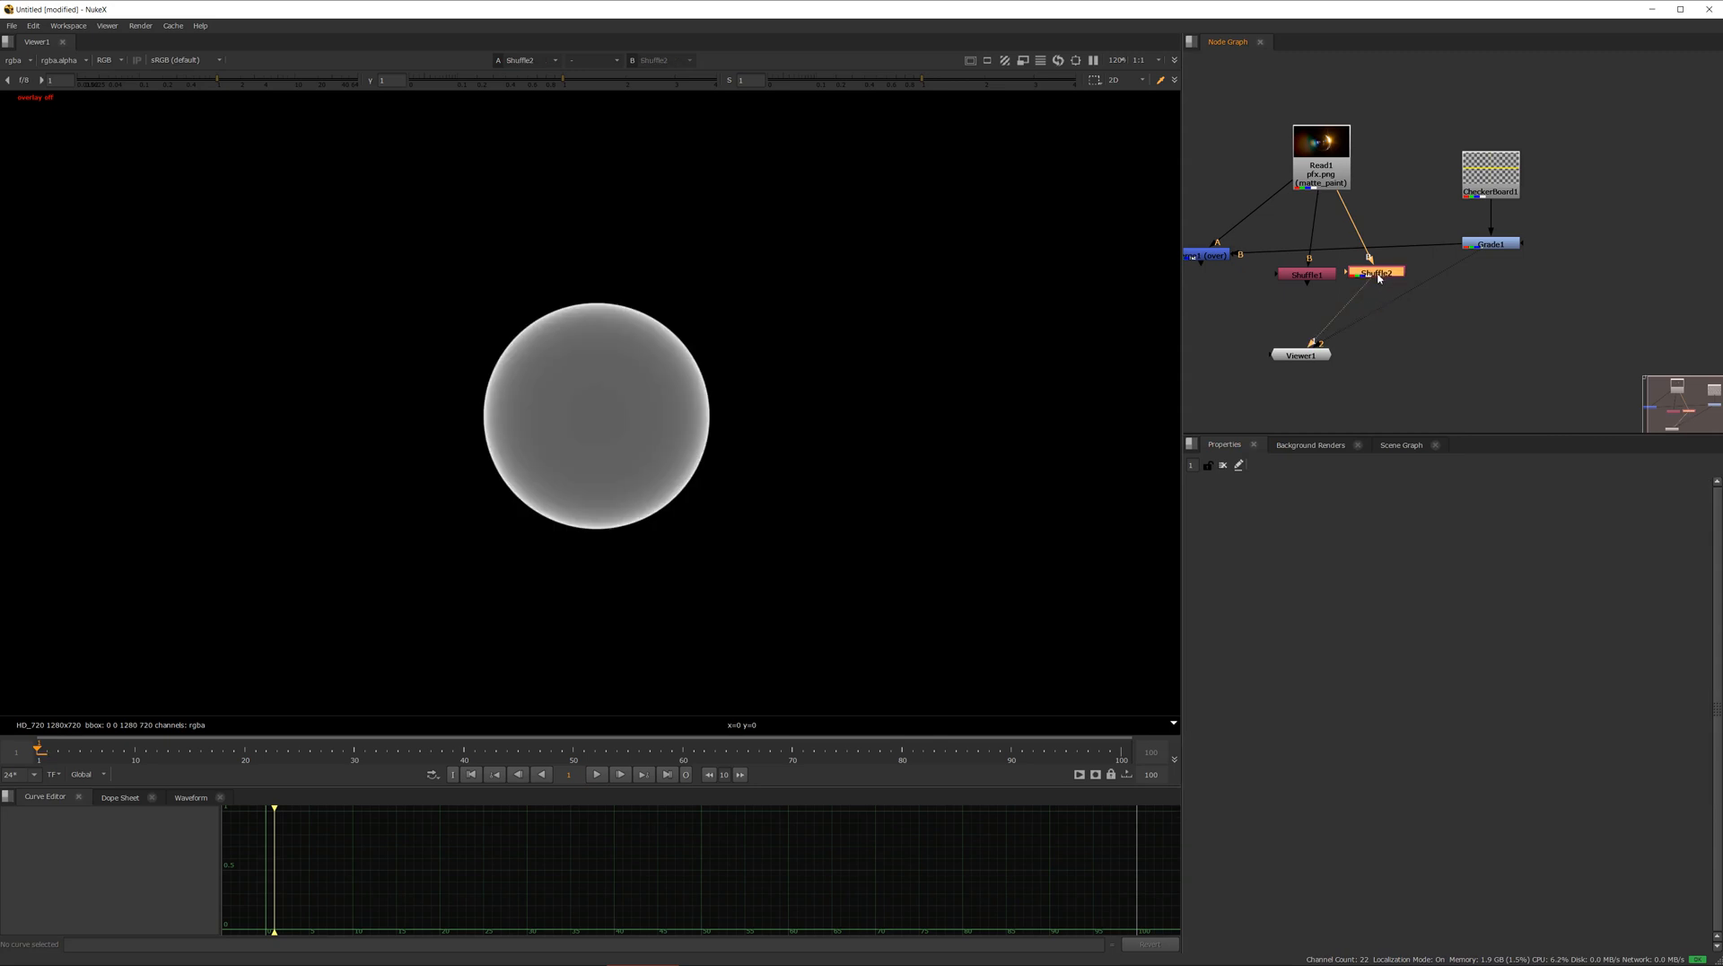
key("Tab")
type("invert")
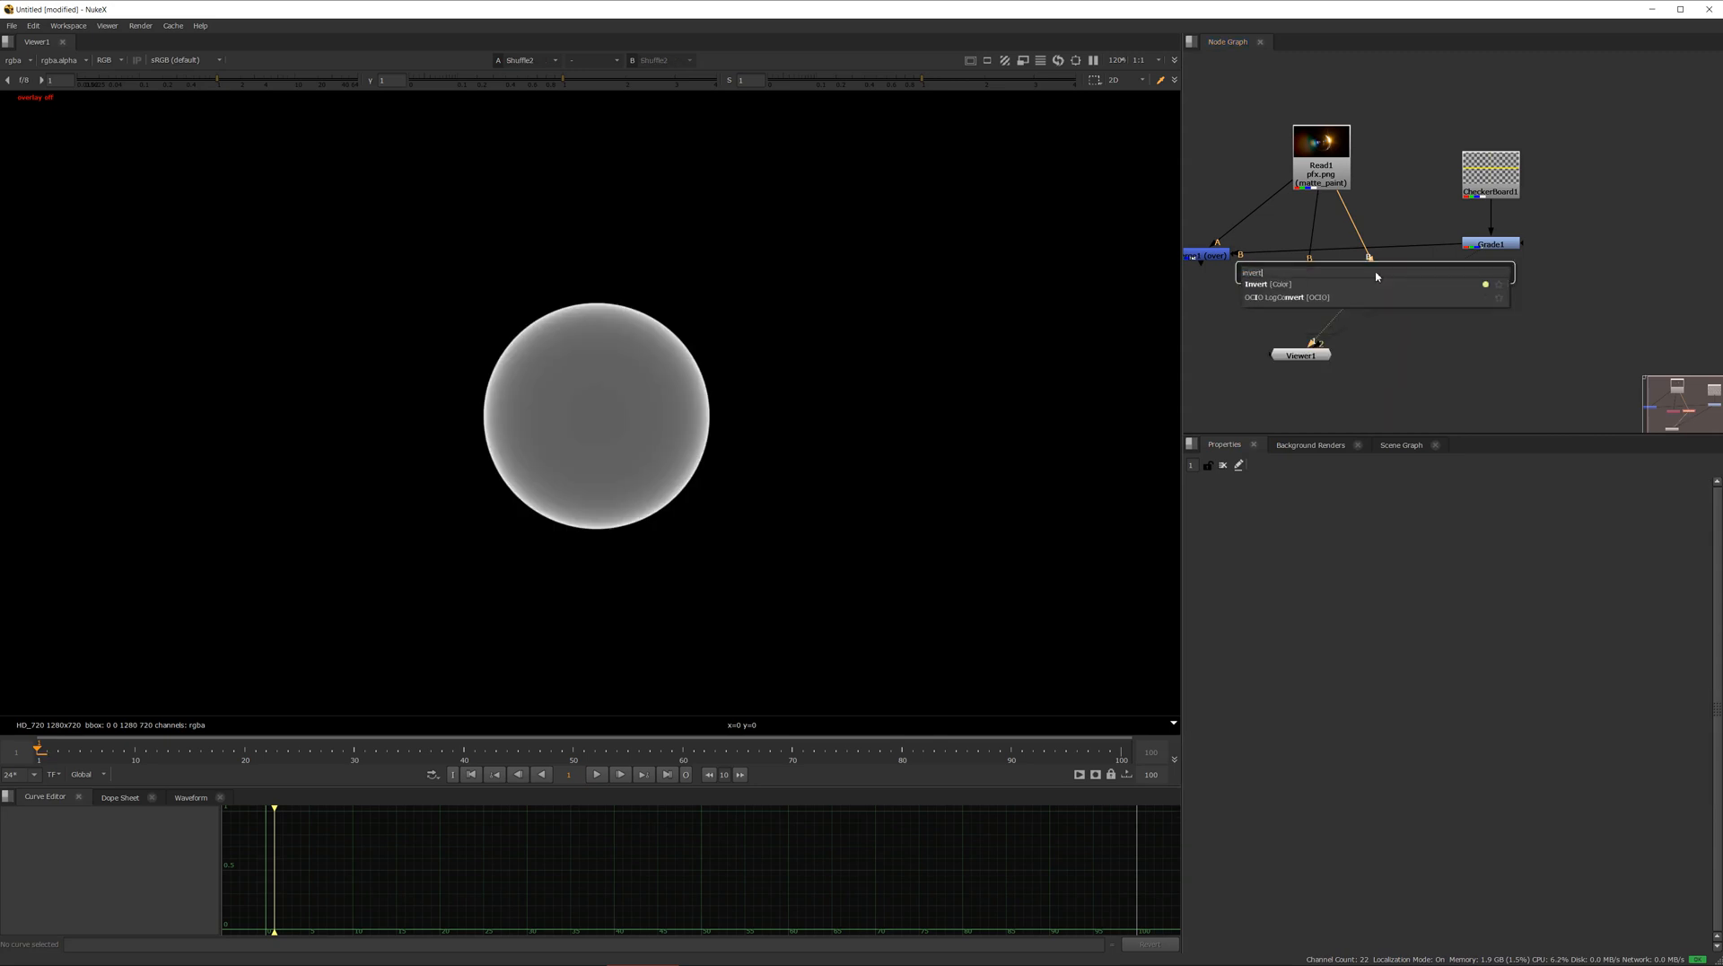
key("Return")
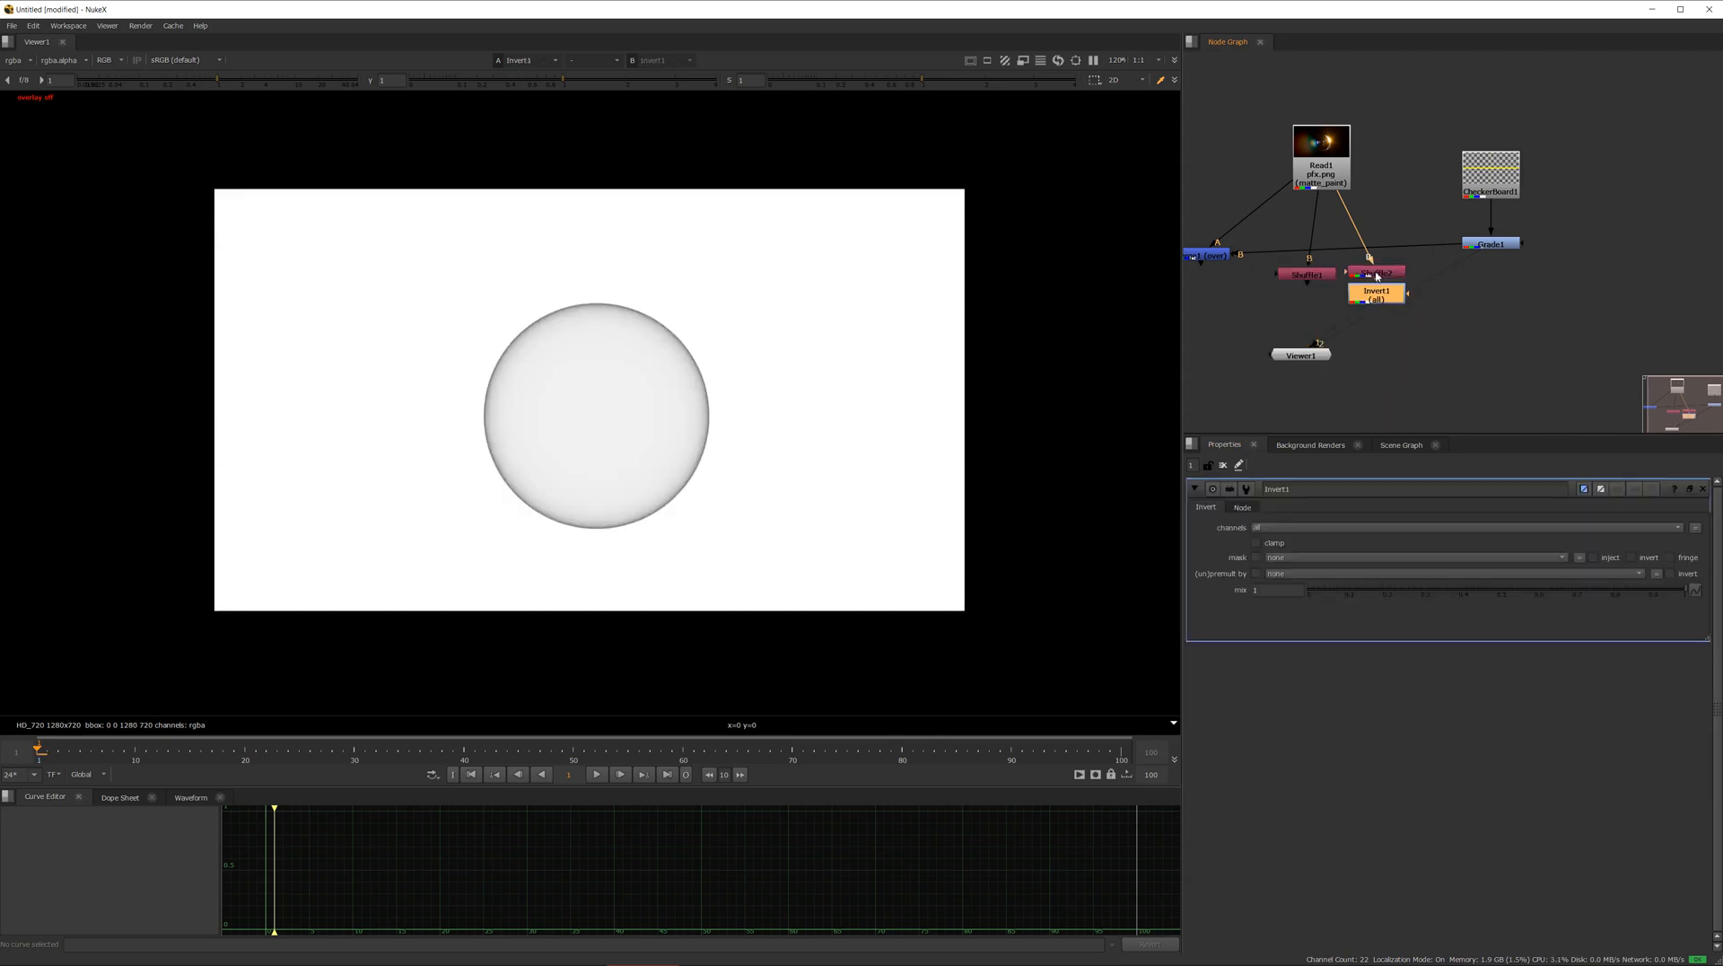
left_click(1289, 531)
left_click(1301, 567)
Add a Merge below Grade1 with the Invert as A and Grade1 as B, and set its operation to multiply
left_click_drag(1387, 290, 1485, 244)
key("m")
left_click_drag(1467, 311, 1499, 312)
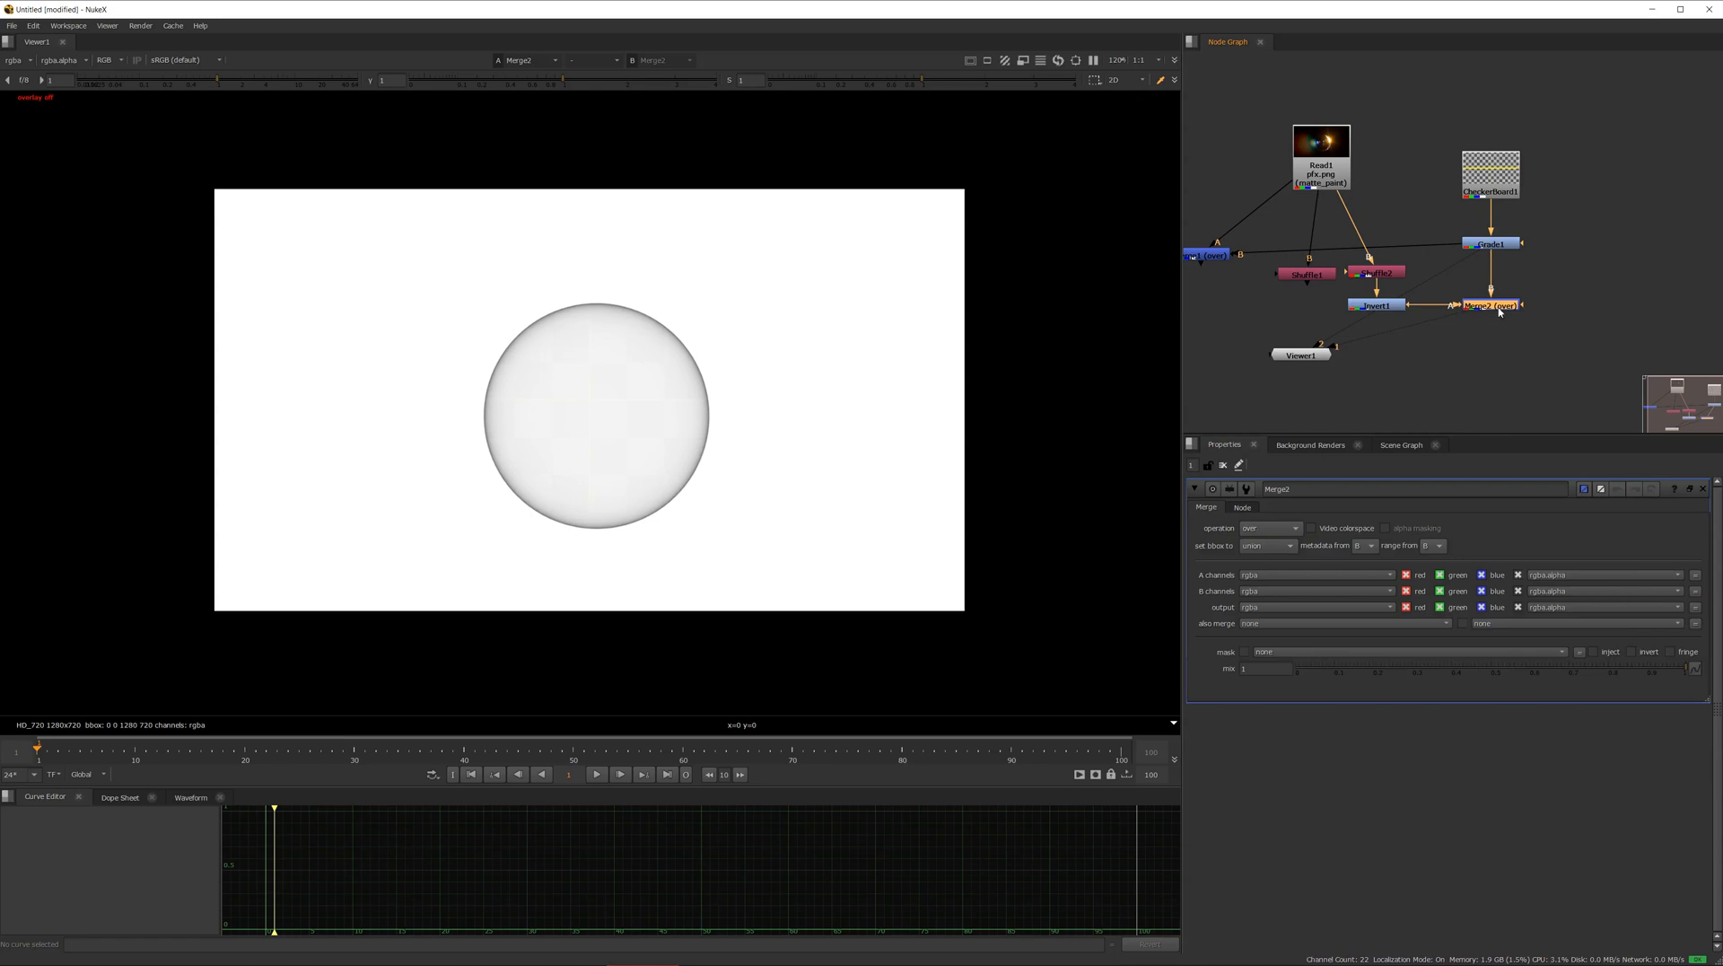
left_click(1268, 529)
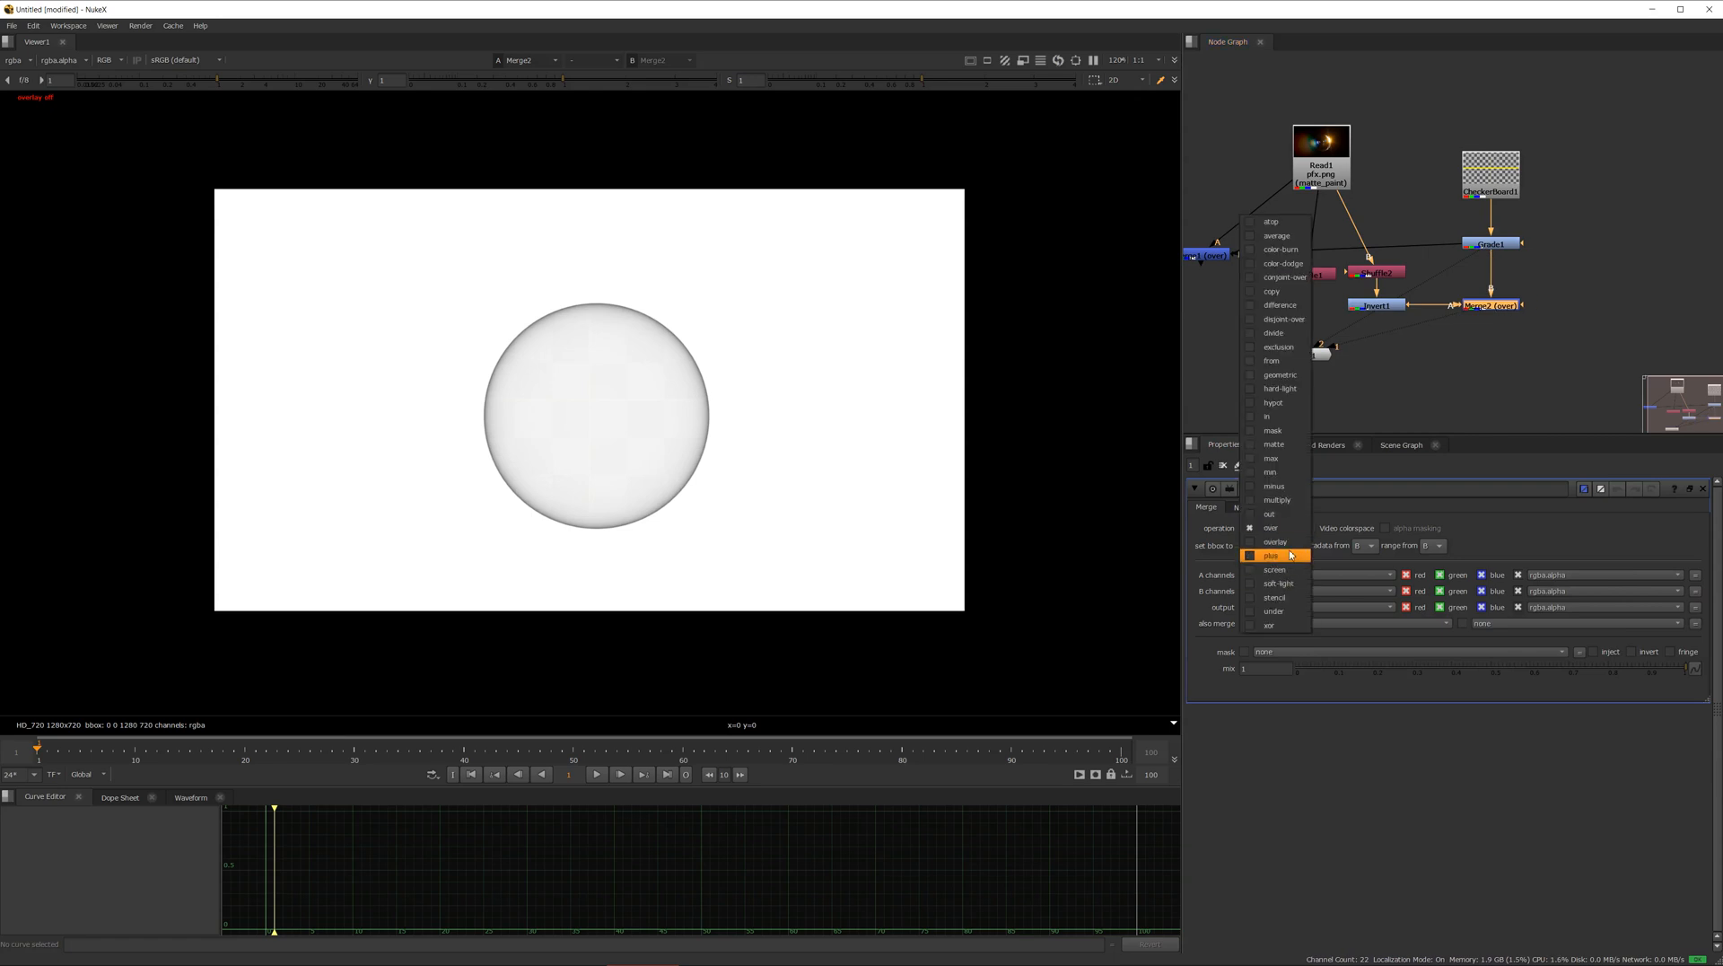
left_click(1290, 500)
Move Viewer1 and Shuffle1 down to free up space, and check the outputs with the alpha channel display toggled
left_click_drag(1303, 356, 1419, 401)
left_click_drag(1317, 276, 1303, 311)
middle_click_drag(868, 388, 869, 383)
key("a")
key("a")
key("1")
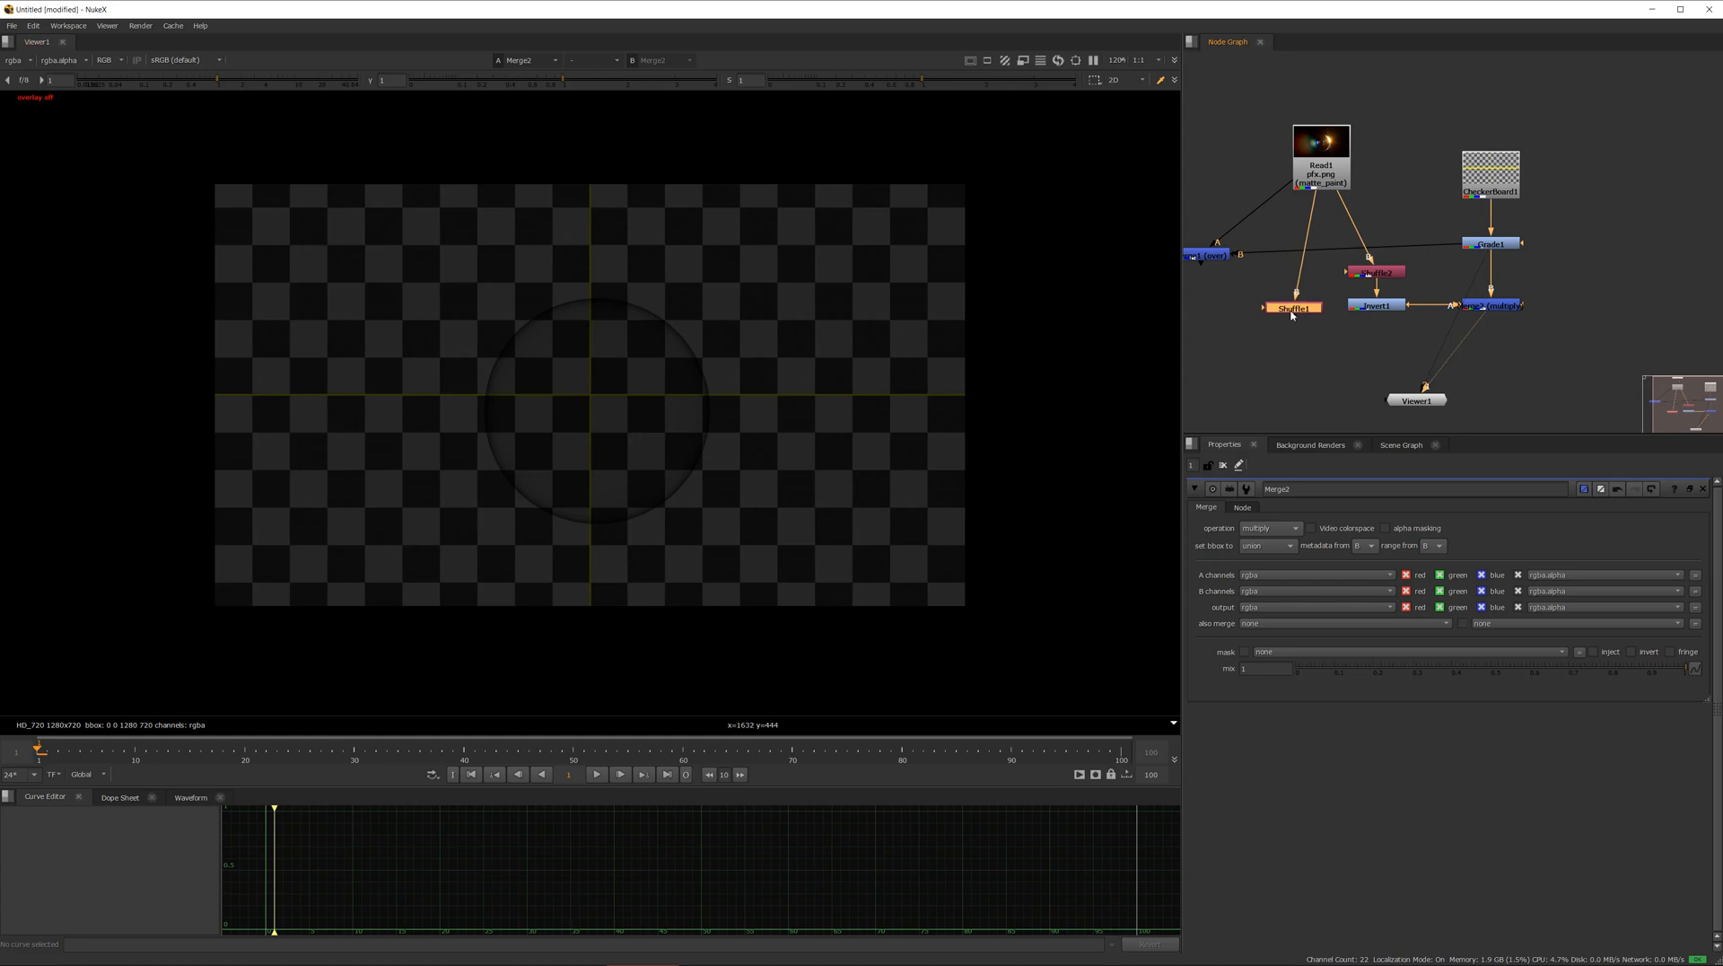
key("a")
Add another Merge below the Invert with Shuffle1 as A and the multiply merge as B, and shift the original over merge slightly
left_click_drag(1297, 315, 1293, 319)
key("m")
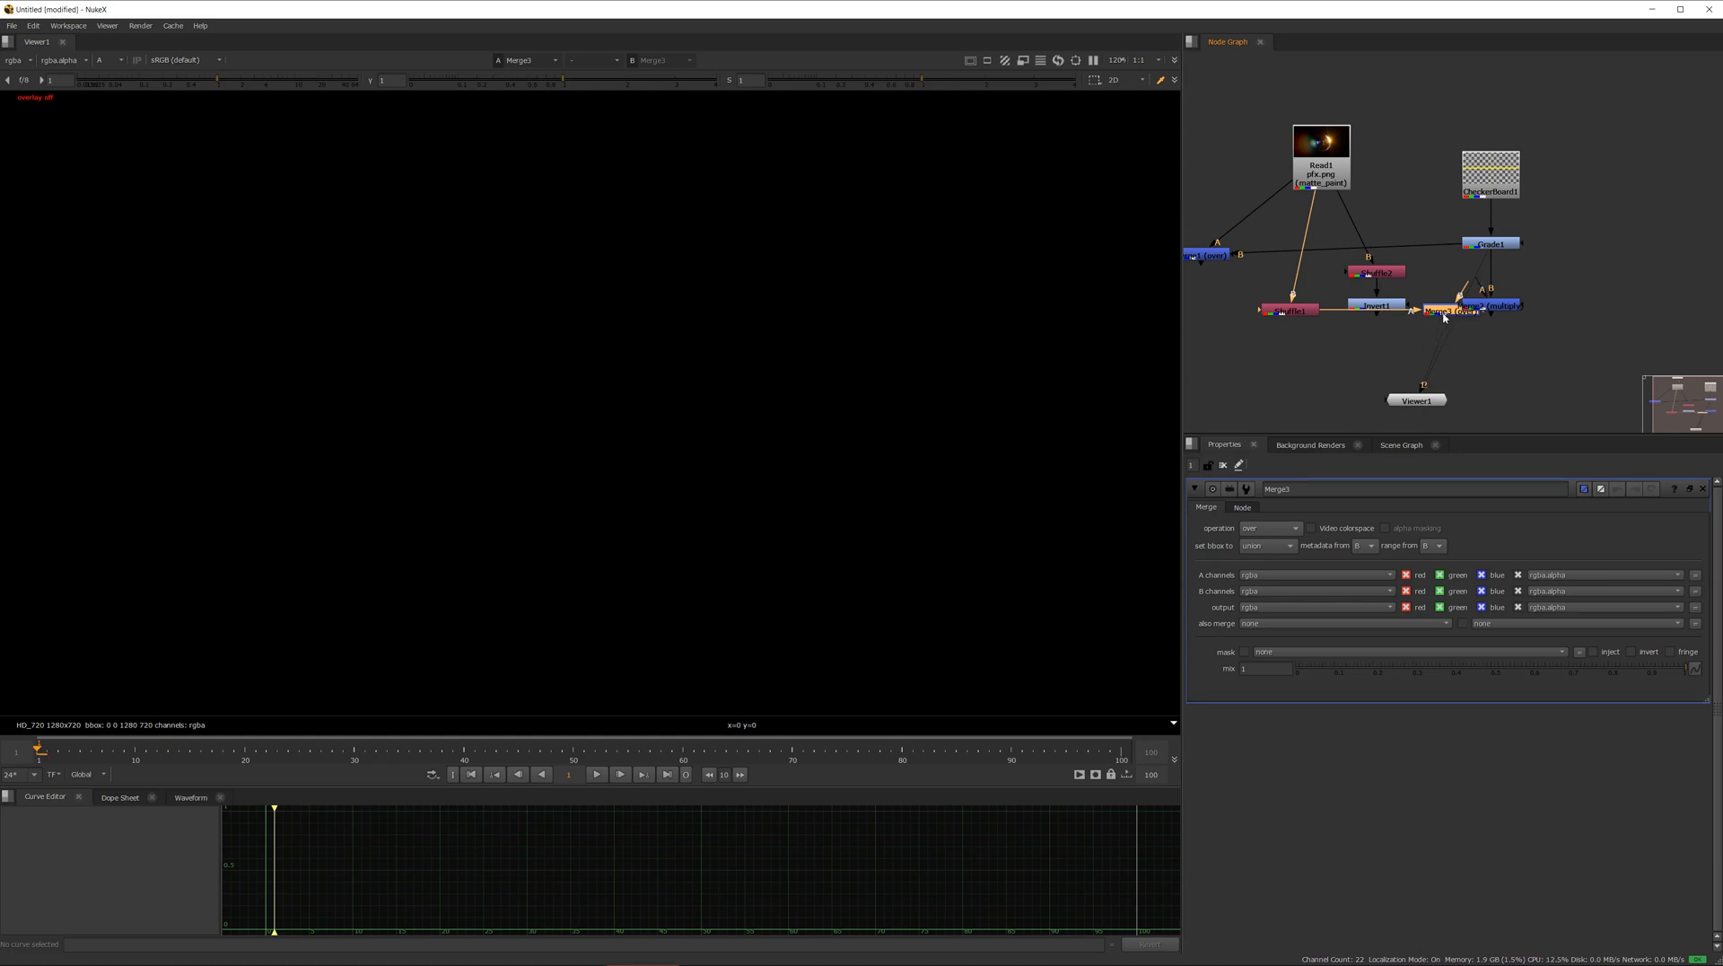
left_click_drag(1447, 314, 1370, 373)
mouse_move(1478, 284)
left_mouse_down()
mouse_move(1398, 310)
mouse_move(1498, 311)
left_mouse_up()
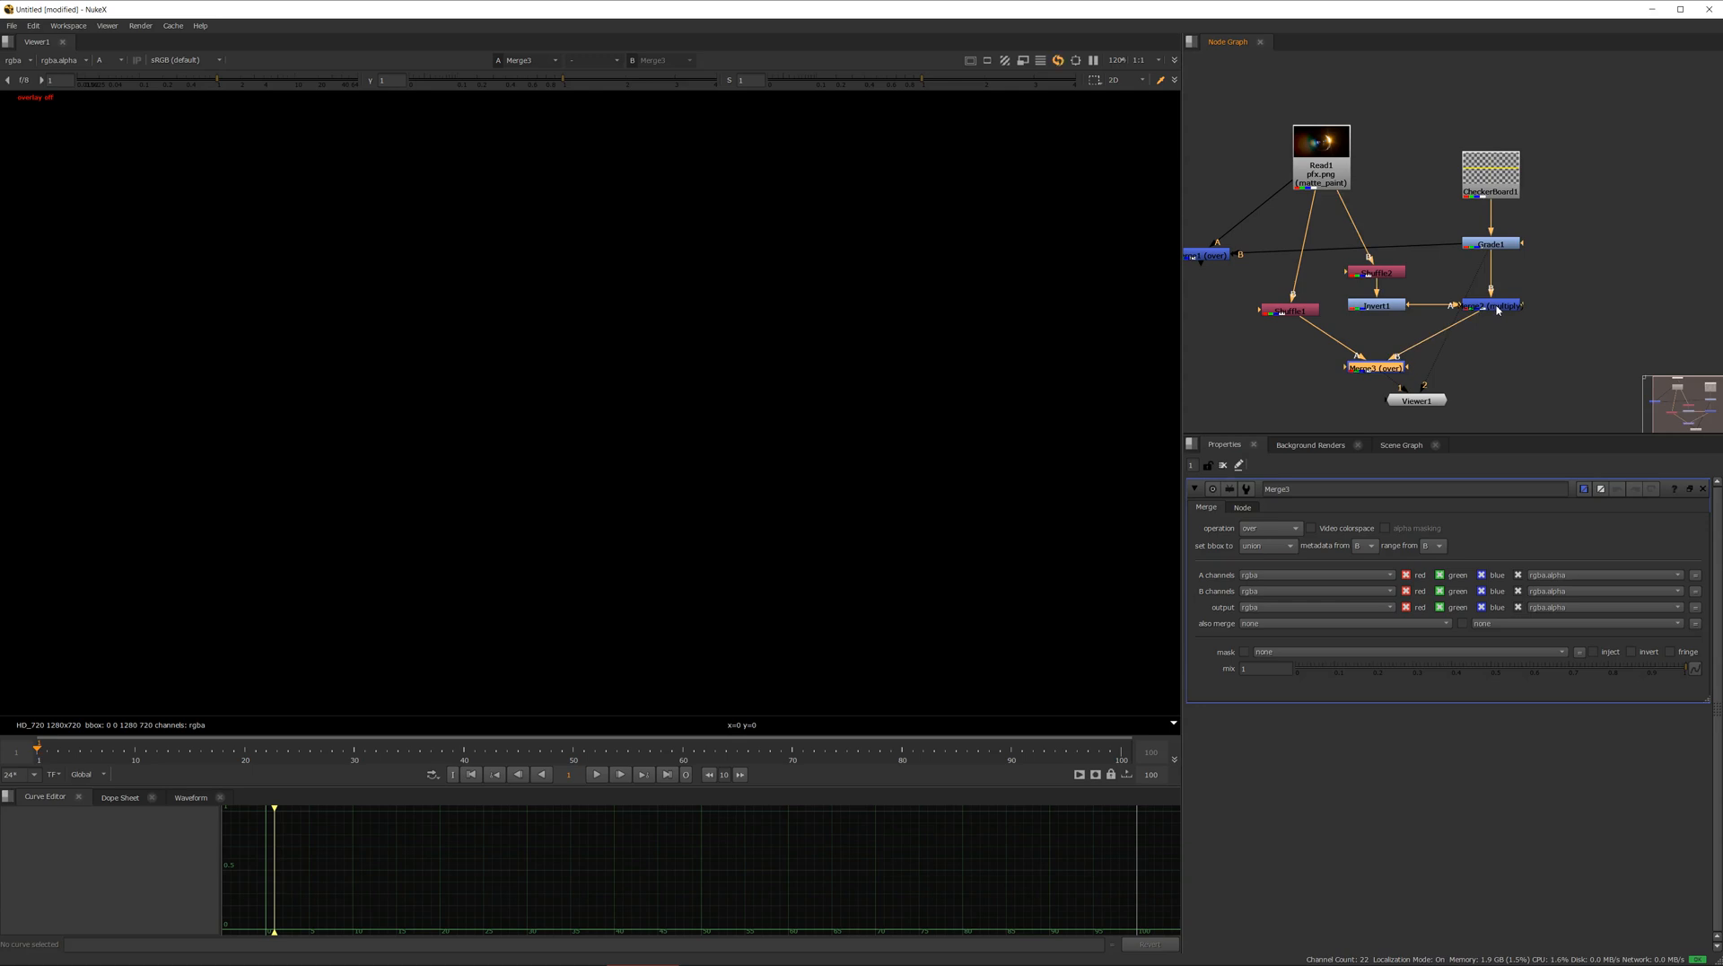
left_click_drag(1243, 254, 1256, 244)
Examine the multiply merge, the alpha Shuffle and the Invert outputs in the viewer
left_click(1497, 309)
key("2")
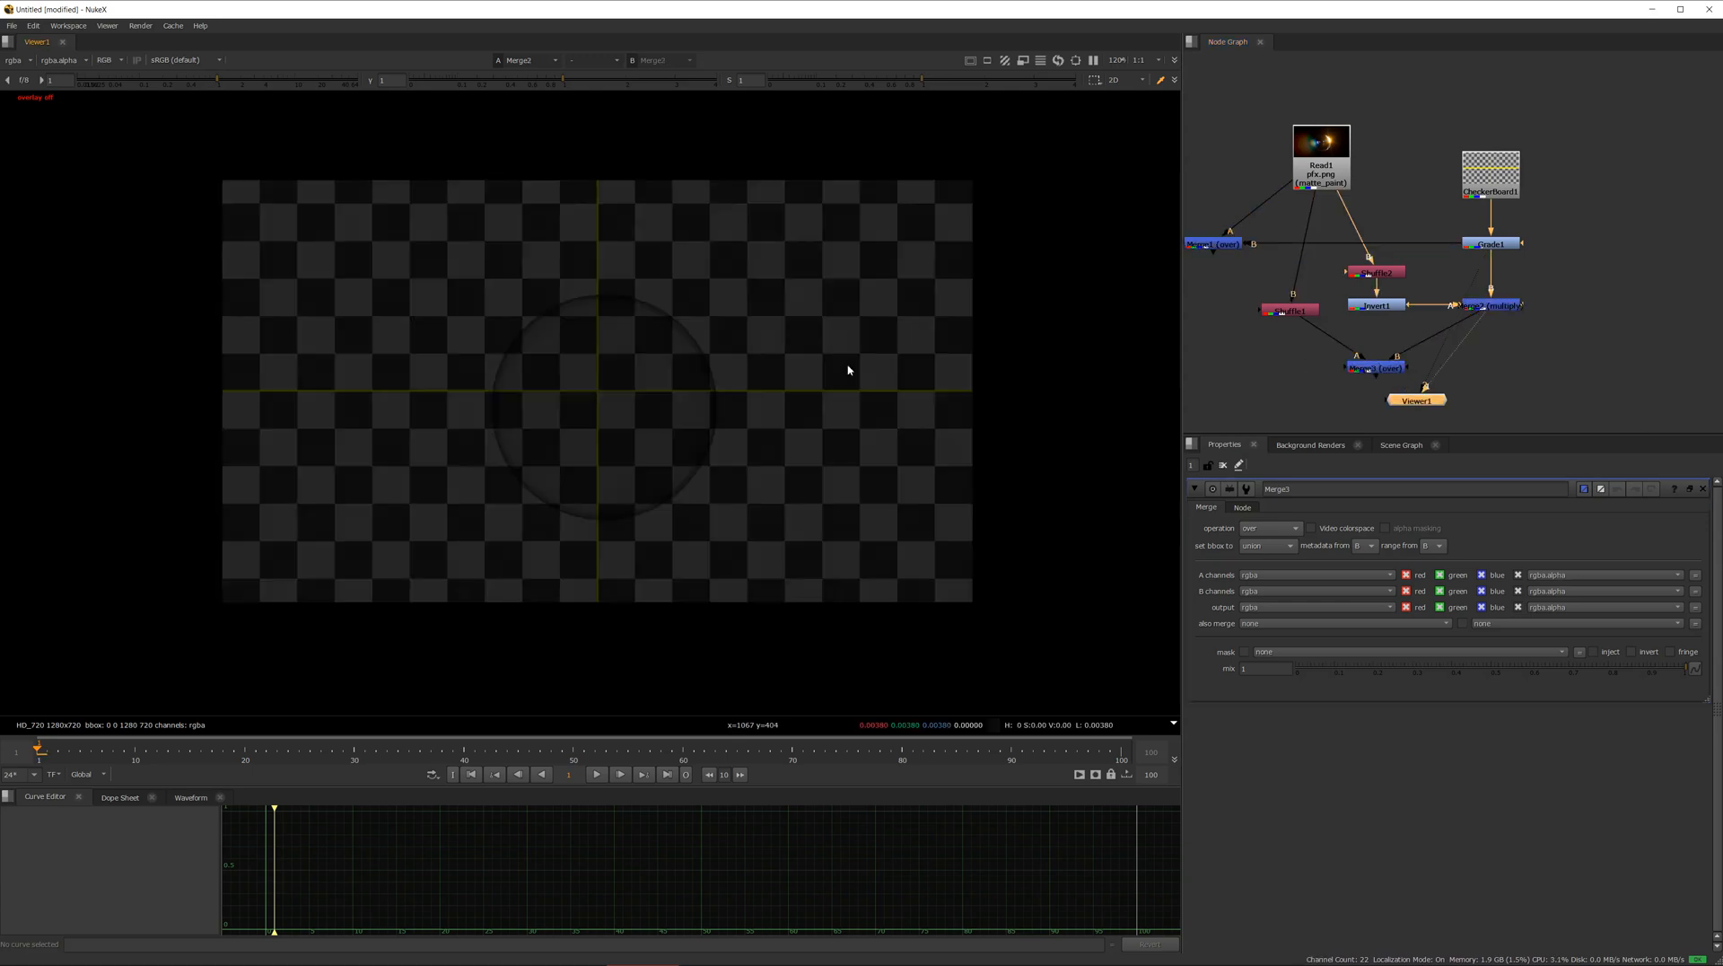
left_click(1495, 307)
left_click(1383, 275)
key("2")
left_click(1380, 308)
key("2")
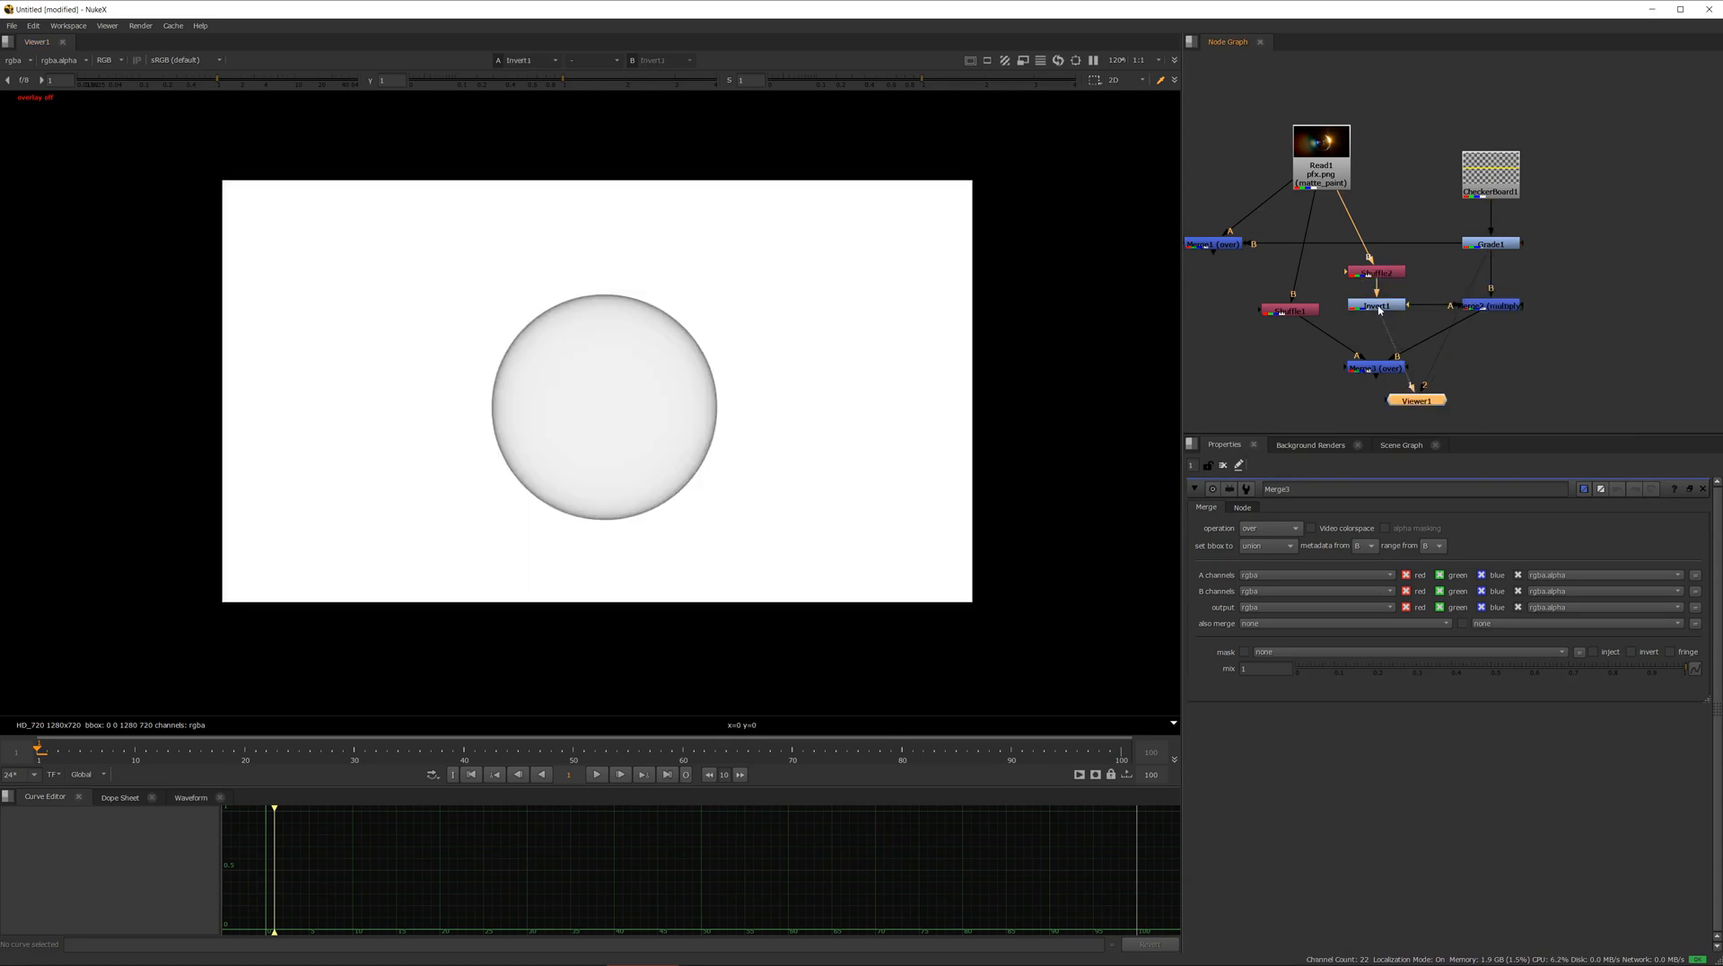
left_click(1494, 309)
key("2")
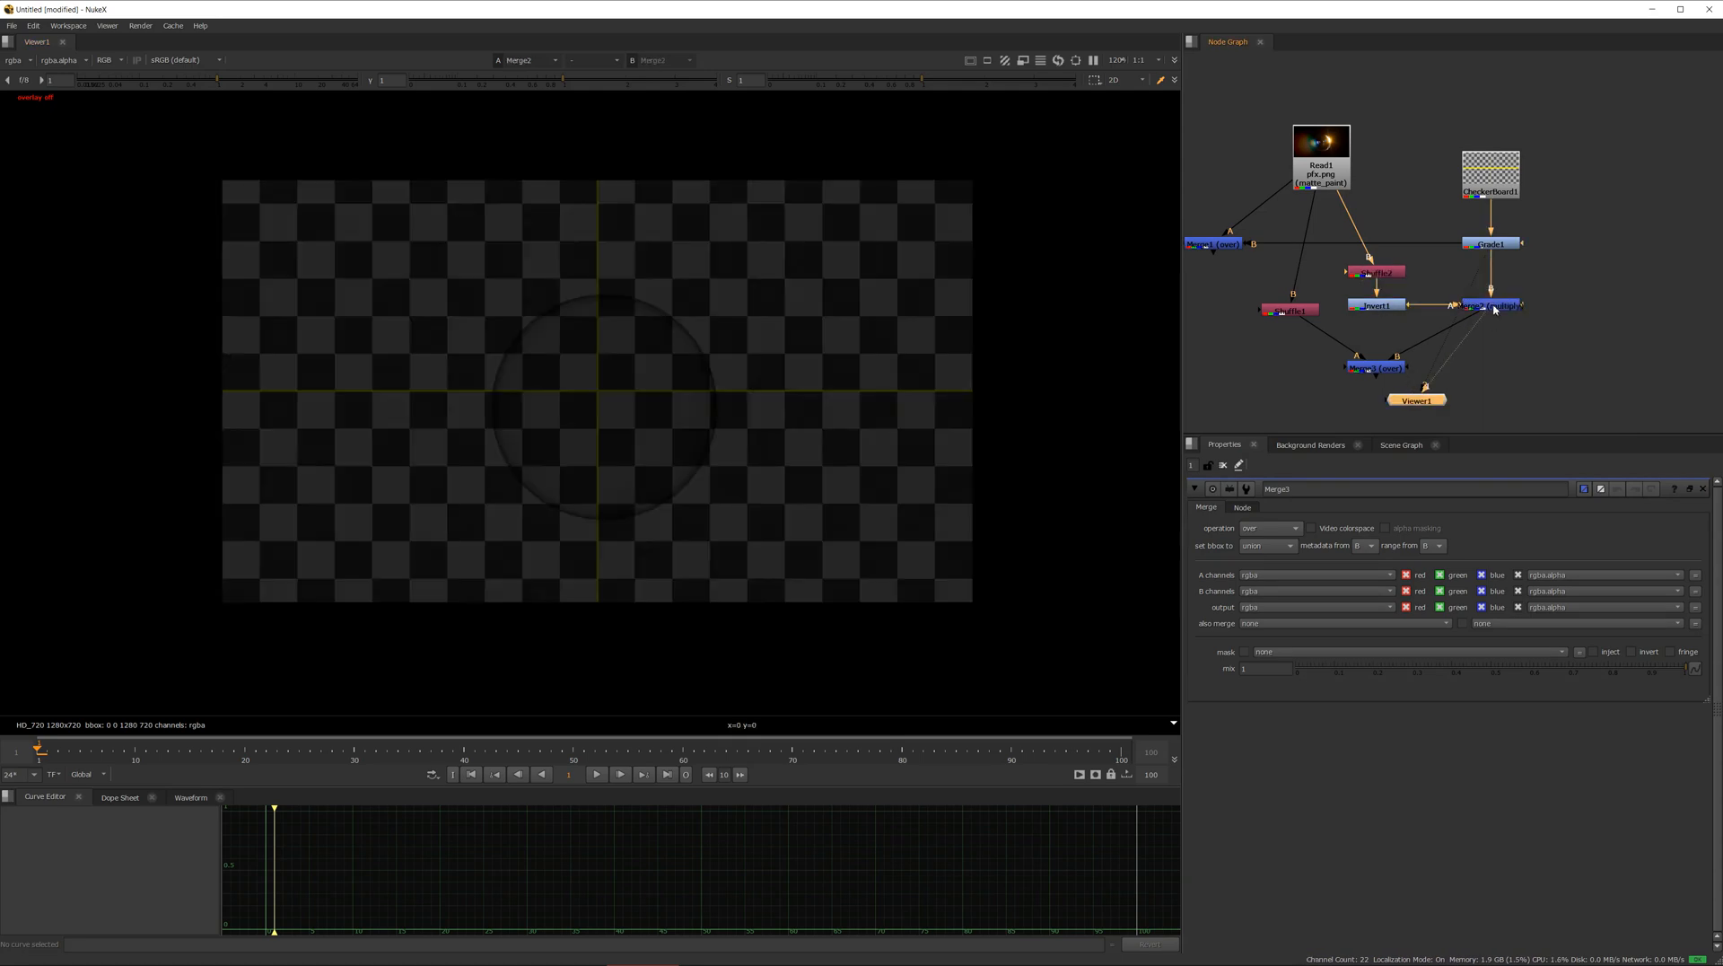
Place the newest Merge below Shuffle1, set its operation to plus, and view Shuffle1 and the merged result
left_click_drag(1368, 372, 1296, 376)
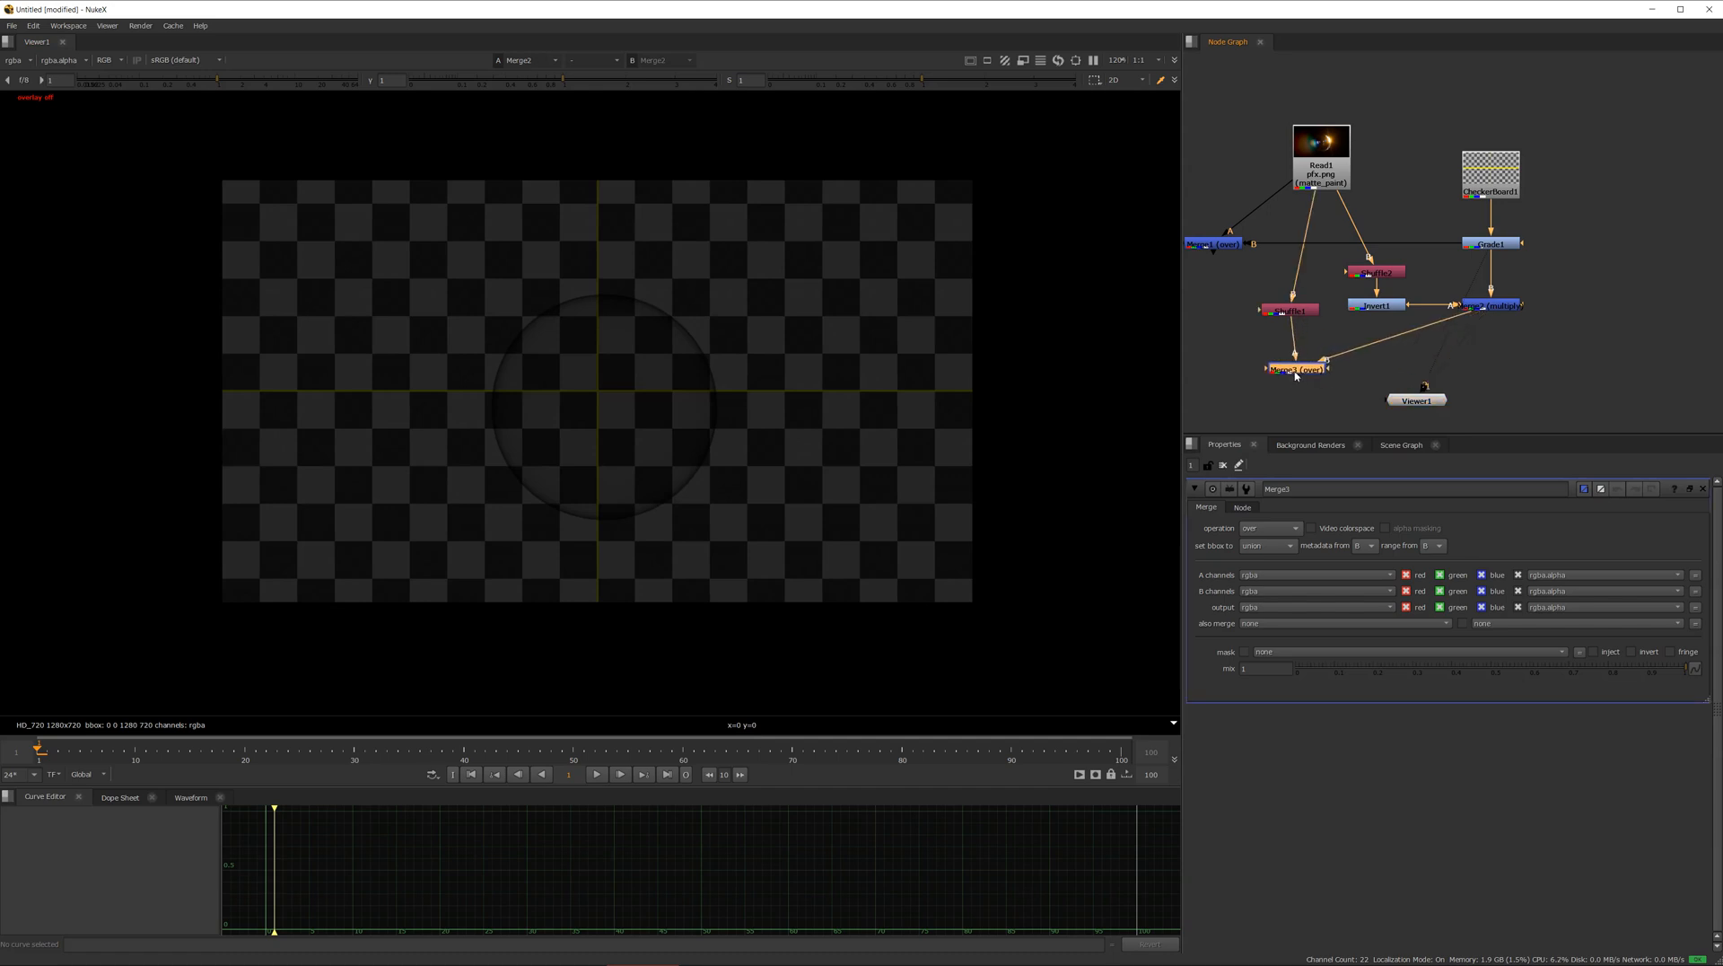
left_click(1303, 315)
key("1")
left_click(1295, 370)
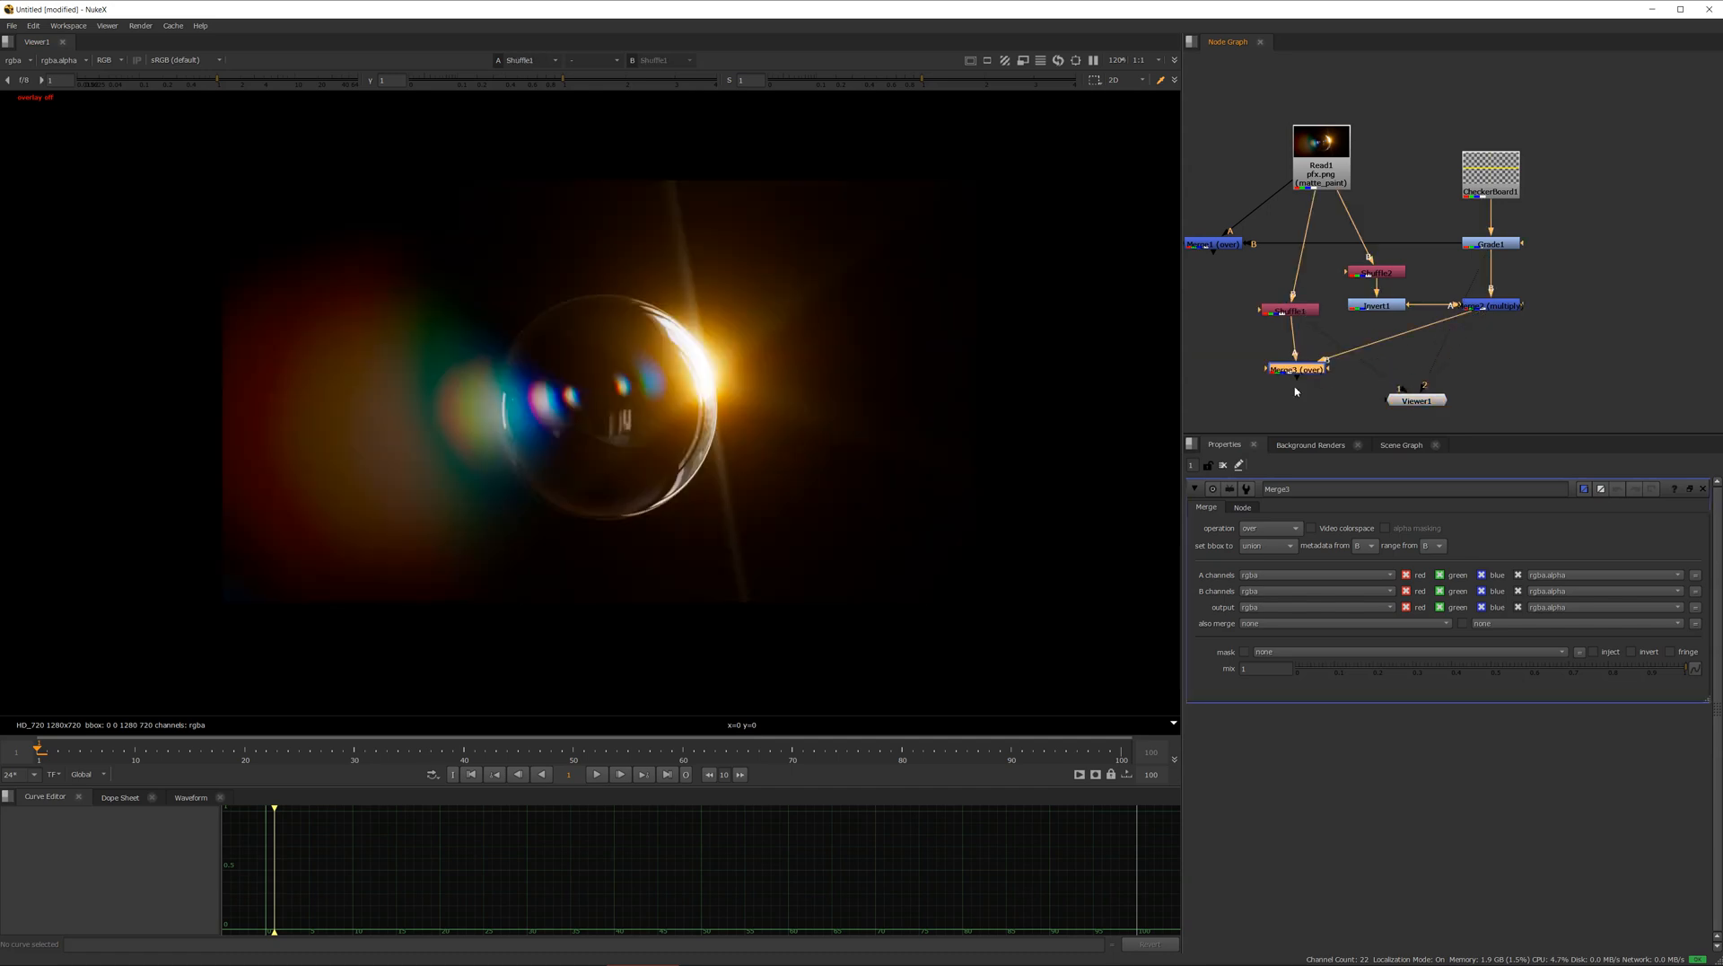
left_click(1270, 528)
left_click(1271, 557)
left_click_drag(1303, 378, 1297, 378)
key("1")
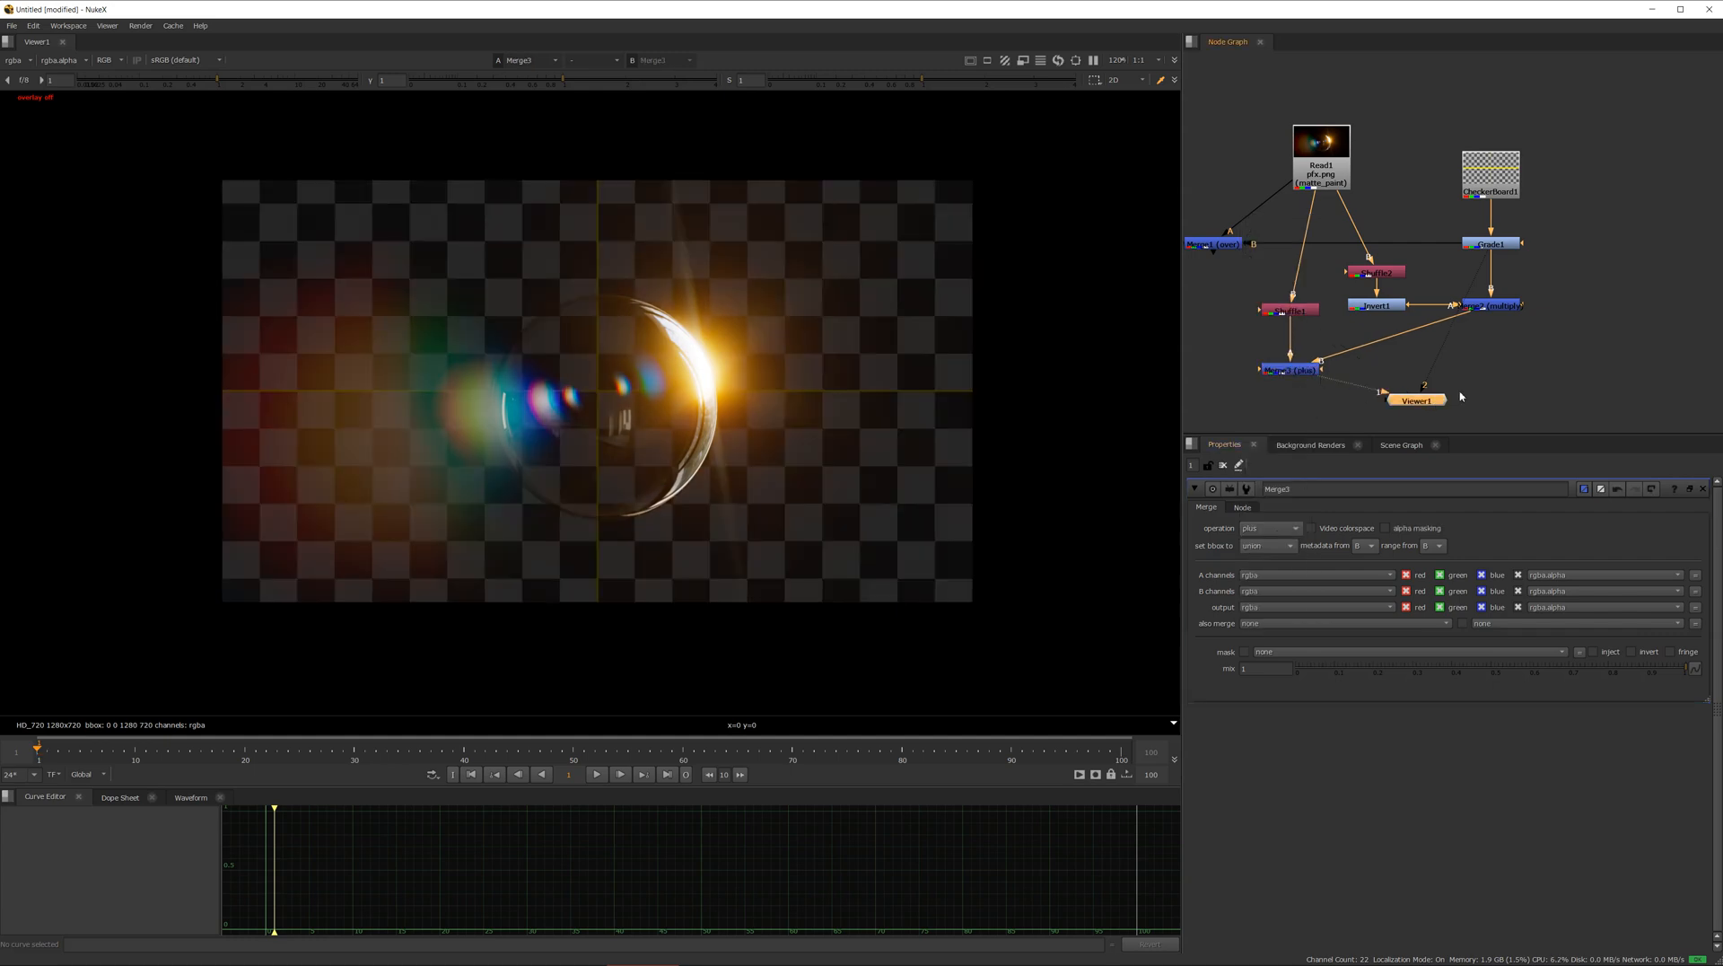
Compare the manually built plus merge with the original over merge in the viewer
middle_click_drag(1495, 397, 1539, 368)
left_click(1275, 218)
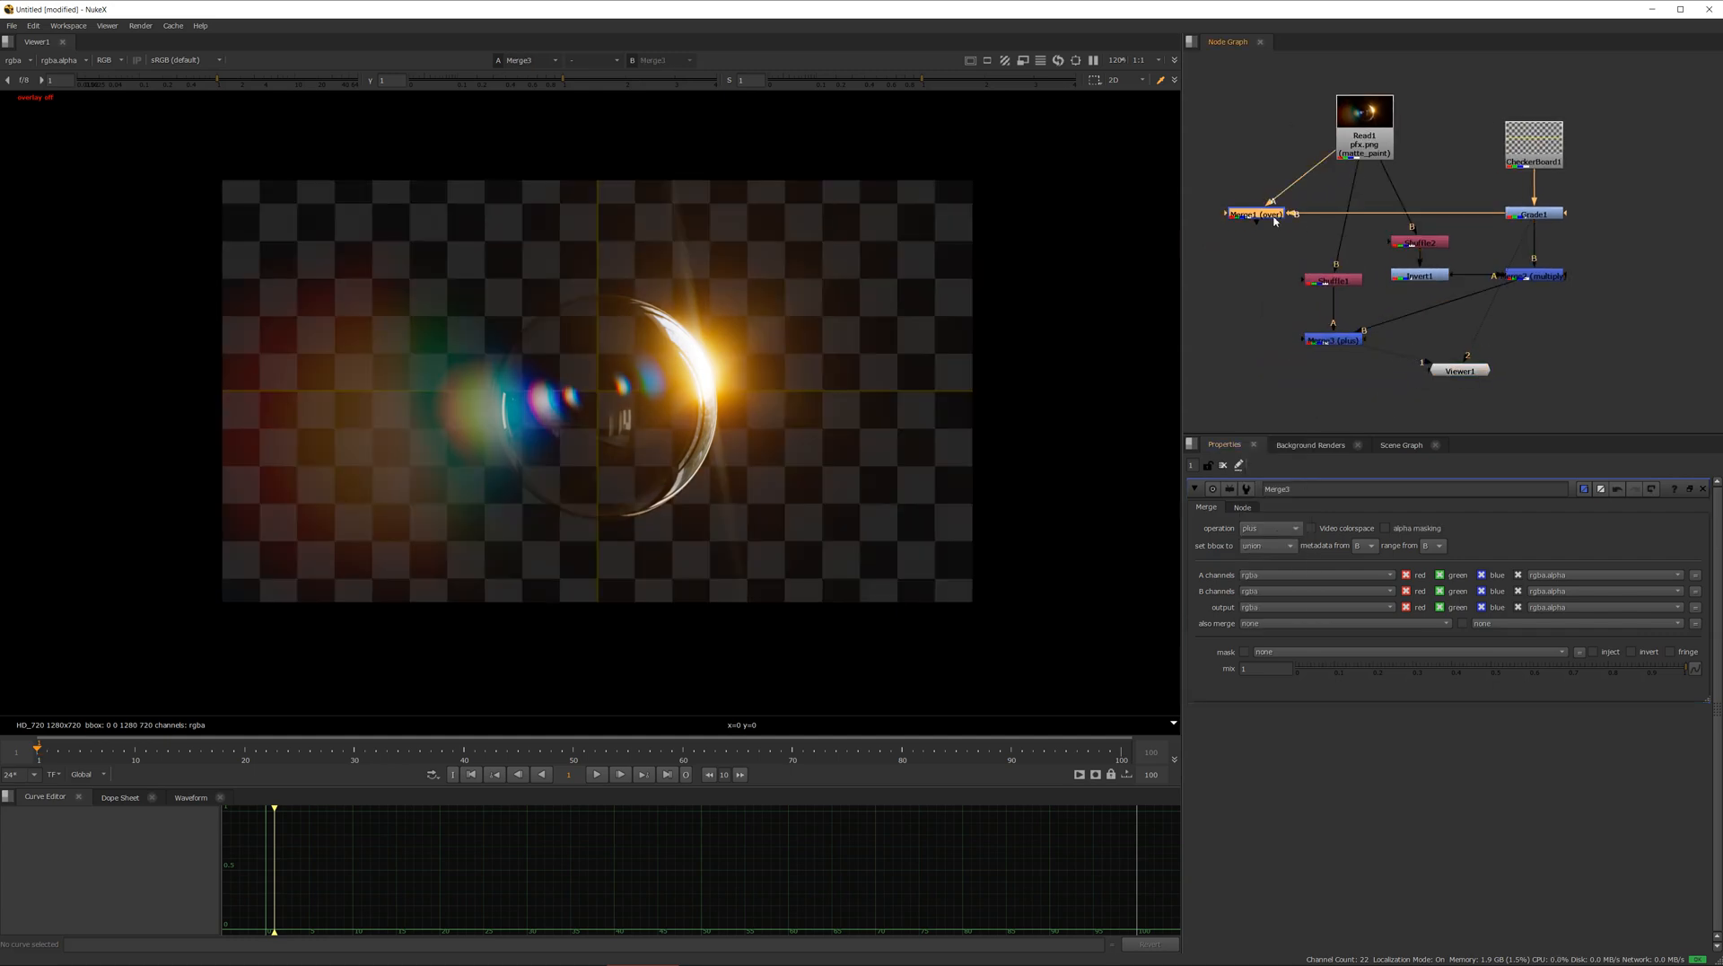
key("2")
left_click(1341, 343)
key("1")
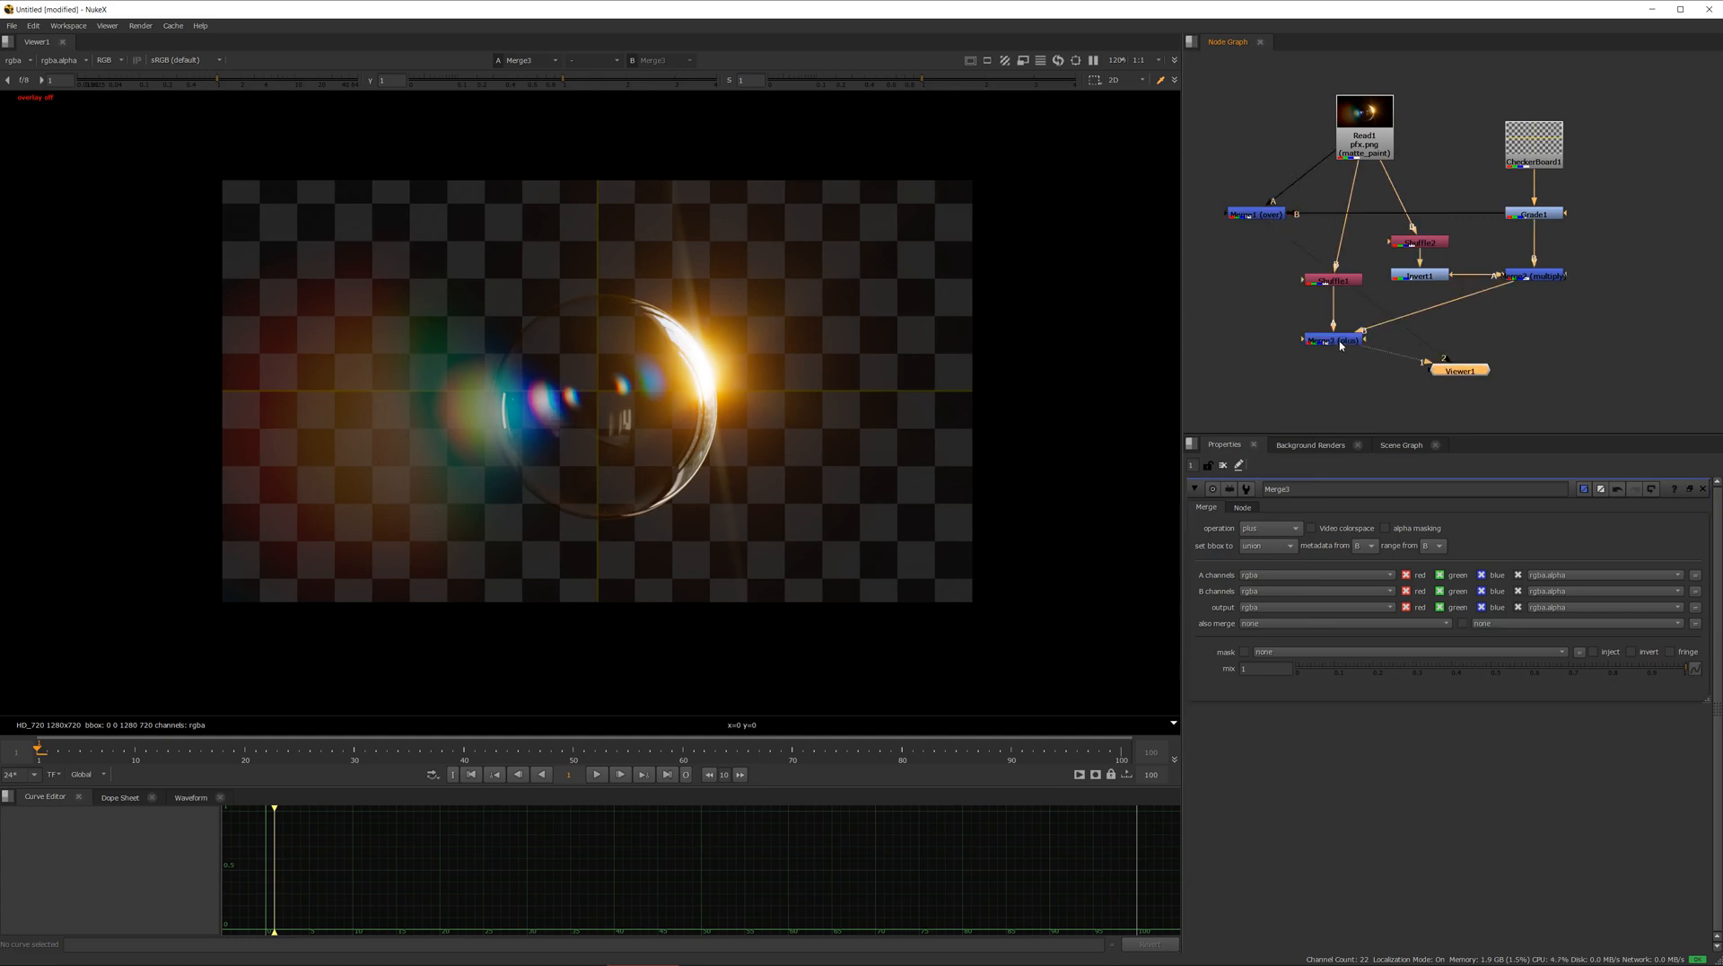
key("2")
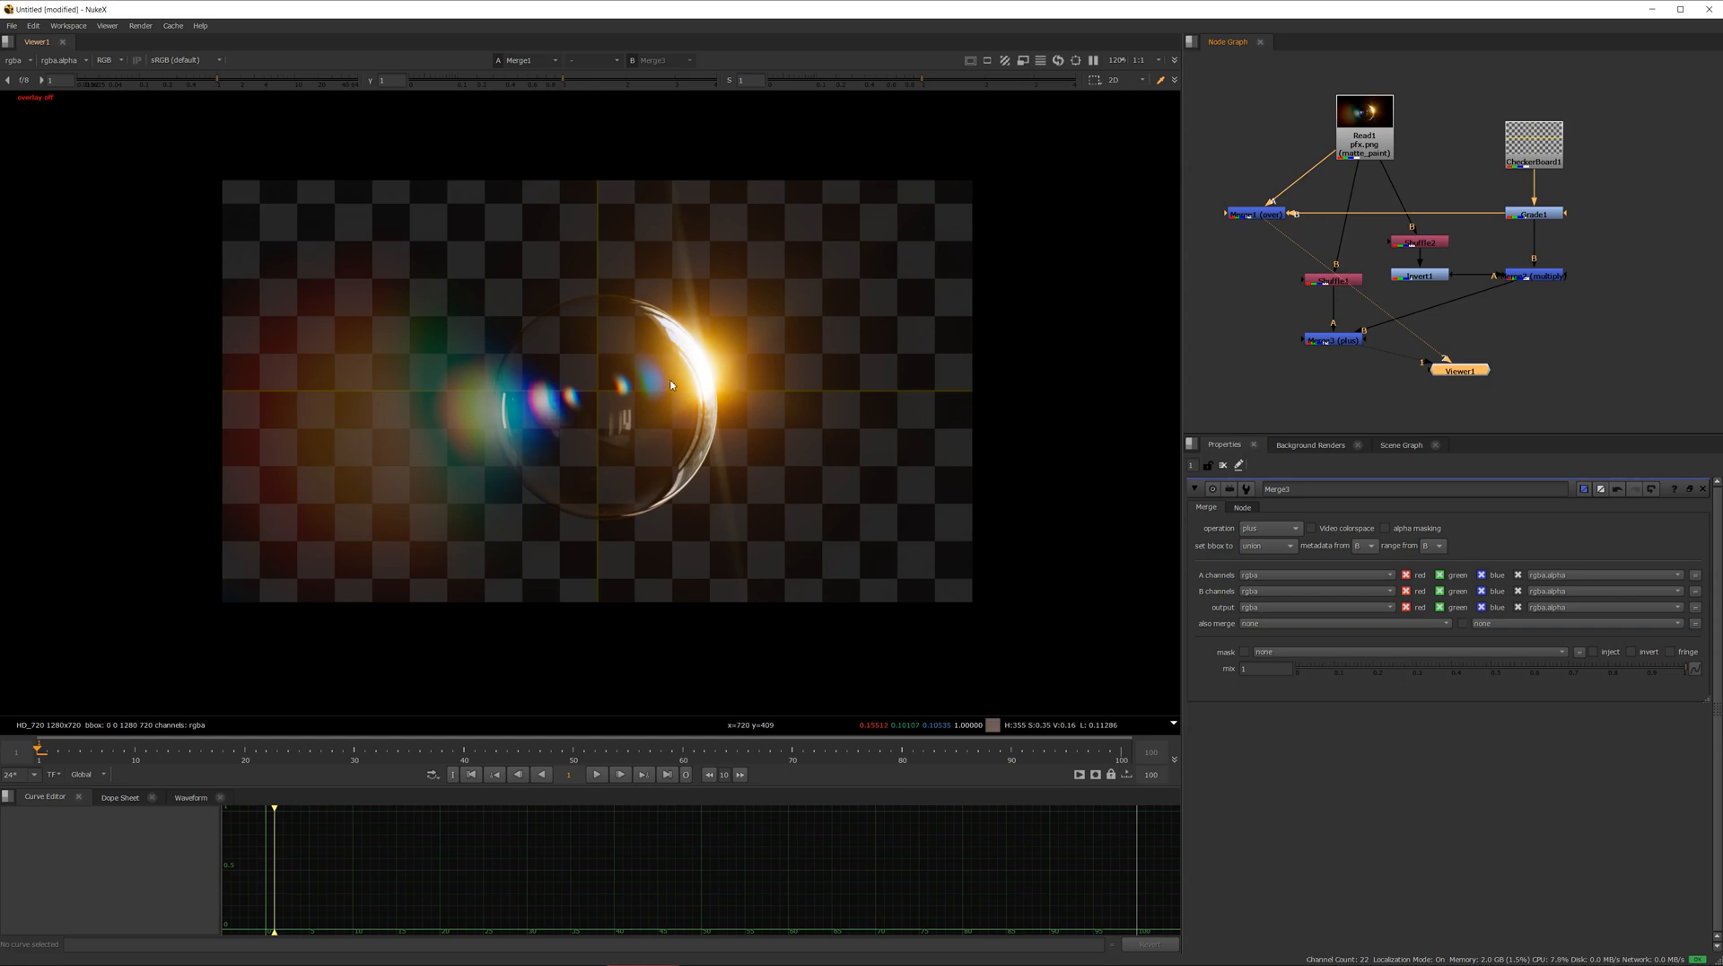
Switch to DaVinci Resolve and import pfx.png from the Desktop into the Master bin for preview
left_click(1652, 10)
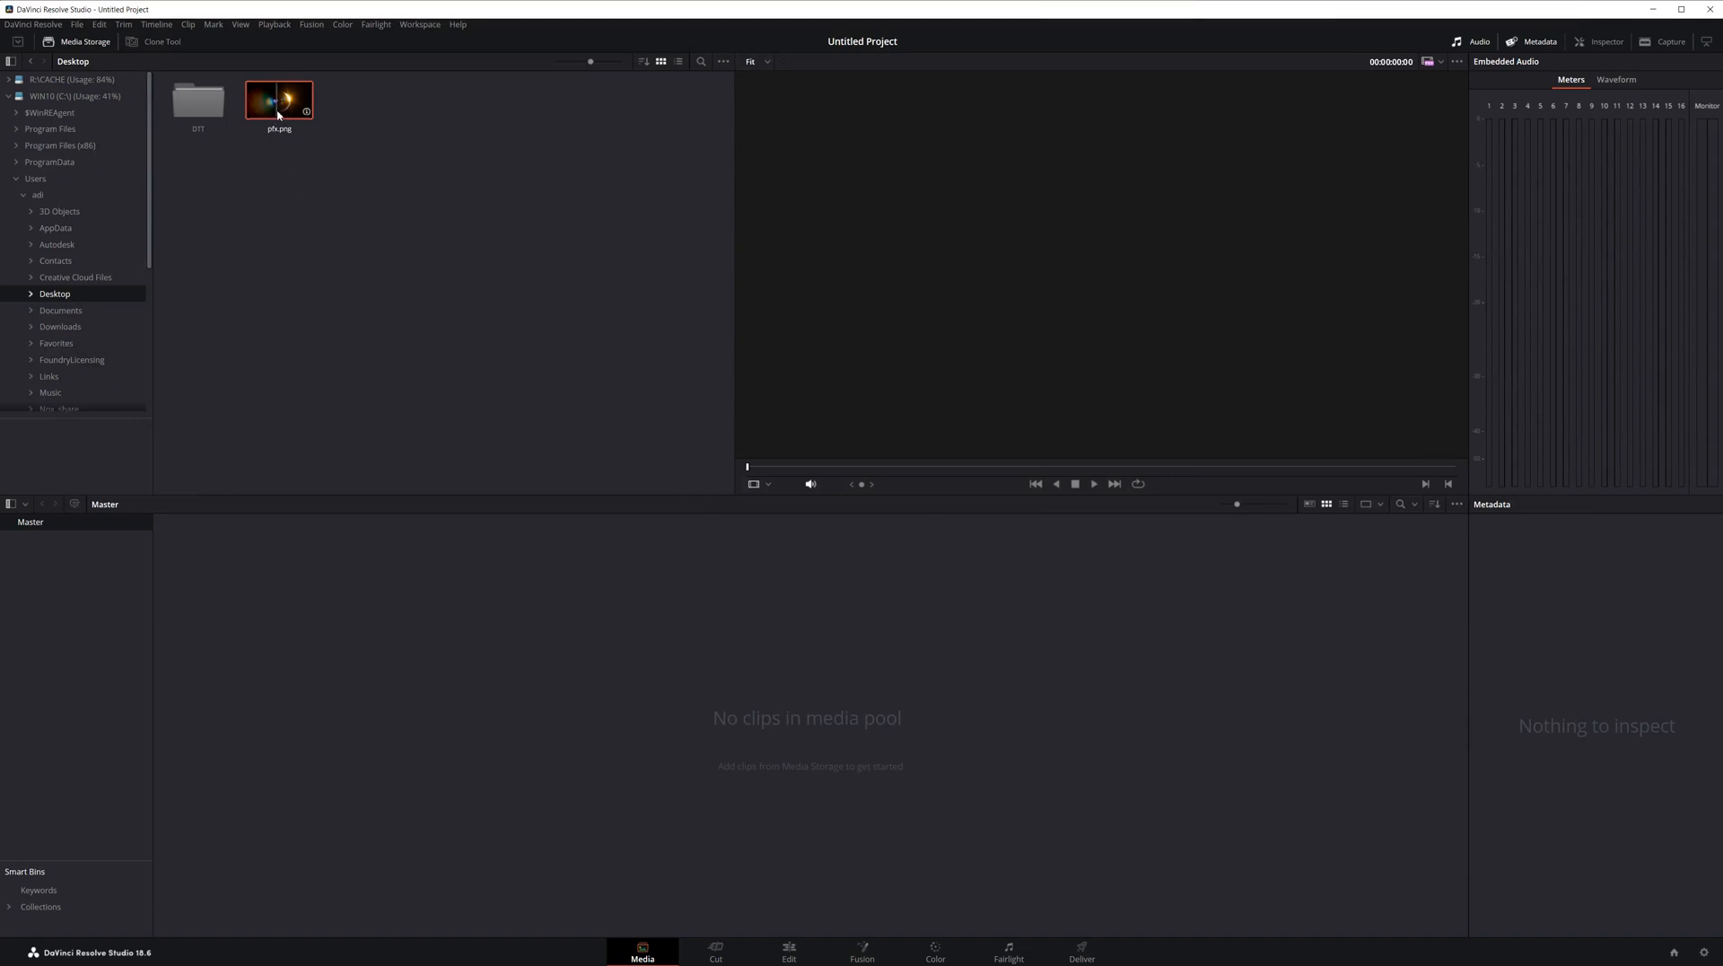
left_click_drag(277, 112, 283, 597)
left_click(195, 540)
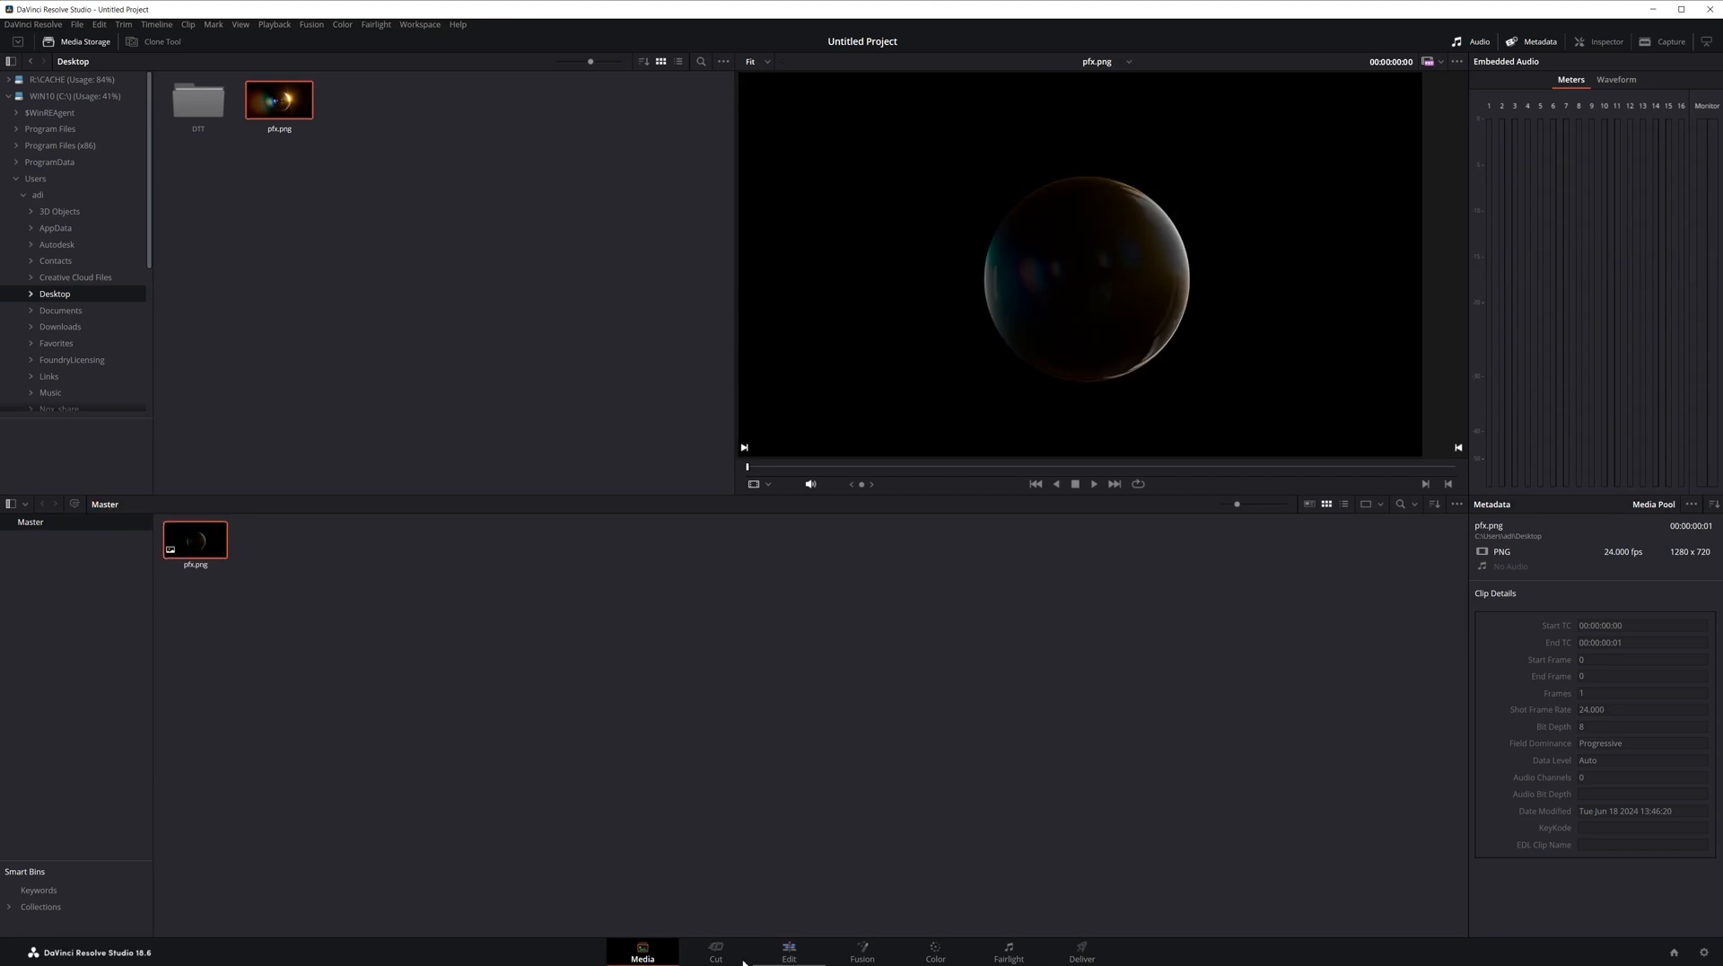
On the Cut page, create a new timeline from the pfx.png clip and move the playhead into the clip
left_click(715, 951)
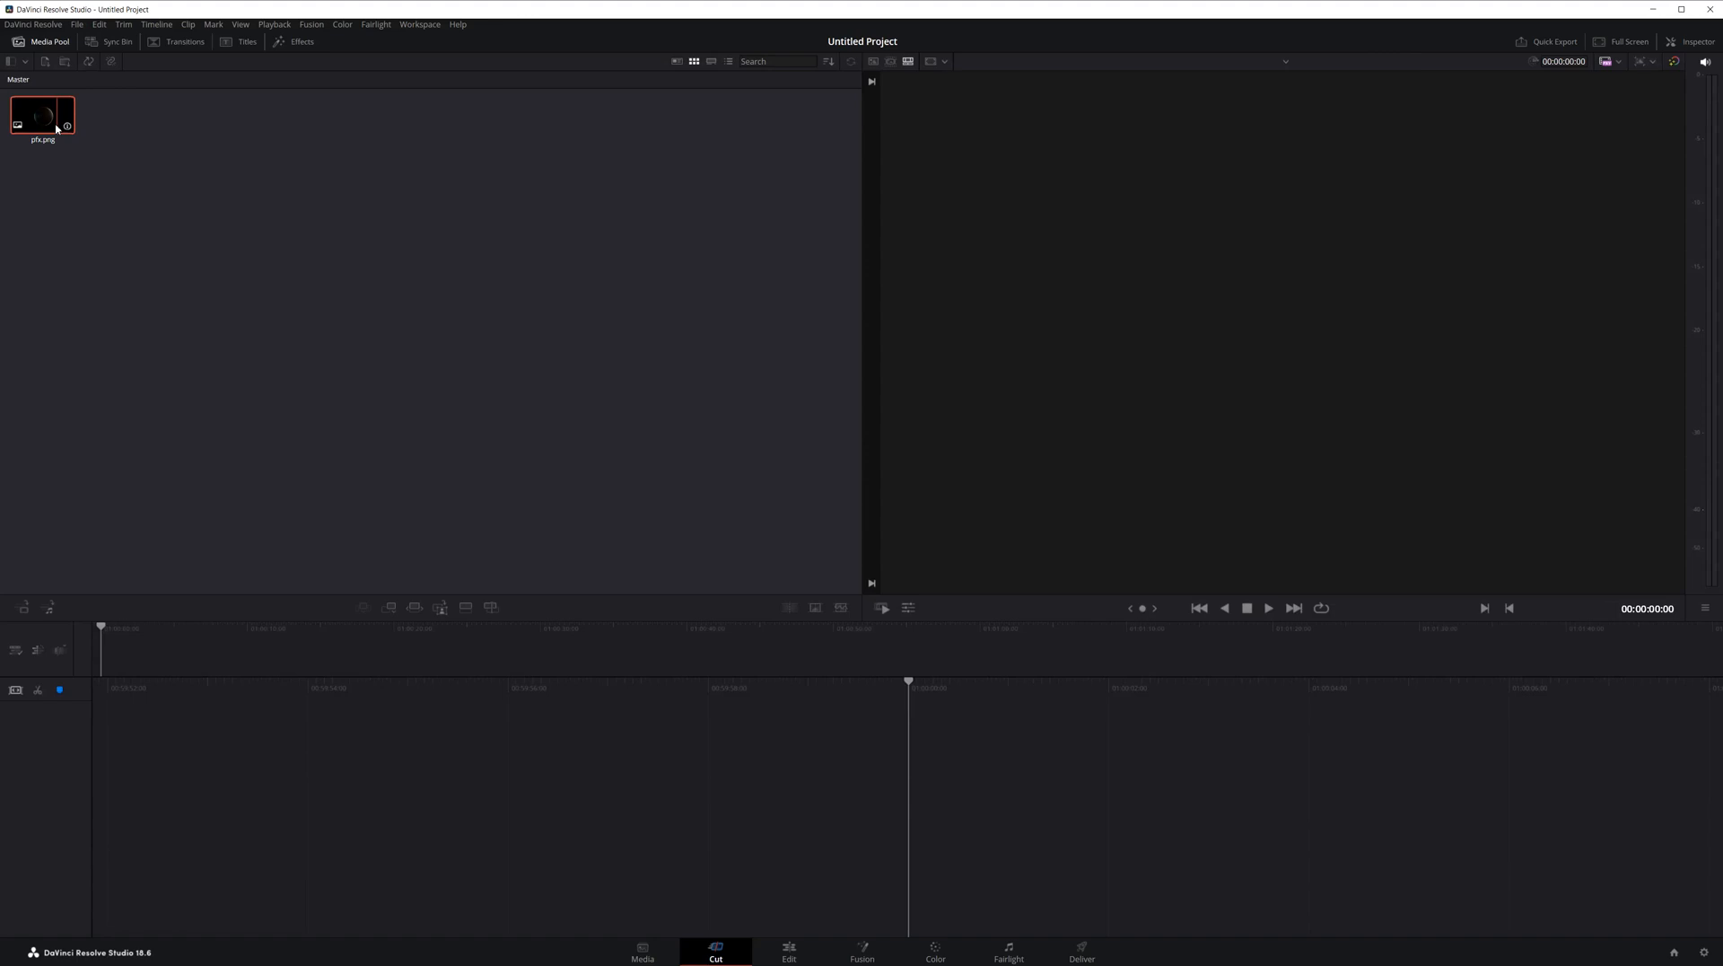
left_click_drag(56, 128, 827, 822)
key("ctrl+z")
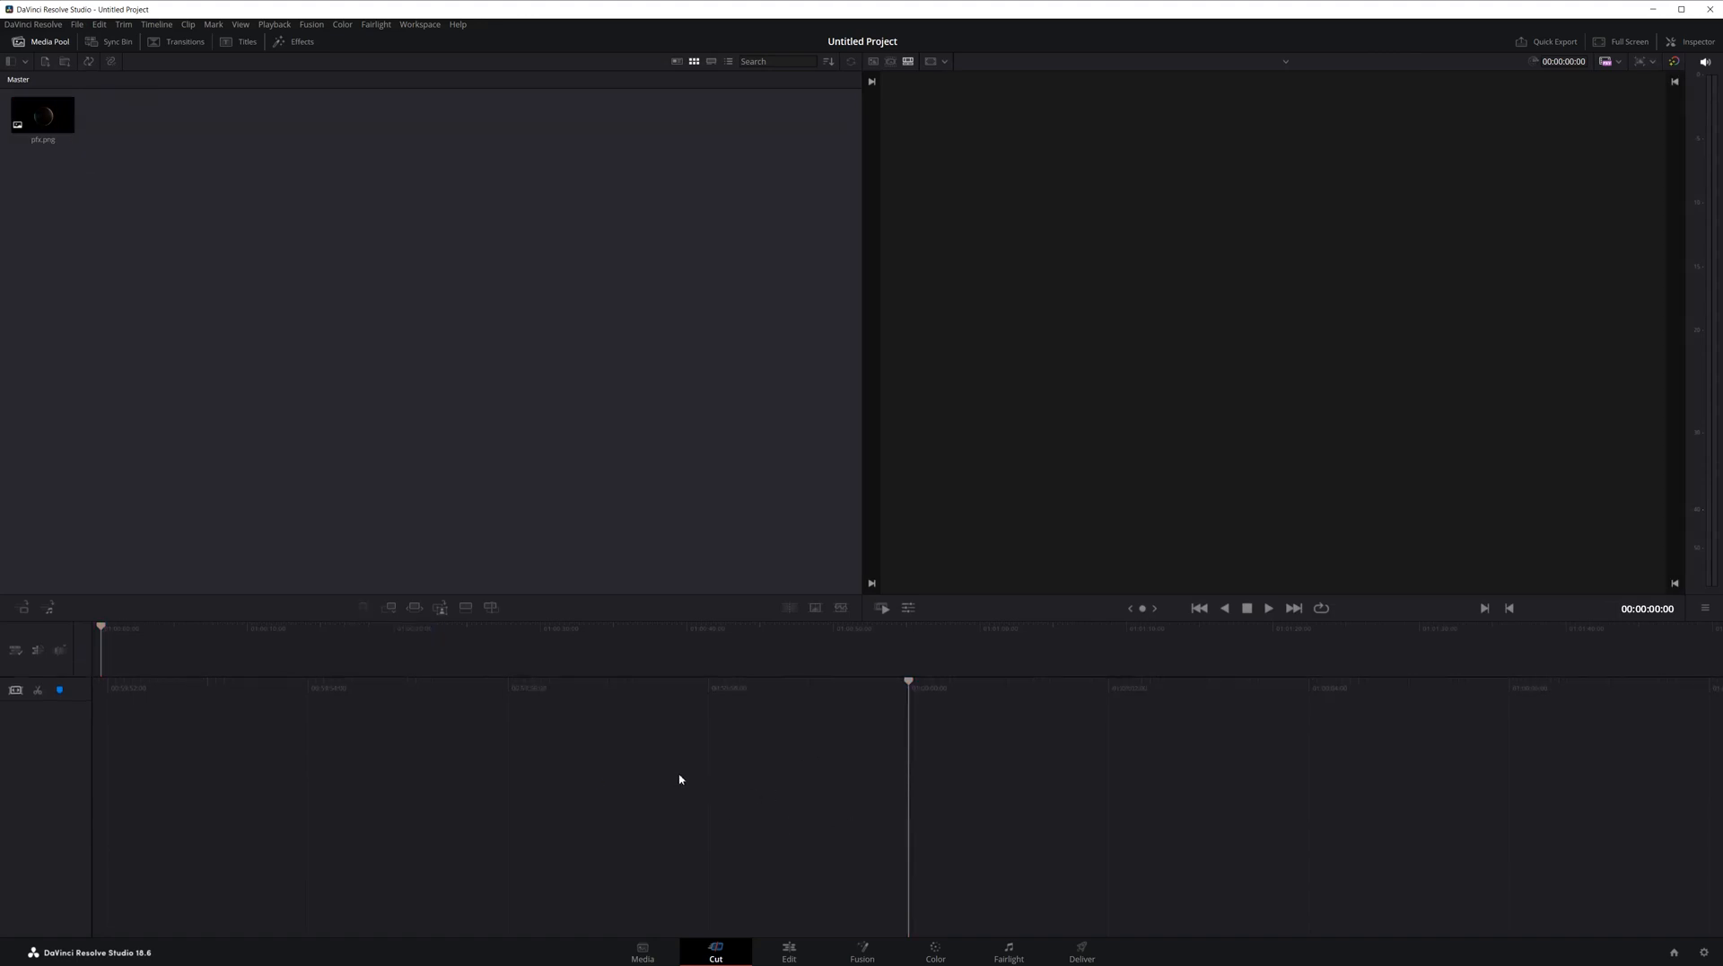
right_click(57, 127)
left_click(73, 134)
key("Return")
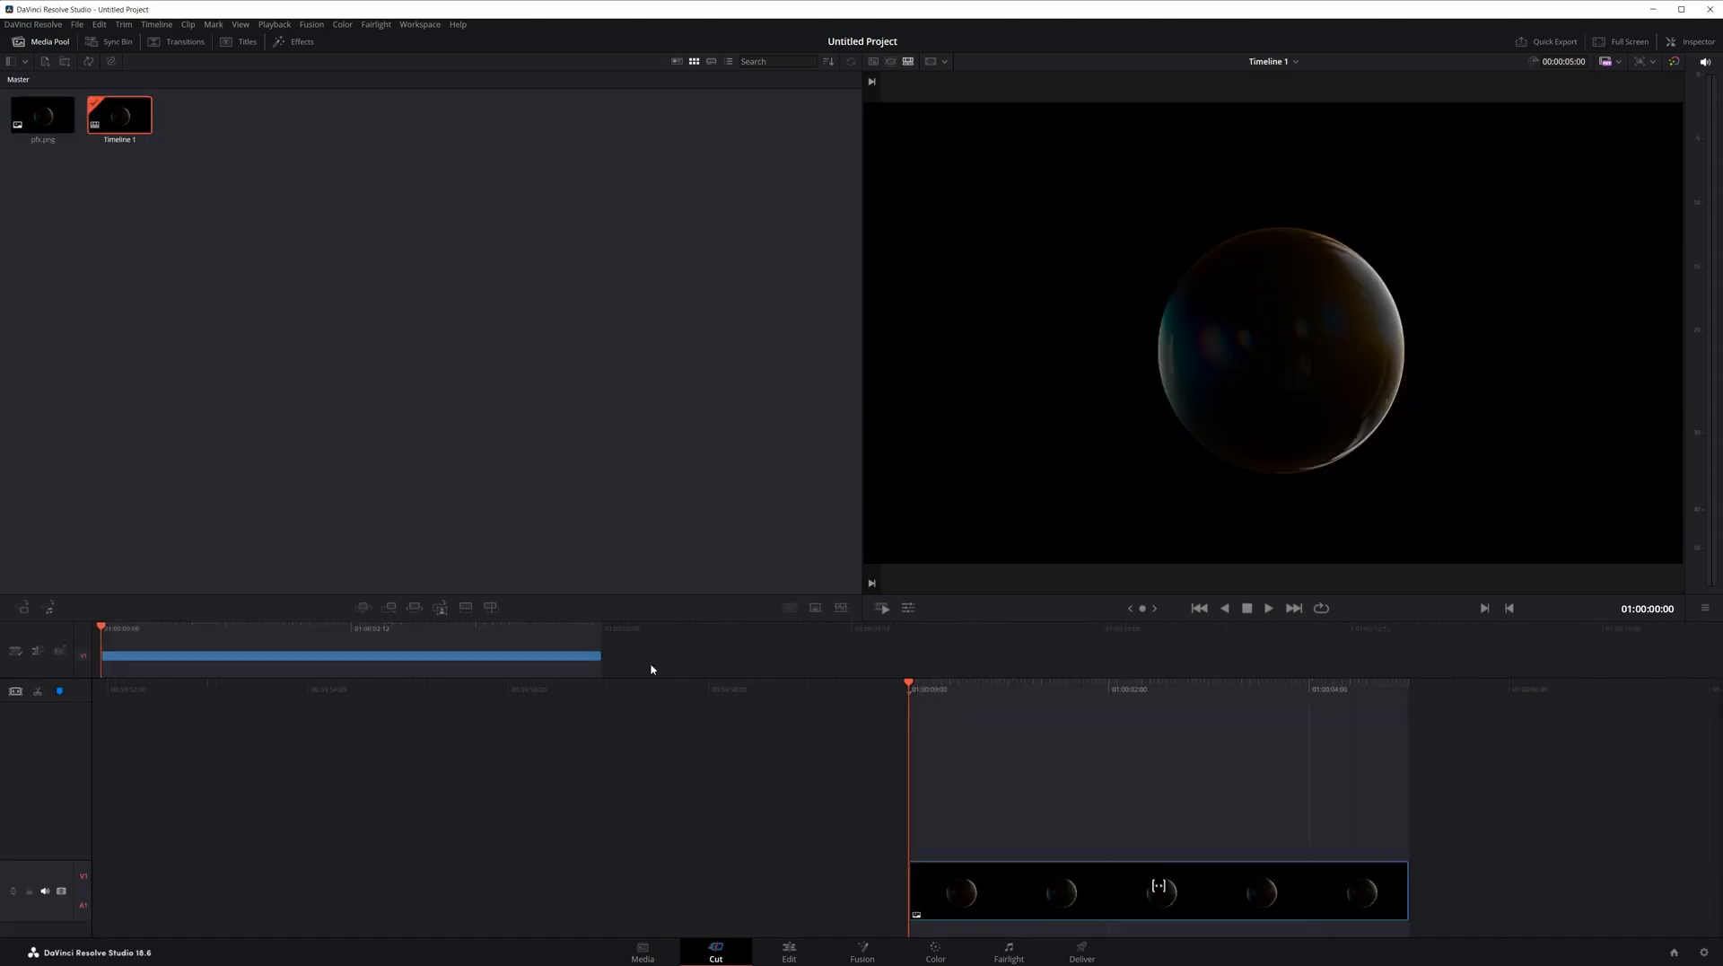
left_click_drag(207, 633, 325, 645)
Open the clip in Fusion, add a Background node, and merge MediaIn1 over it ahead of MediaOut1
left_click(863, 950)
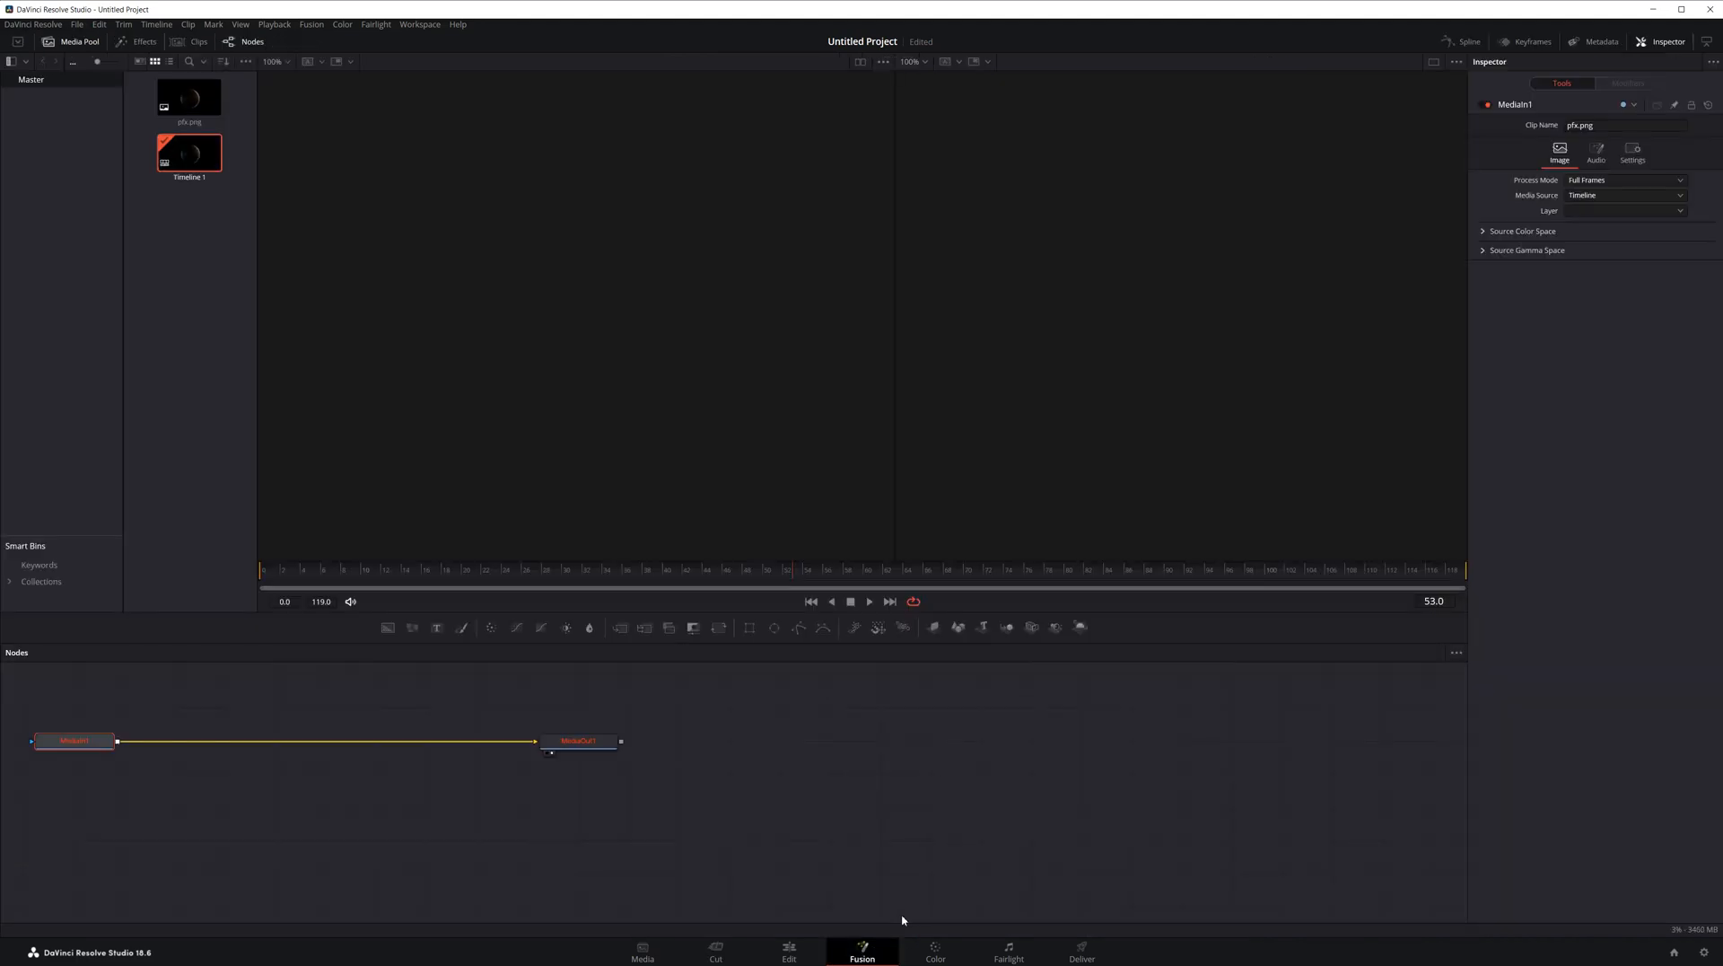
left_click_drag(387, 628, 628, 860)
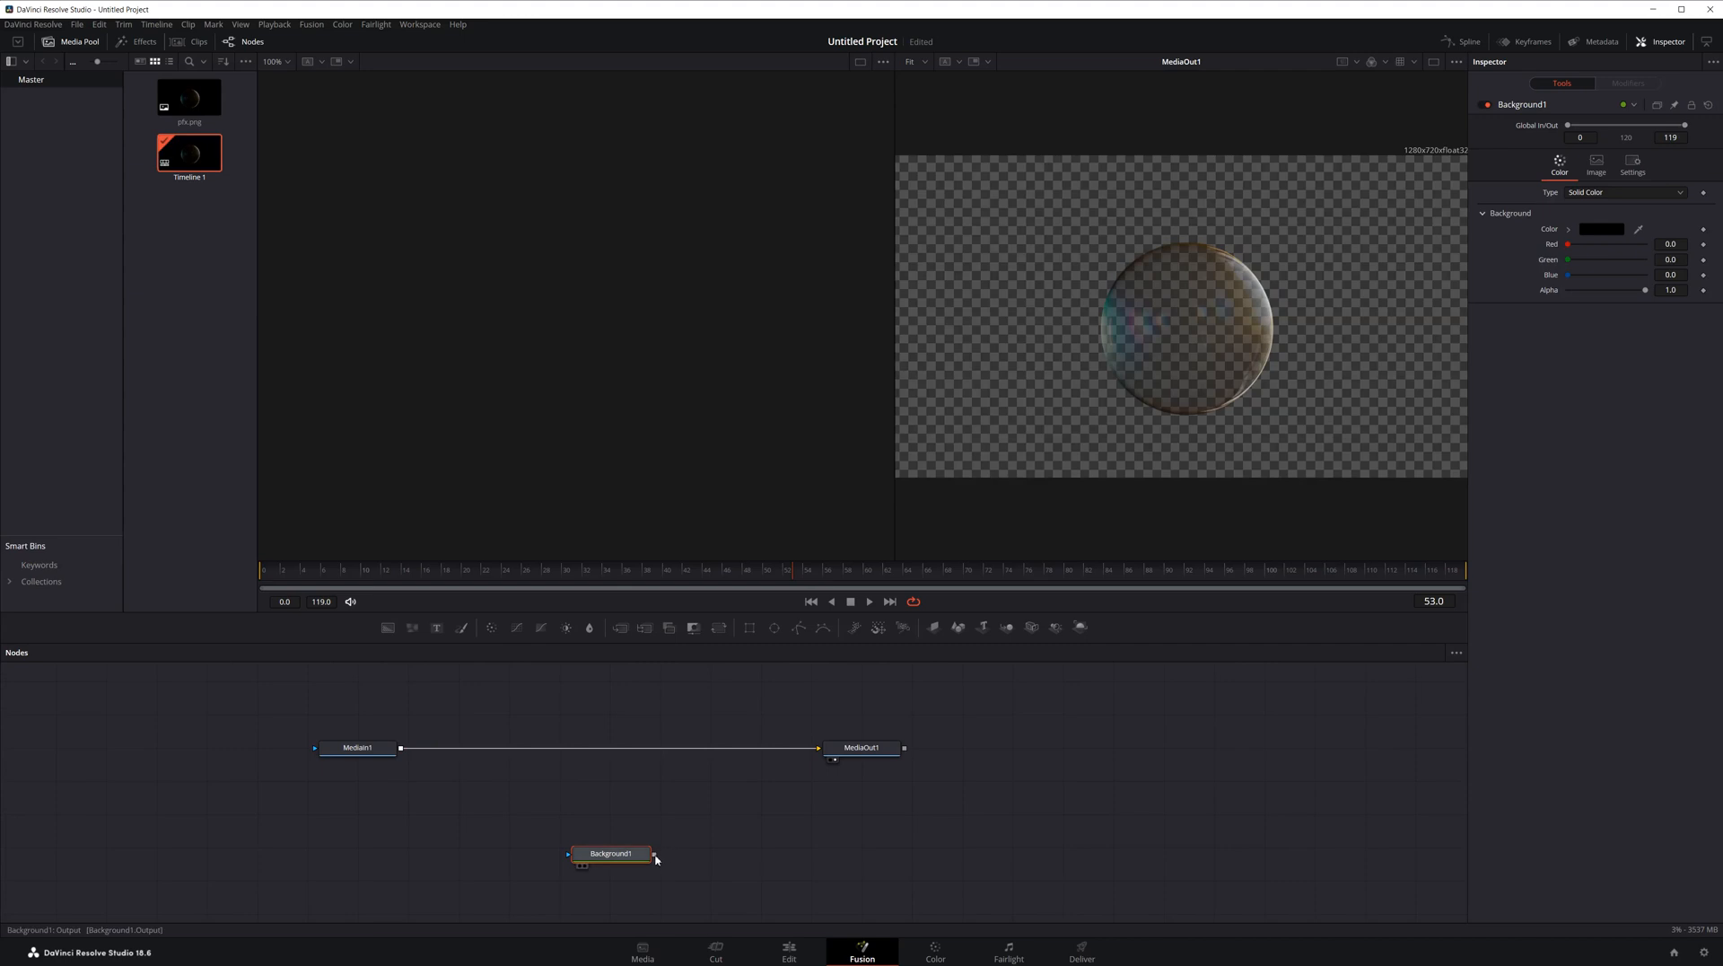
left_click_drag(403, 749, 820, 750)
left_click_drag(712, 854, 703, 756)
Change the Background node's colour to dark blue and reposition MediaIn1 slightly in the node graph
left_click(611, 854)
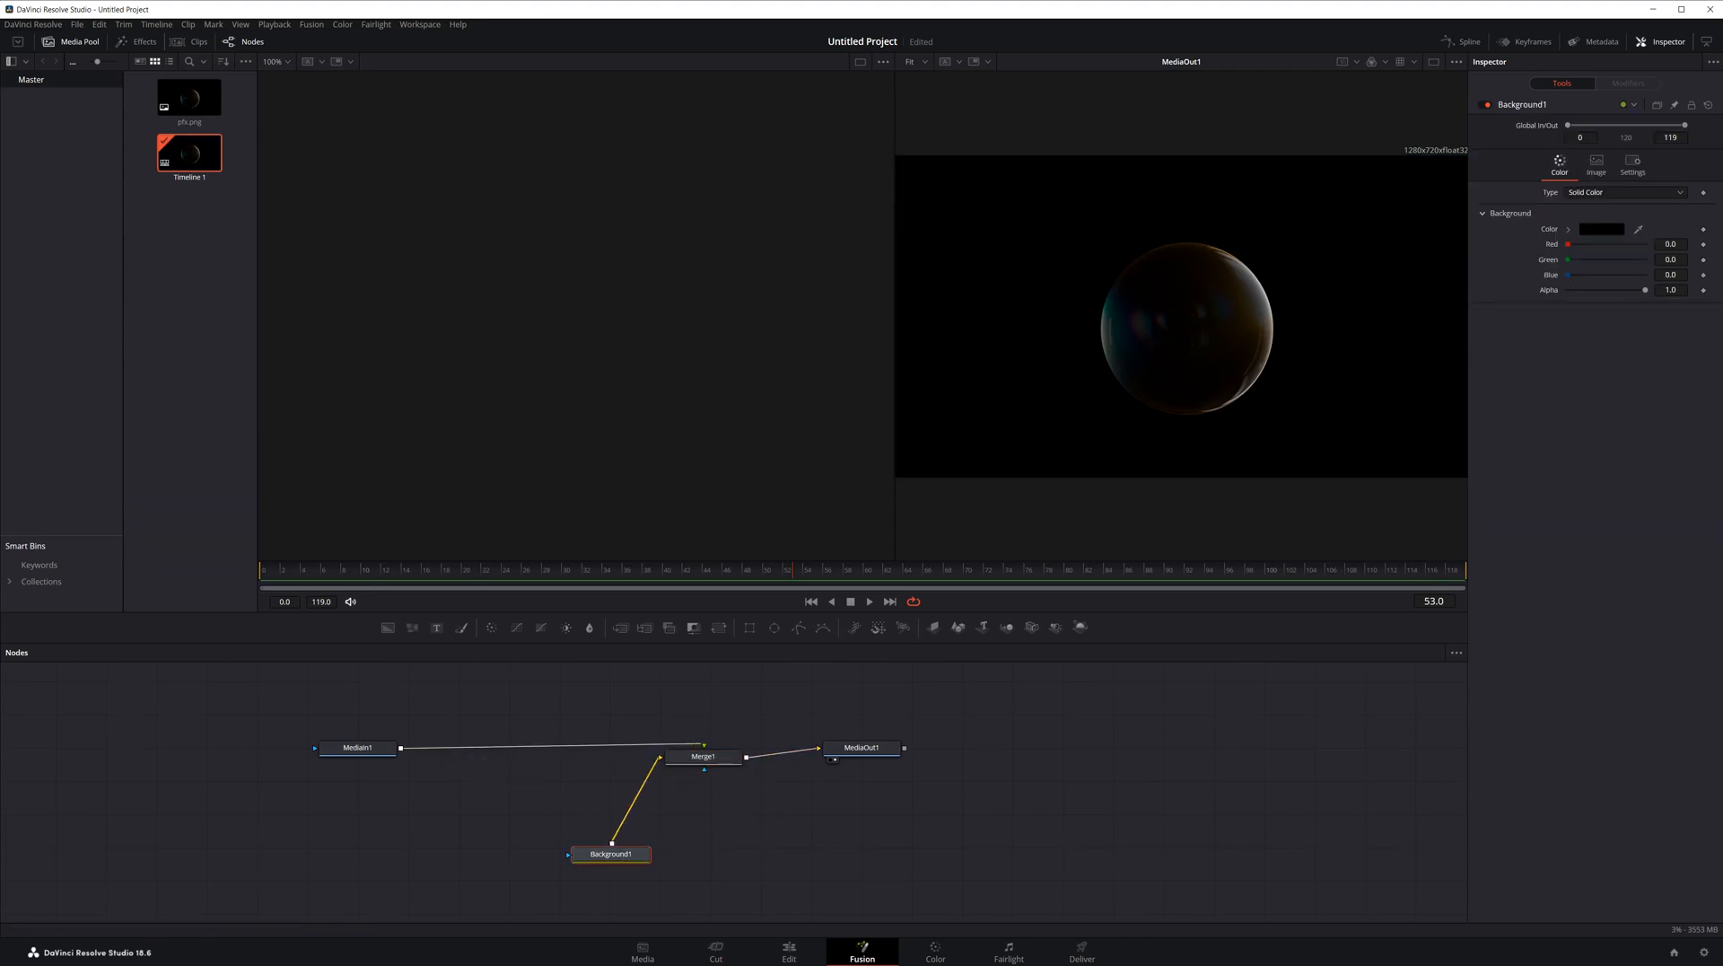
mouse_move(1568, 245)
left_mouse_down()
mouse_move(1597, 275)
mouse_move(1578, 251)
mouse_move(1580, 276)
left_mouse_up()
left_click_drag(346, 750, 369, 746)
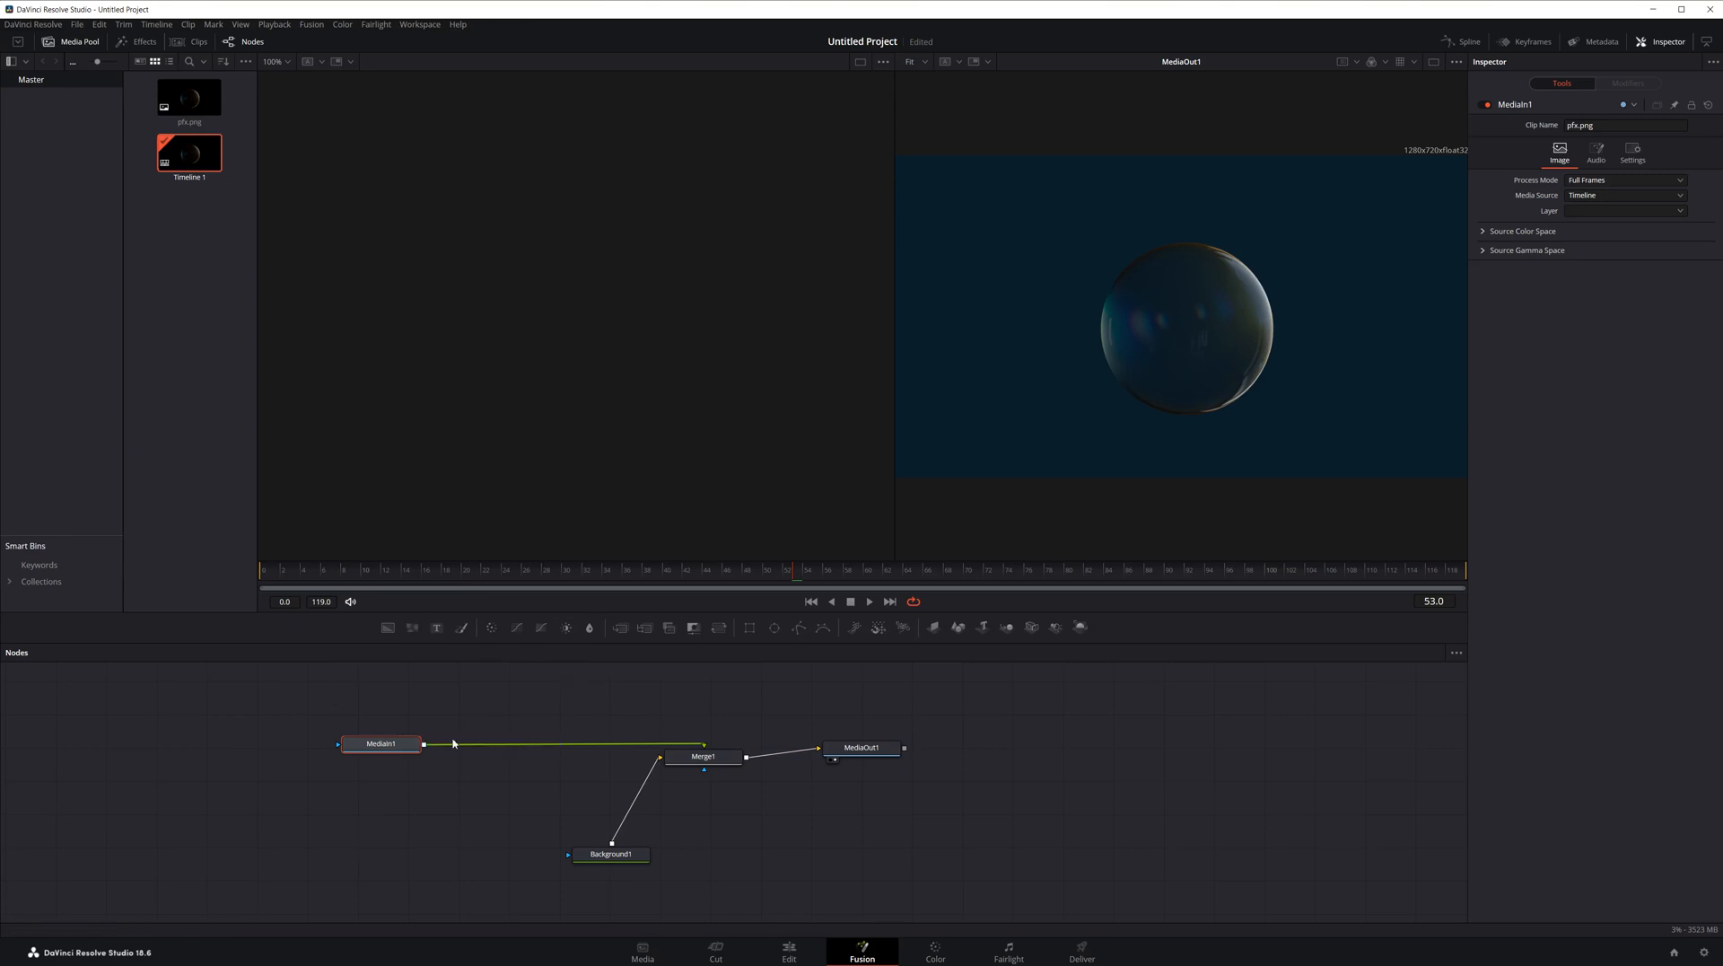
Add a Loader node above the MediaIn1 connection and load pfx.png from the Desktop into it
right_click(564, 707)
mouse_move(634, 714)
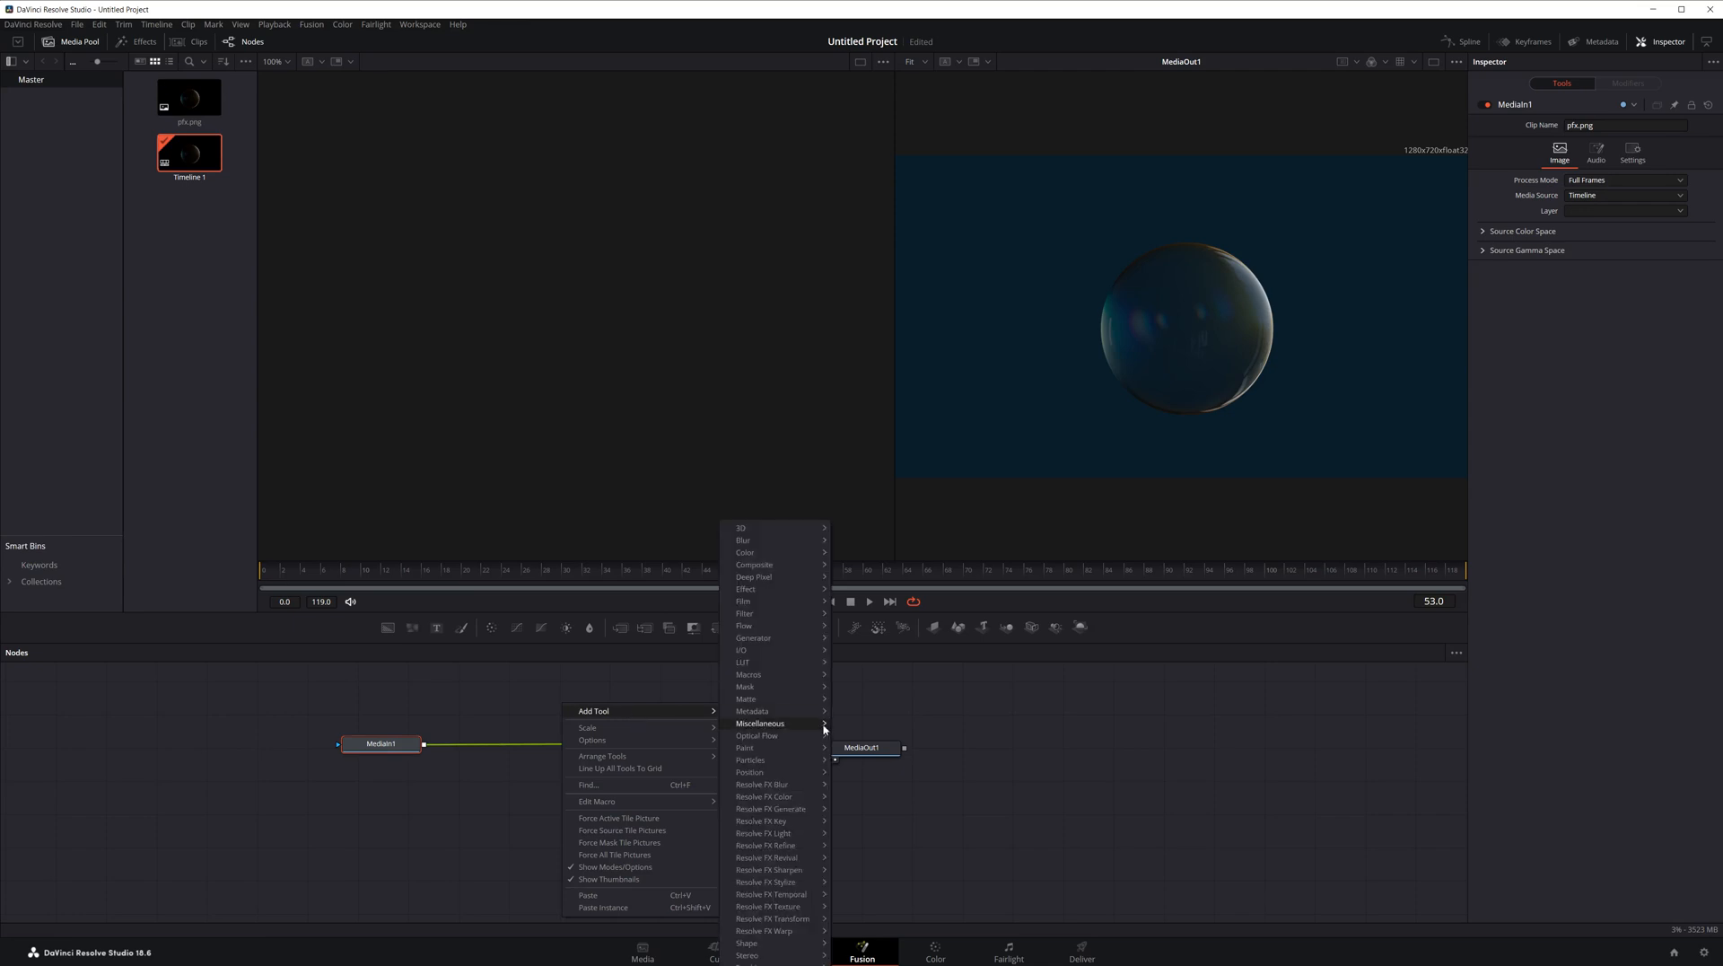
mouse_move(801, 661)
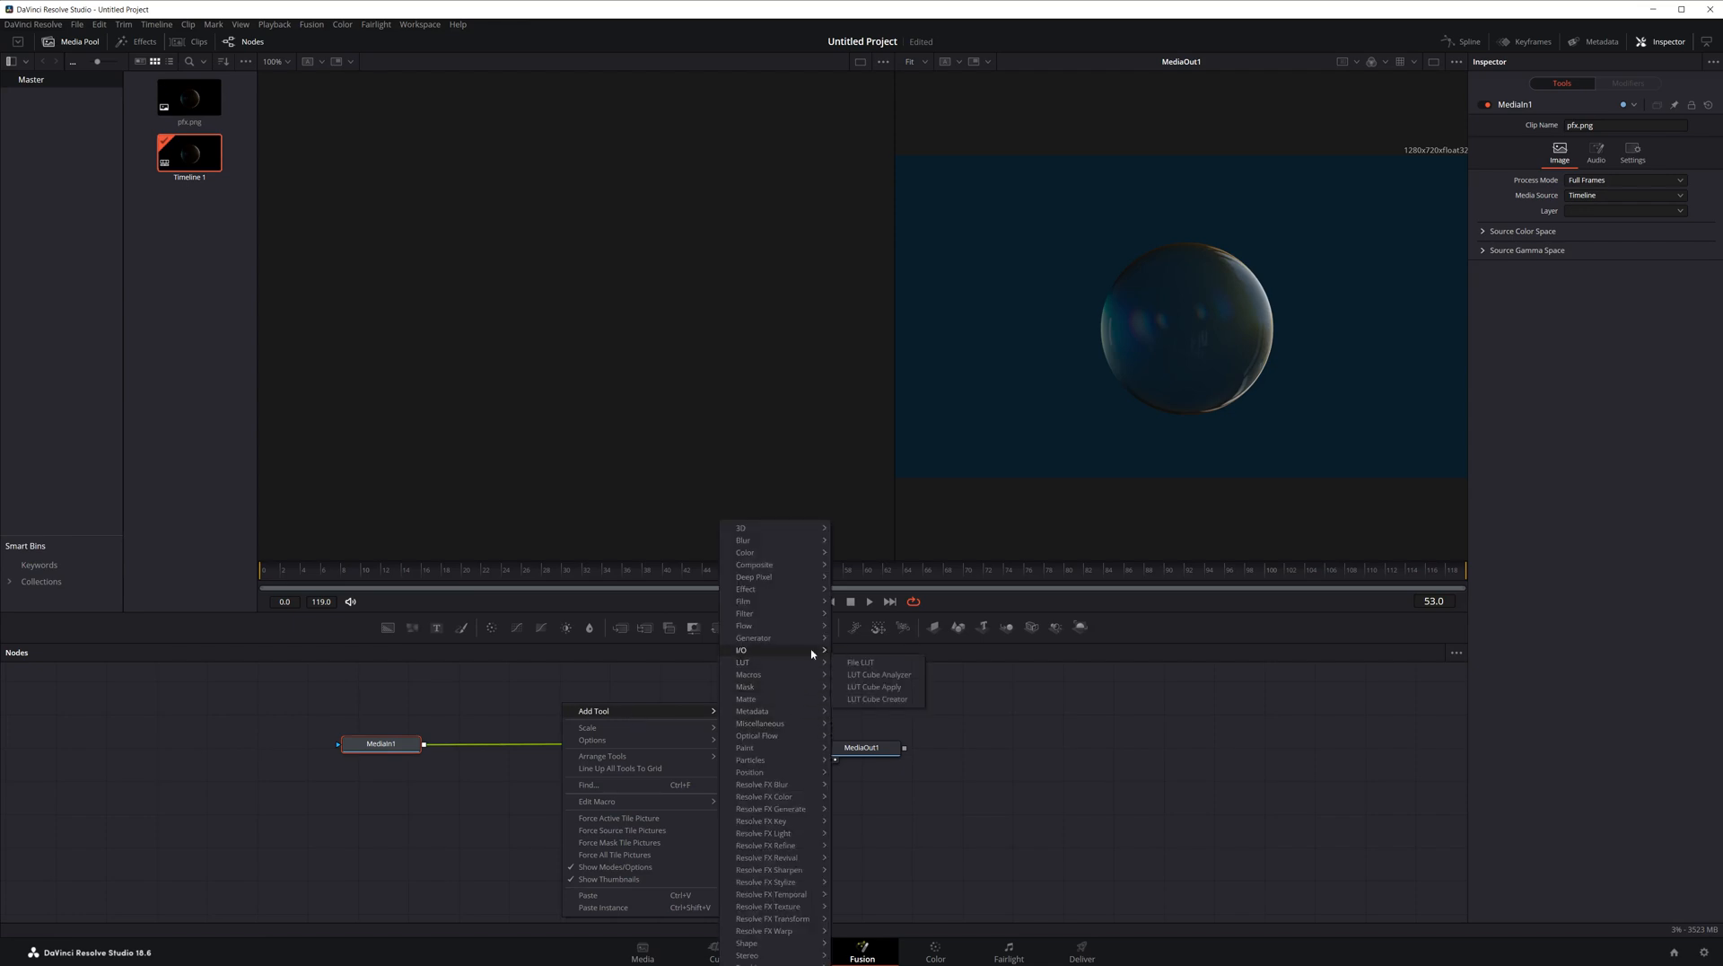
left_click(699, 697)
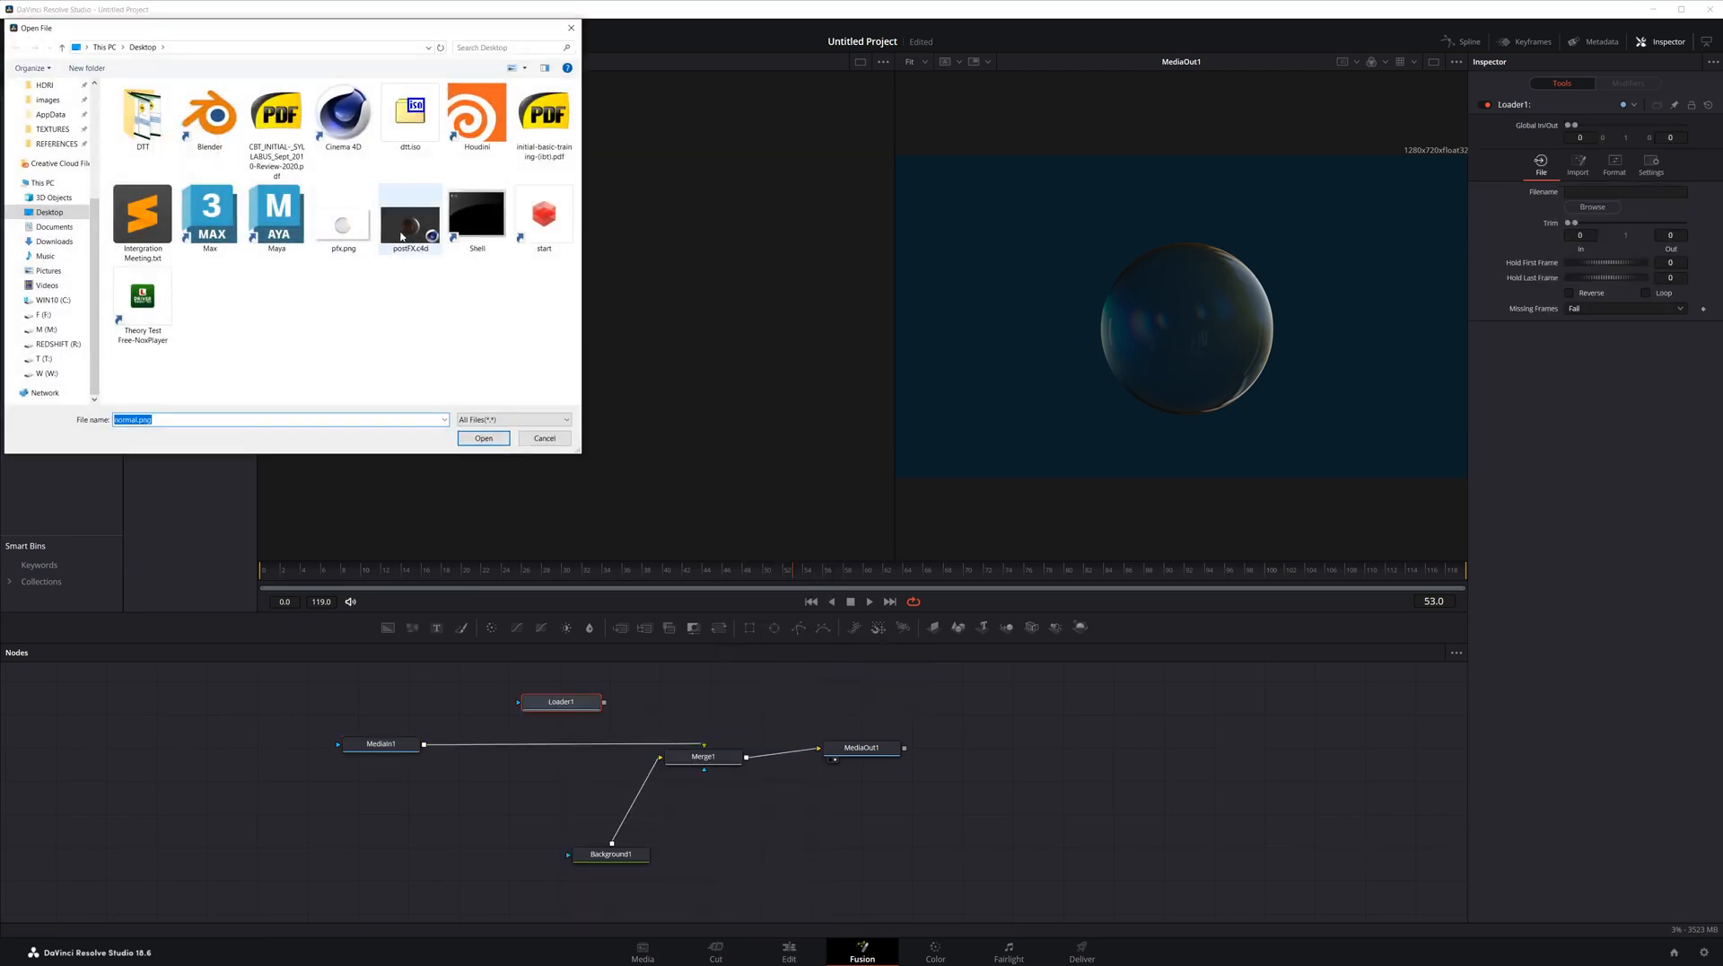
double_click(368, 225)
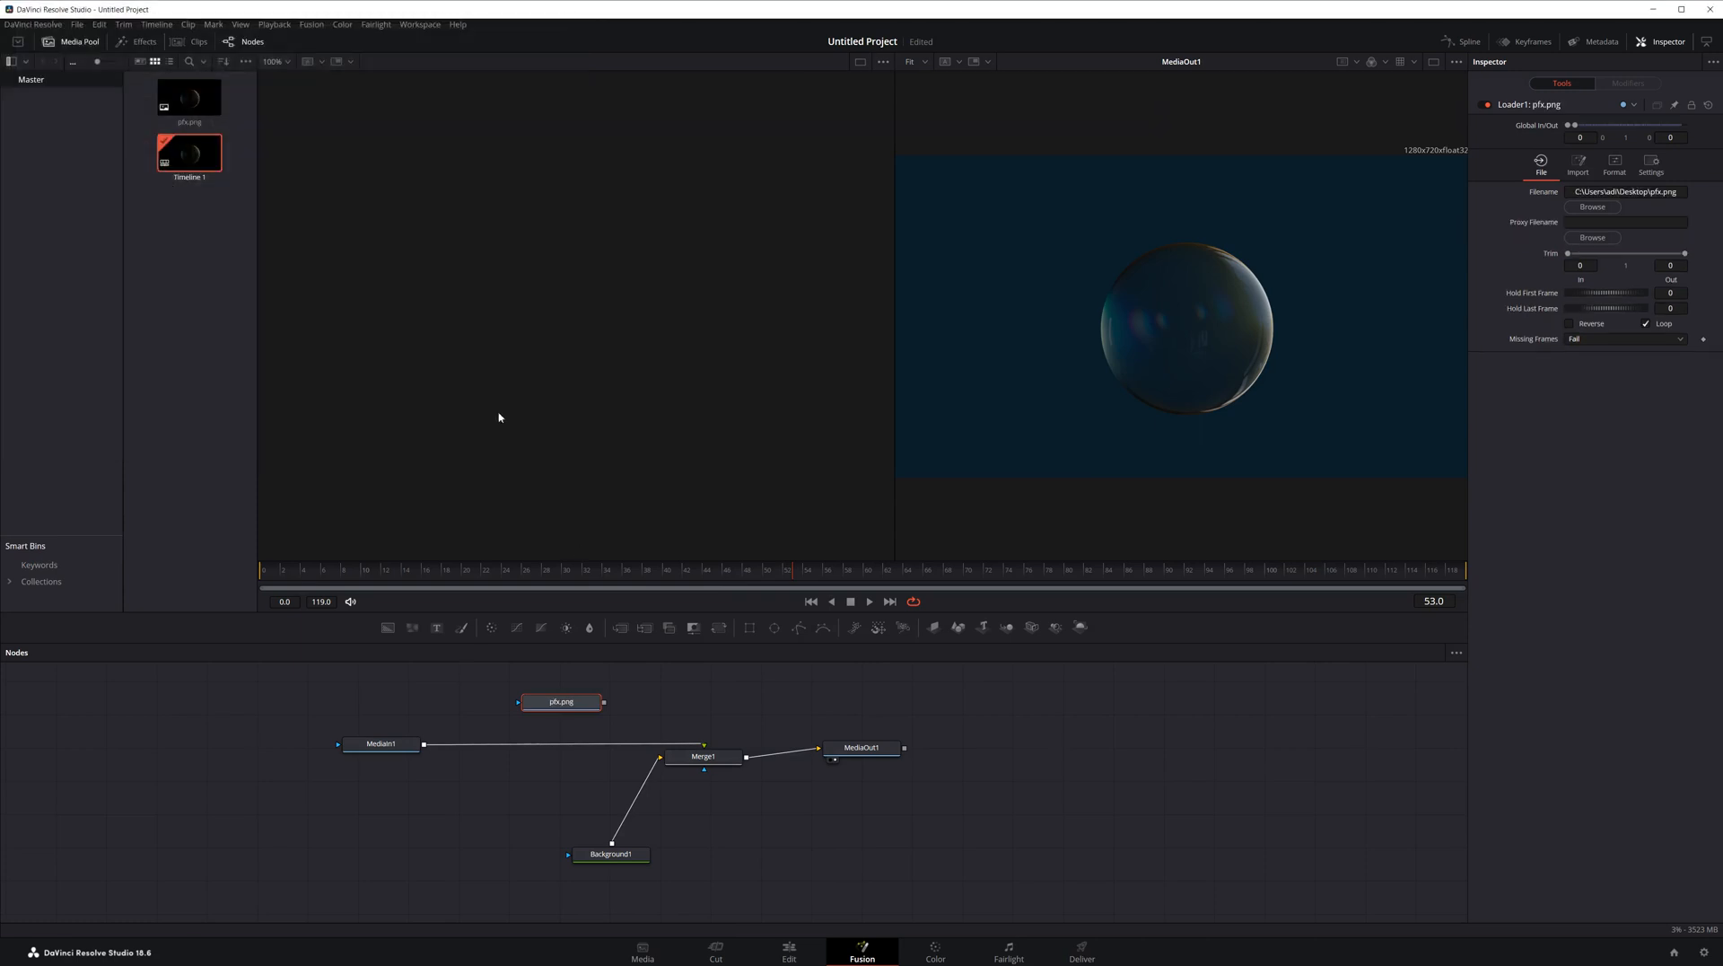
Show the pfx.png Loader in the empty viewer and turn off Multiply by Alpha in its PNG format options
left_click_drag(568, 692, 535, 404)
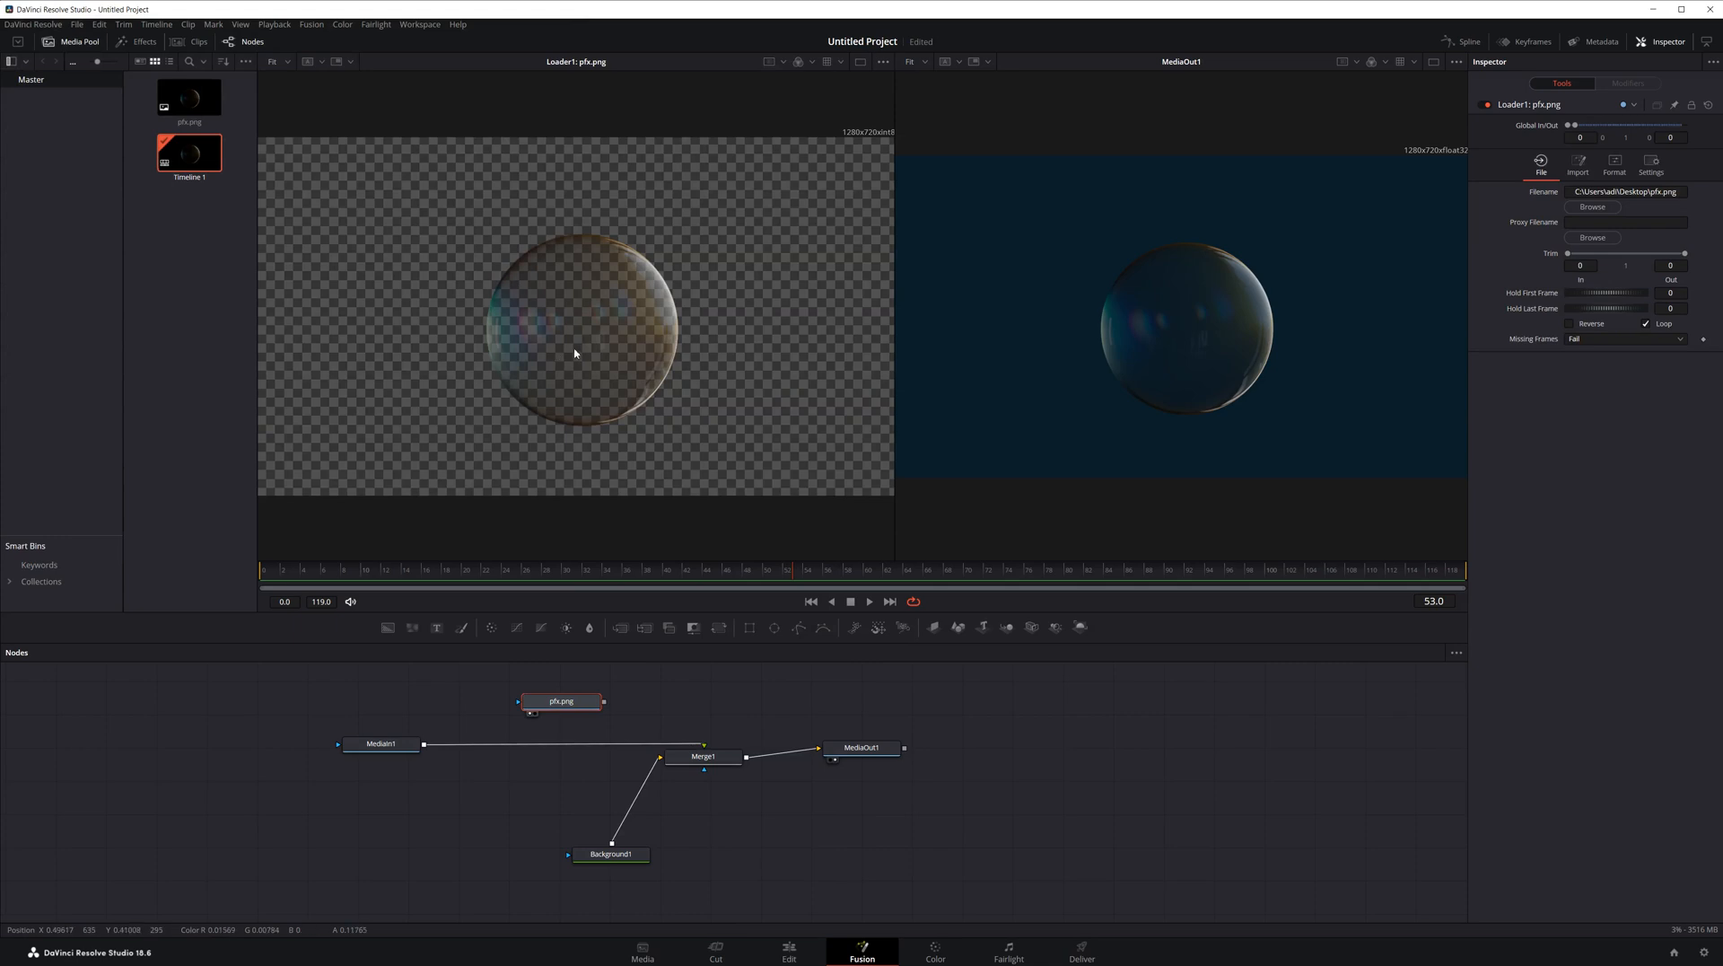
left_click(1615, 166)
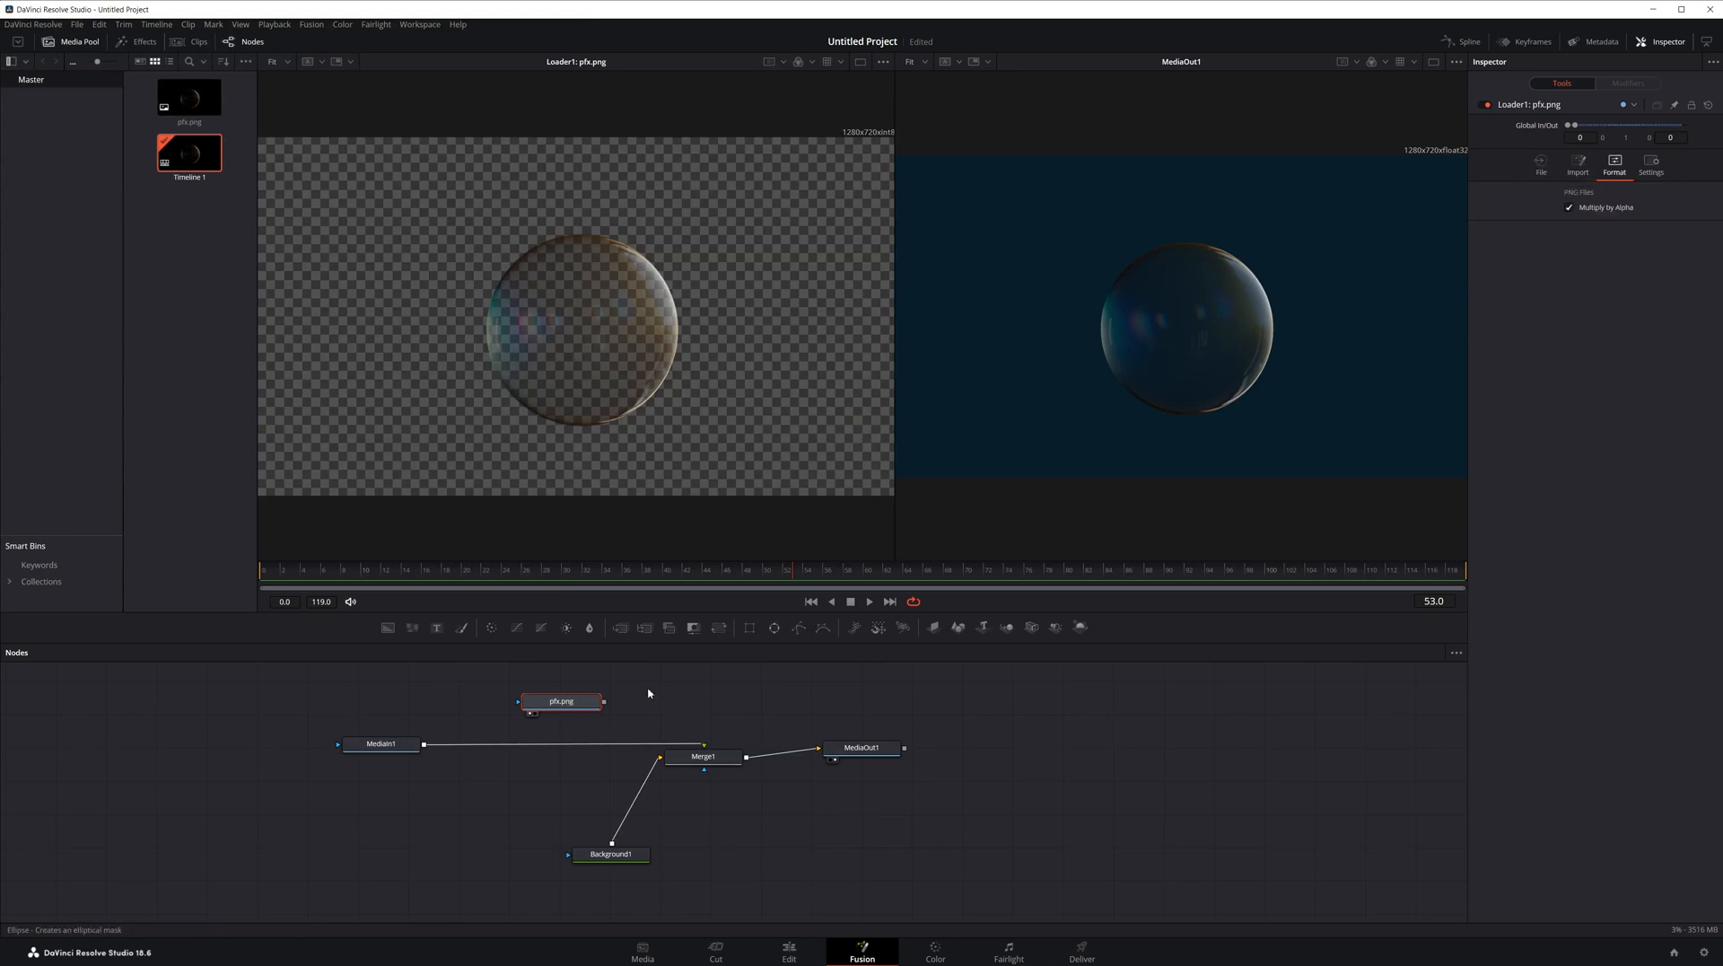
left_click(388, 742)
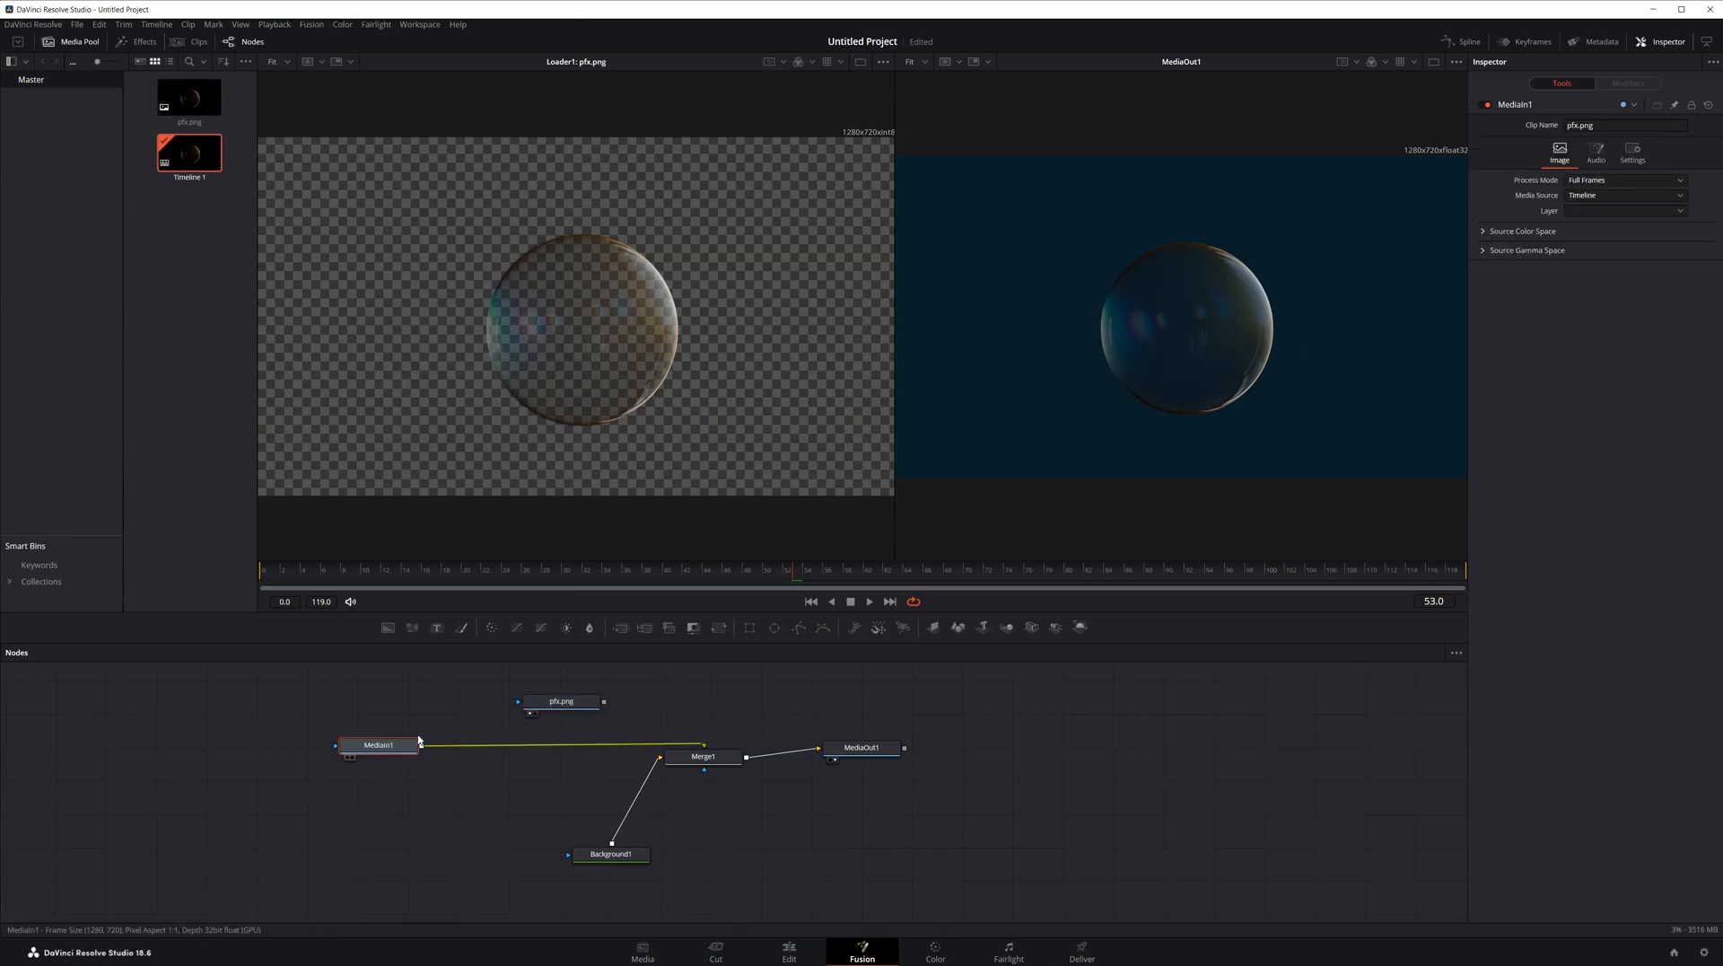
left_click(548, 700)
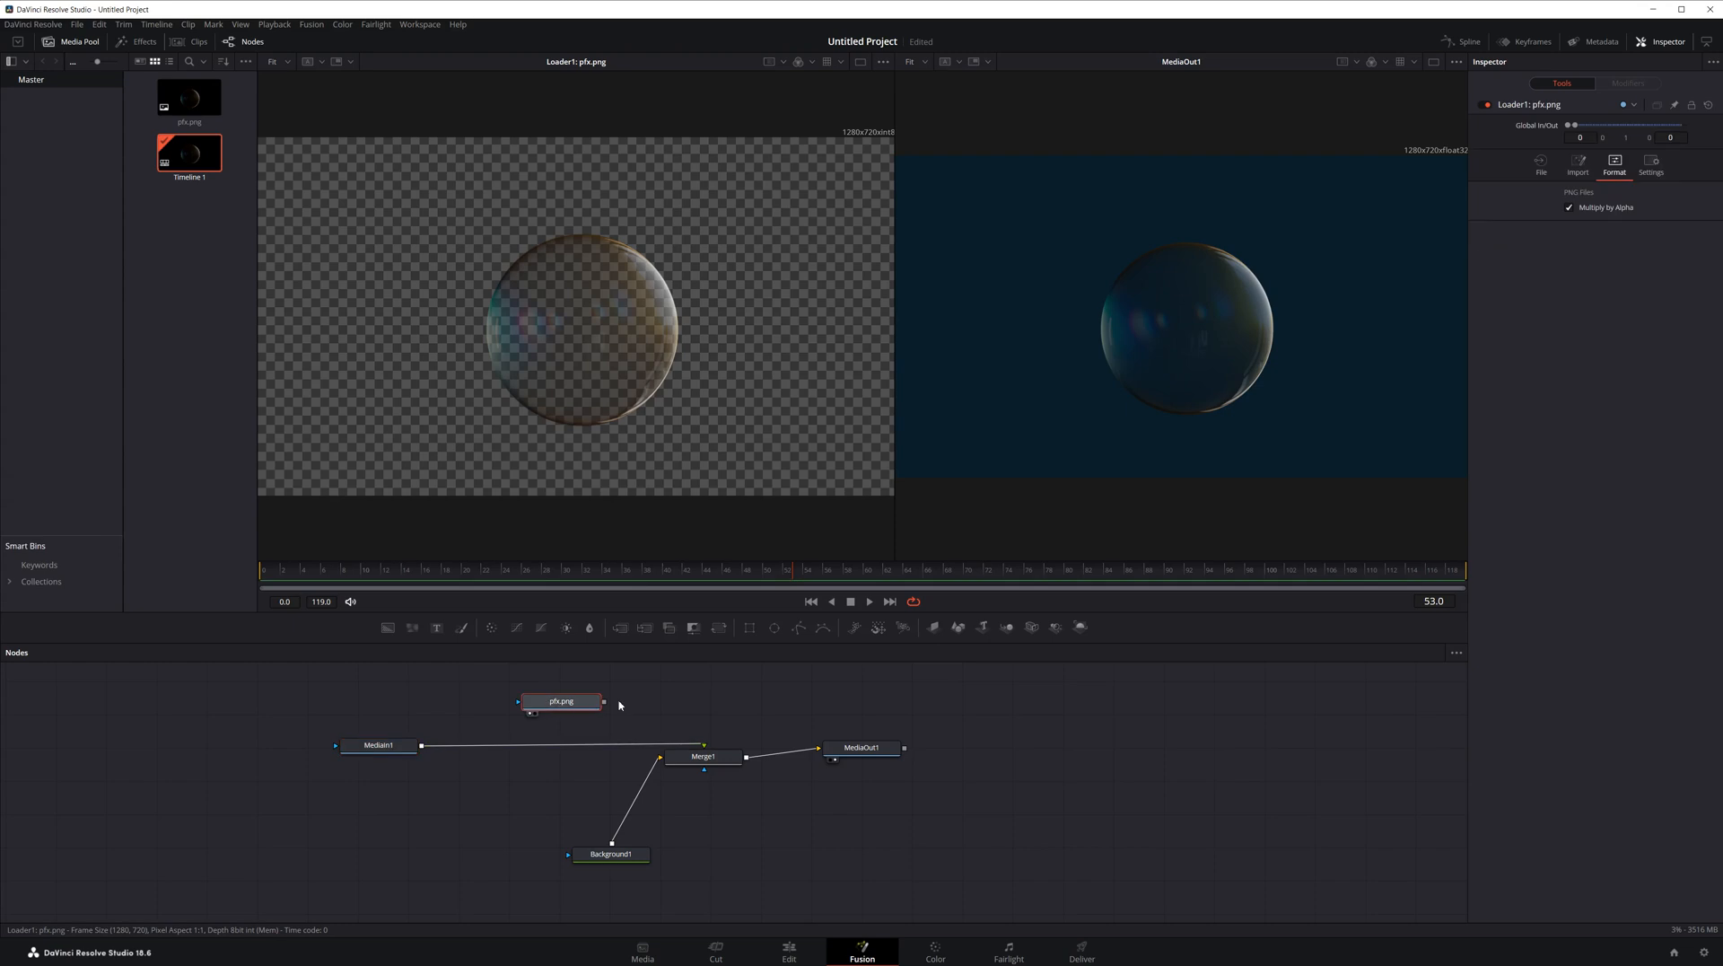
left_click(1593, 209)
Place Background1 directly below Merge1 and try the pfx.png Loader as Merge1's input before reconnecting MediaIn1
left_click_drag(612, 854, 707, 846)
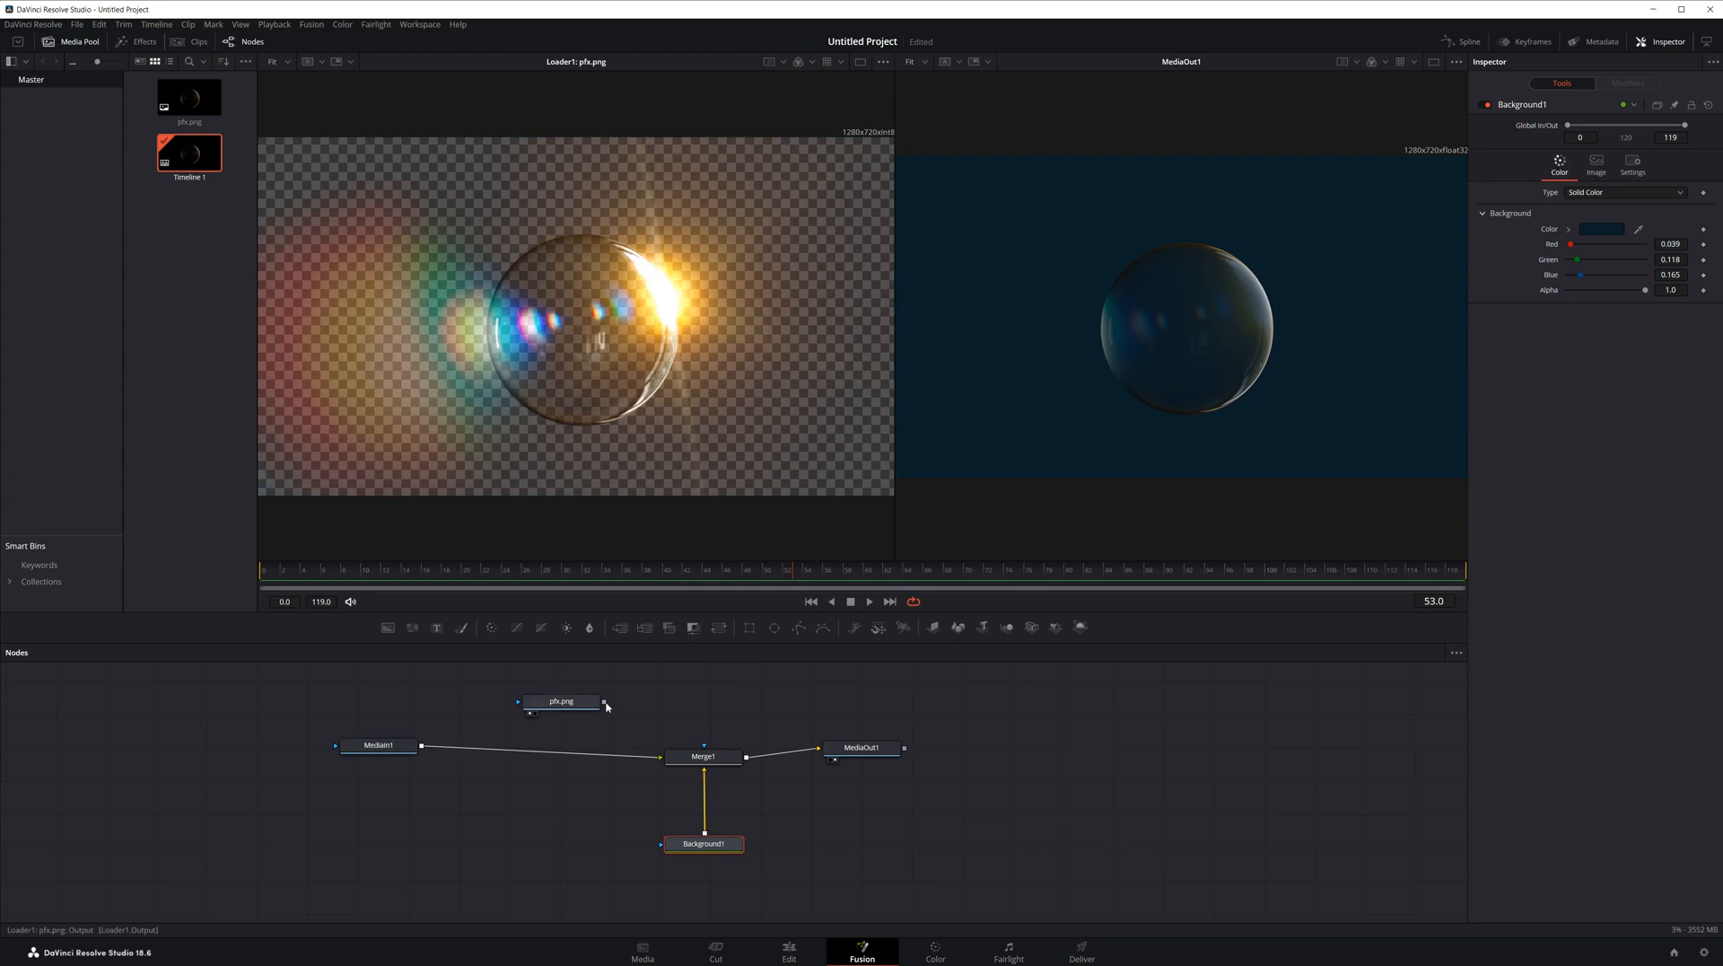
left_click_drag(604, 701, 663, 762)
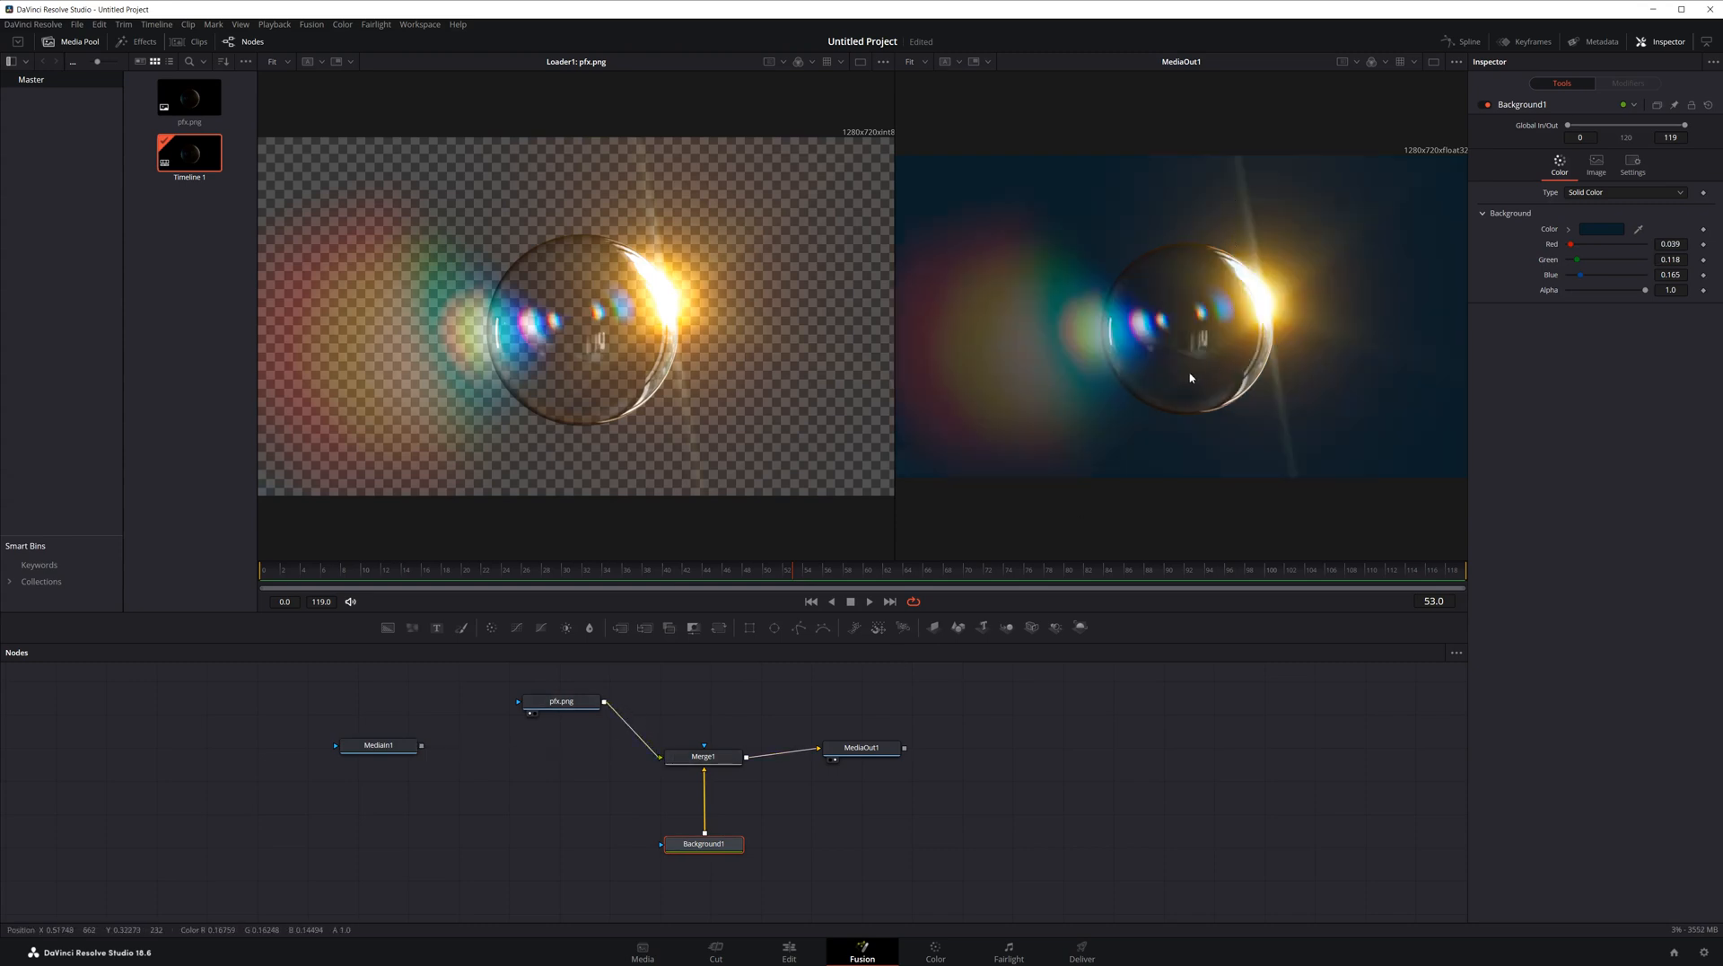
left_click(410, 747)
left_click_drag(422, 751, 661, 758)
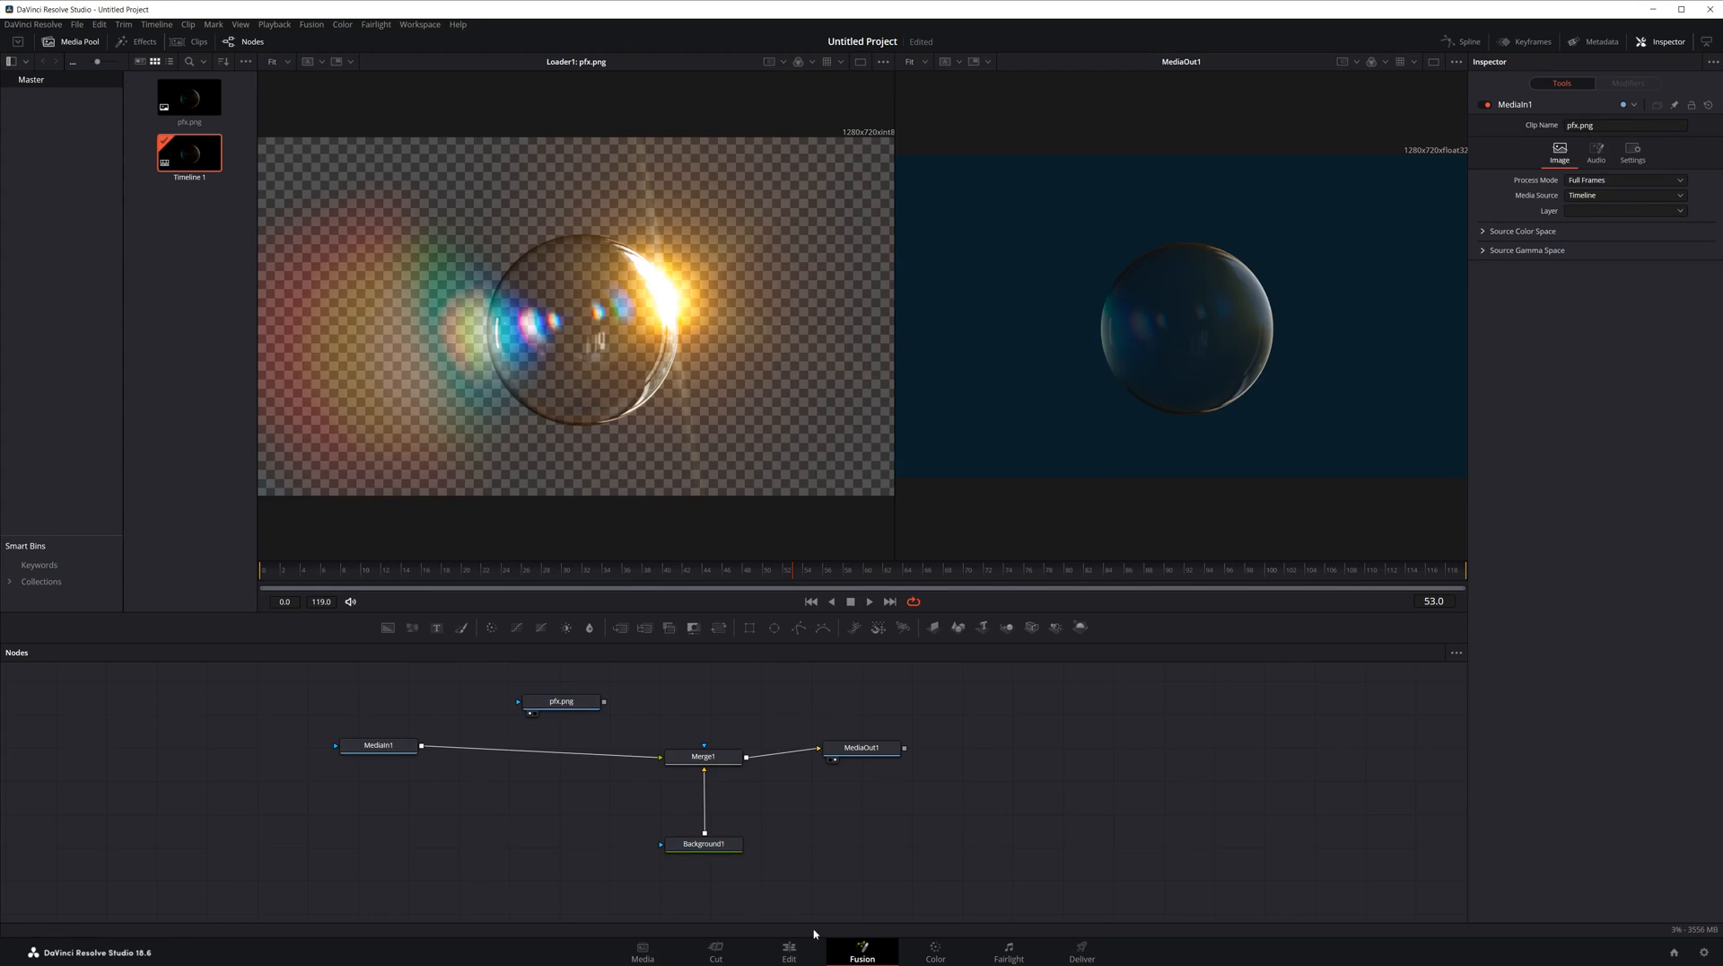
On the Edit page, change the alpha mode of the pfx.png media pool clip and return to Fusion
left_click(789, 952)
left_click(716, 953)
left_click(817, 945)
left_click(187, 115)
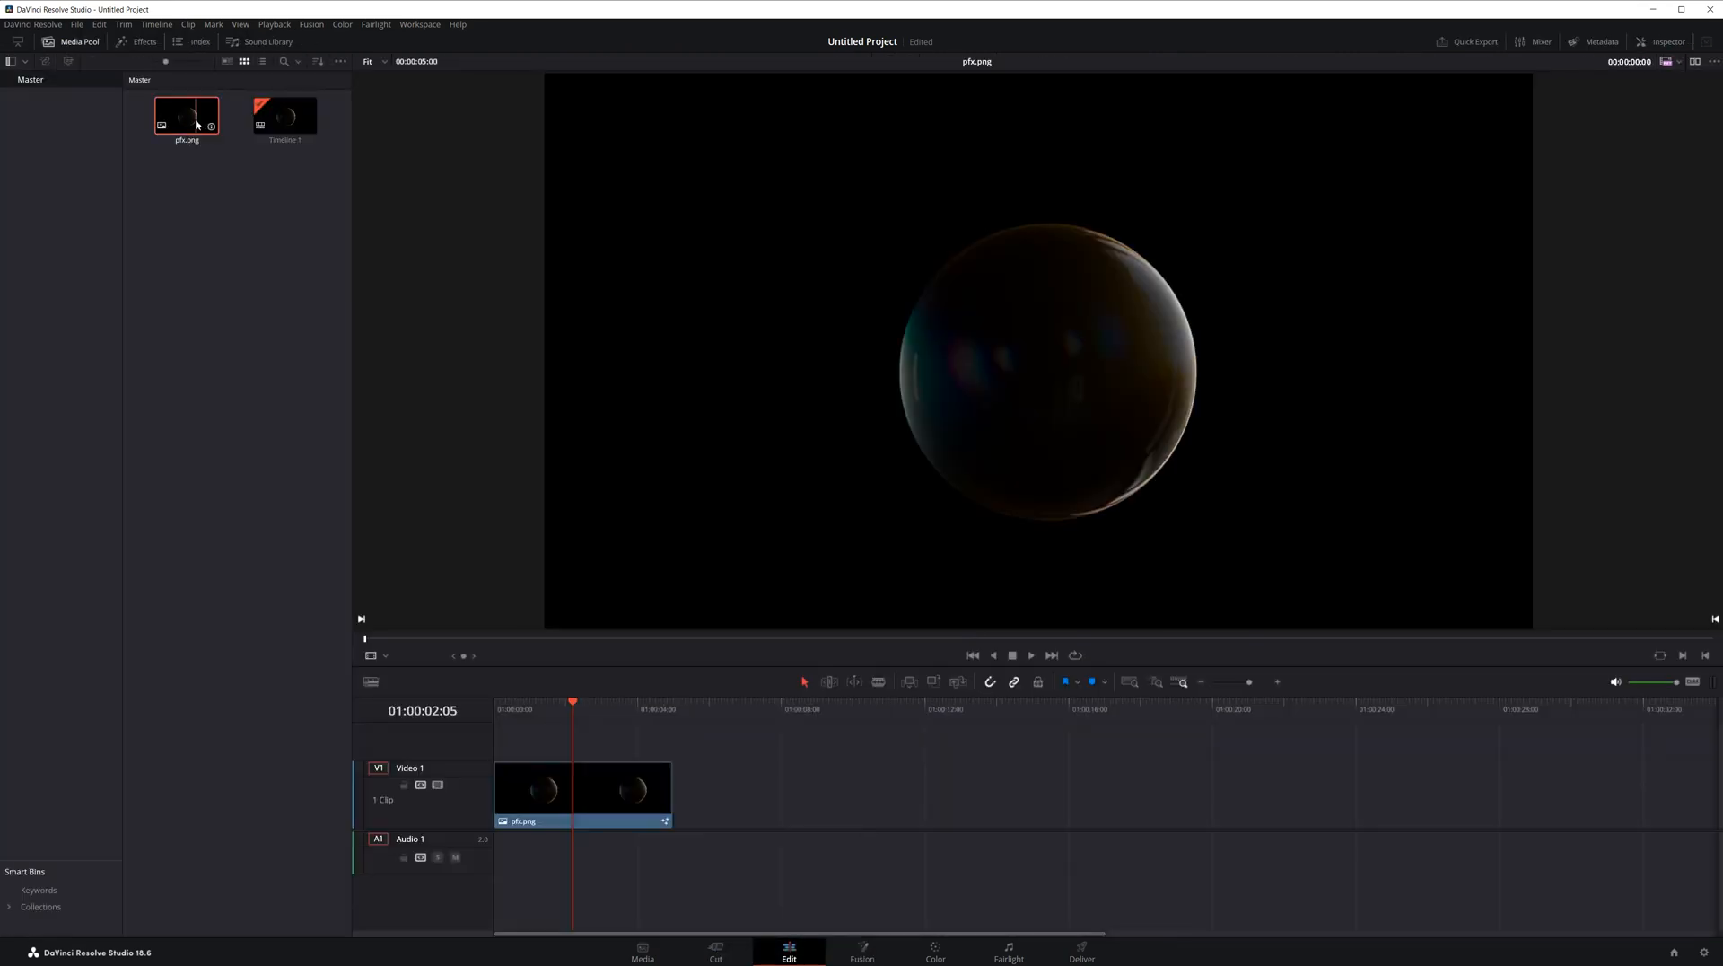
right_click(197, 122)
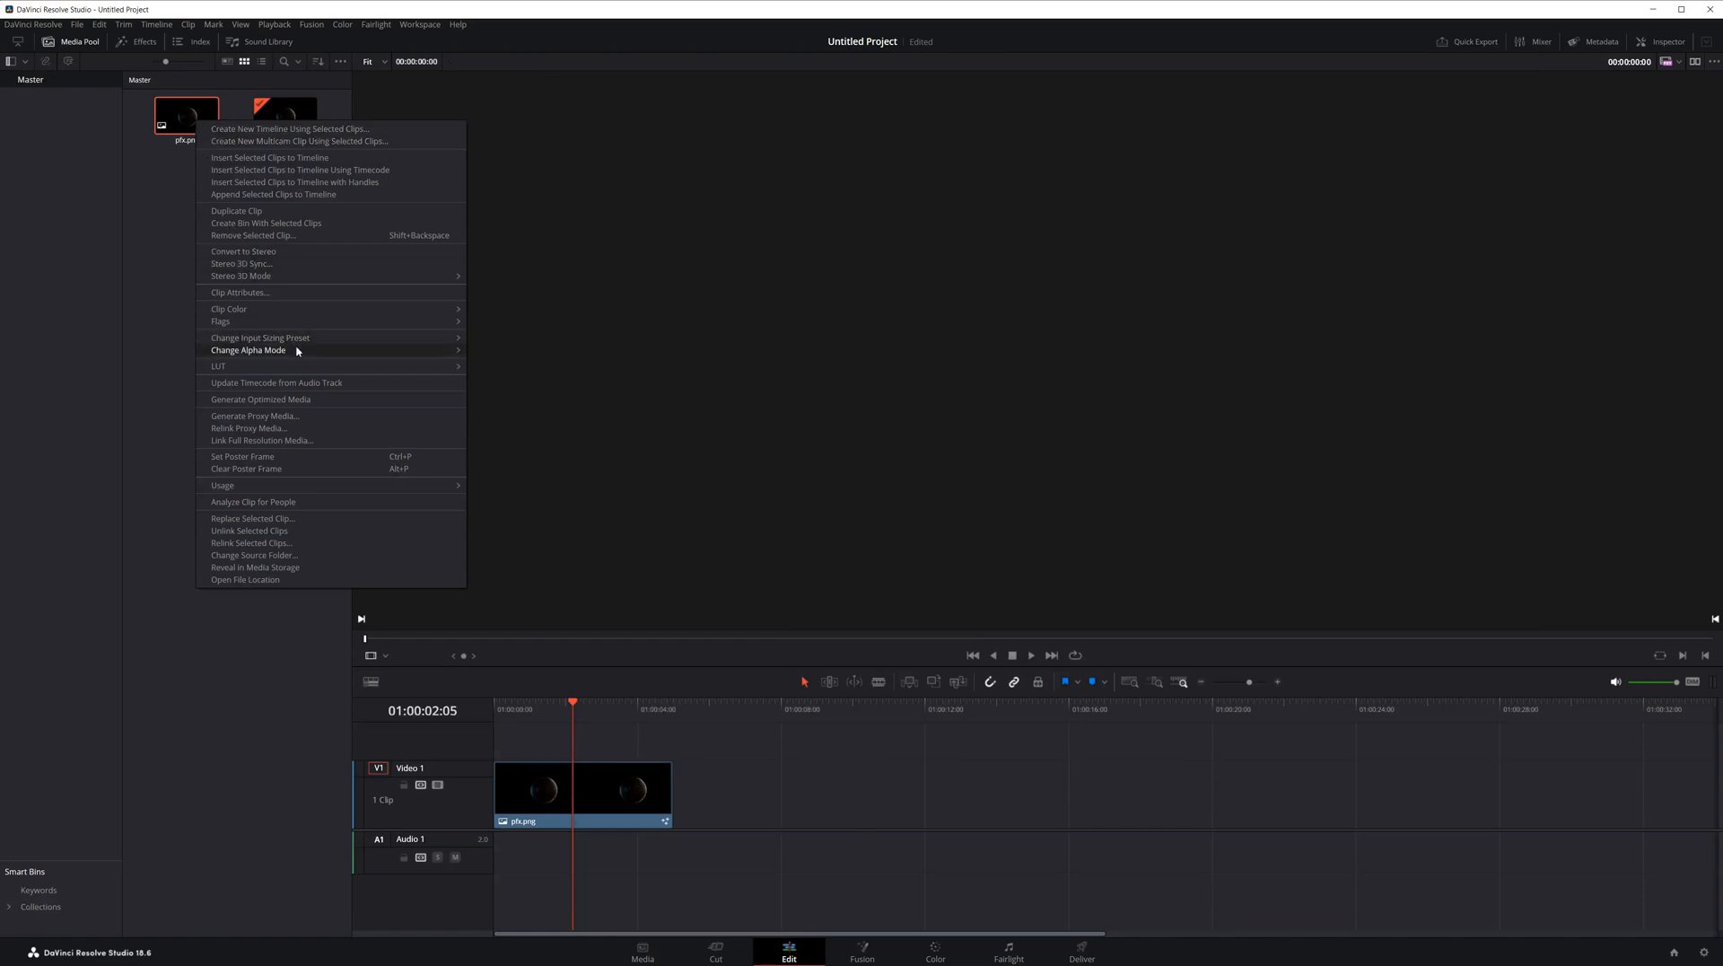
mouse_move(305, 351)
left_click(494, 366)
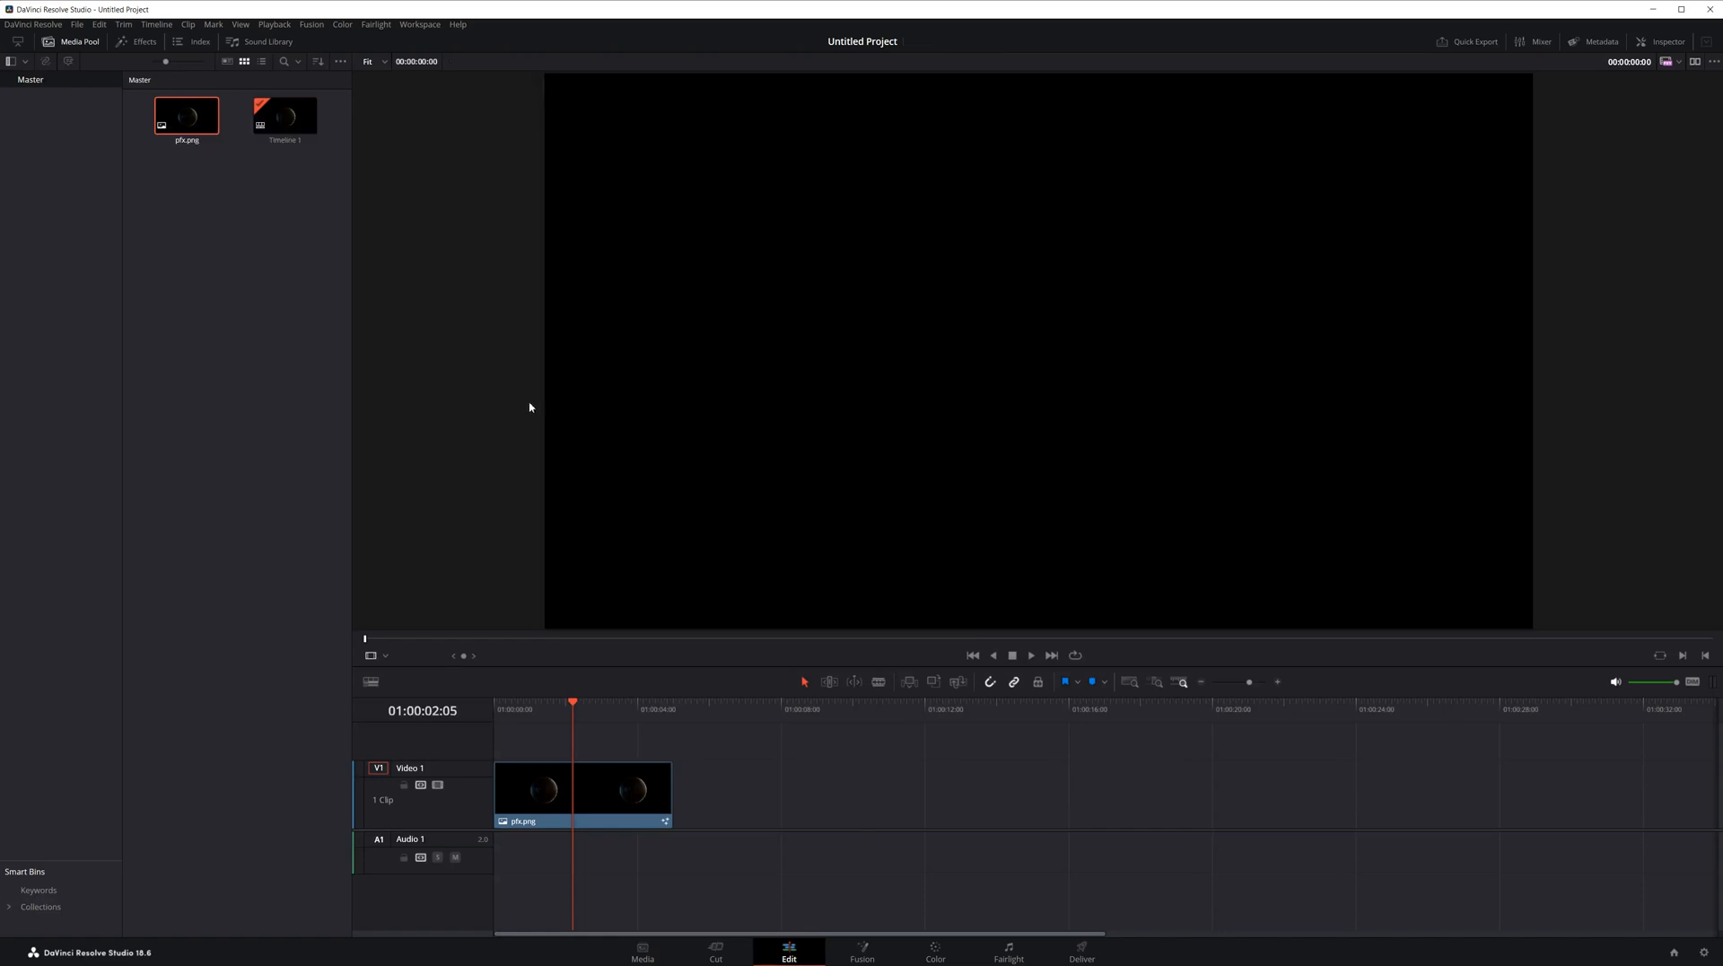
left_click(863, 952)
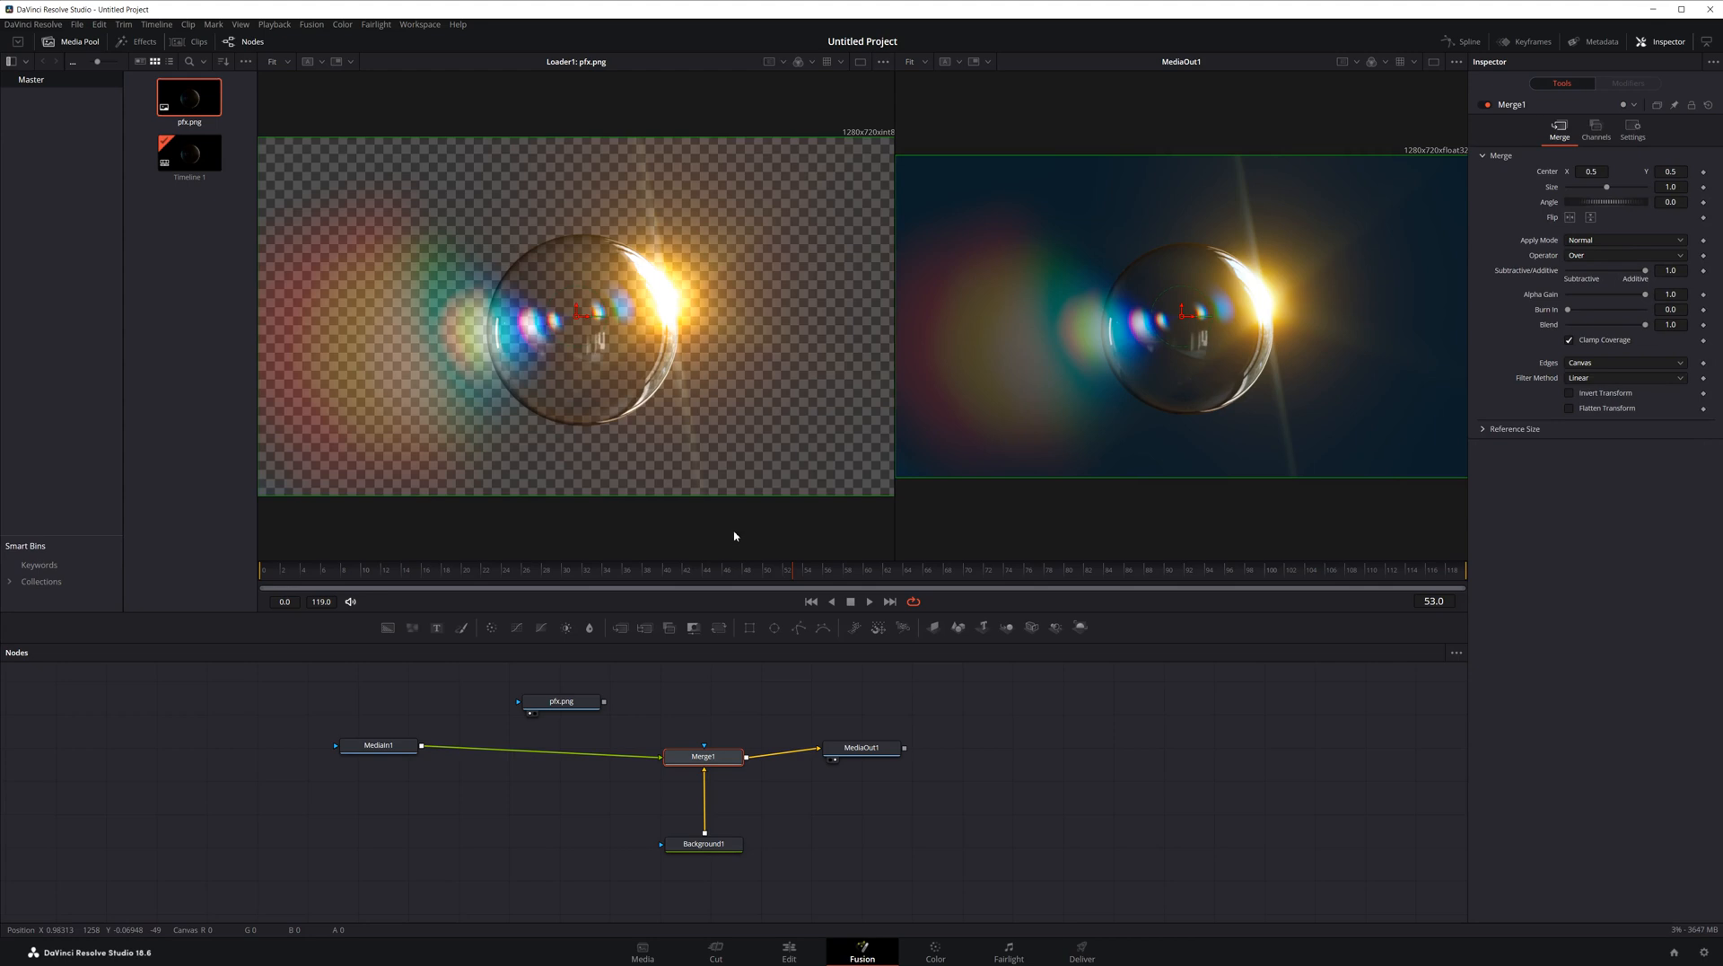
Show MediaIn1 and the pfx.png Loader side by side in the two viewers to compare their images
left_click_drag(396, 745, 469, 411)
left_click_drag(564, 700, 593, 472)
left_click_drag(561, 701, 1090, 432)
left_click_drag(396, 745, 451, 458)
left_click_drag(573, 700, 1070, 434)
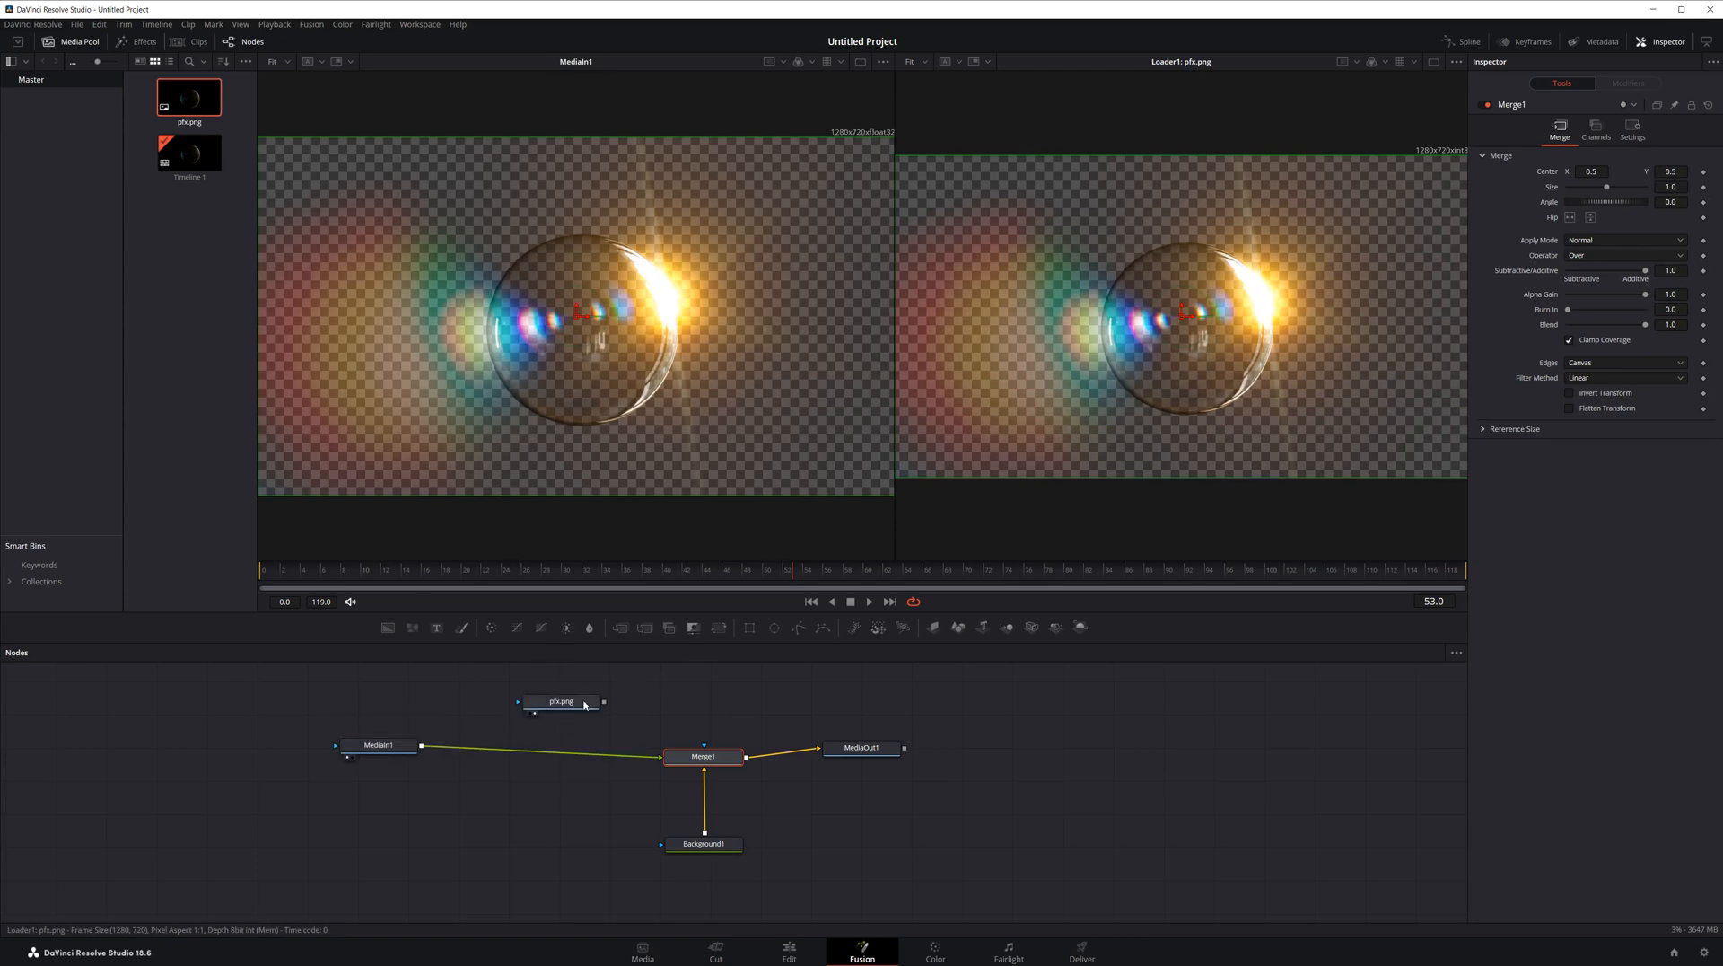
View Merge1 and swap its input from MediaIn1 to the pfx.png Loader and back to compare the composites
left_click_drag(723, 750, 701, 433)
left_click_drag(604, 702, 662, 758)
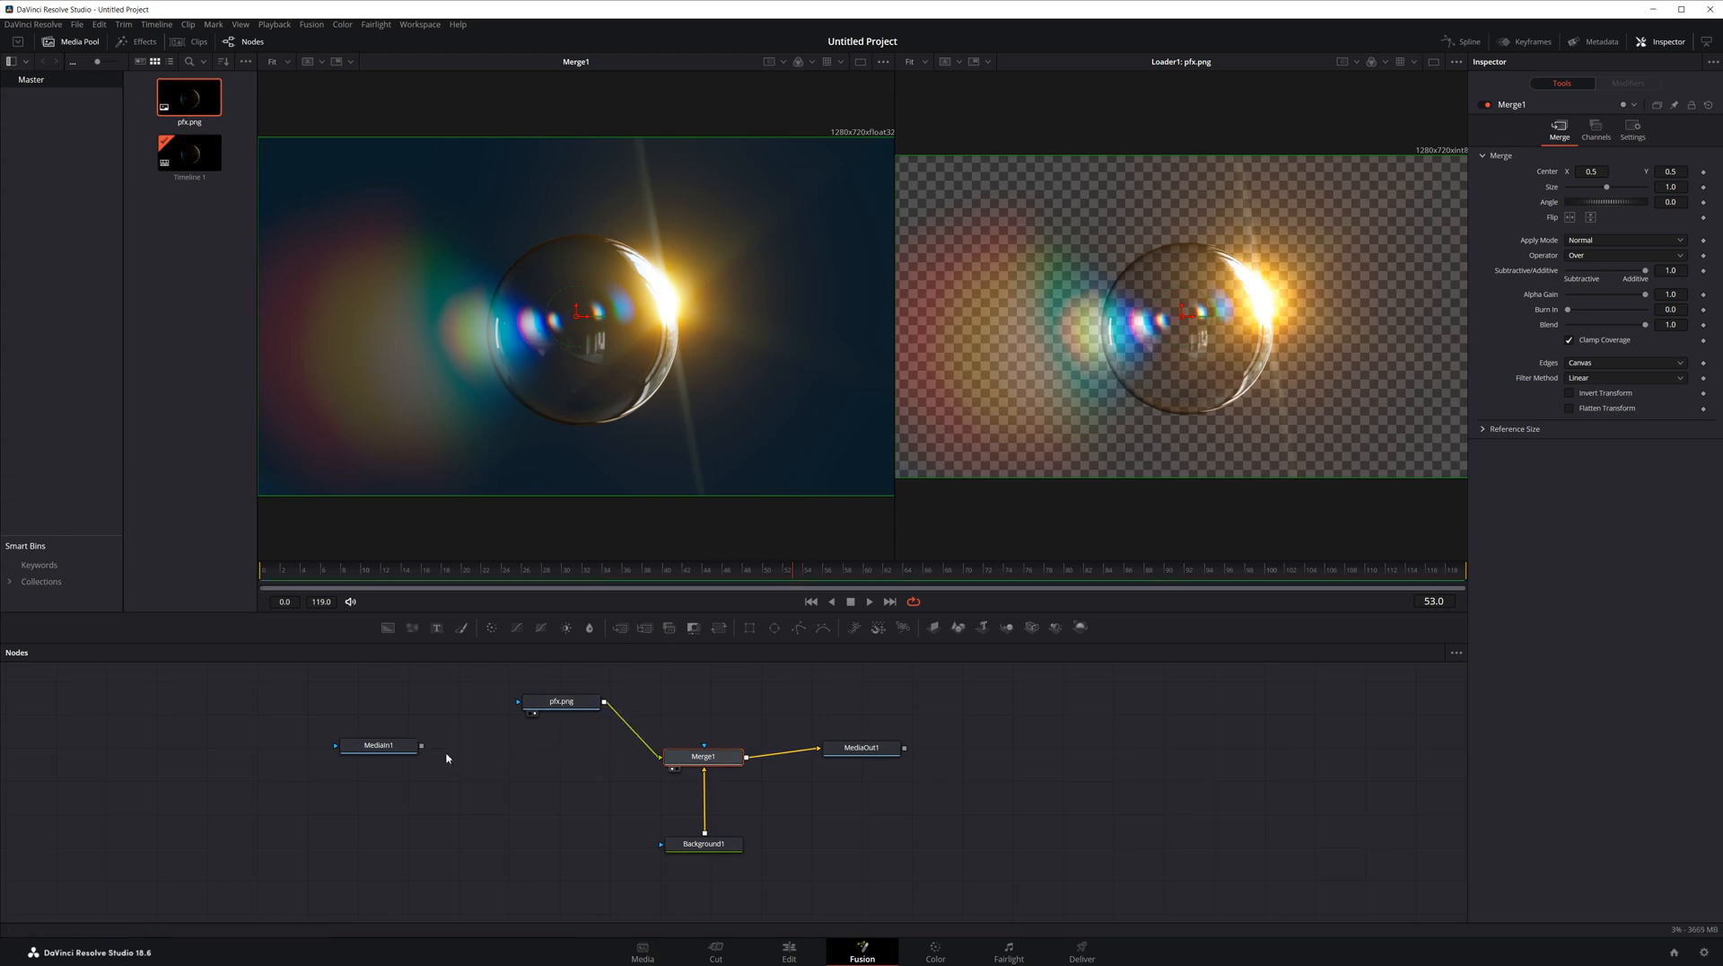
left_click_drag(423, 748, 662, 757)
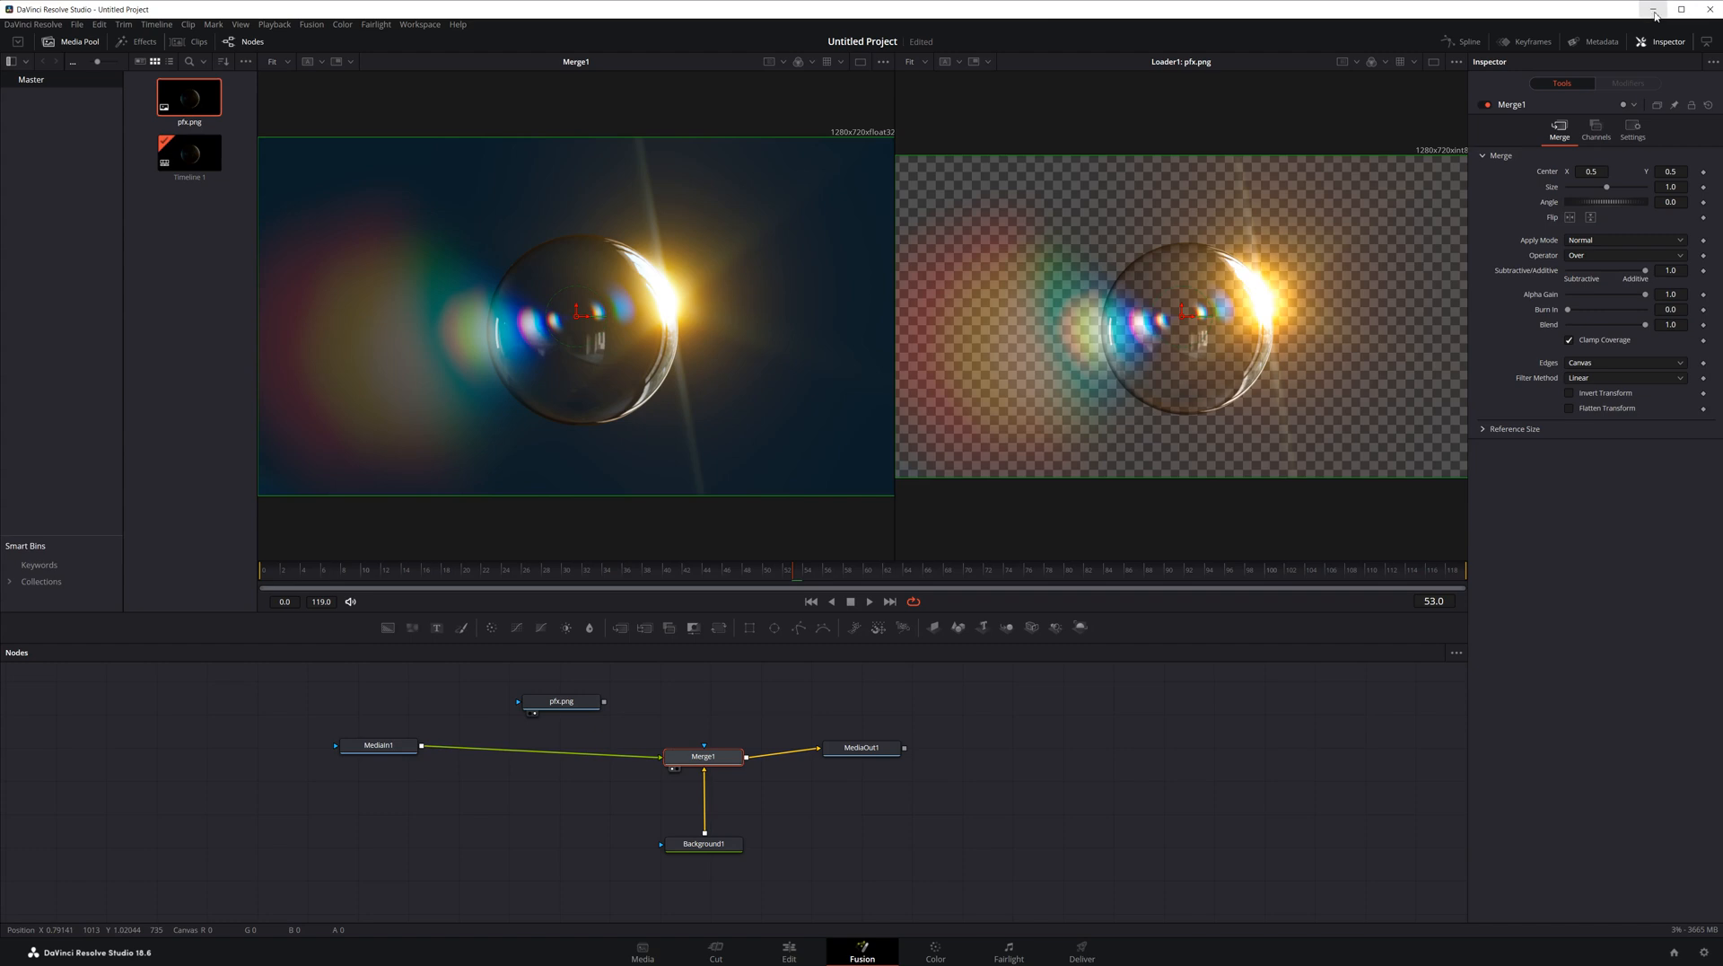
Switch to After Effects and open the colour section of the project settings
left_click(1656, 14)
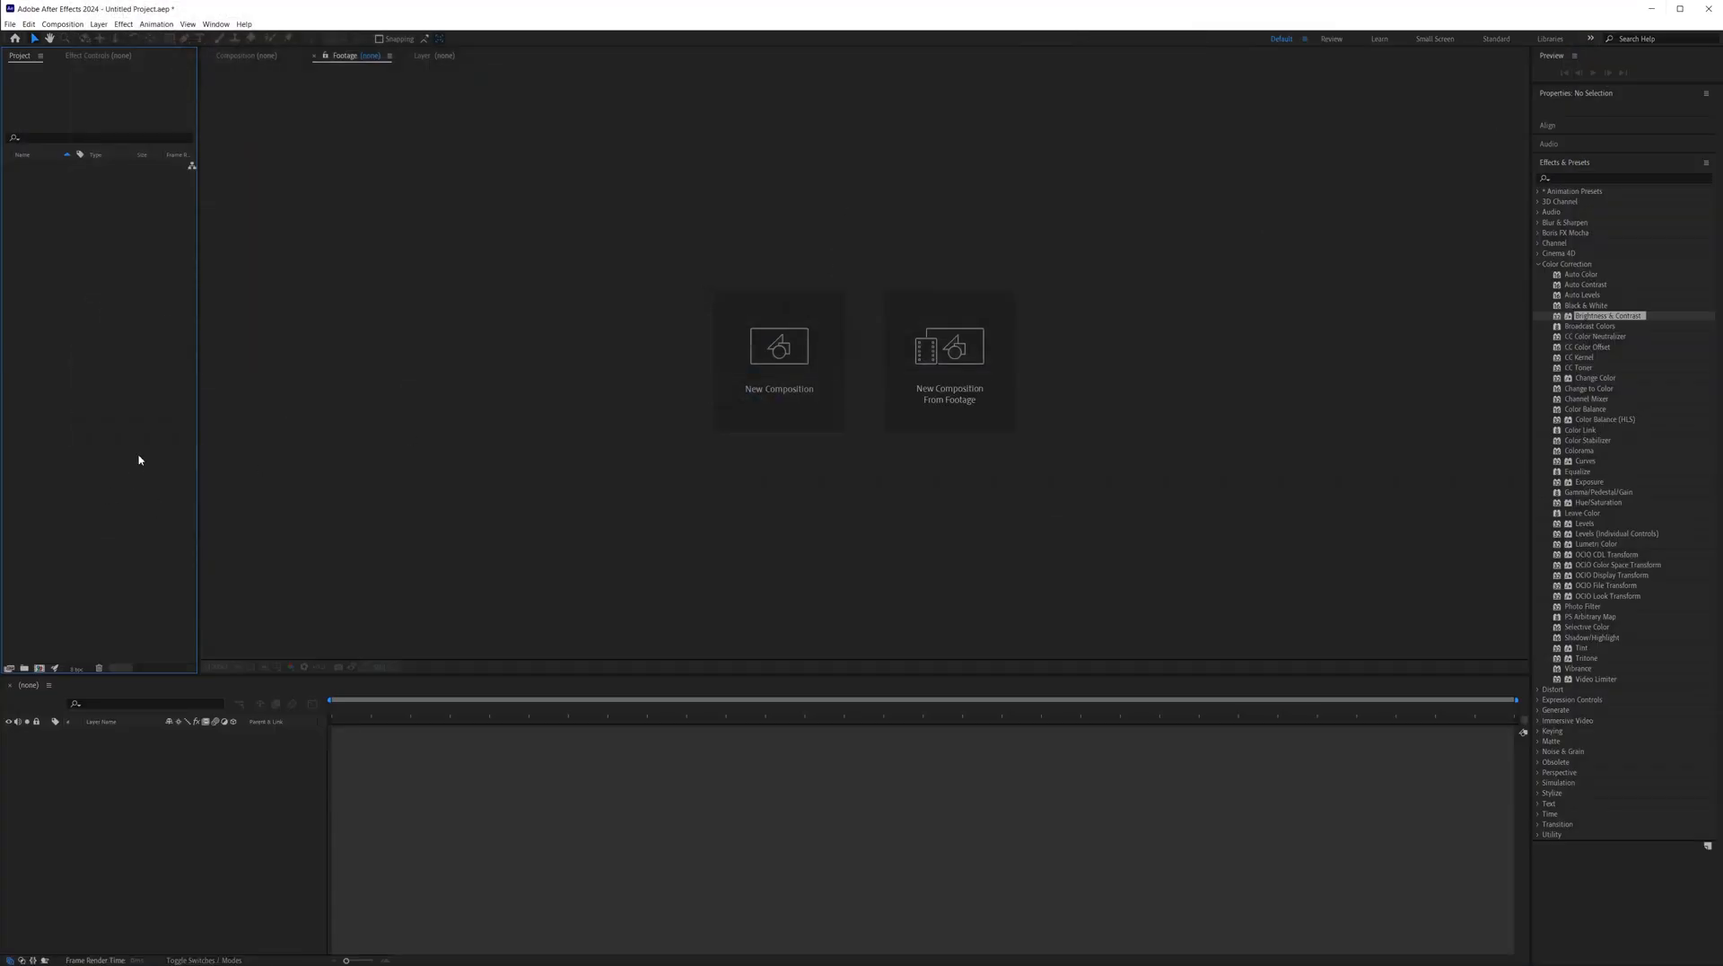
left_click(10, 24)
left_click(71, 427)
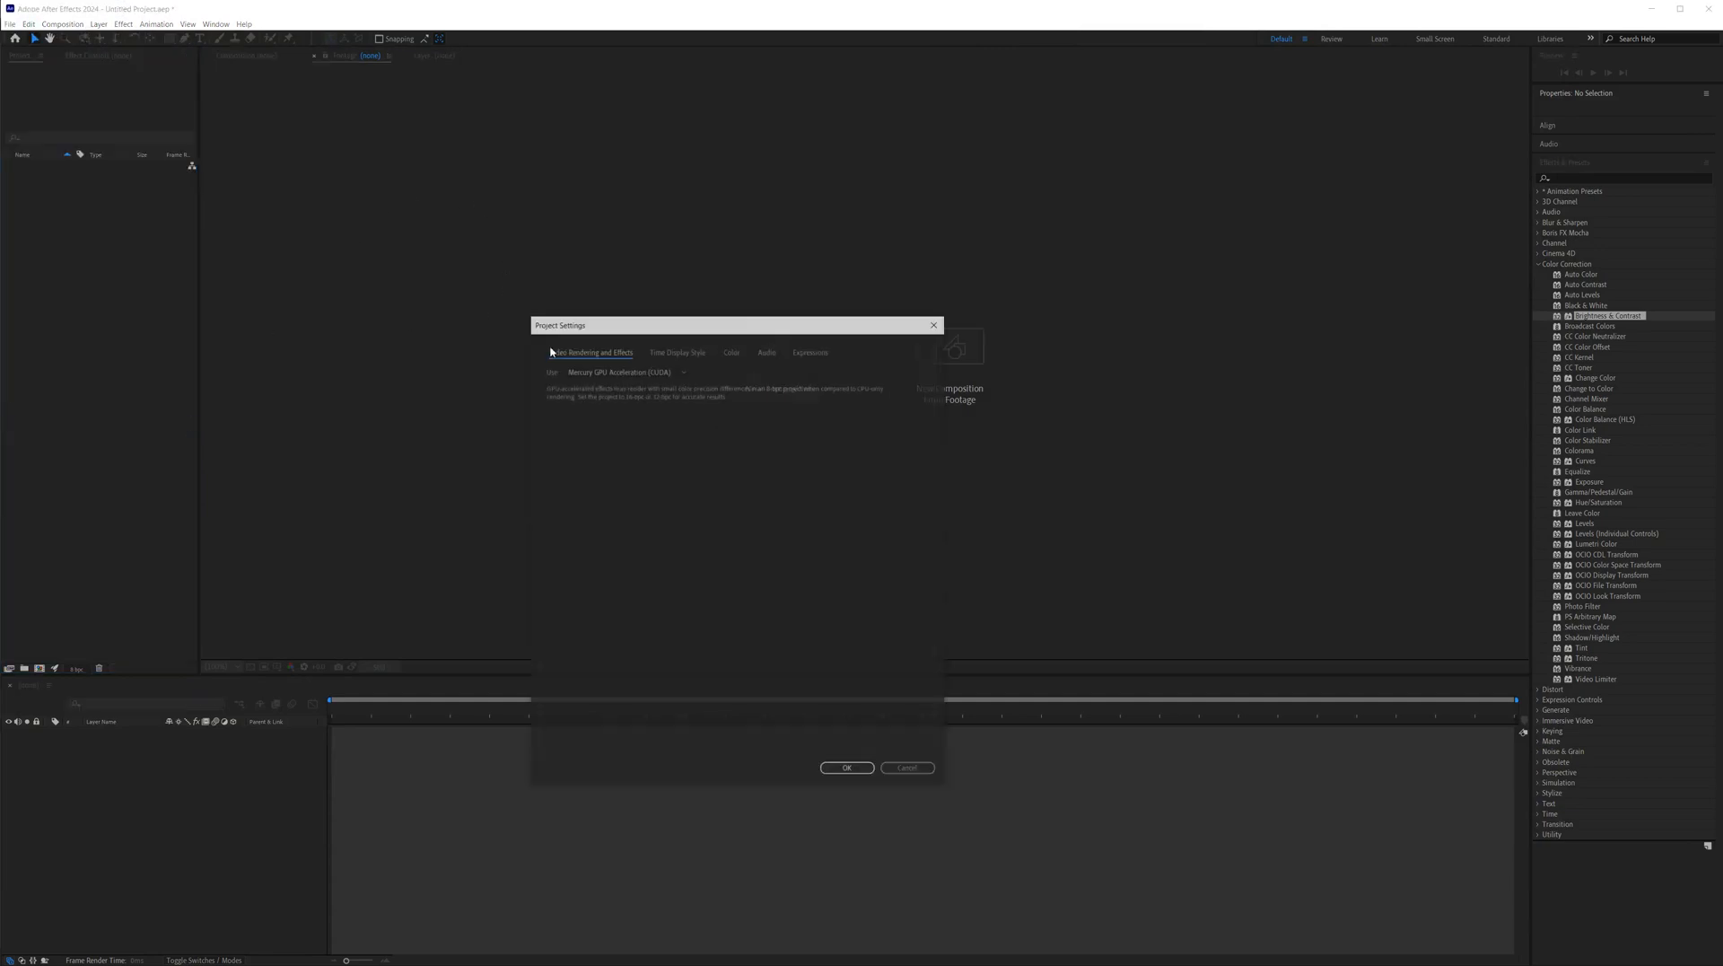
left_click(732, 350)
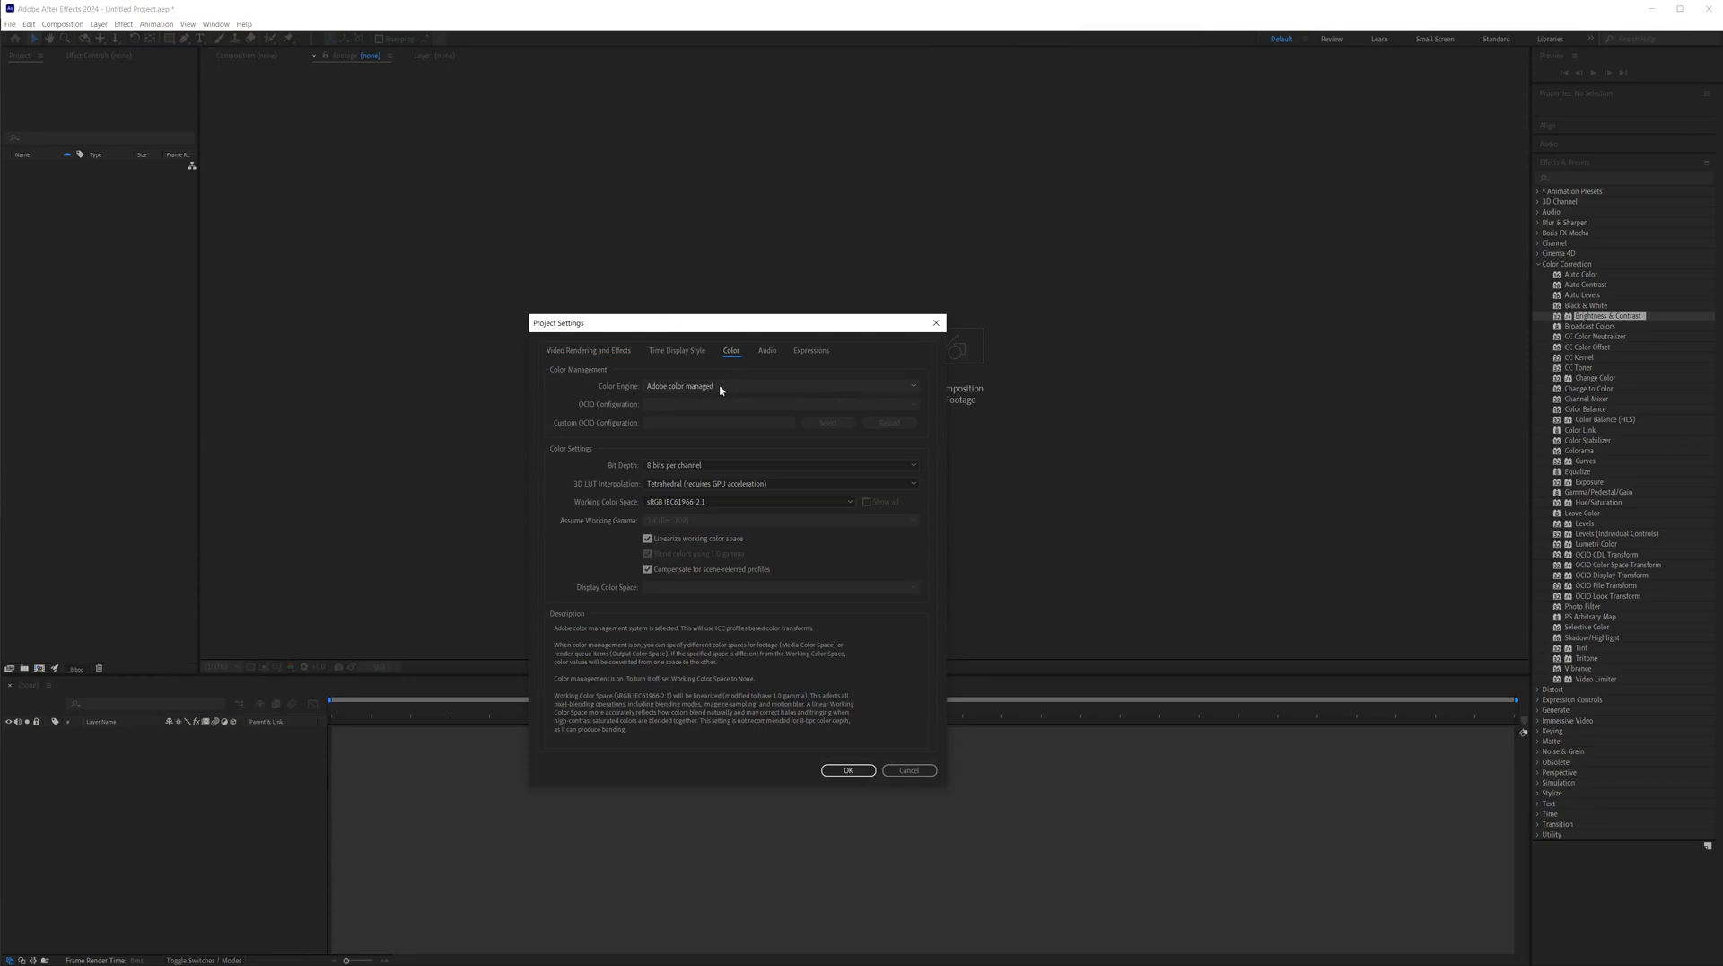
Set the working color space to None and turn off Blend colors using 1.0 gamma
left_click(686, 502)
scroll(705, 547, "up", 2)
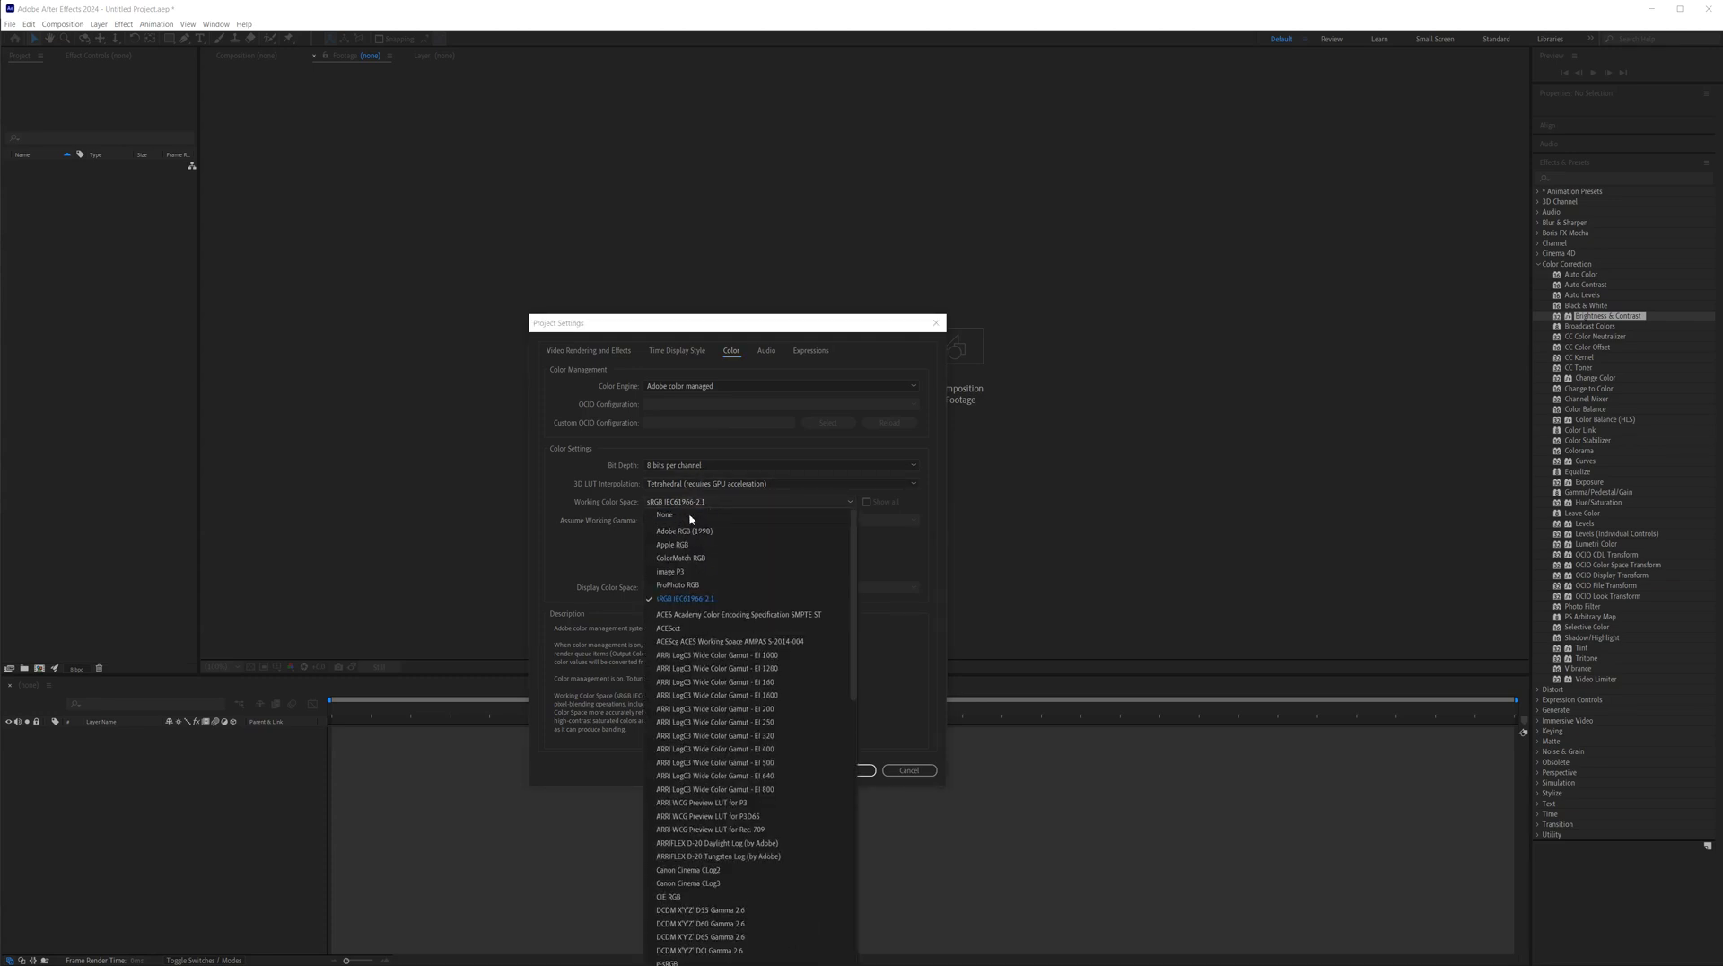
left_click(690, 517)
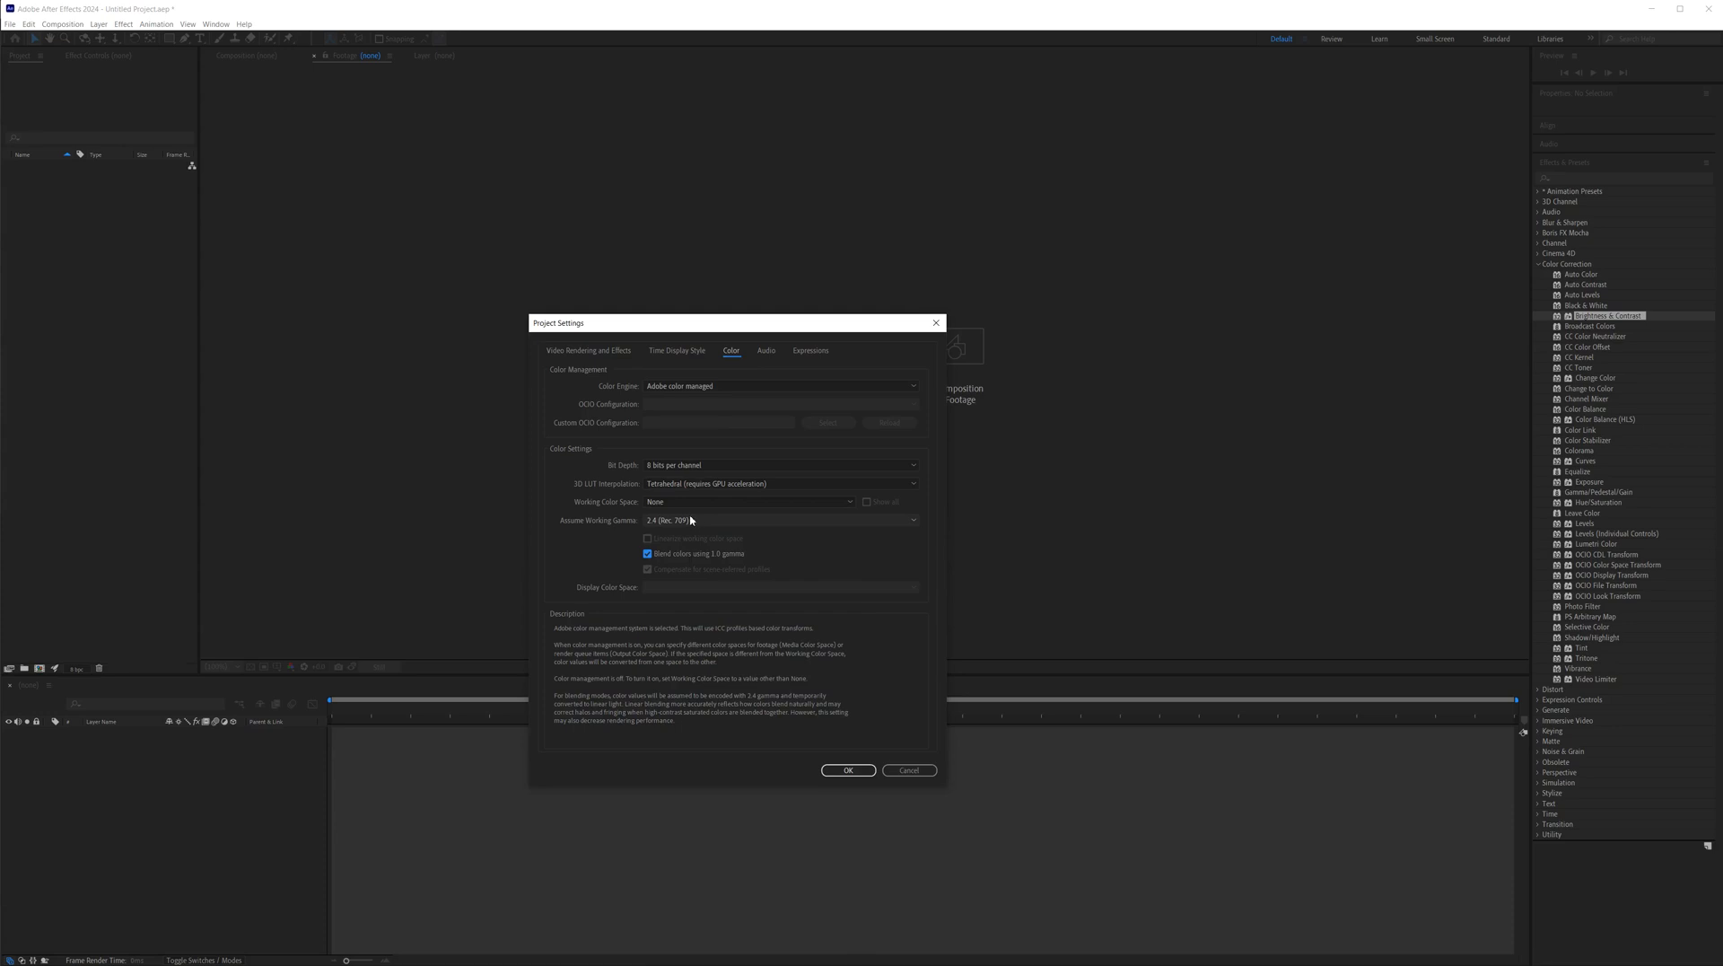
left_click(648, 554)
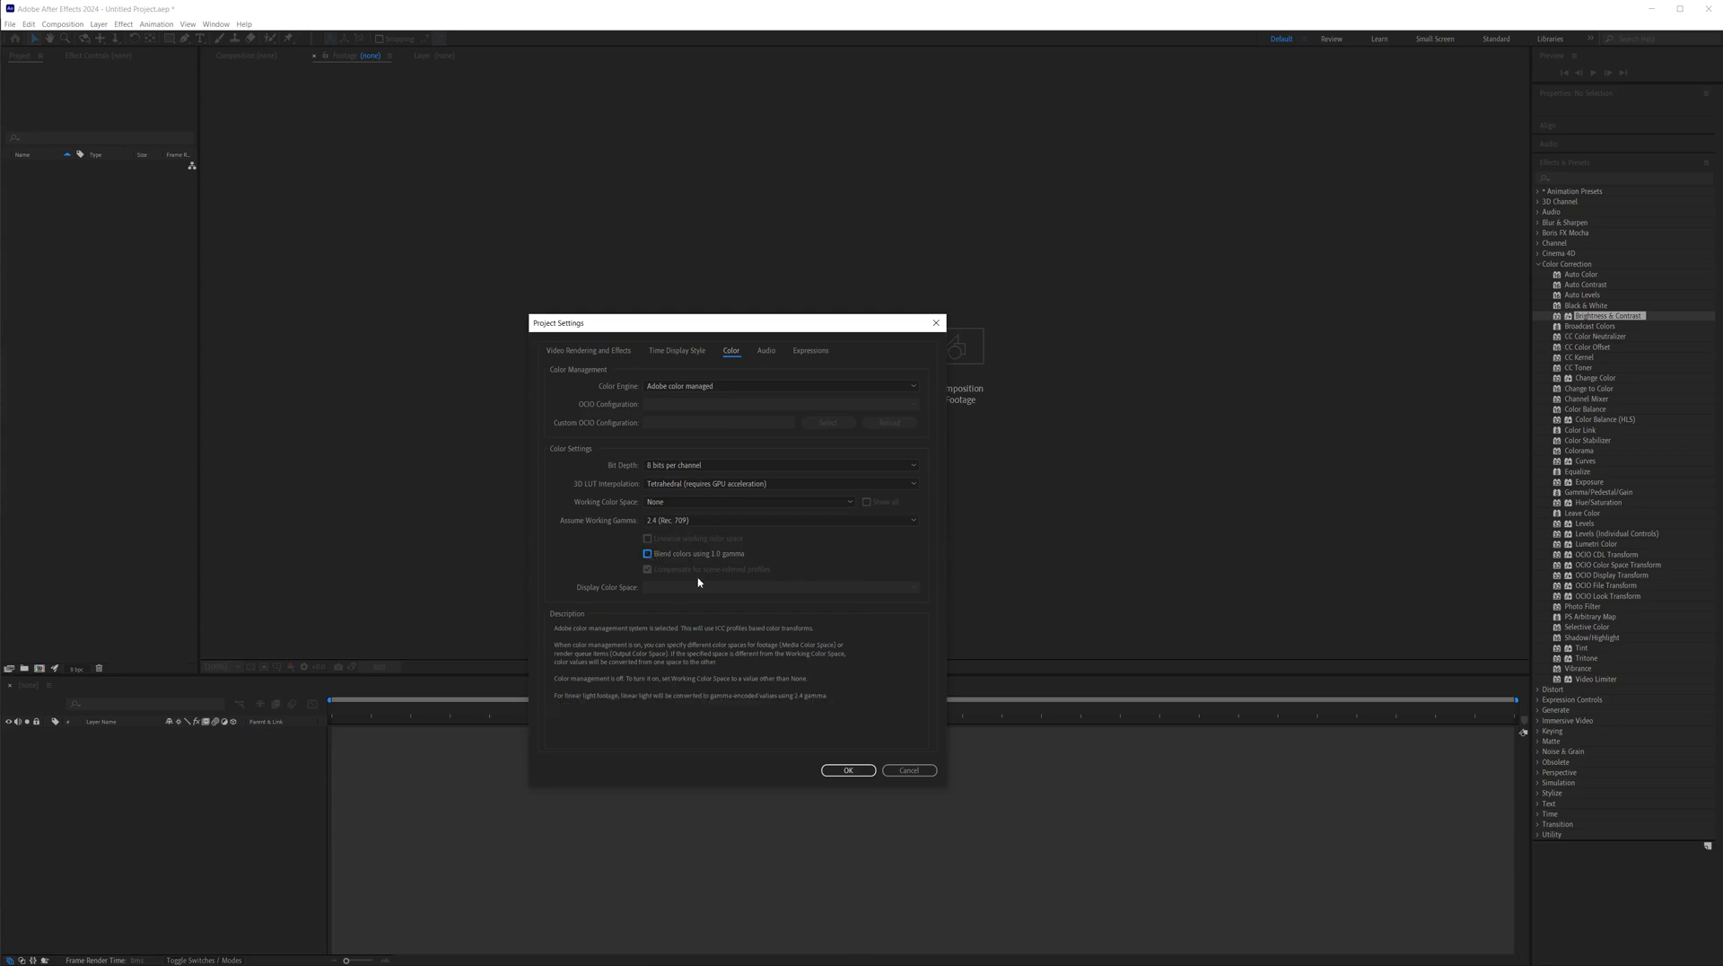
Set the working color space to sRGB IEC61966-2.1, enable Linearize working color space, and apply the project settings
left_click(688, 505)
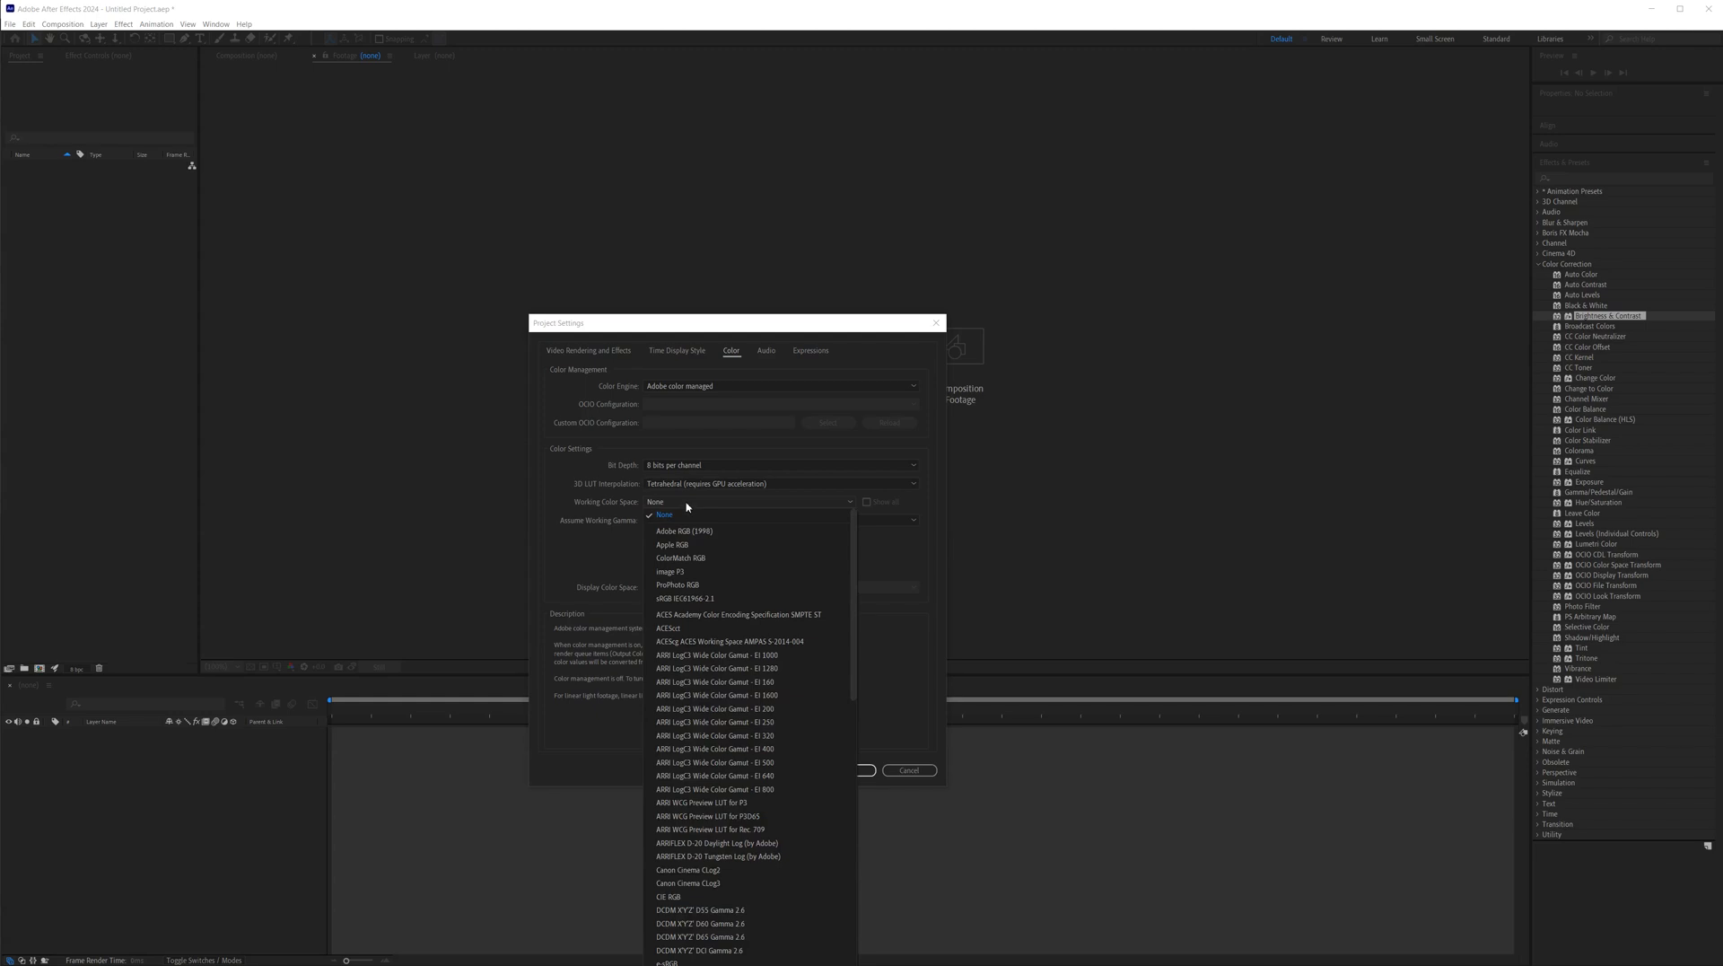
left_click(705, 598)
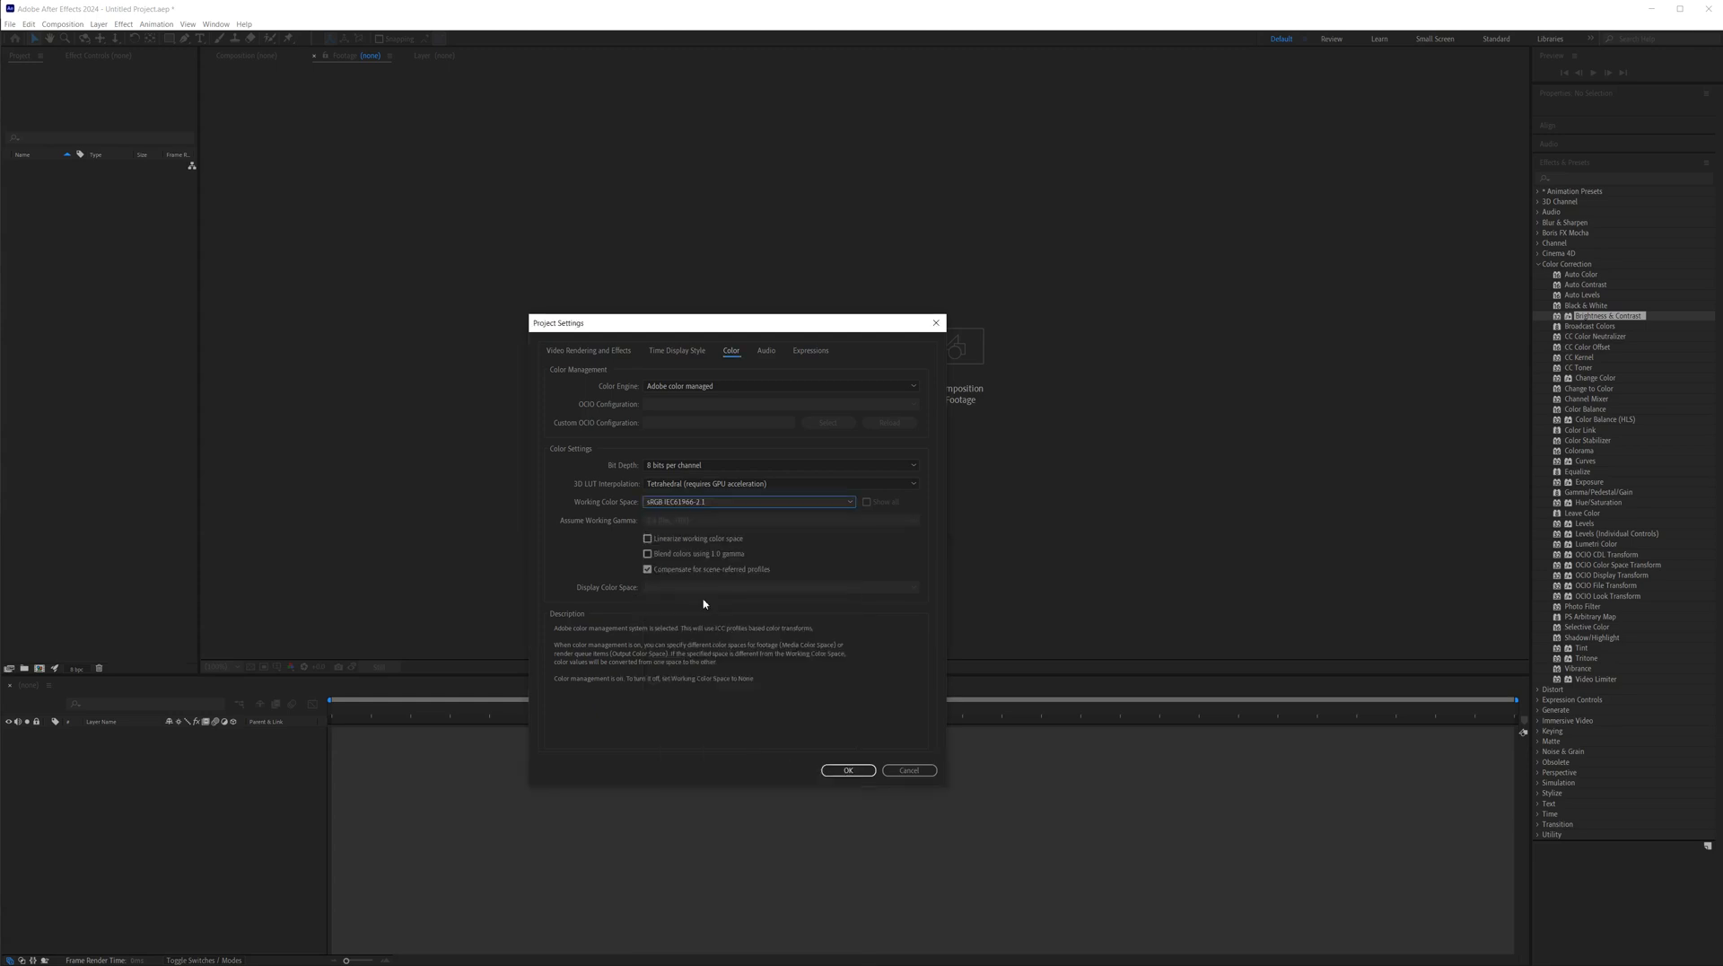
left_click(648, 539)
left_click(848, 769)
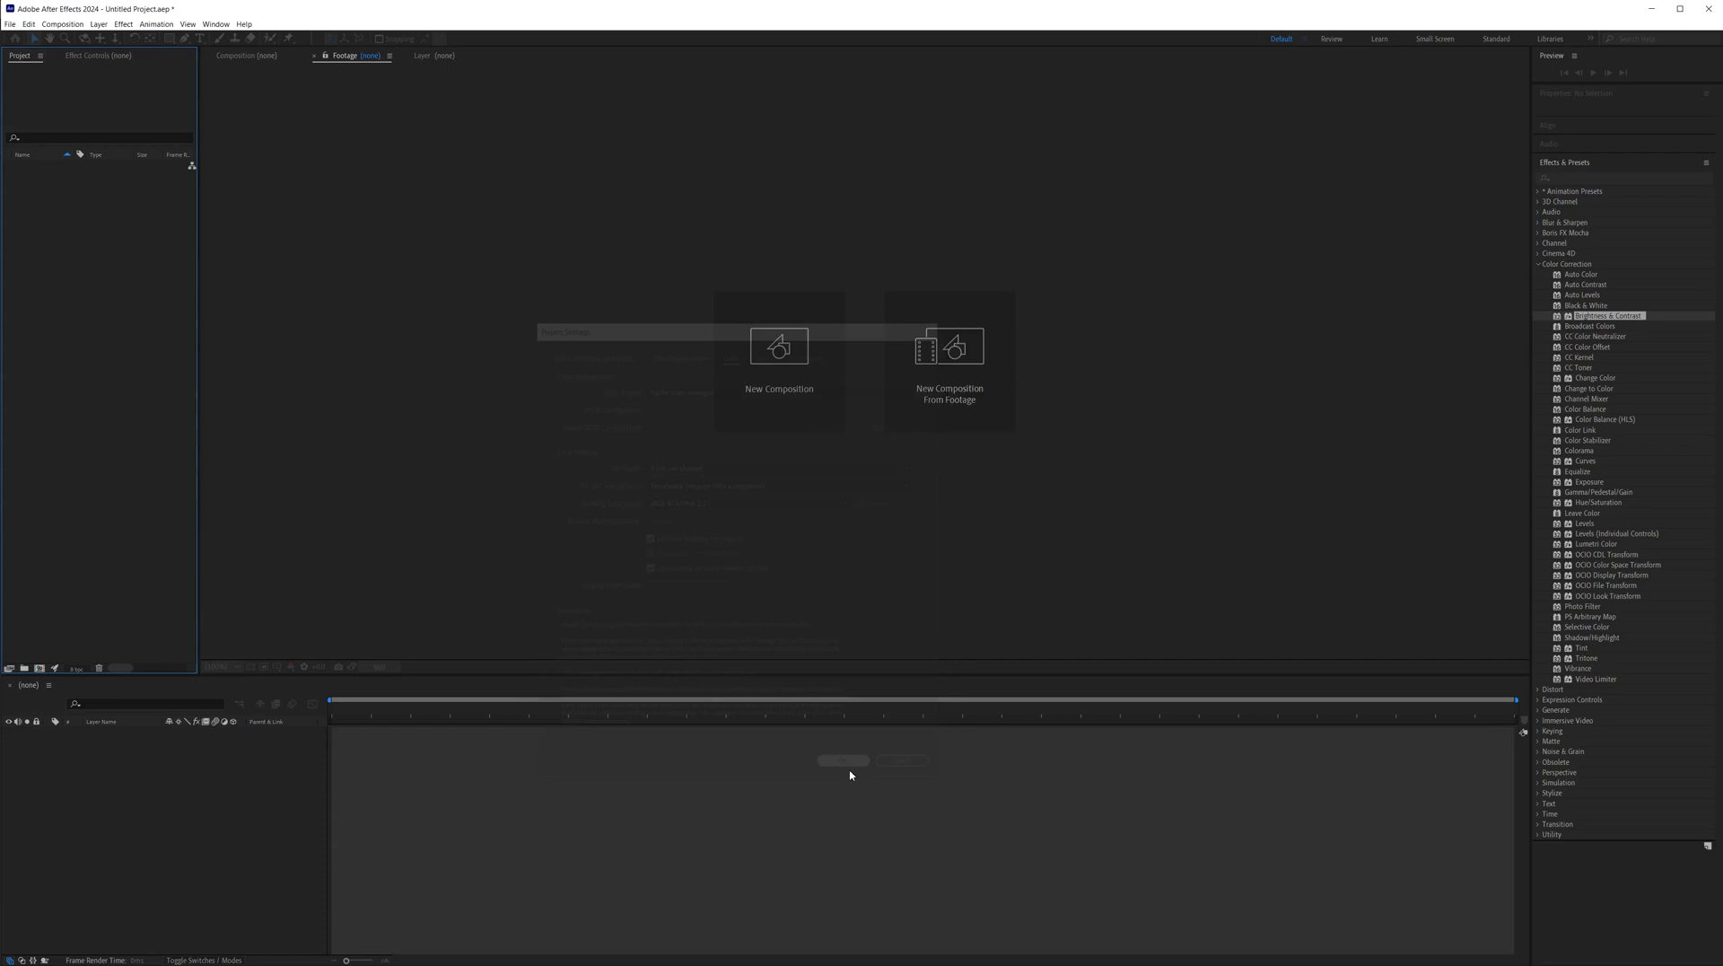
Import pfx.png into the project and create a new composition from it
left_click_drag(1, 412, 96, 284)
double_click(47, 168)
left_click_drag(37, 175, 129, 764)
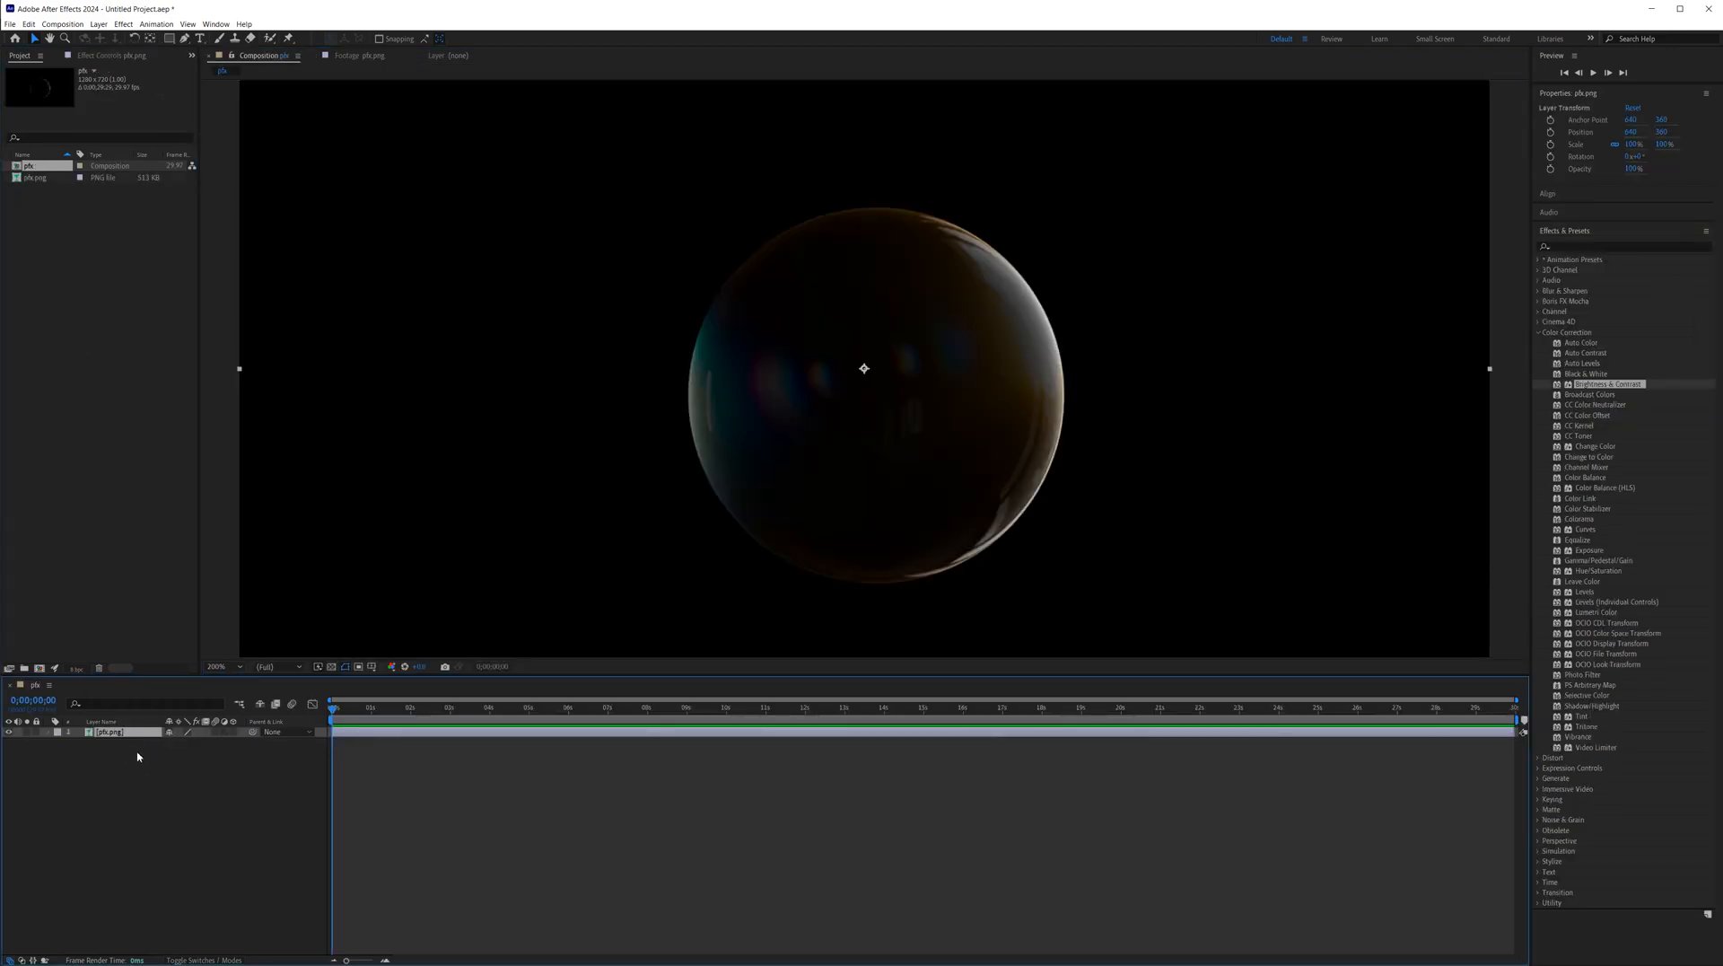
Create a deep blue solid layer and place it beneath the pfx.png layer in the timeline
right_click(138, 757)
mouse_move(158, 759)
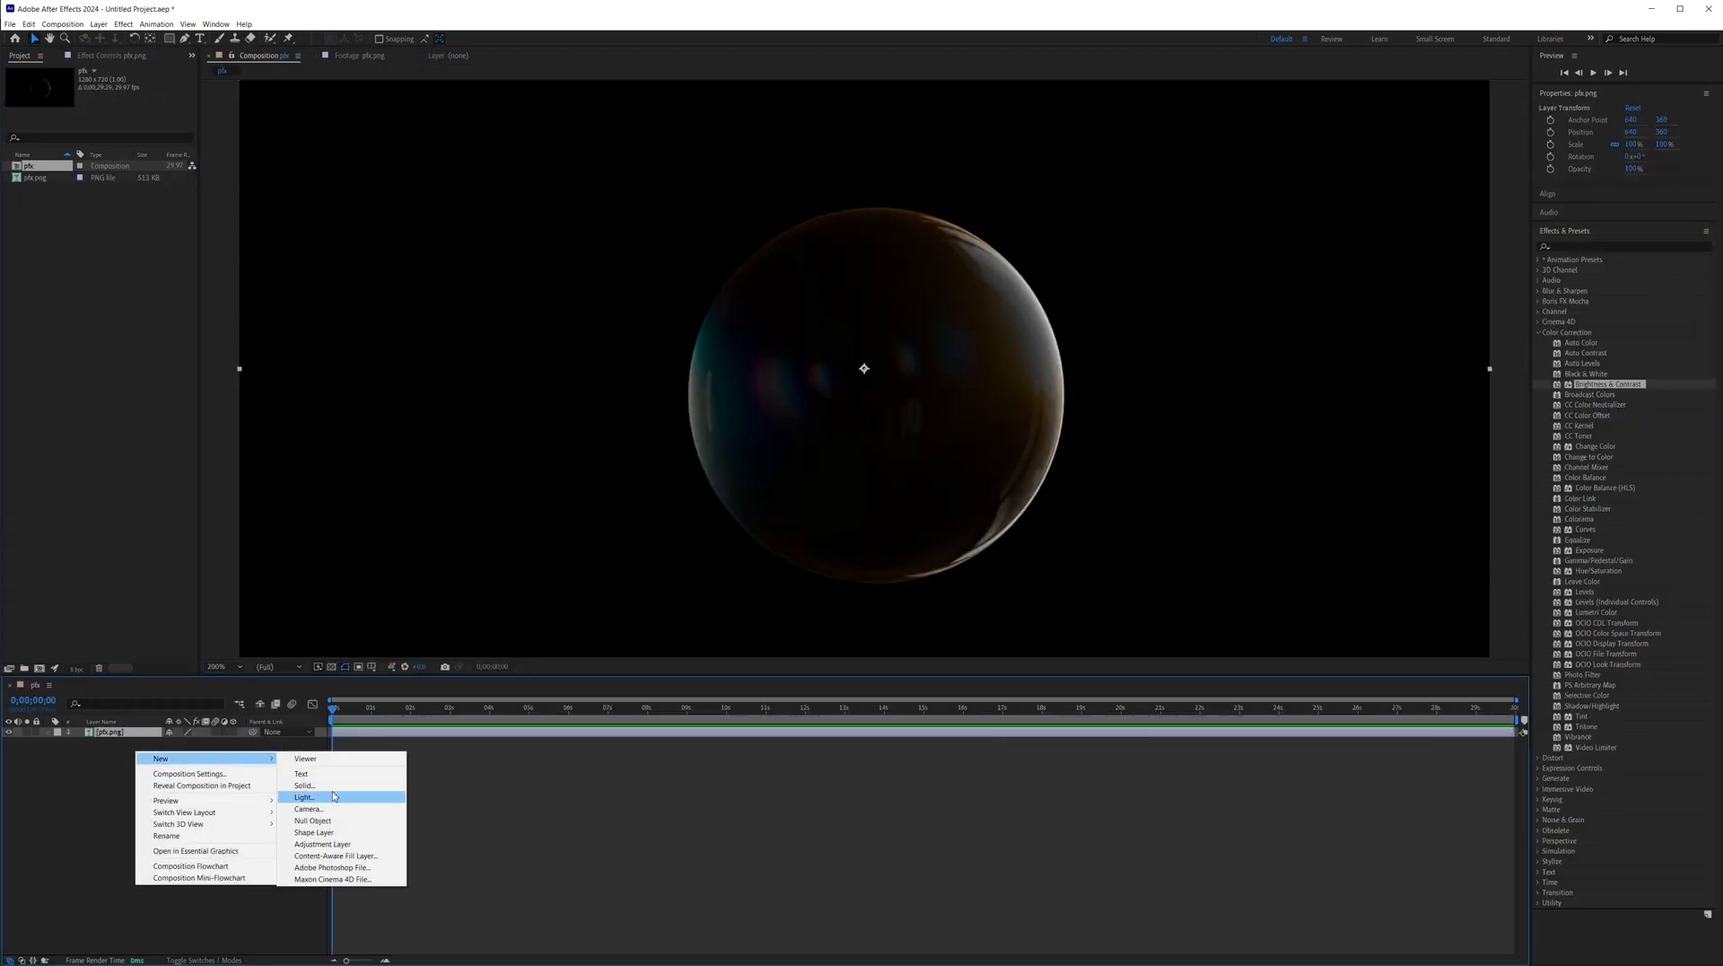
left_click(305, 785)
left_click(856, 568)
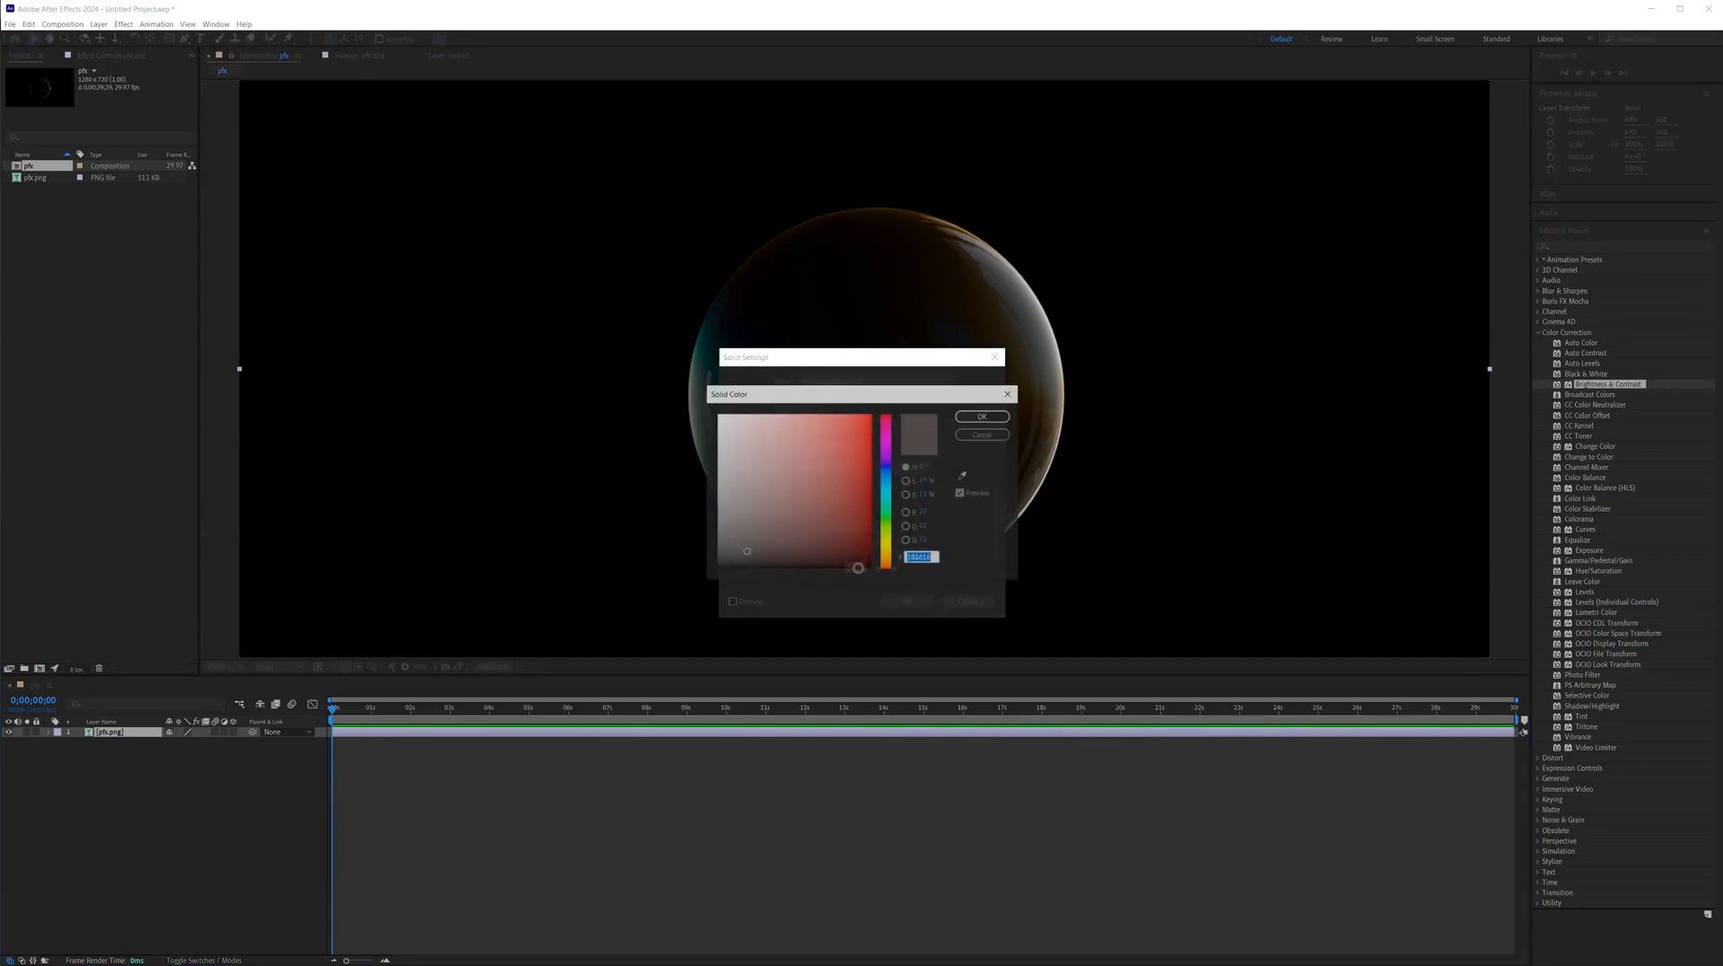
left_click_drag(743, 555, 733, 557)
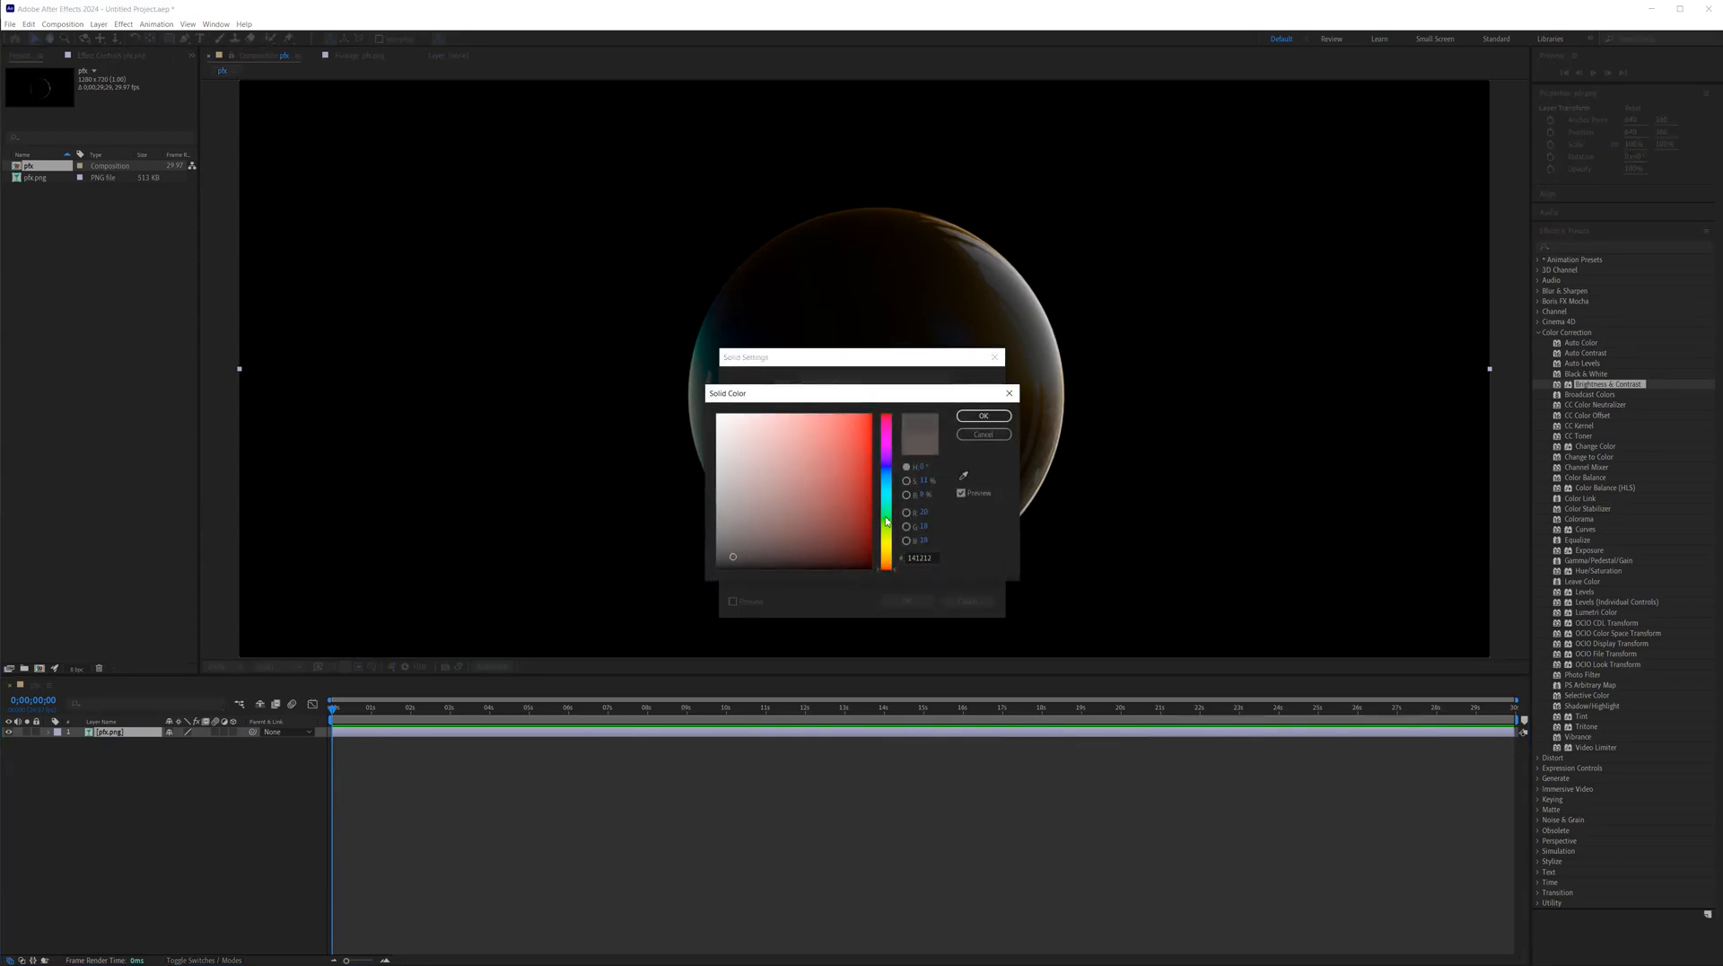
left_click(887, 466)
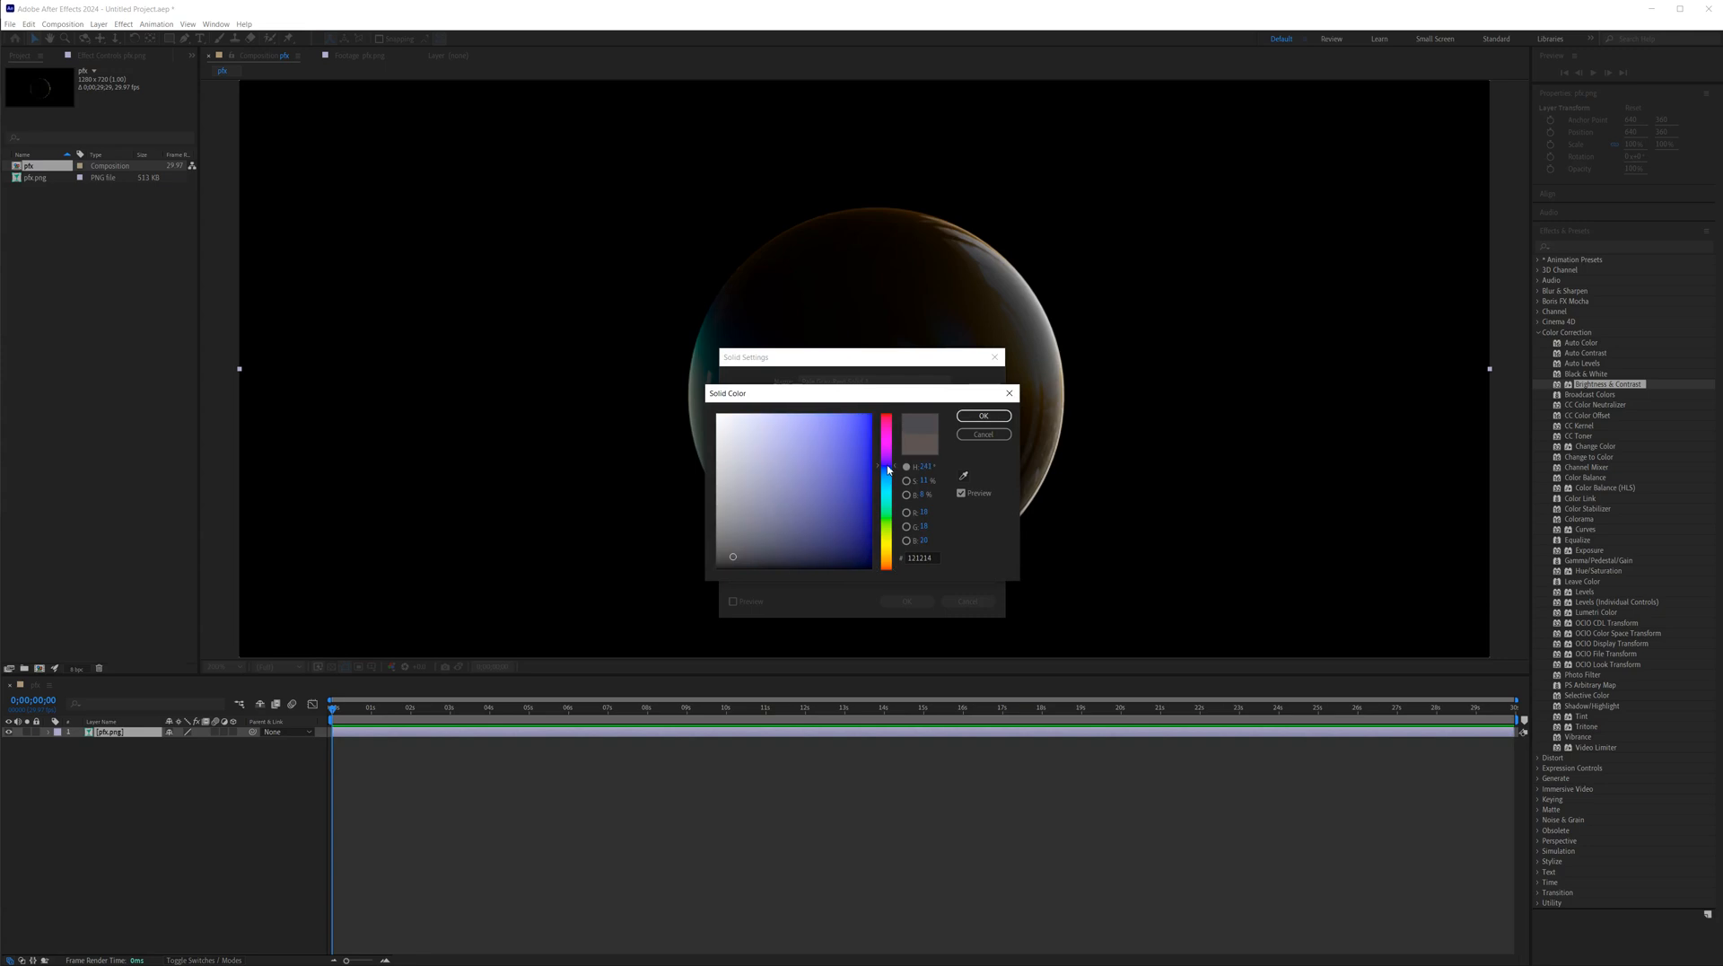
left_click_drag(826, 561, 856, 561)
left_click(895, 467)
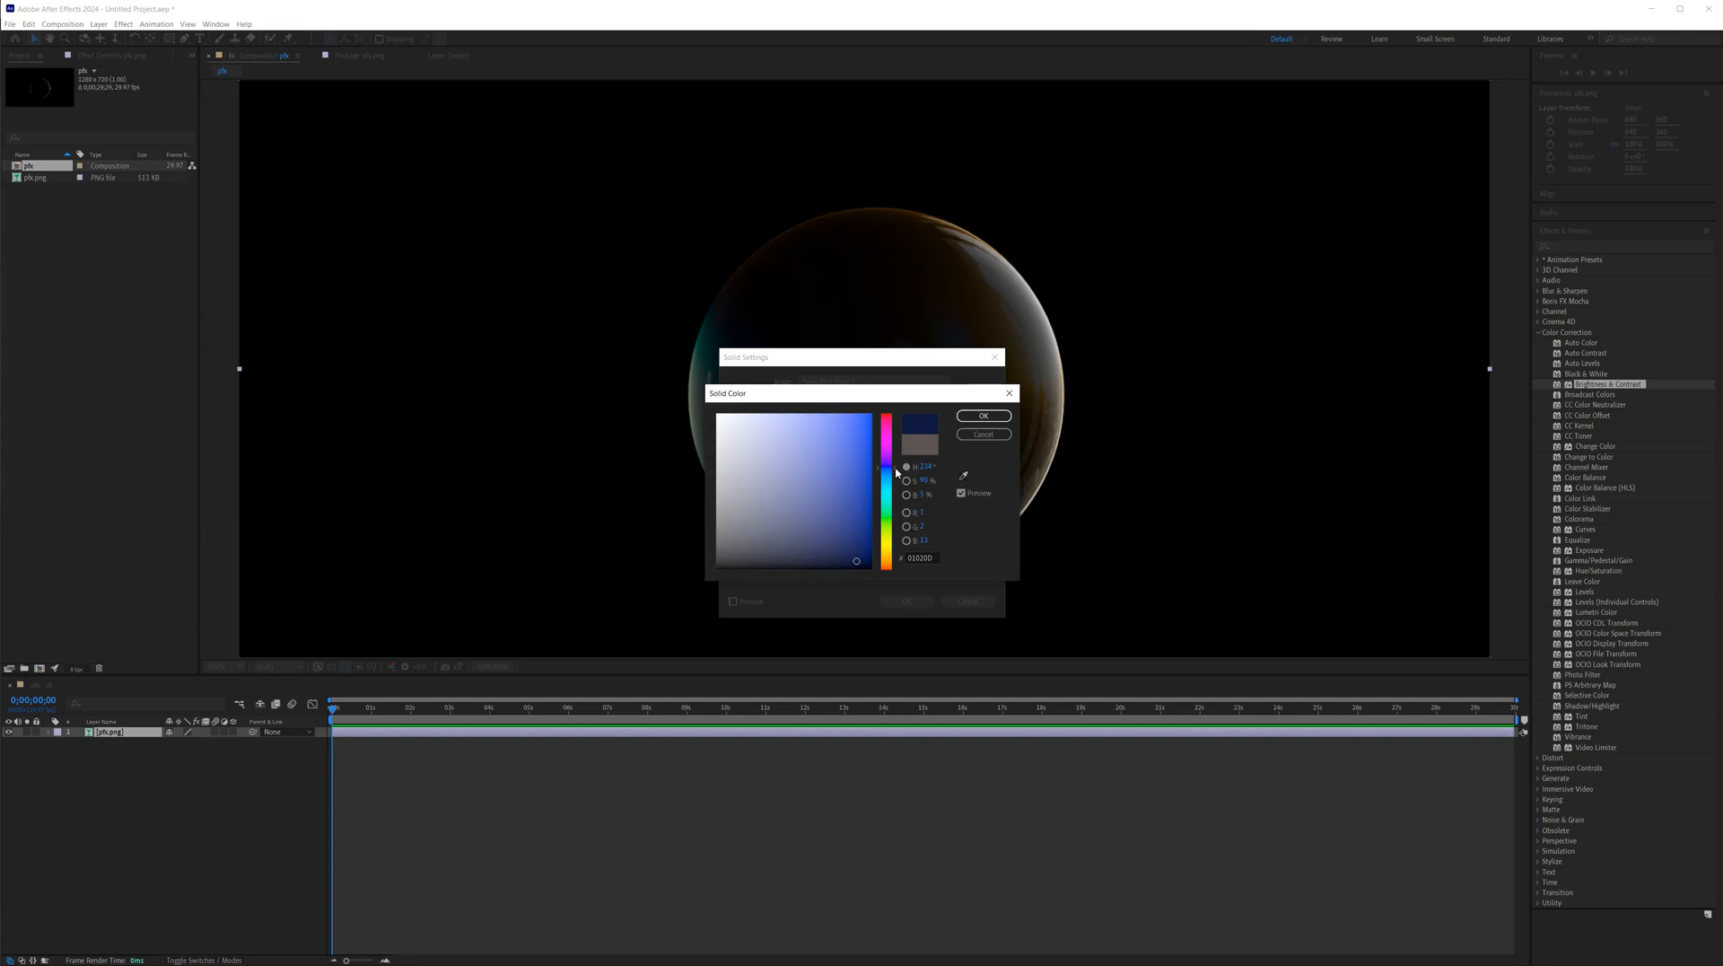
left_click(984, 415)
left_click(908, 601)
left_click_drag(126, 732, 124, 758)
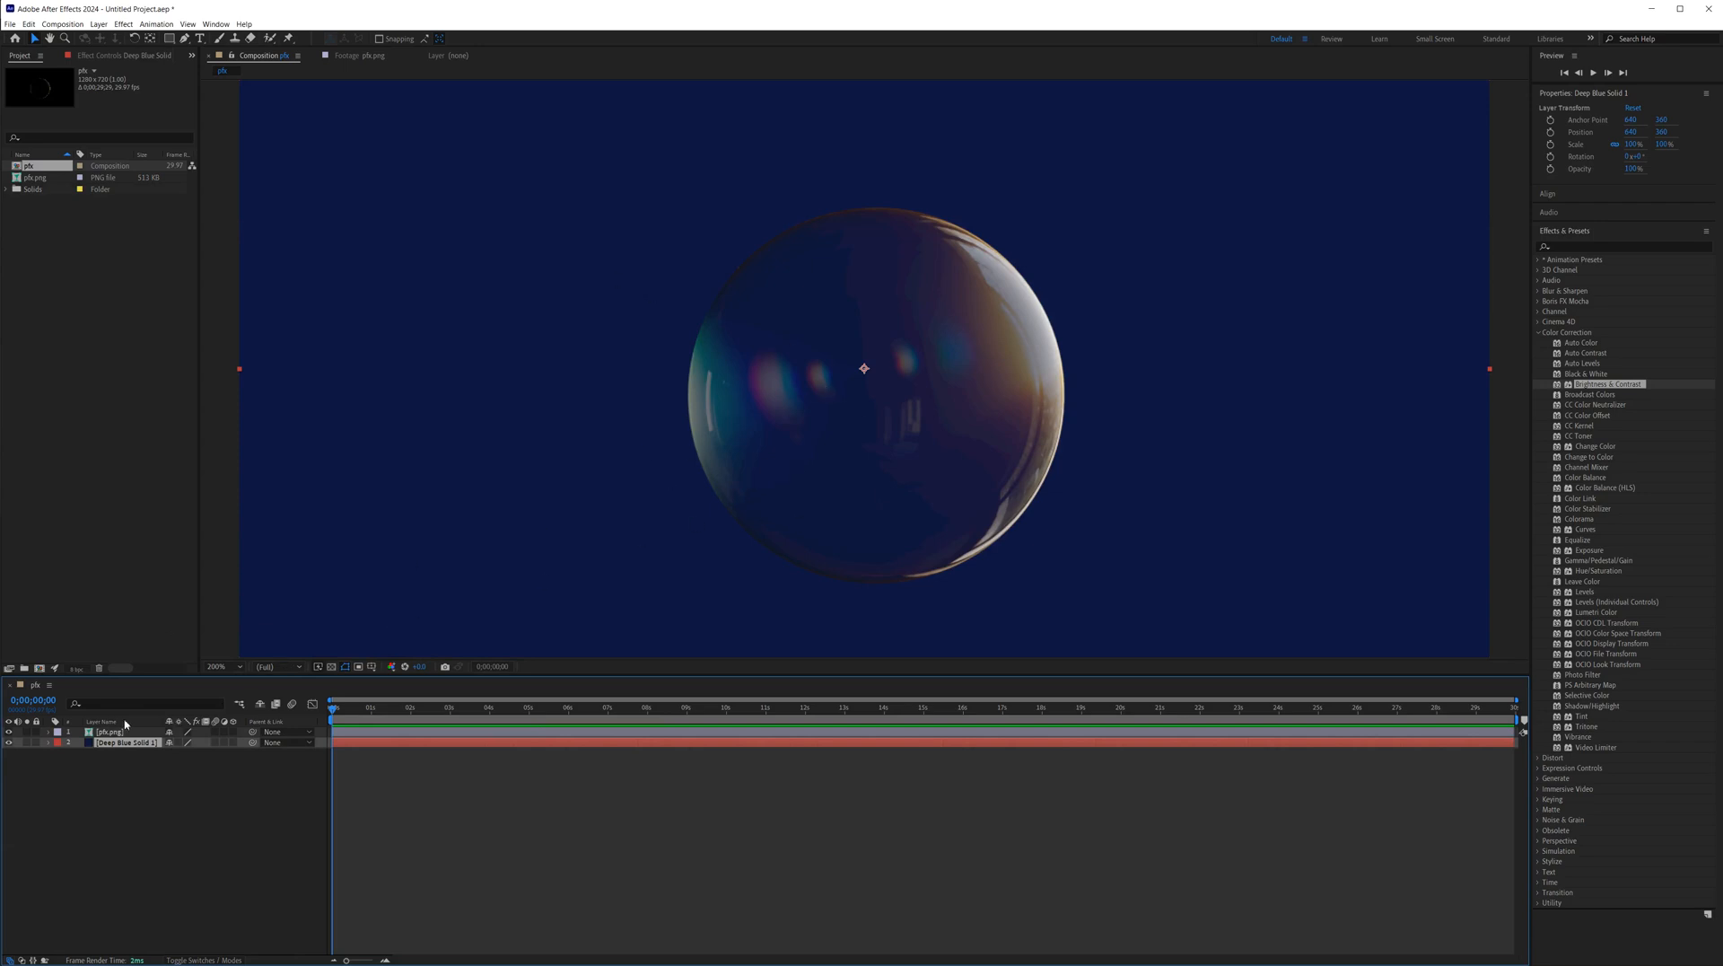
Rename the pfx.png footage to RGB and import a second copy of pfx.png named A
left_click(45, 178)
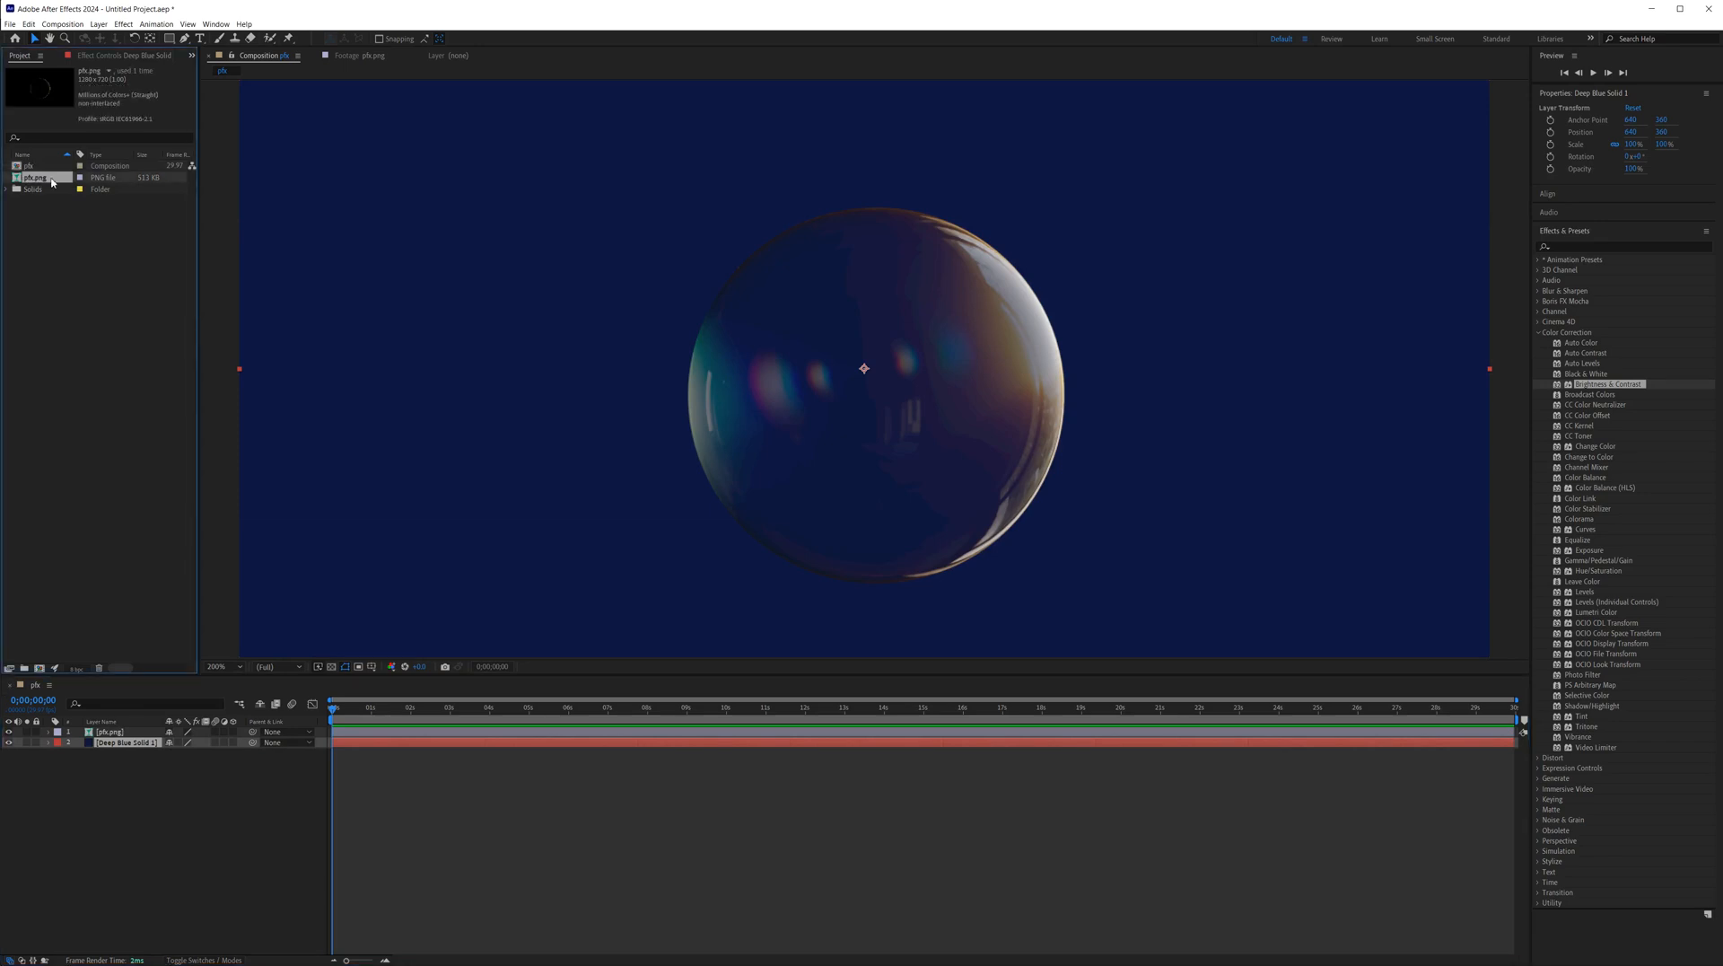
key("Return")
type("B")
key("Return")
left_click_drag(0, 330, 72, 328)
key("Return")
type("A")
key("Return")
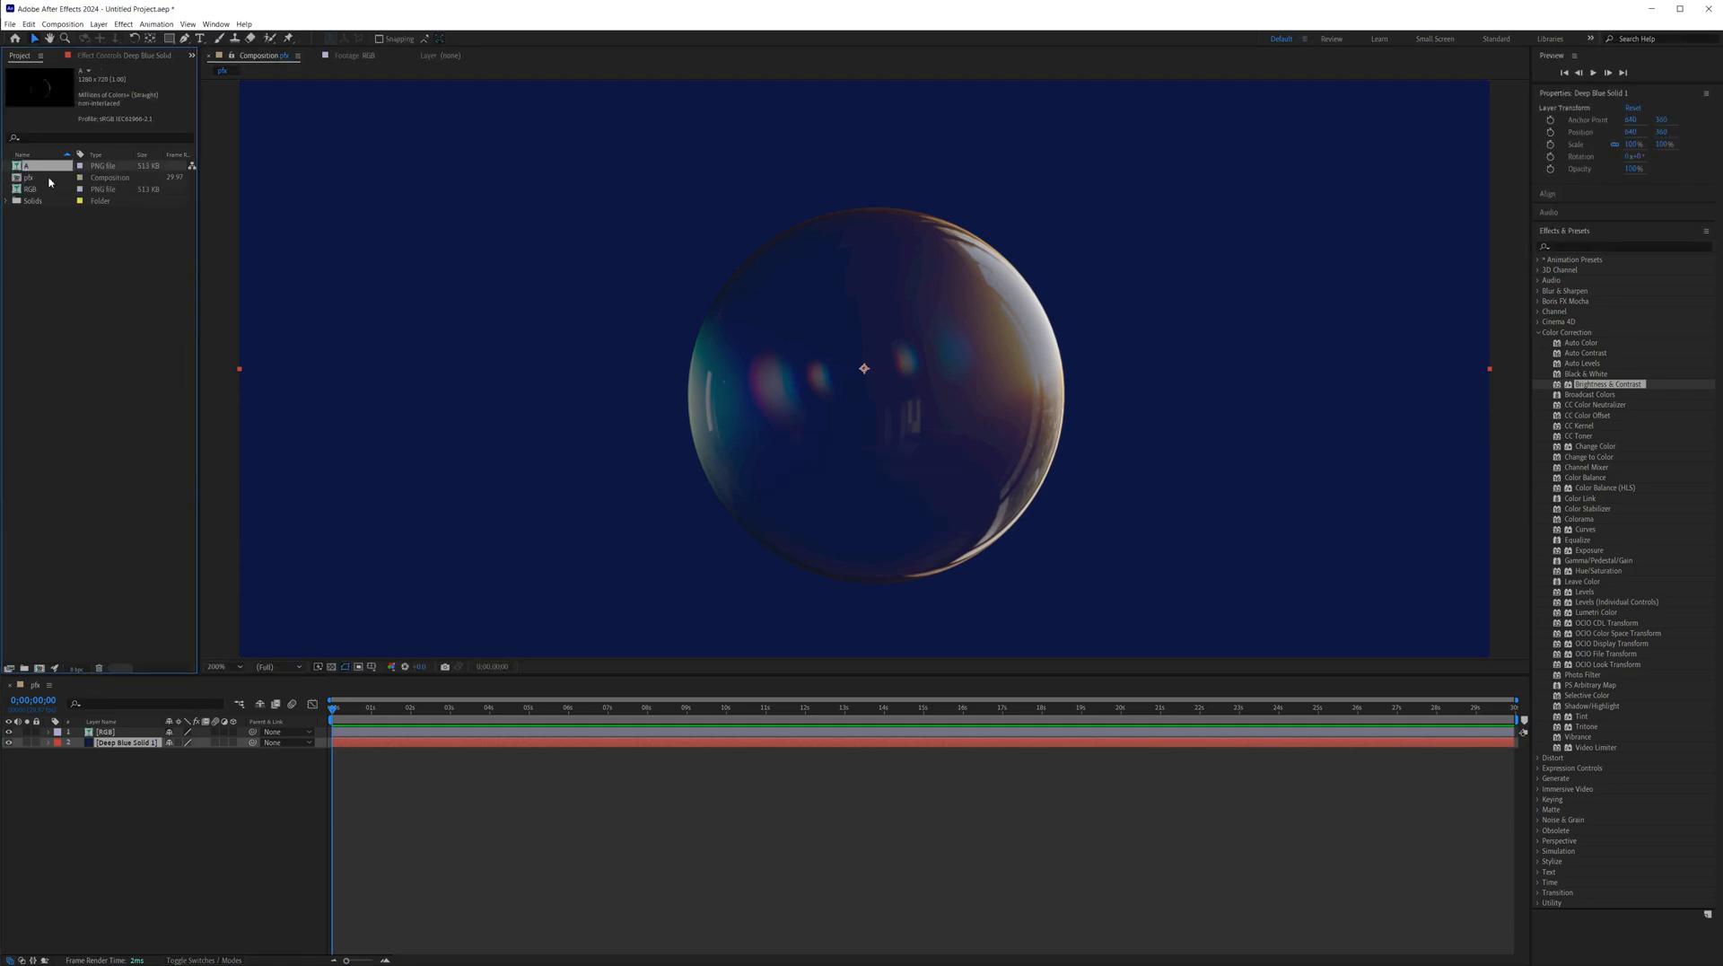
Set the RGB footage's interpretation to ignore its alpha channel
left_click(34, 191)
right_click(34, 191)
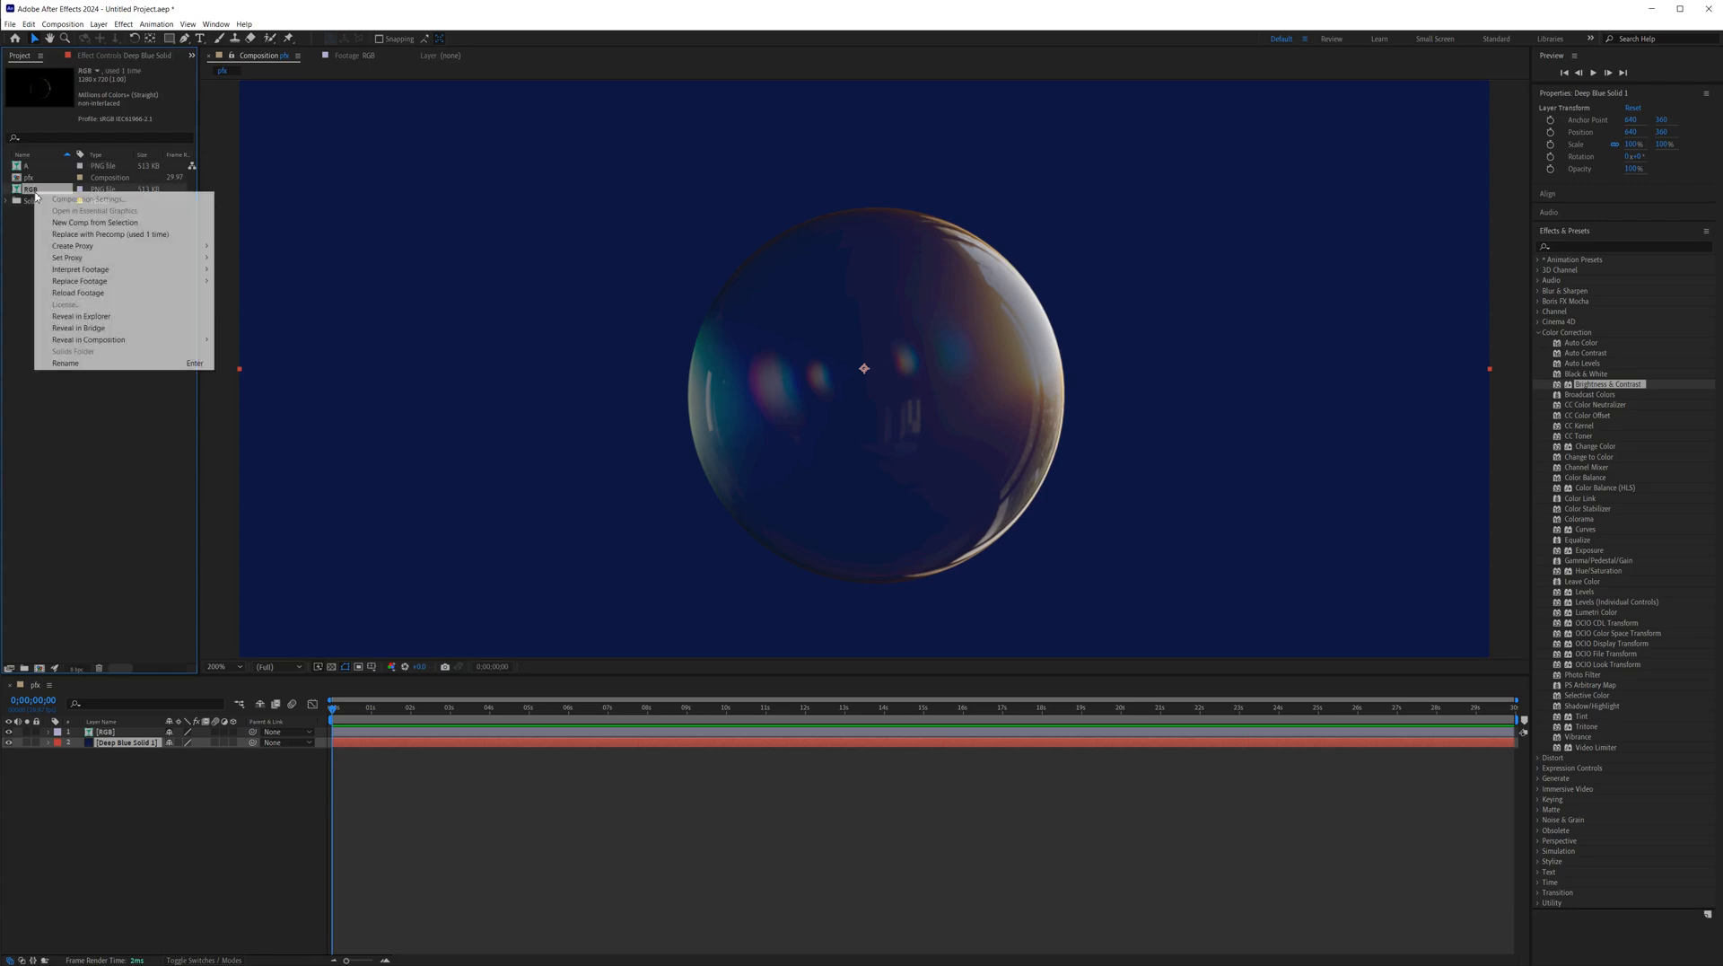
mouse_move(135, 269)
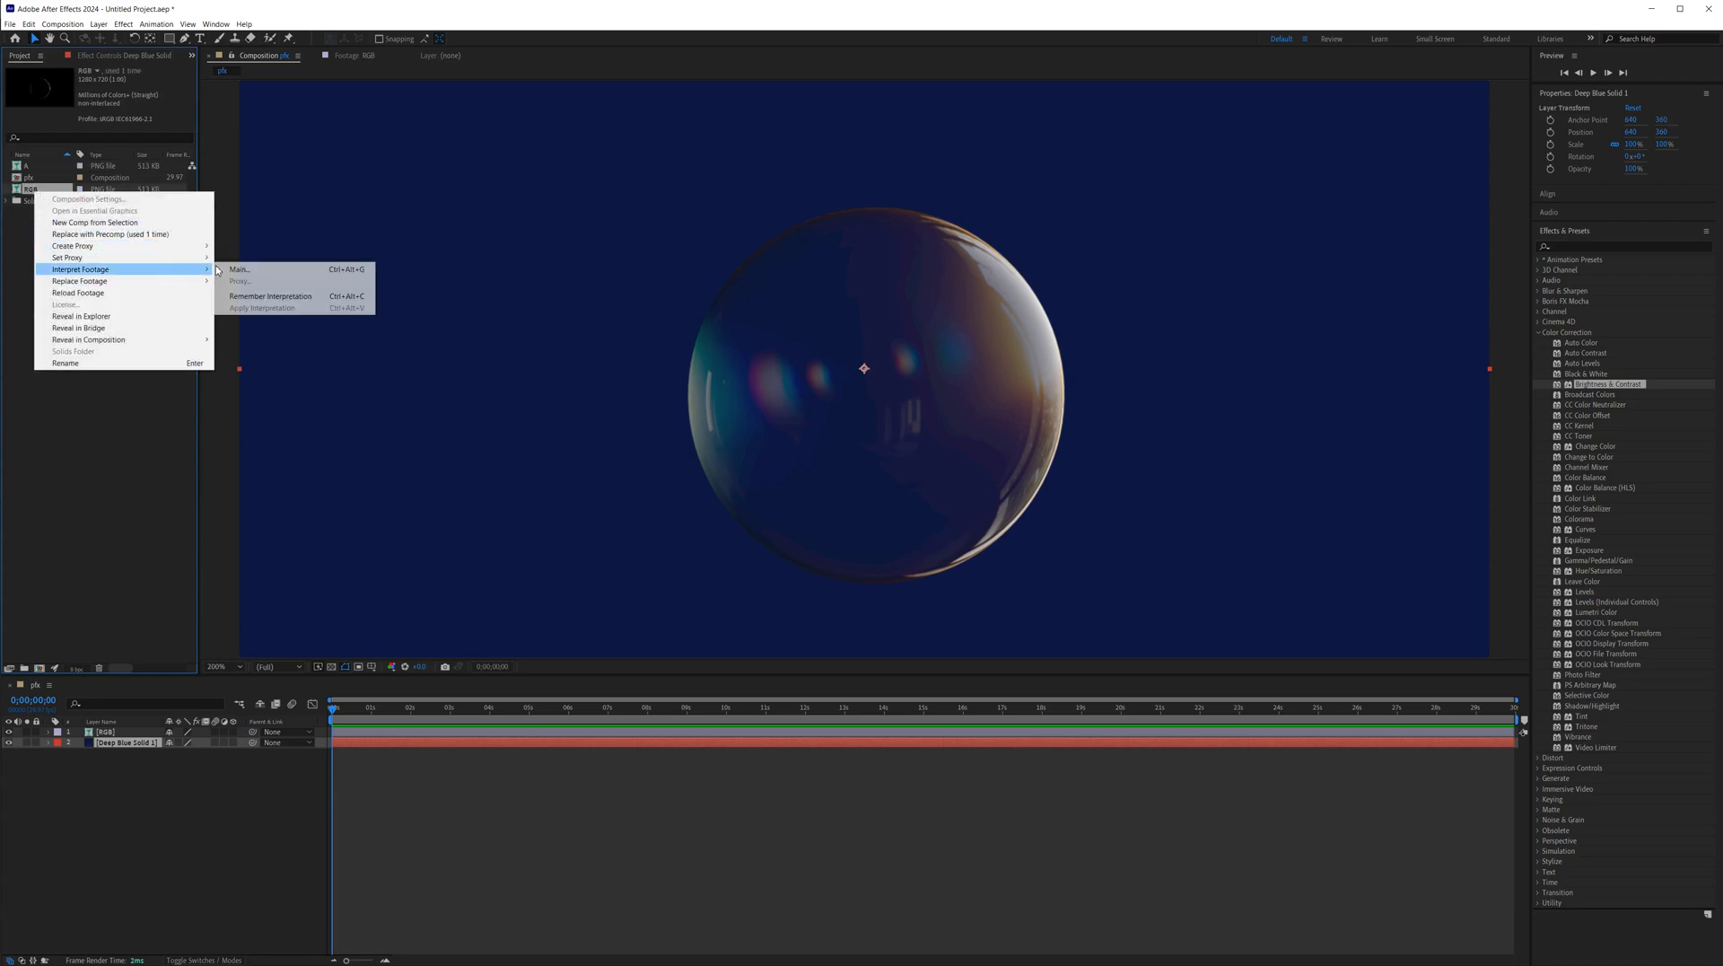
left_click(260, 267)
left_click(333, 419)
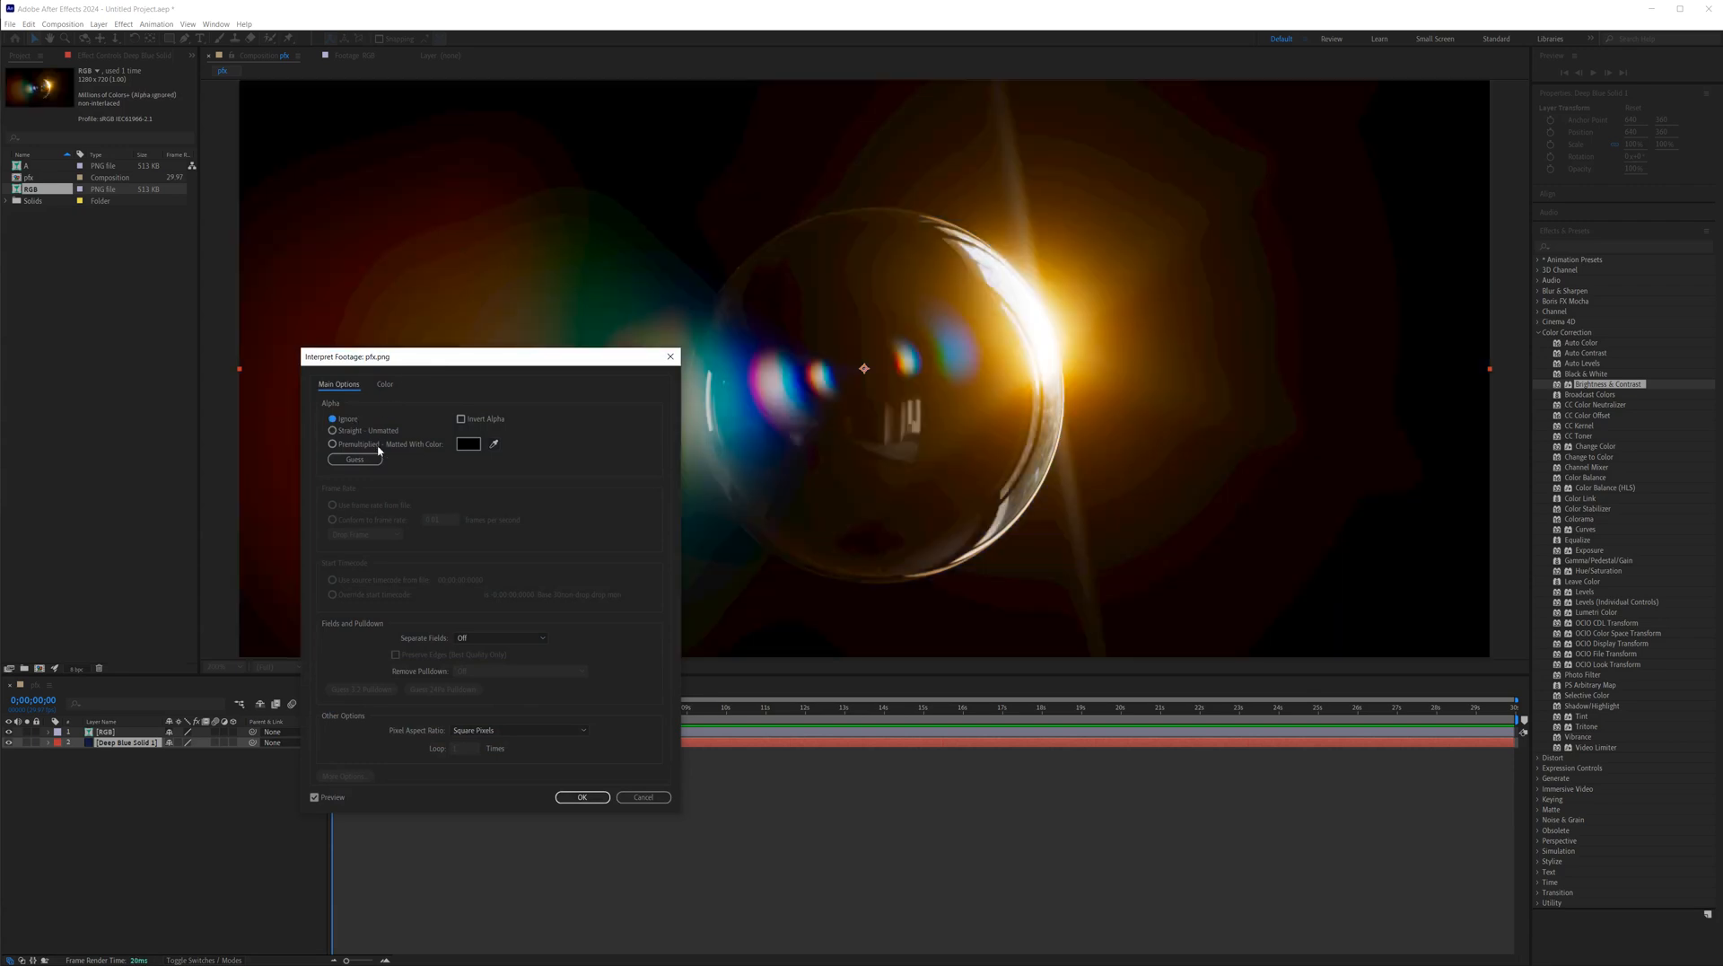
left_click(582, 797)
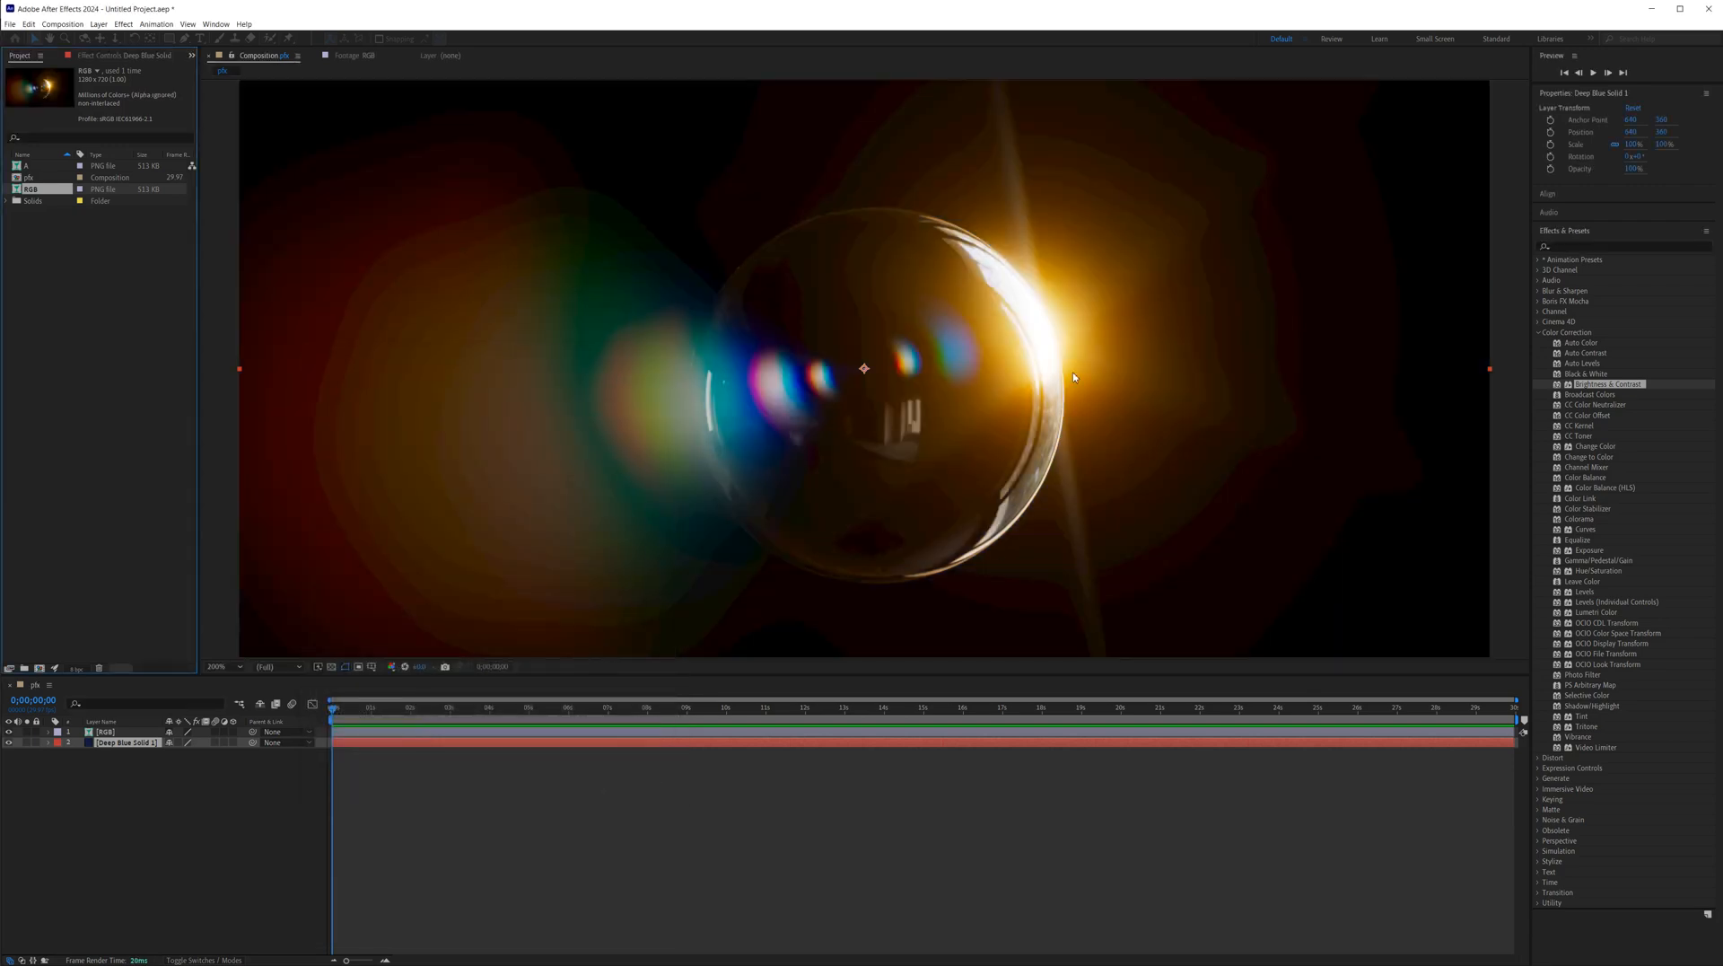
left_click_drag(1202, 430, 1198, 428)
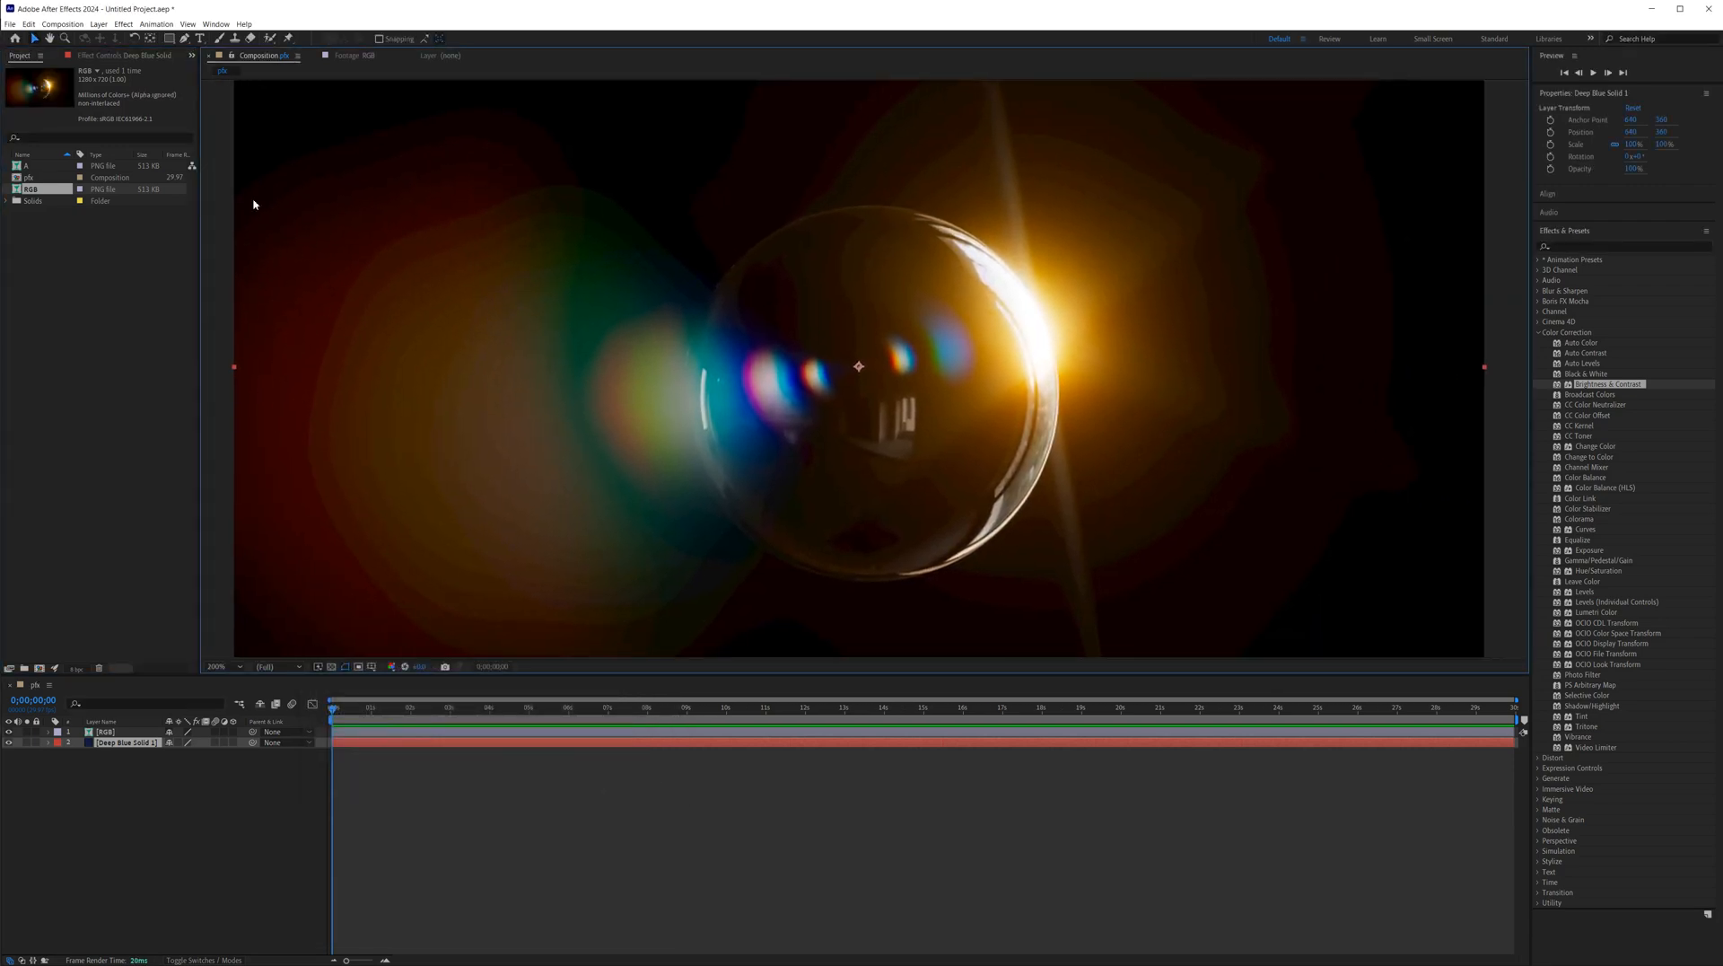
Set the project's color bit depth to 32 bits per channel (float)
left_click(11, 24)
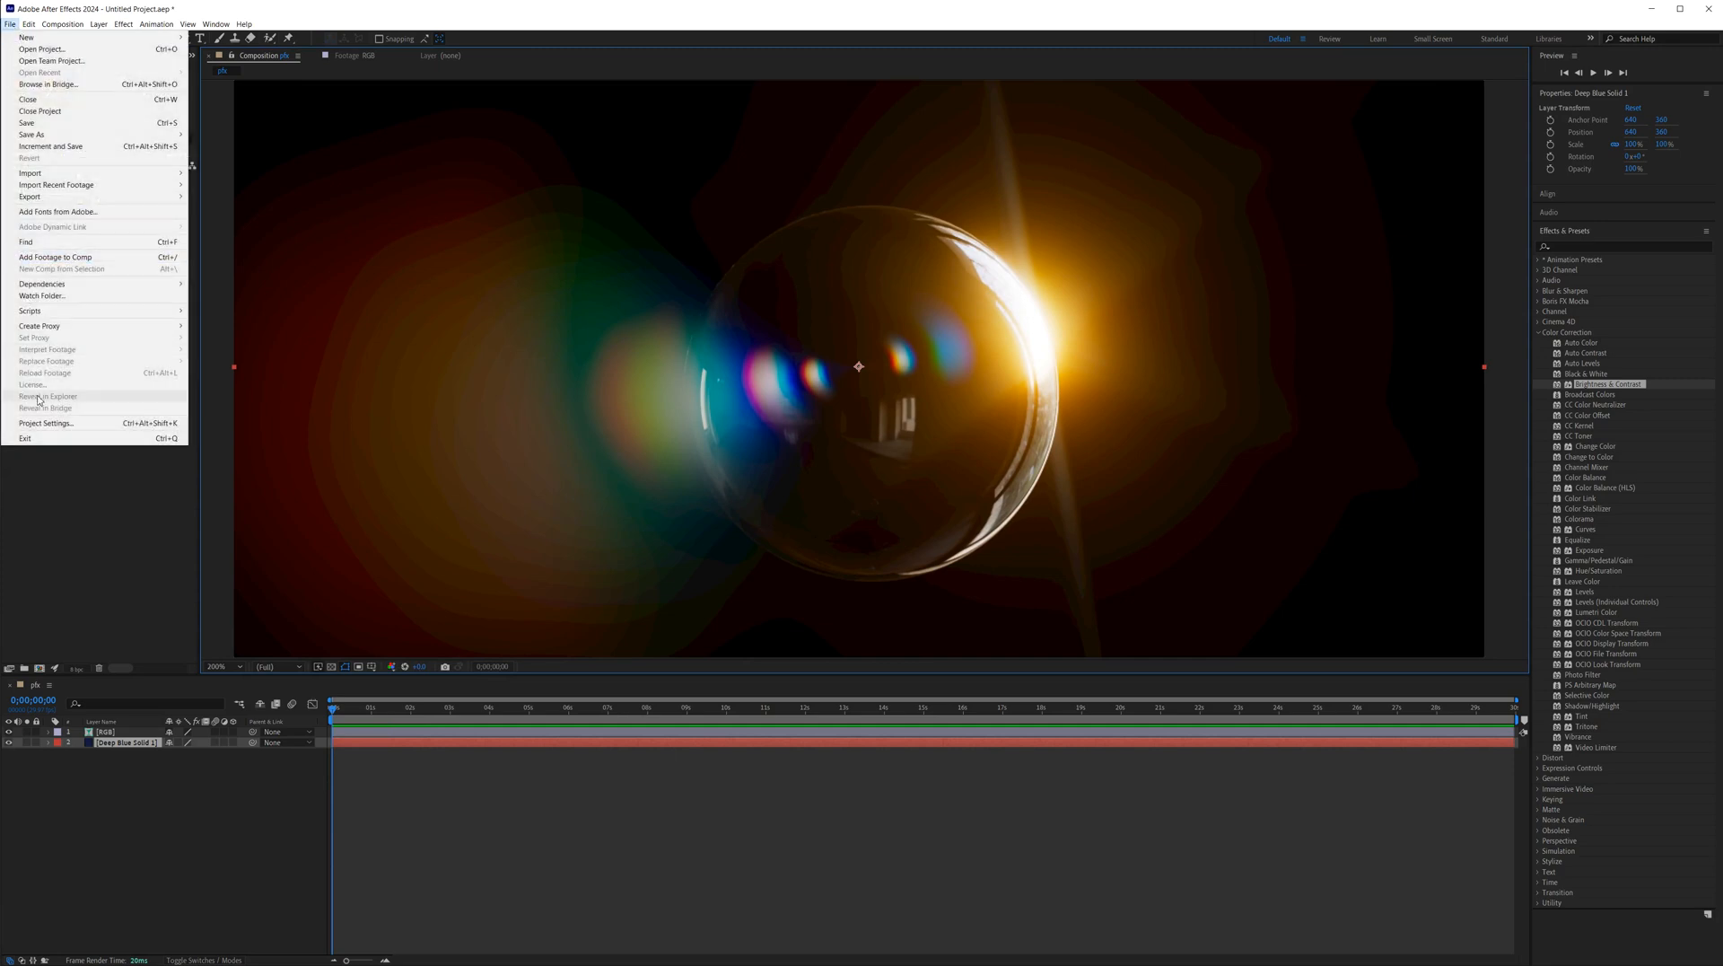
left_click(43, 422)
left_click(735, 351)
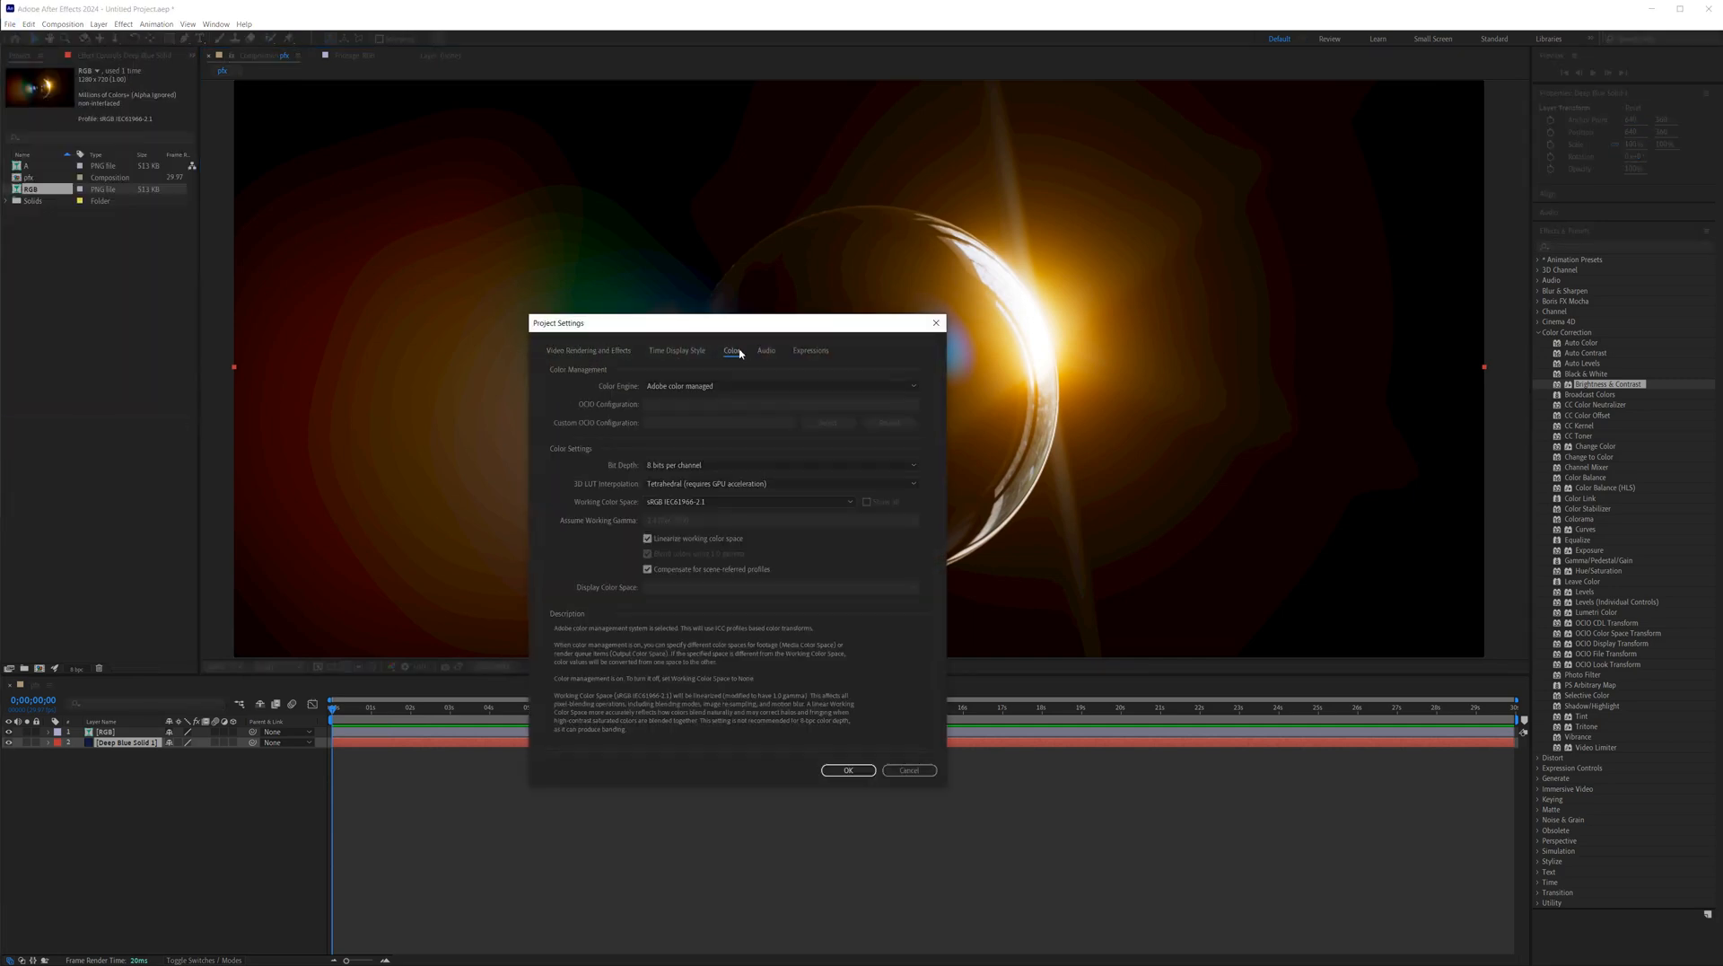
left_click(703, 465)
left_click(698, 502)
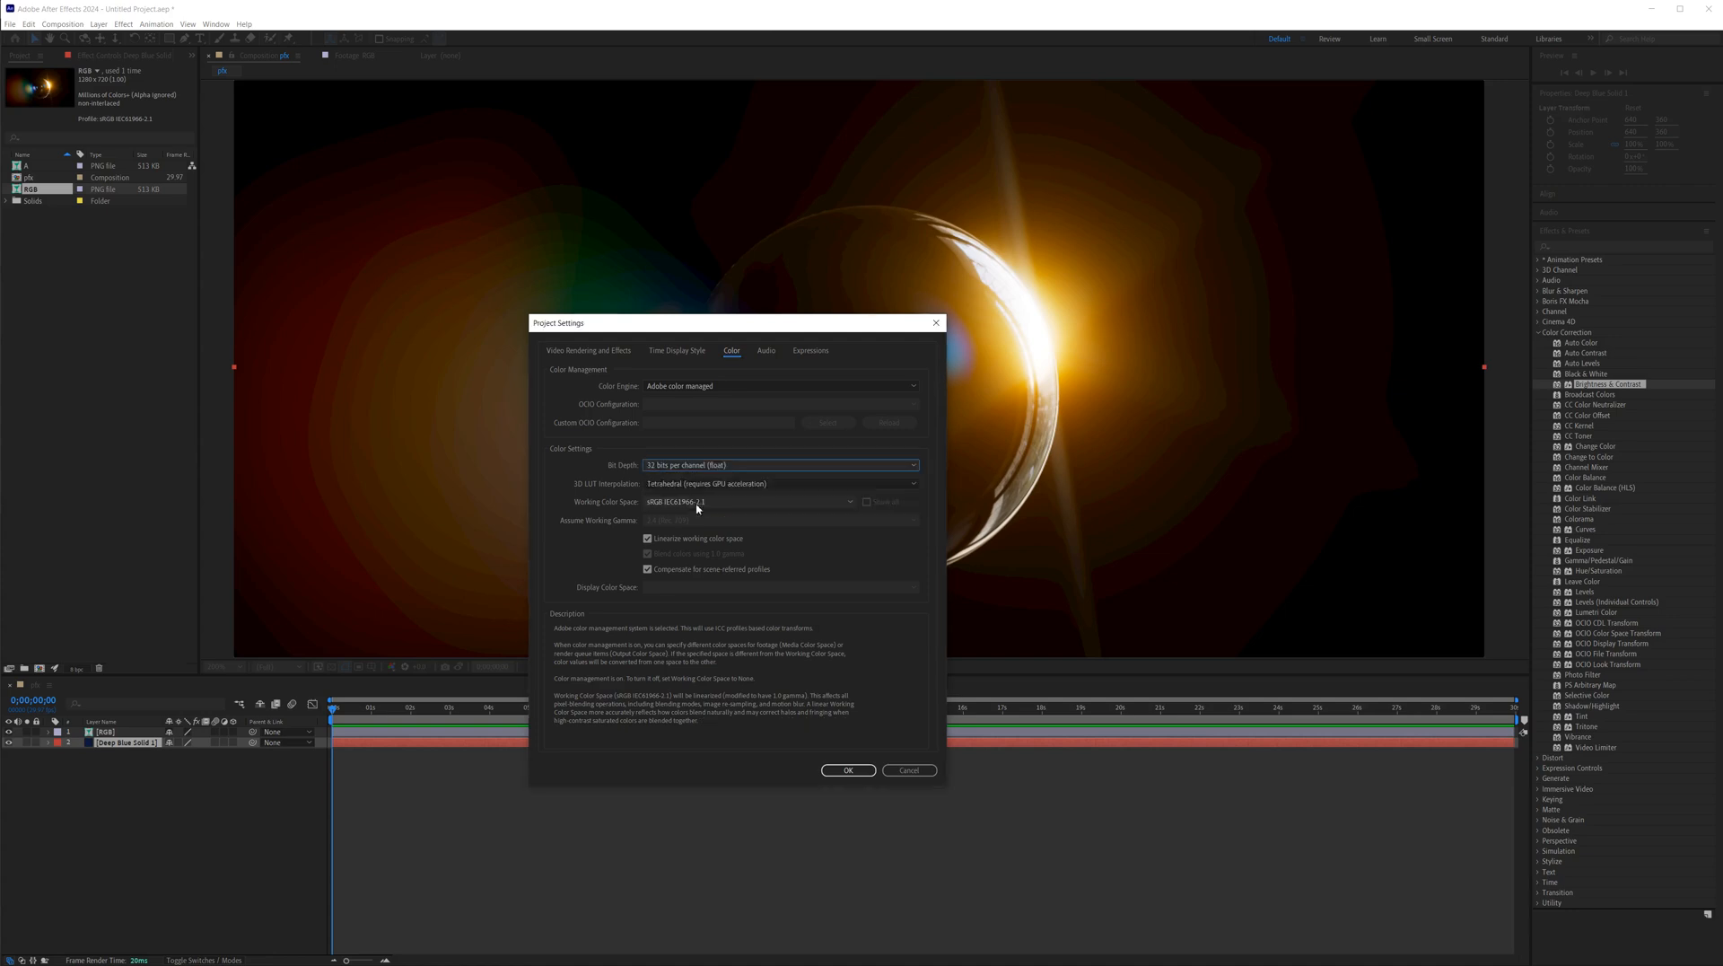
left_click(848, 770)
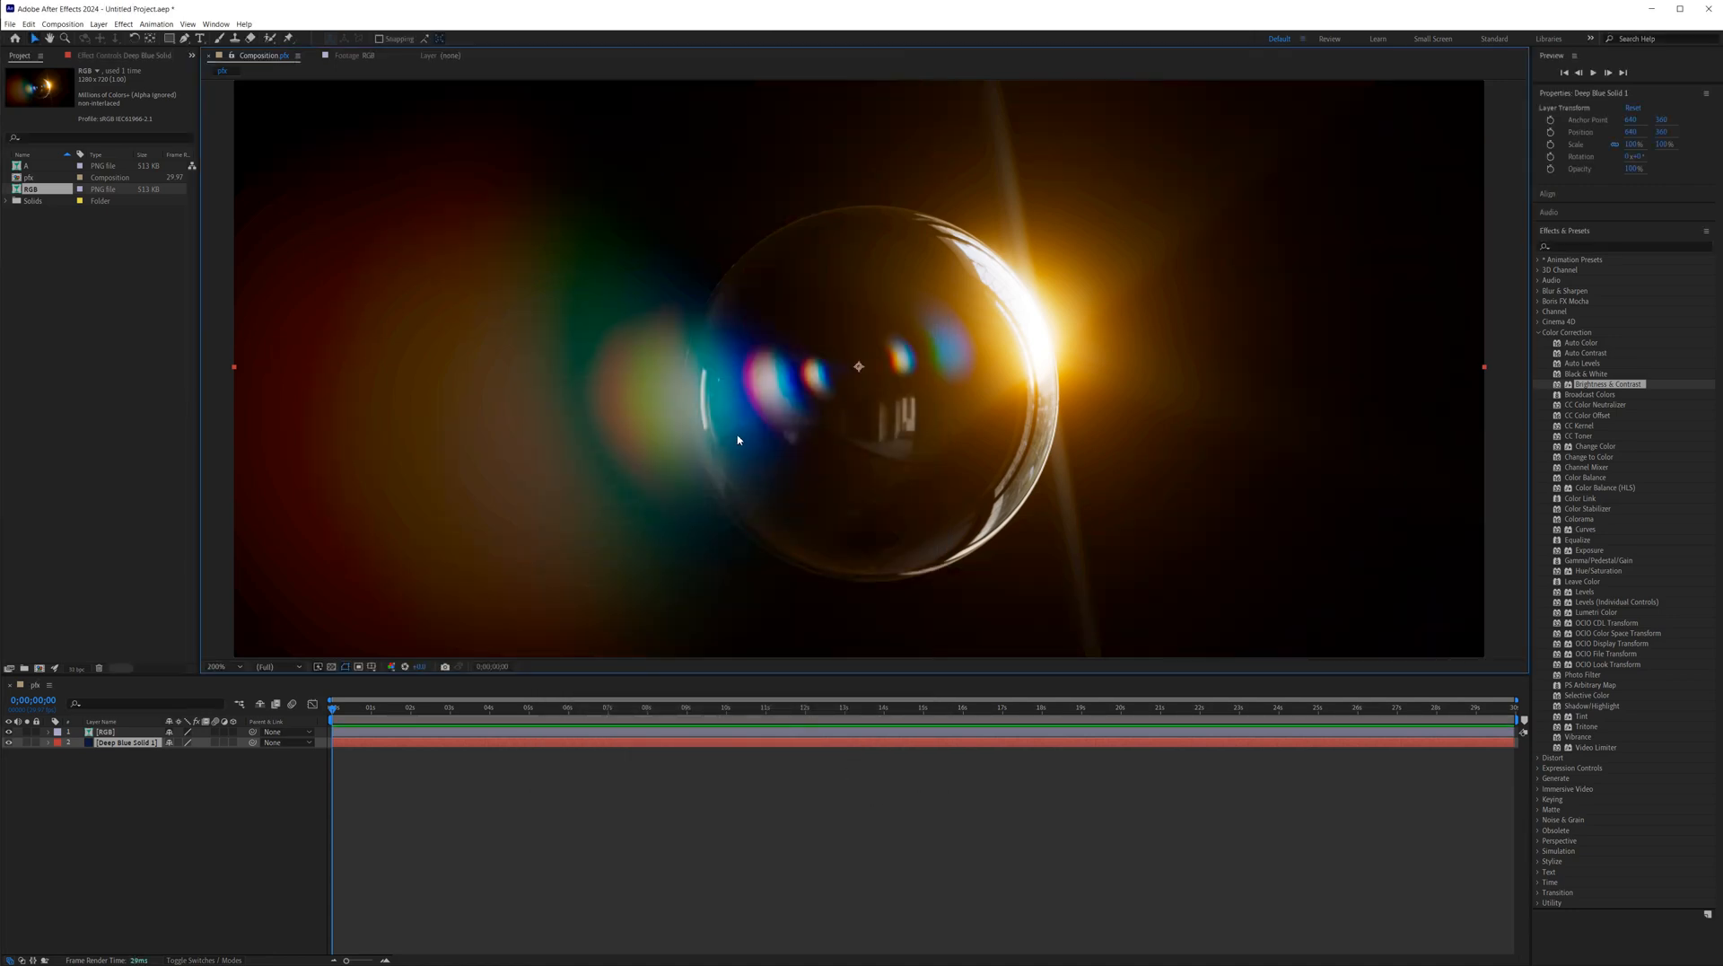
Open footage A for viewing and enable Invert Alpha in its footage interpretation
left_click(26, 167)
double_click(27, 167)
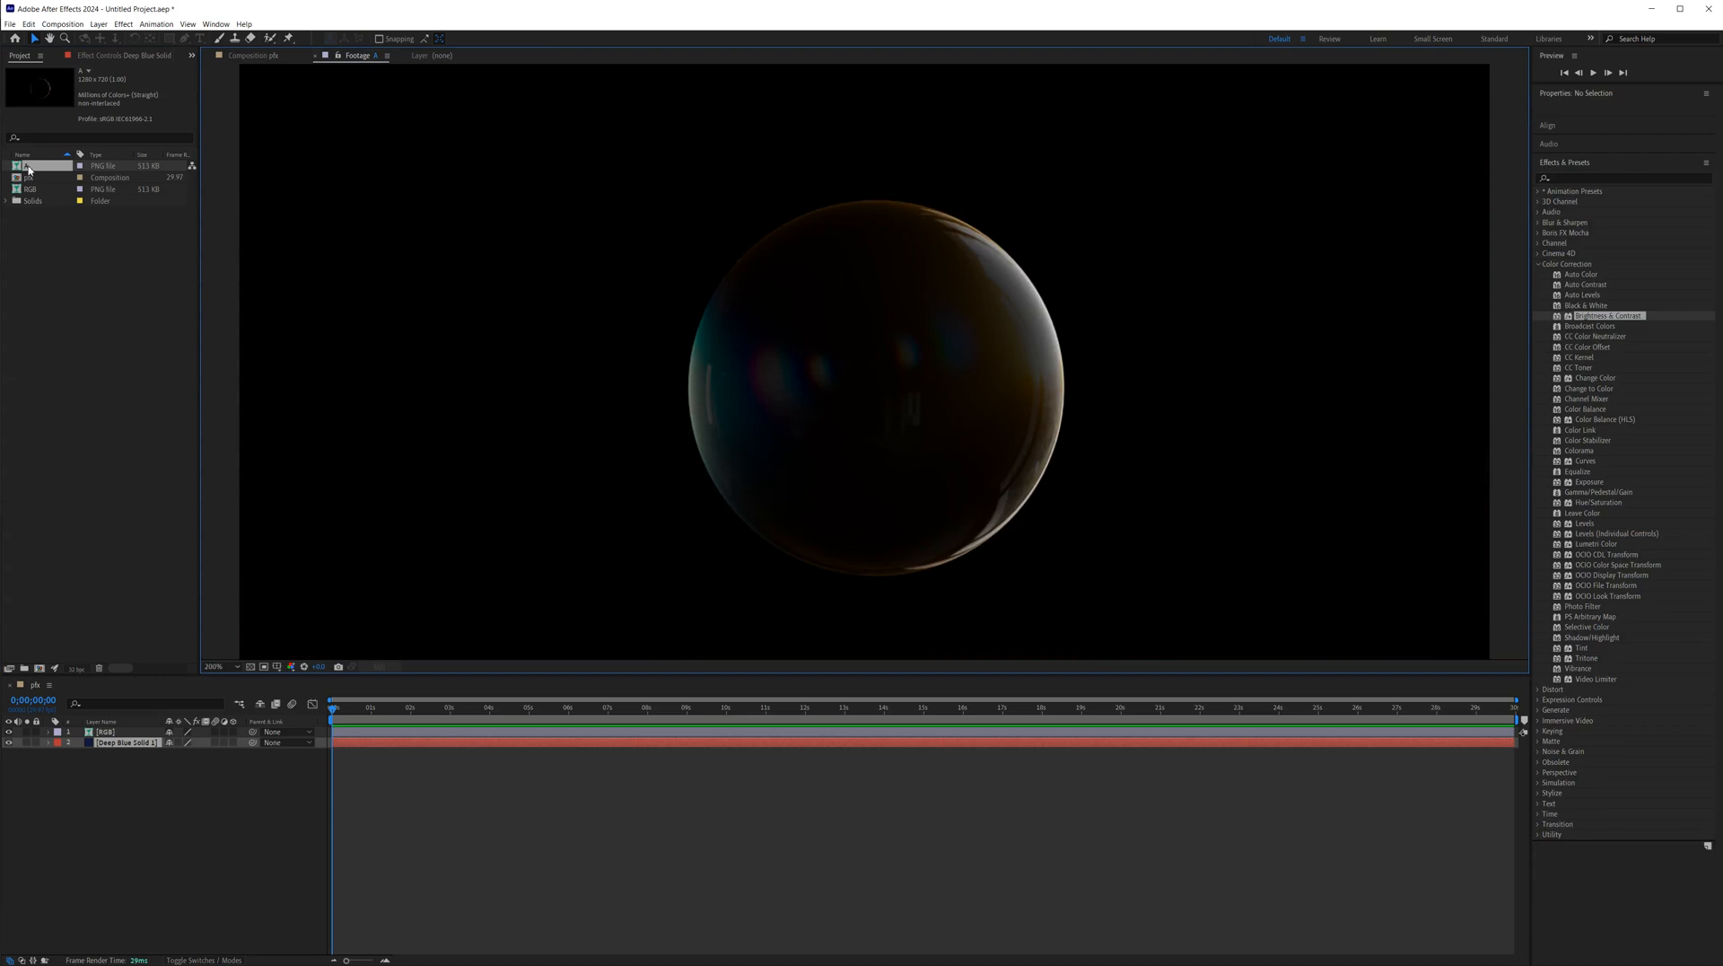
right_click(28, 167)
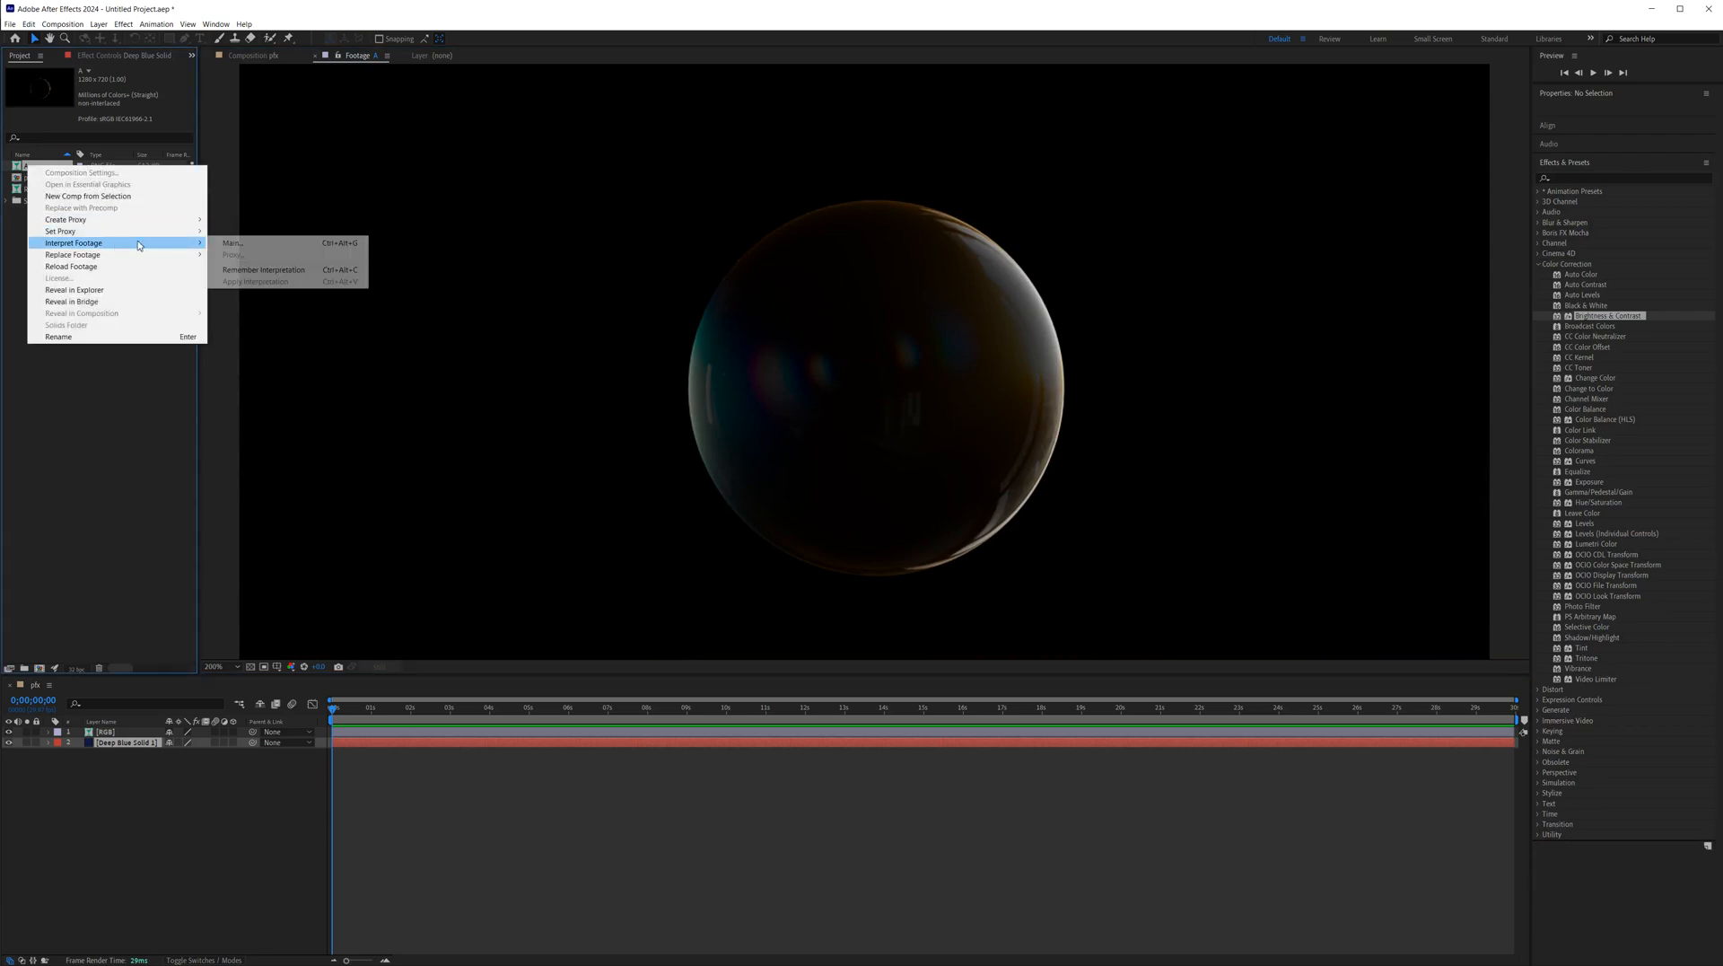
left_click(236, 244)
left_click(460, 419)
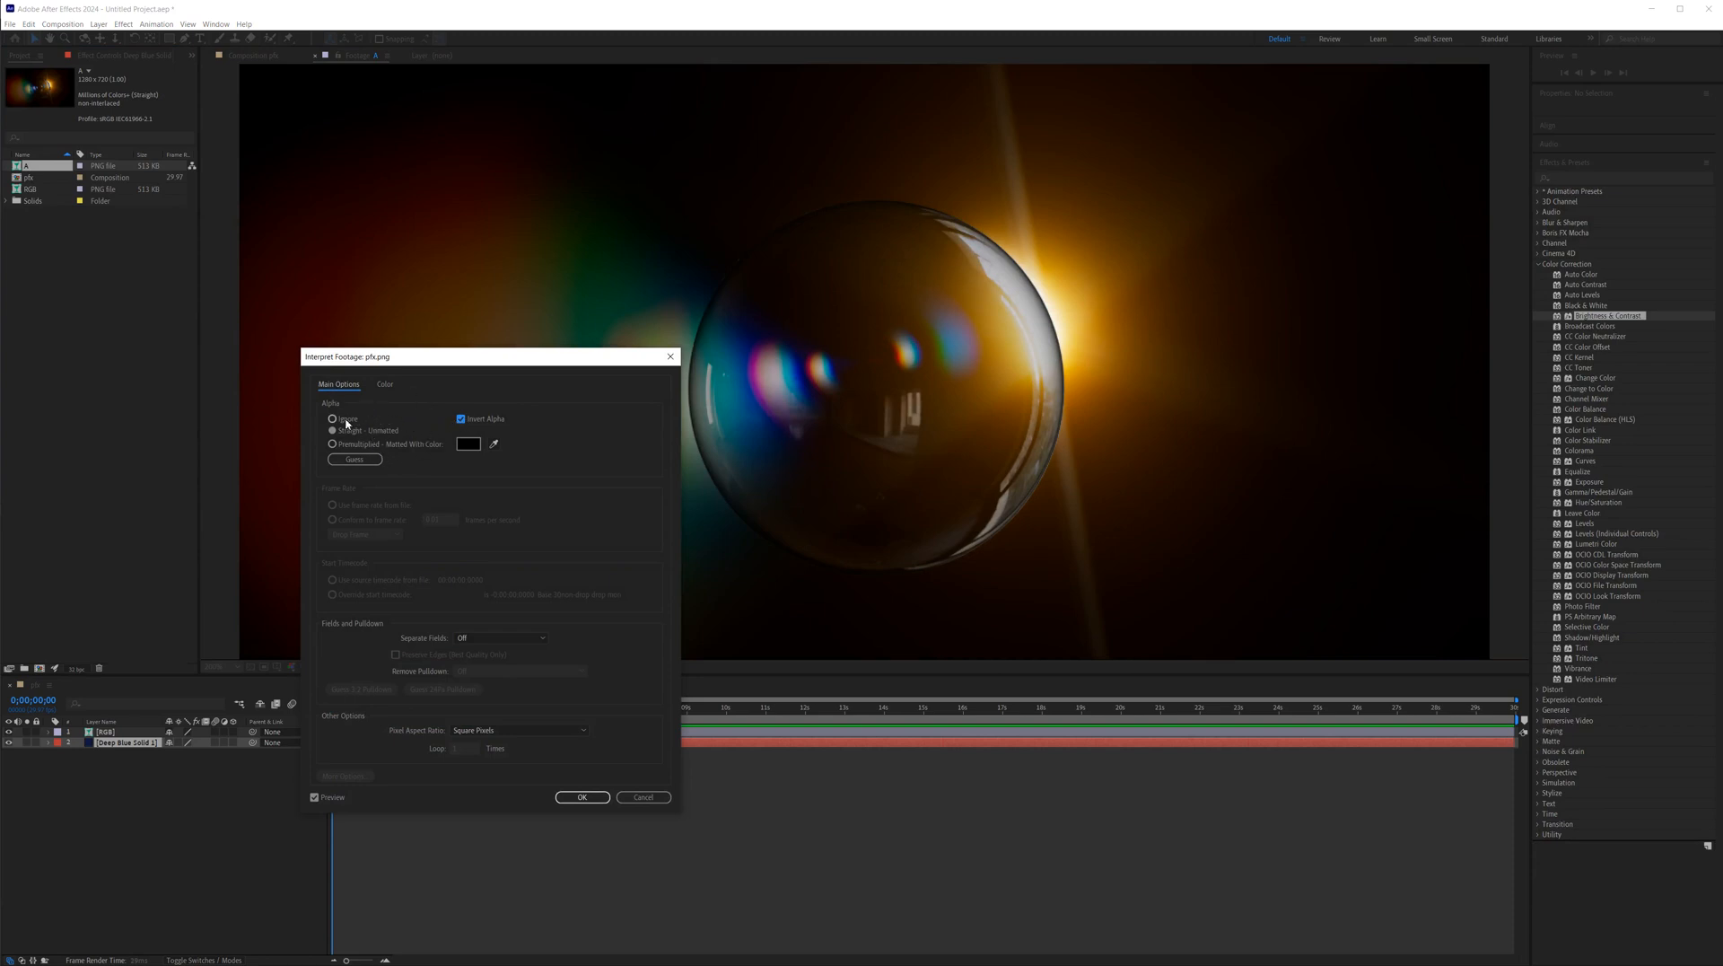
left_click(584, 798)
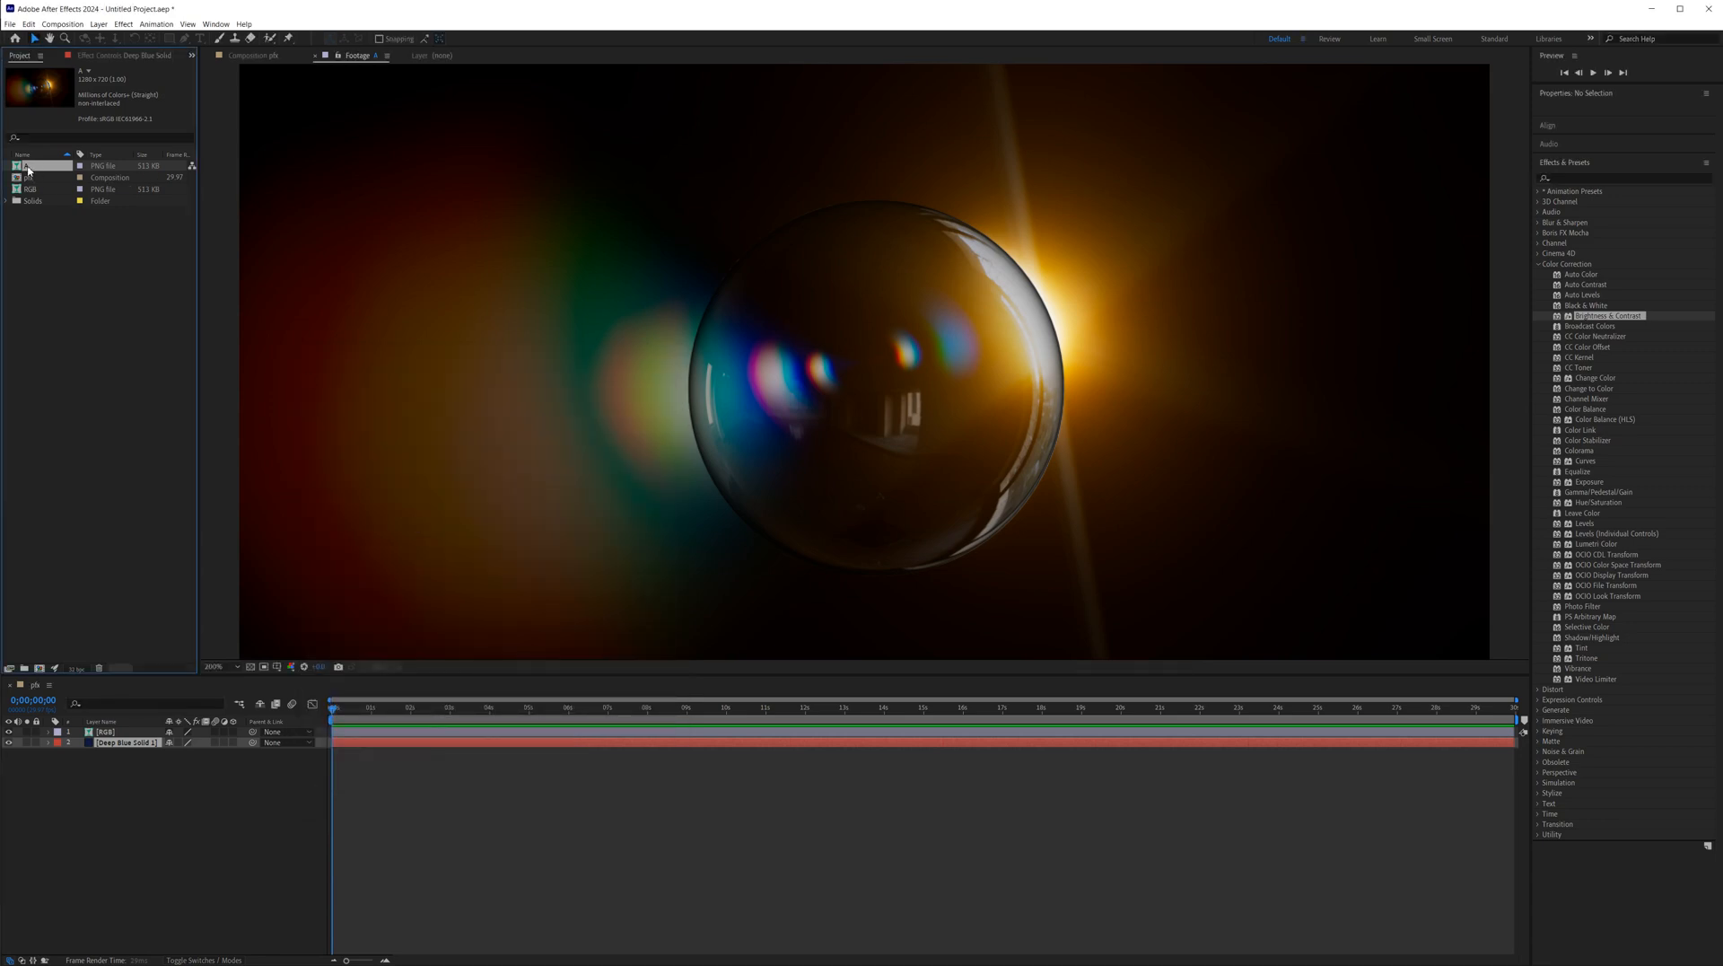
View footage A's alpha channel and compare it with Invert Alpha off and on, keeping it enabled
left_click(533, 417)
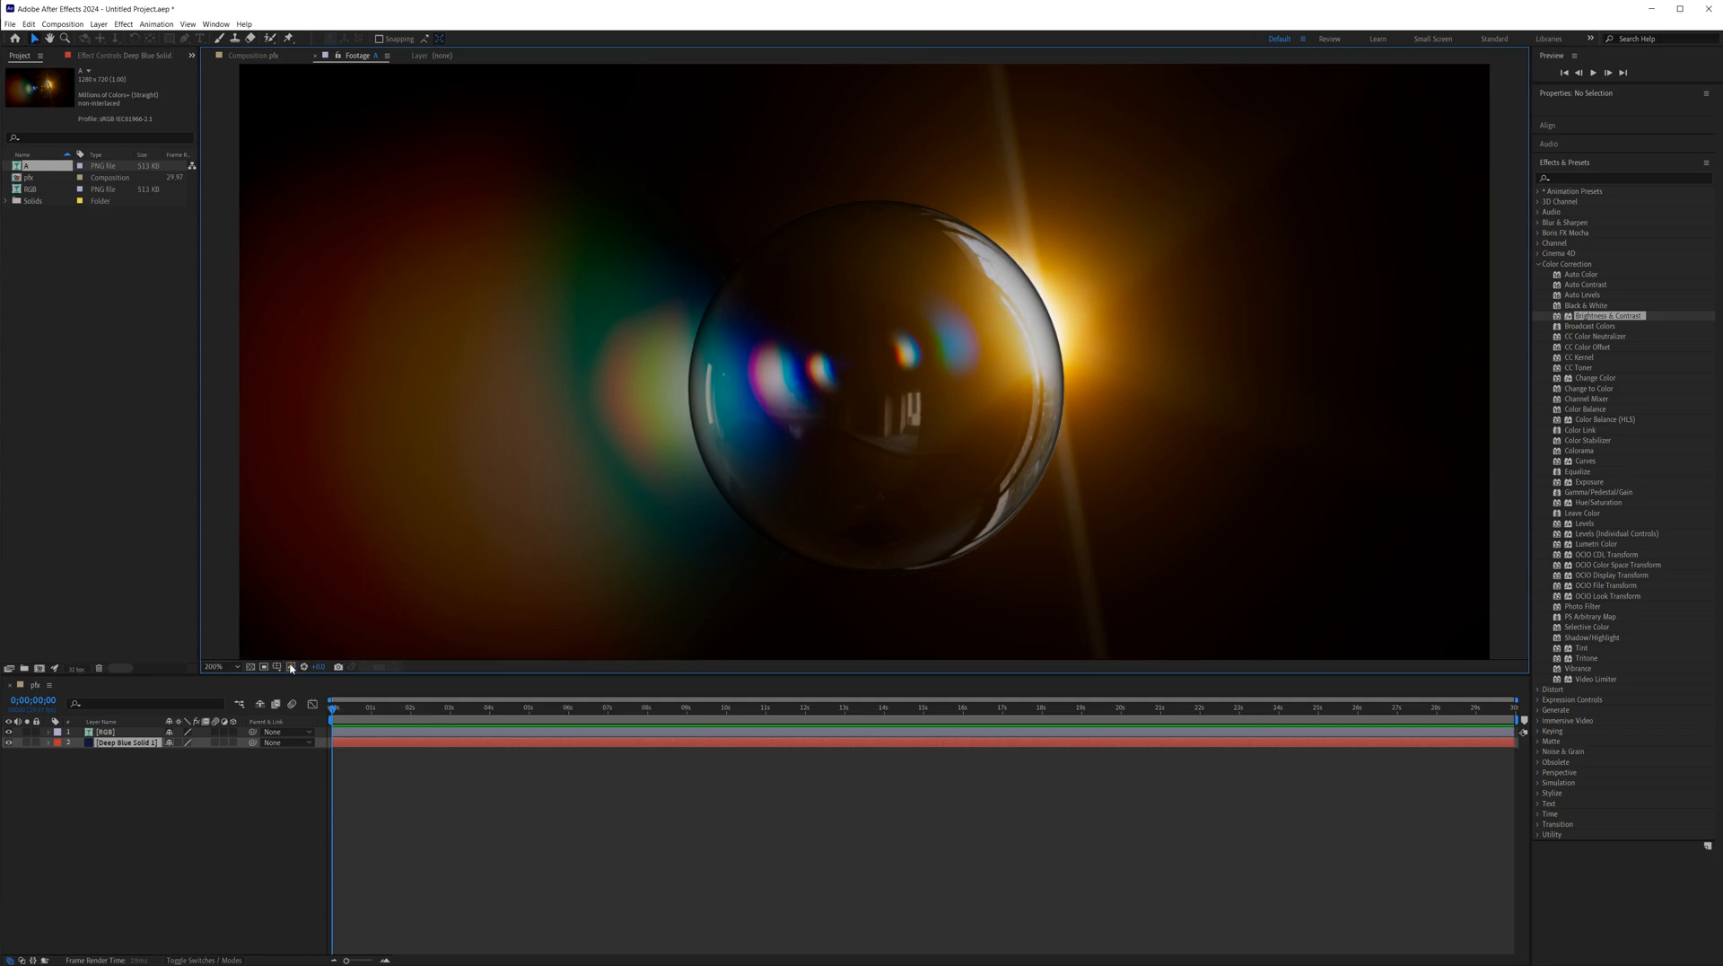
key("alt+4")
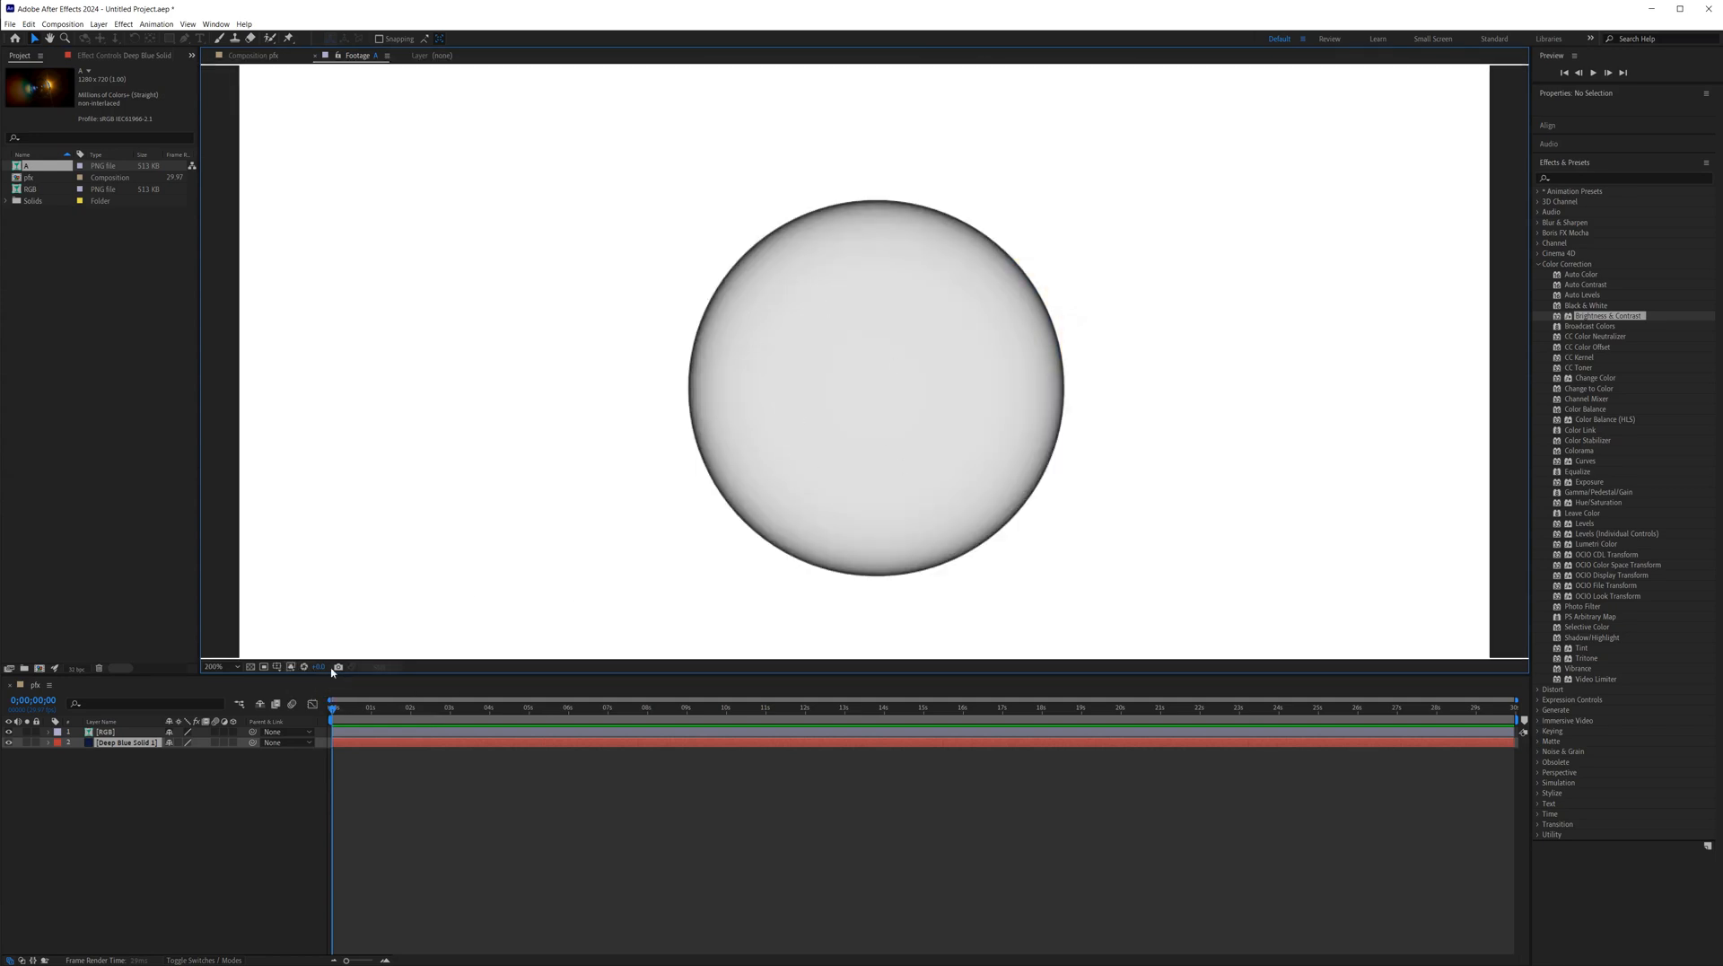
right_click(52, 175)
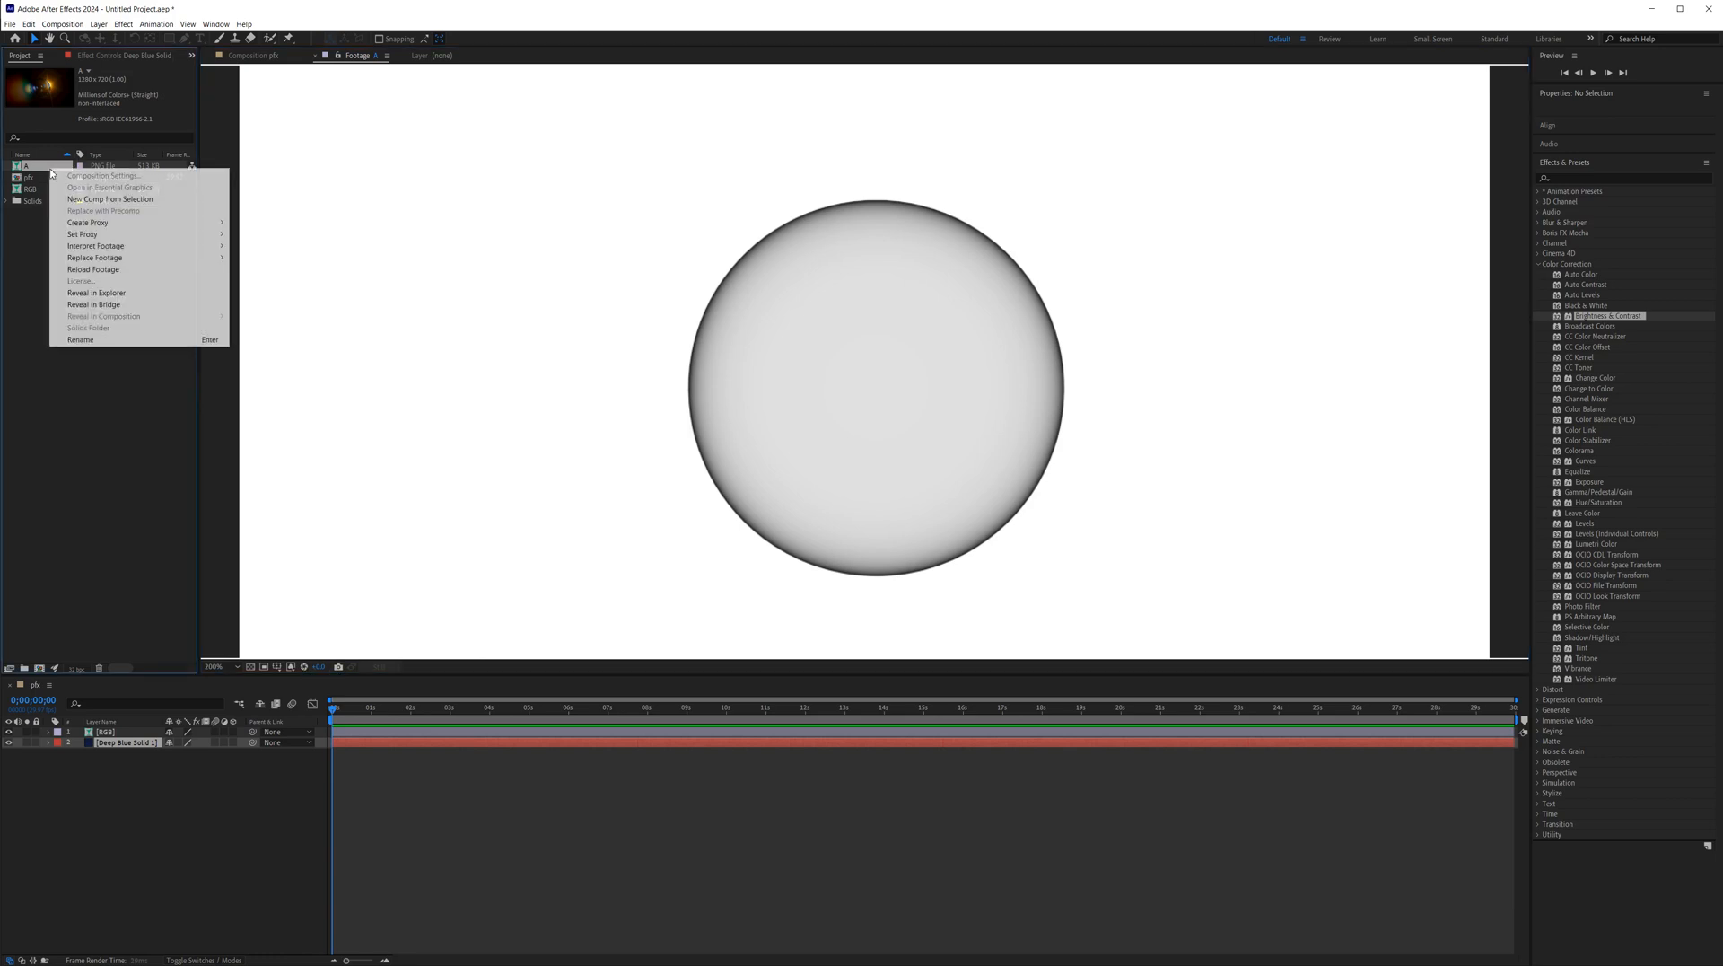
mouse_move(165, 239)
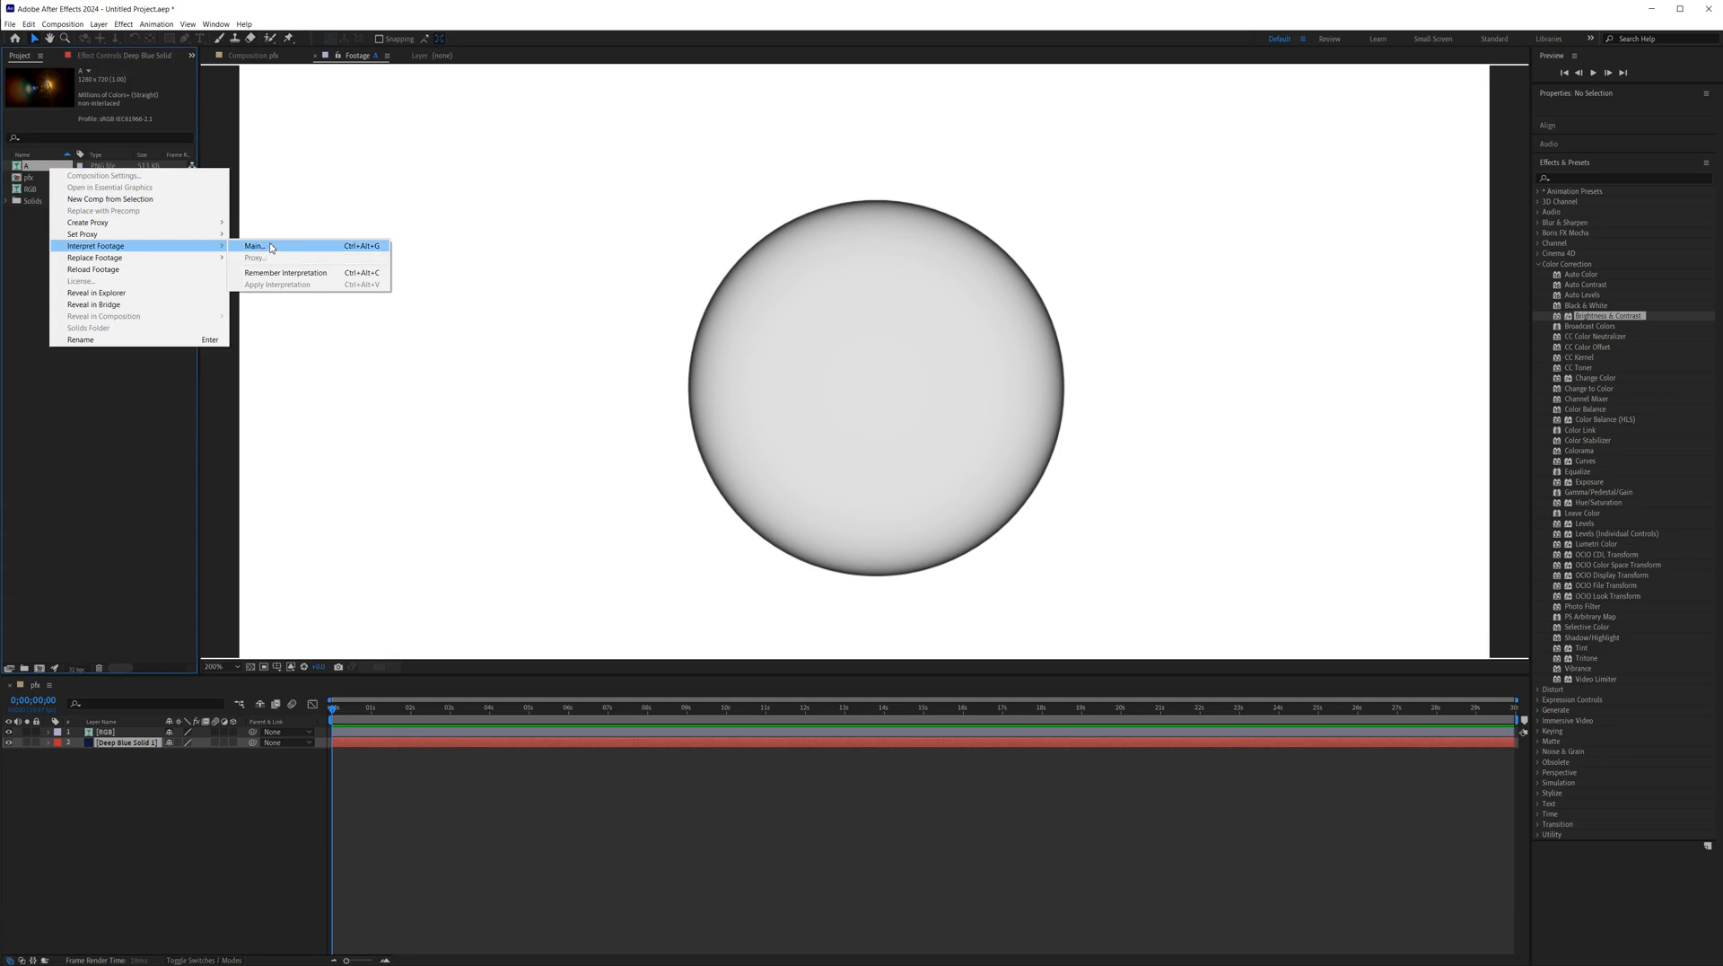
left_click(269, 246)
left_click(477, 421)
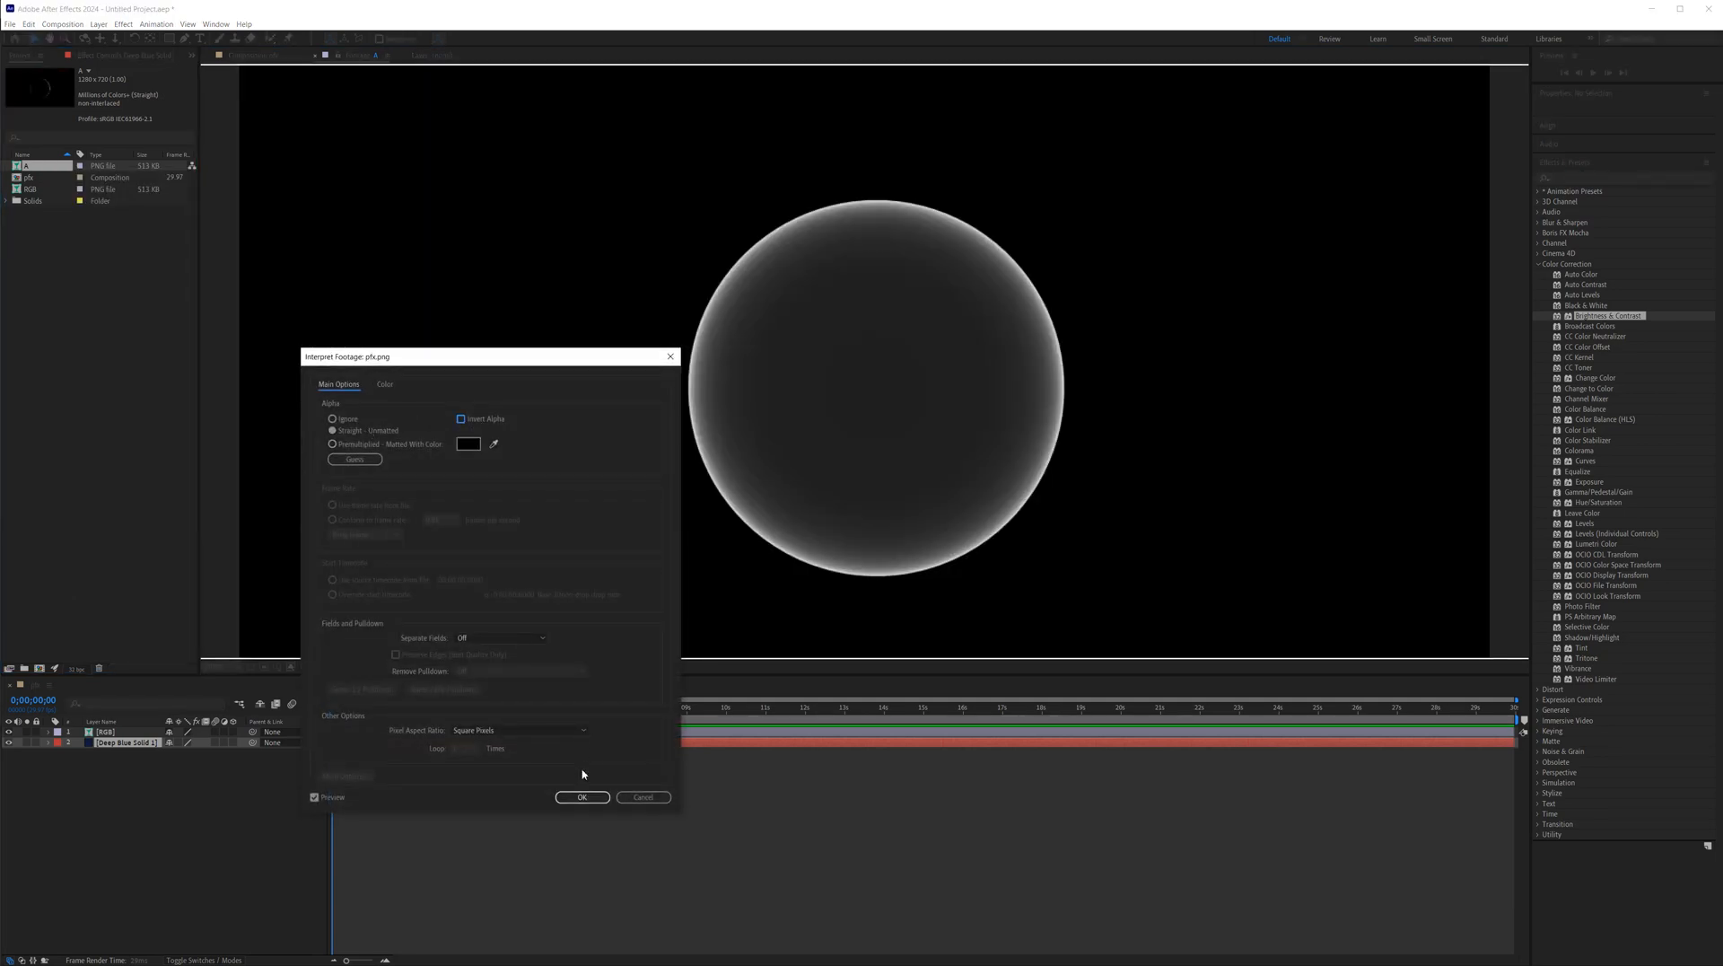
left_click(463, 419)
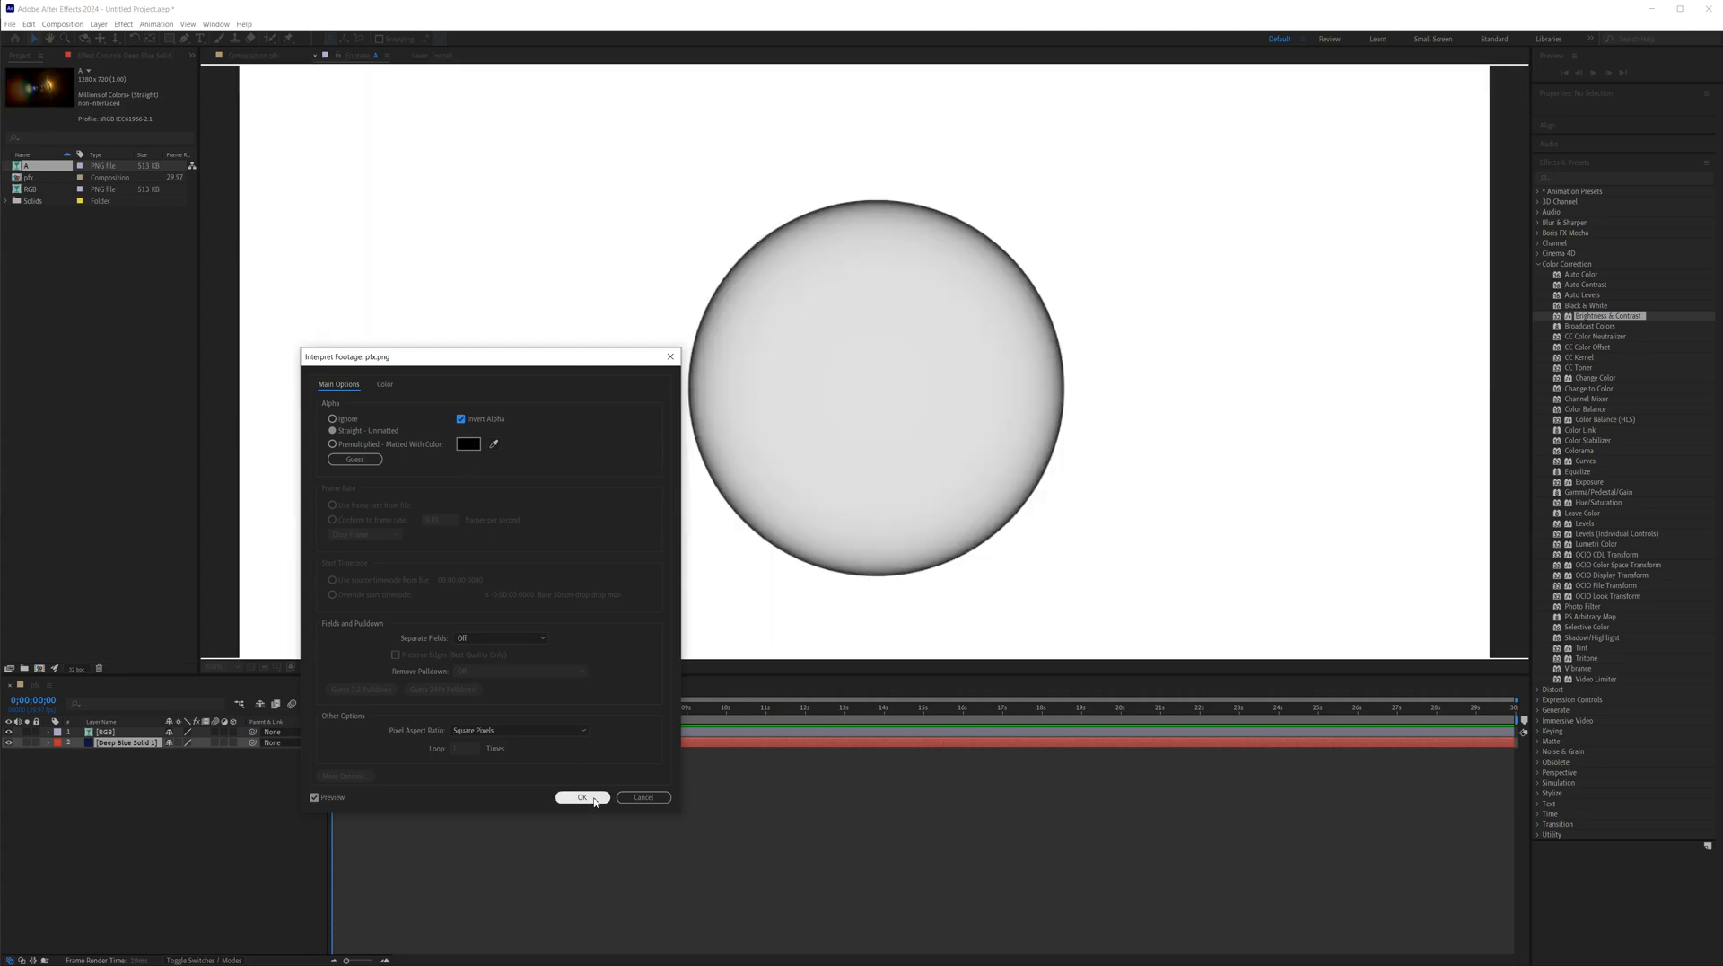
left_click(583, 797)
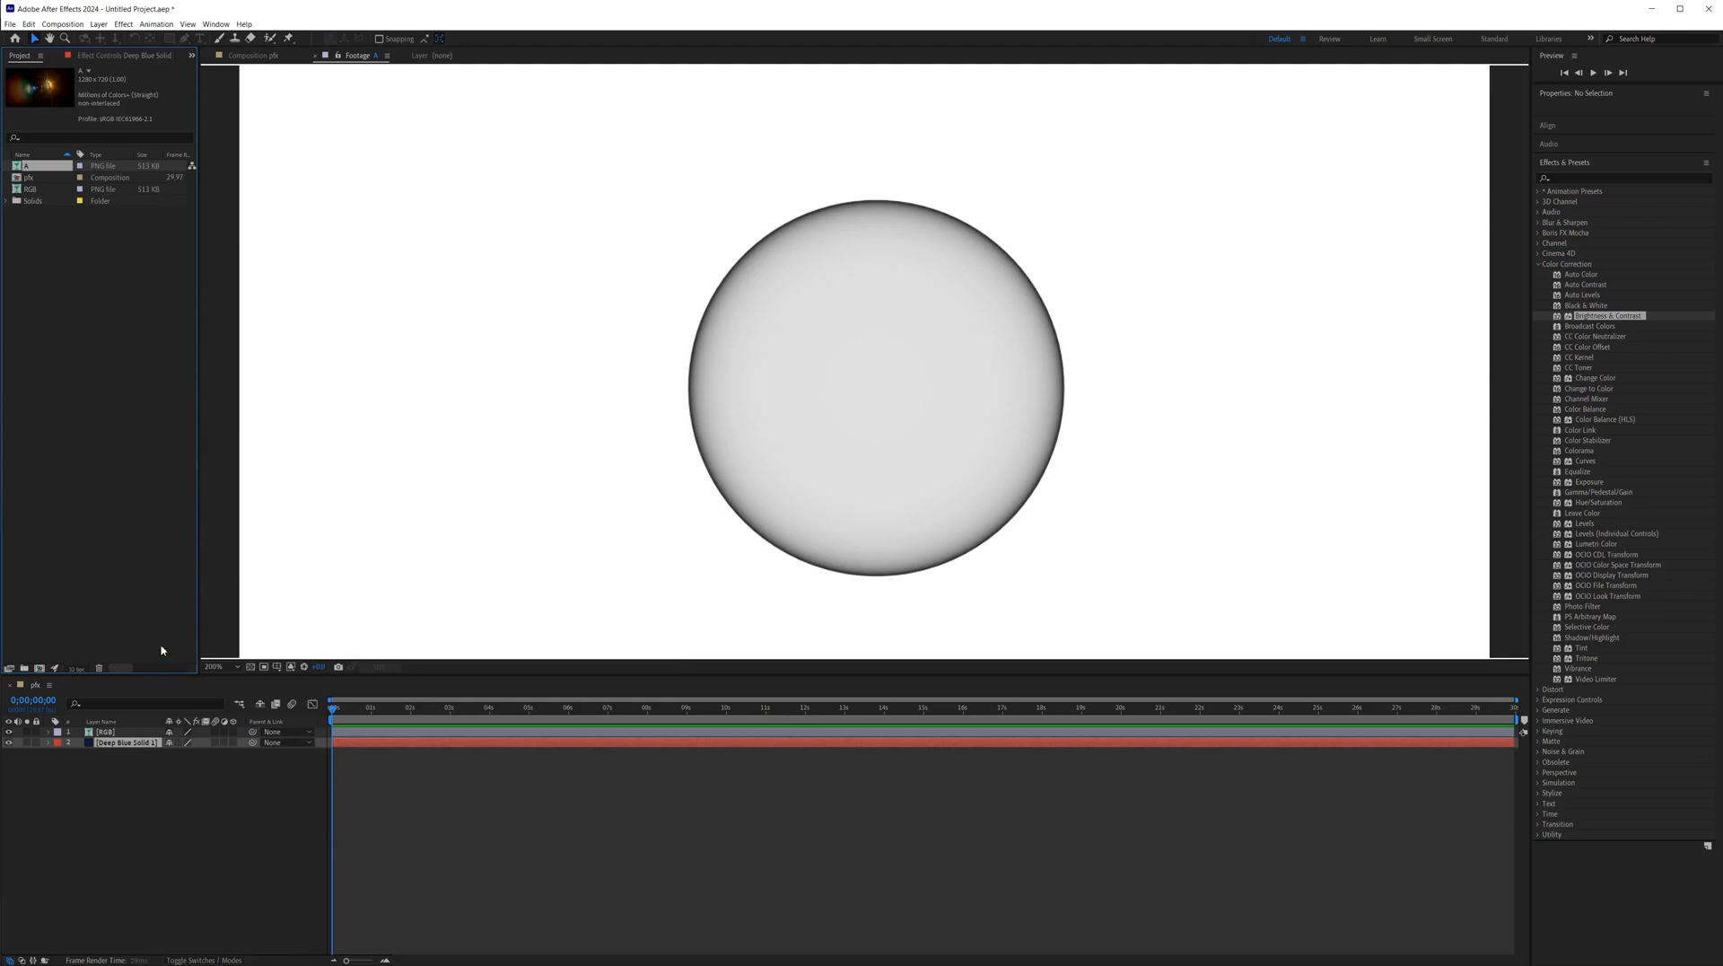
Place footage A between the RGB and Deep Blue Solid layers and hide the other two so only A shows
left_click_drag(35, 169, 110, 737)
left_click(9, 732)
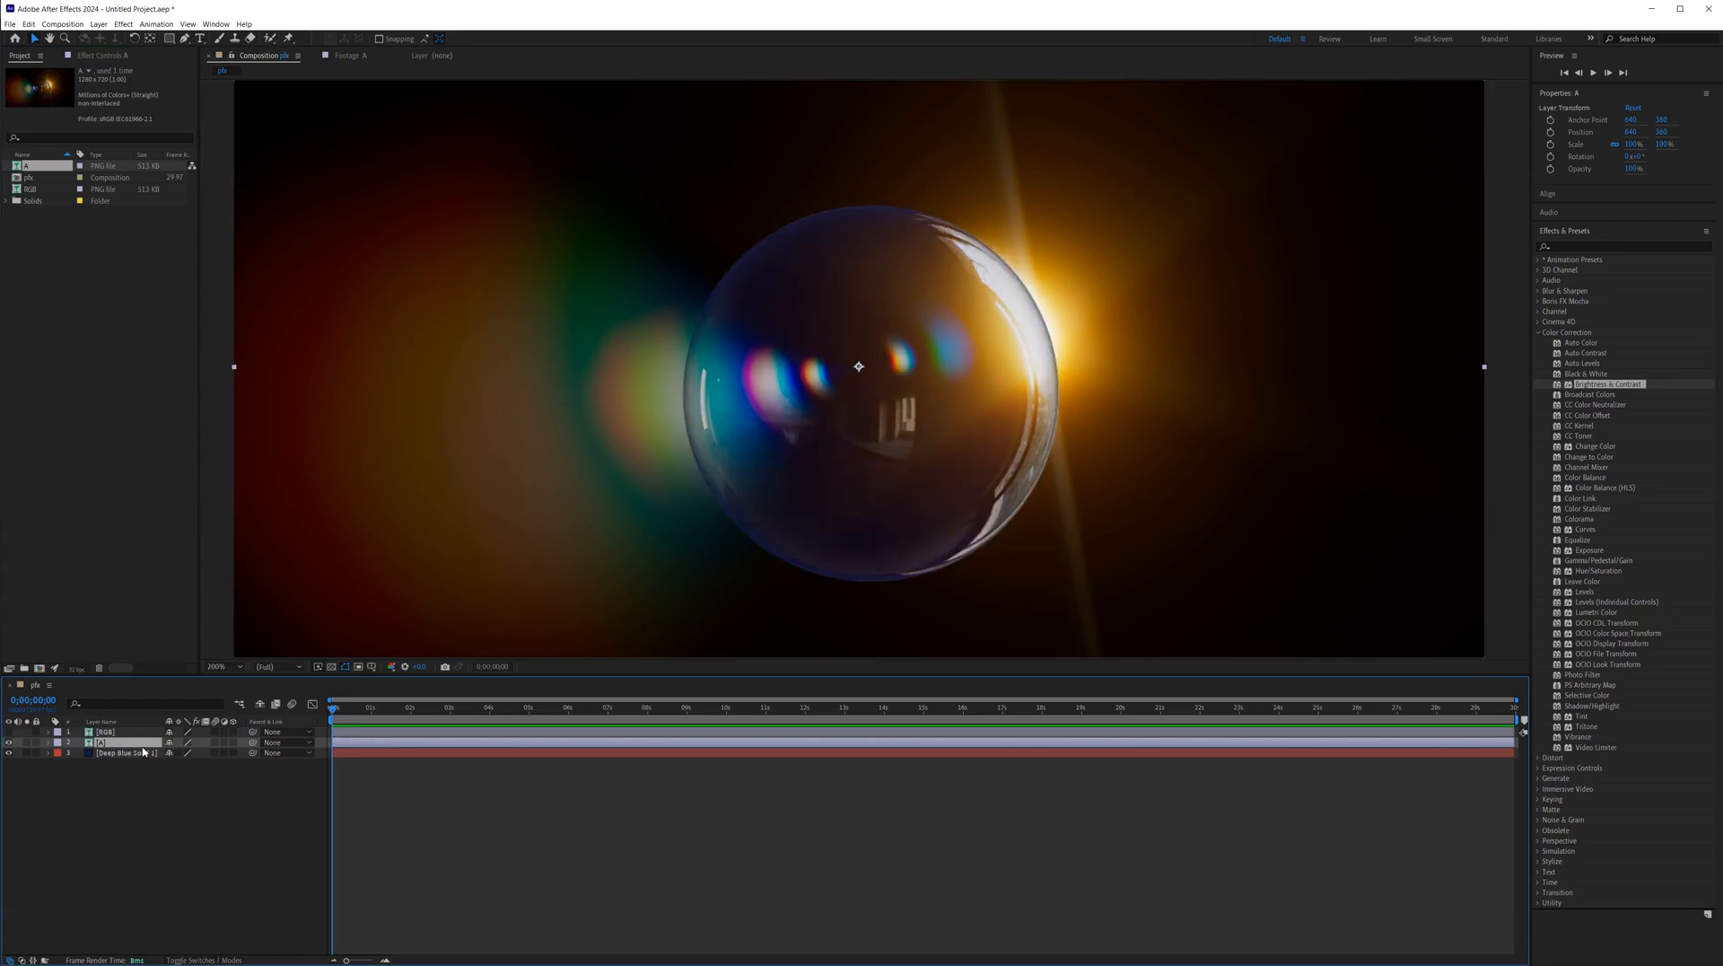
left_click(10, 745)
left_click(9, 743)
left_click(9, 753)
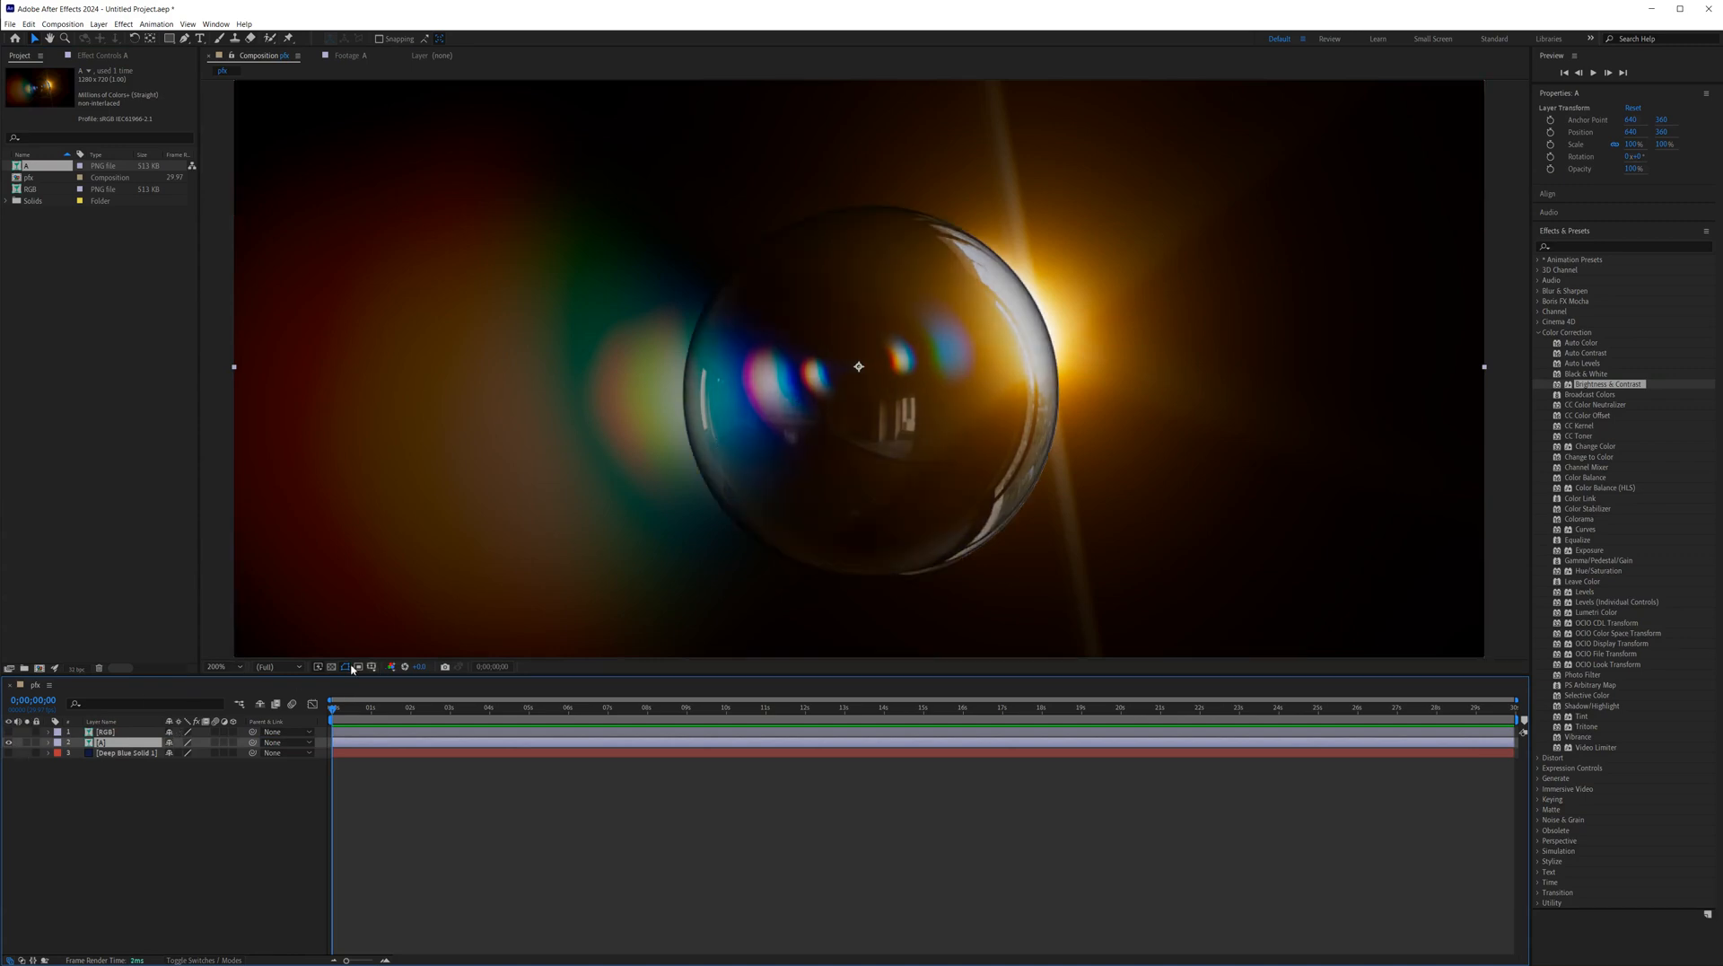
left_click(392, 667, "alt")
left_click(392, 667, "alt")
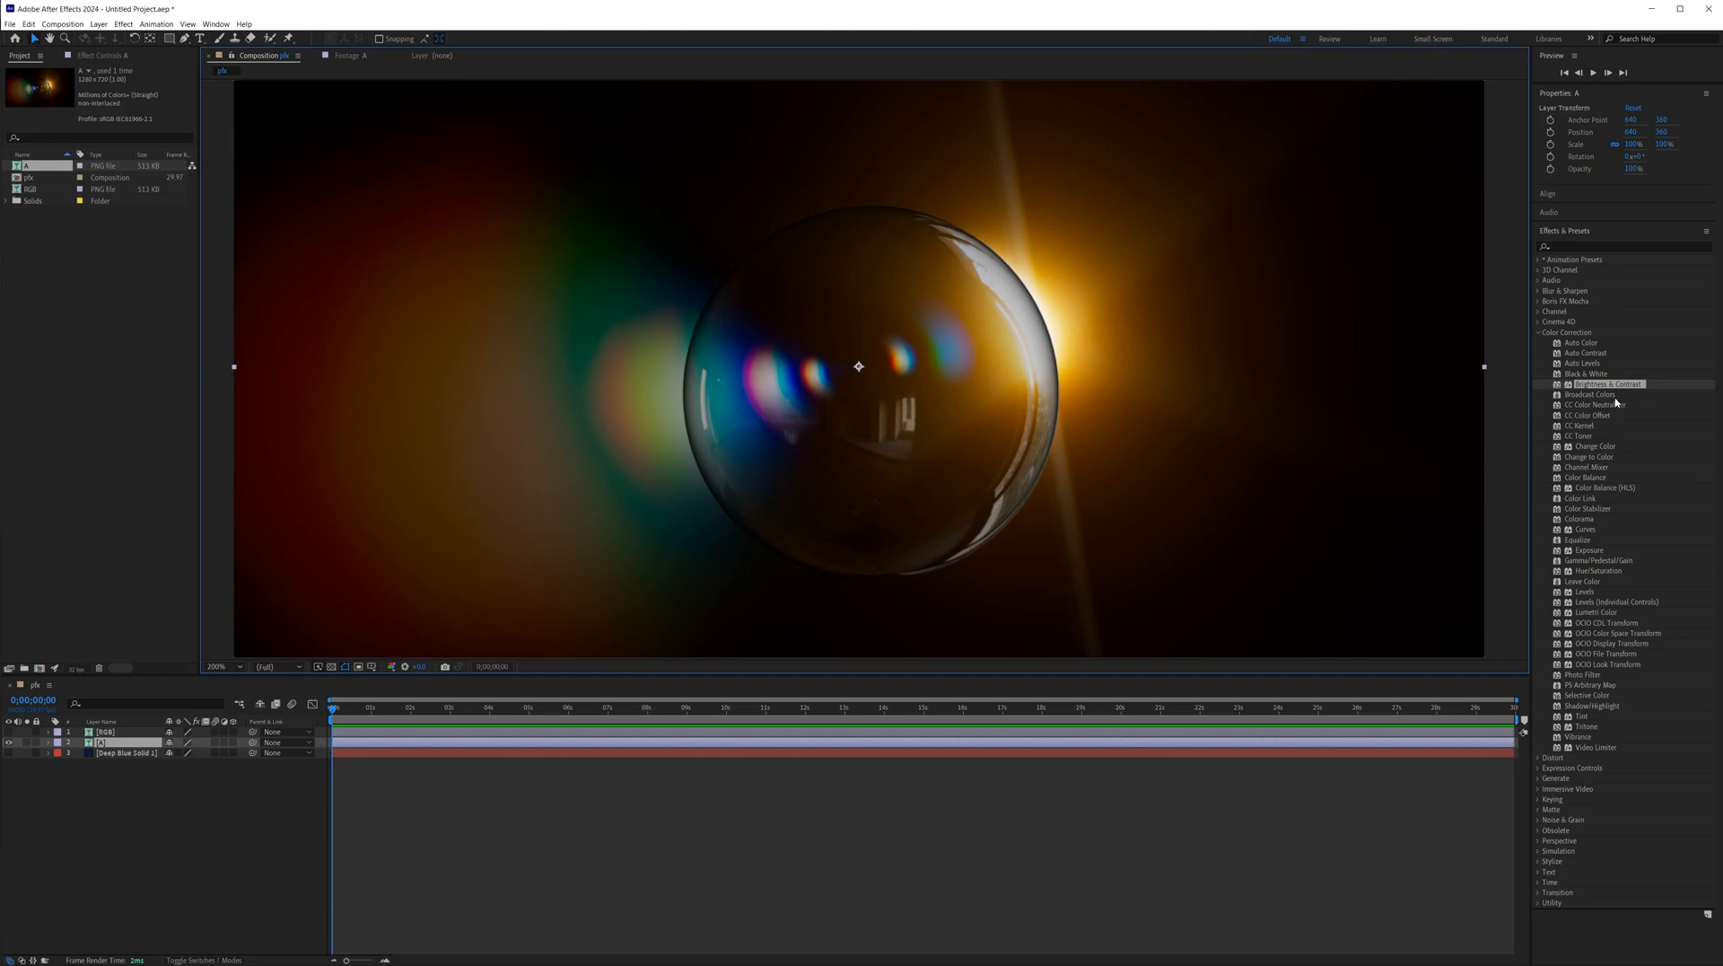
Apply the Set Channels effect to layer A and source its red, green and blue channels from Alpha
left_click(1540, 311)
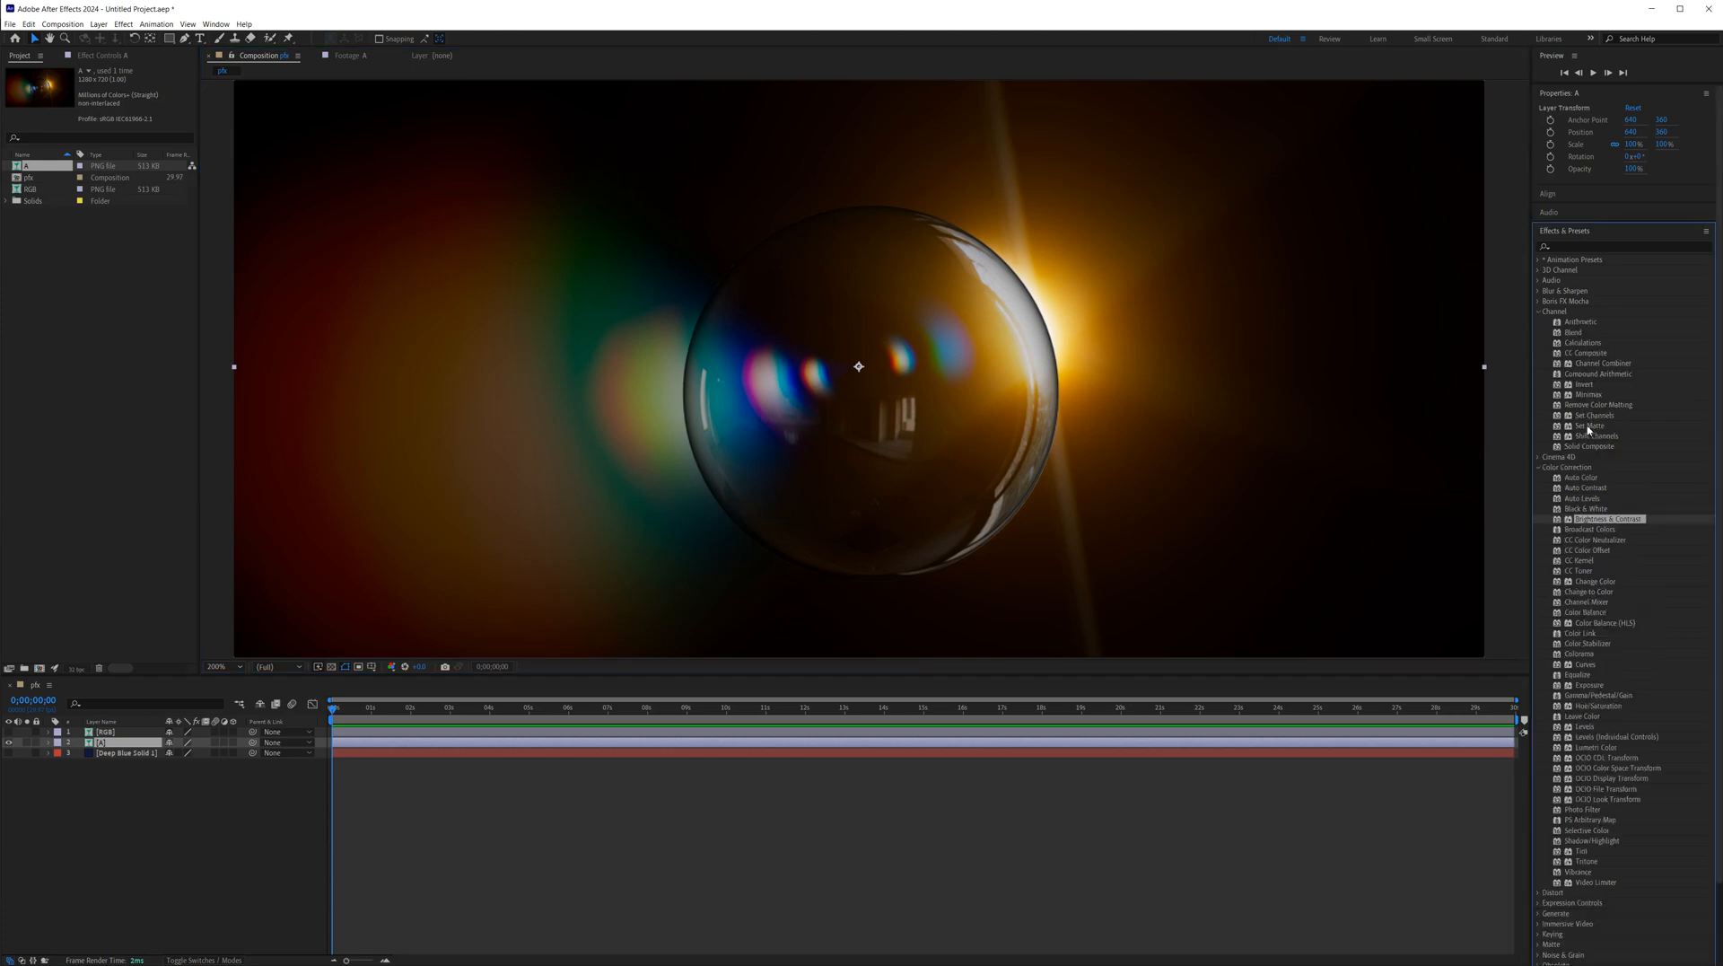
left_click_drag(1590, 416, 105, 745)
left_click(135, 103)
left_click(135, 149)
left_click(135, 123)
left_click(137, 170)
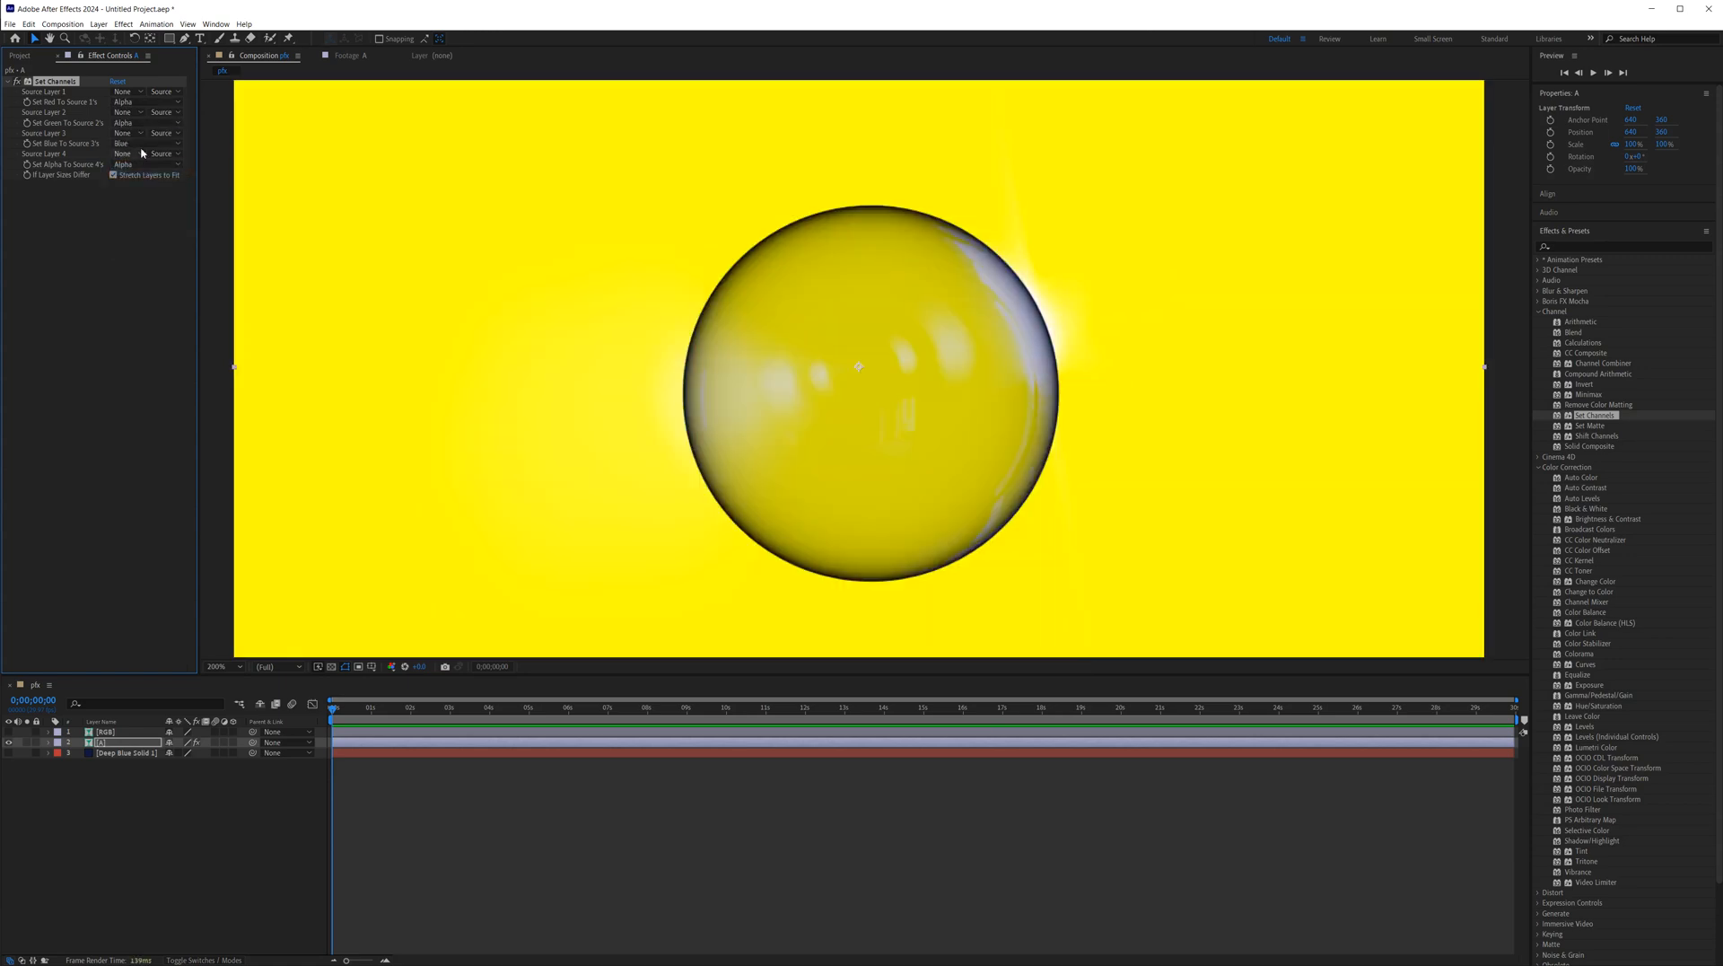
left_click(130, 144)
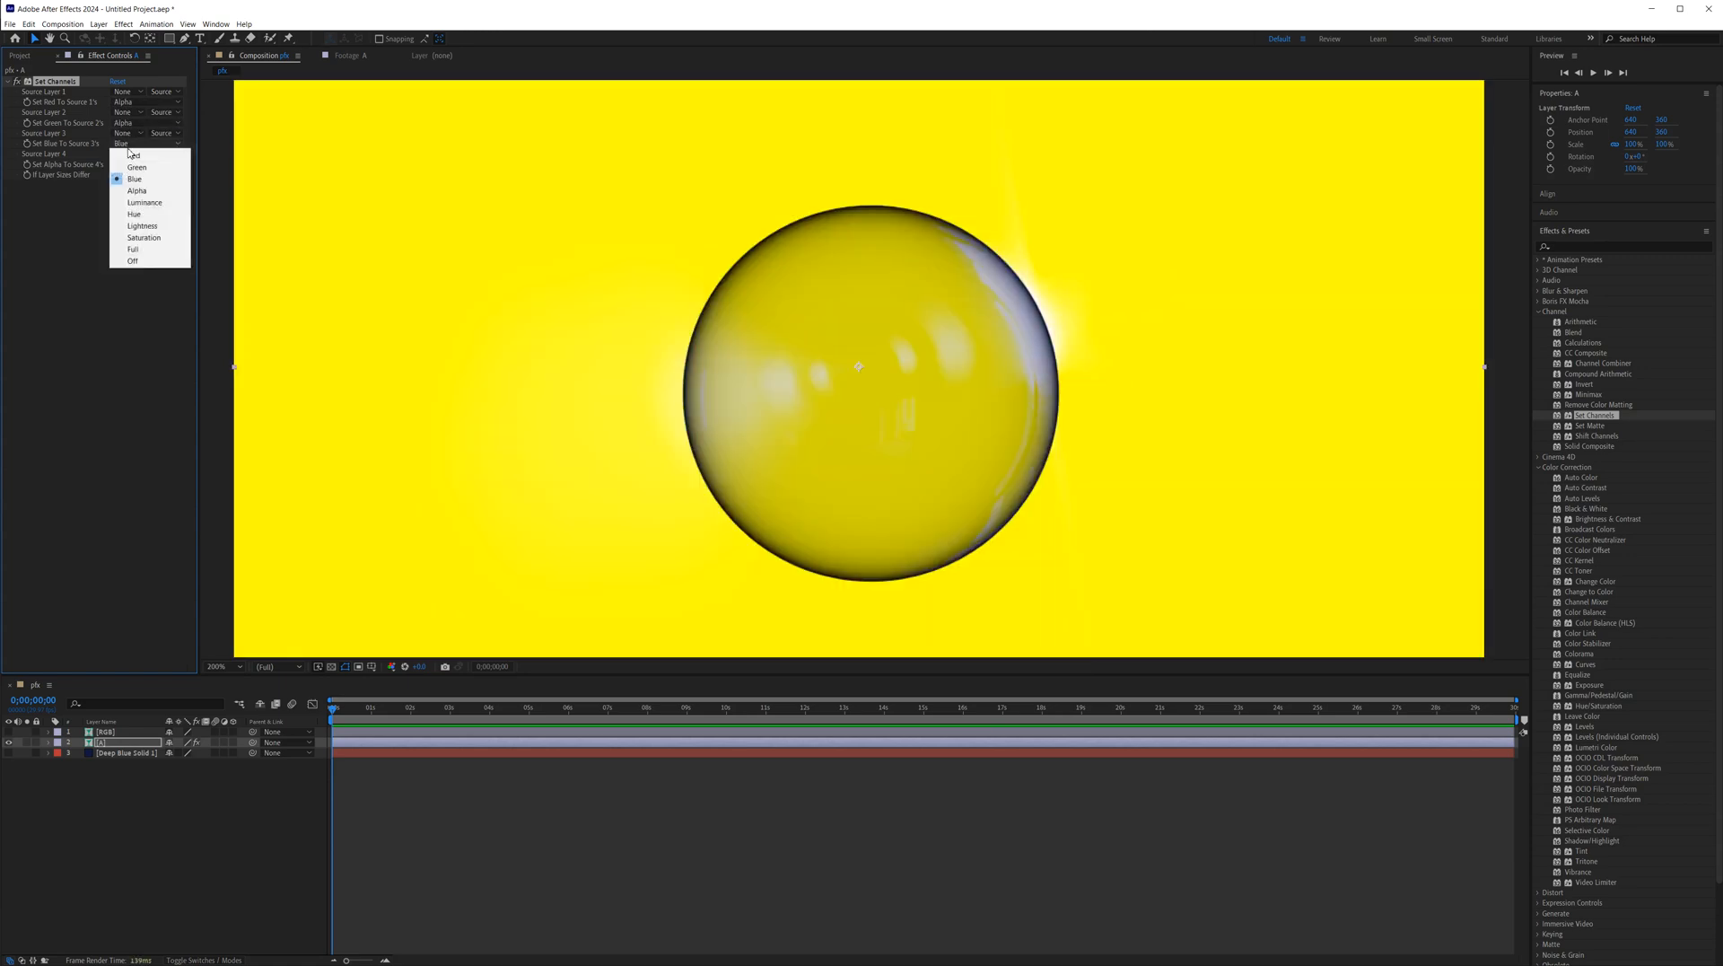
left_click(144, 191)
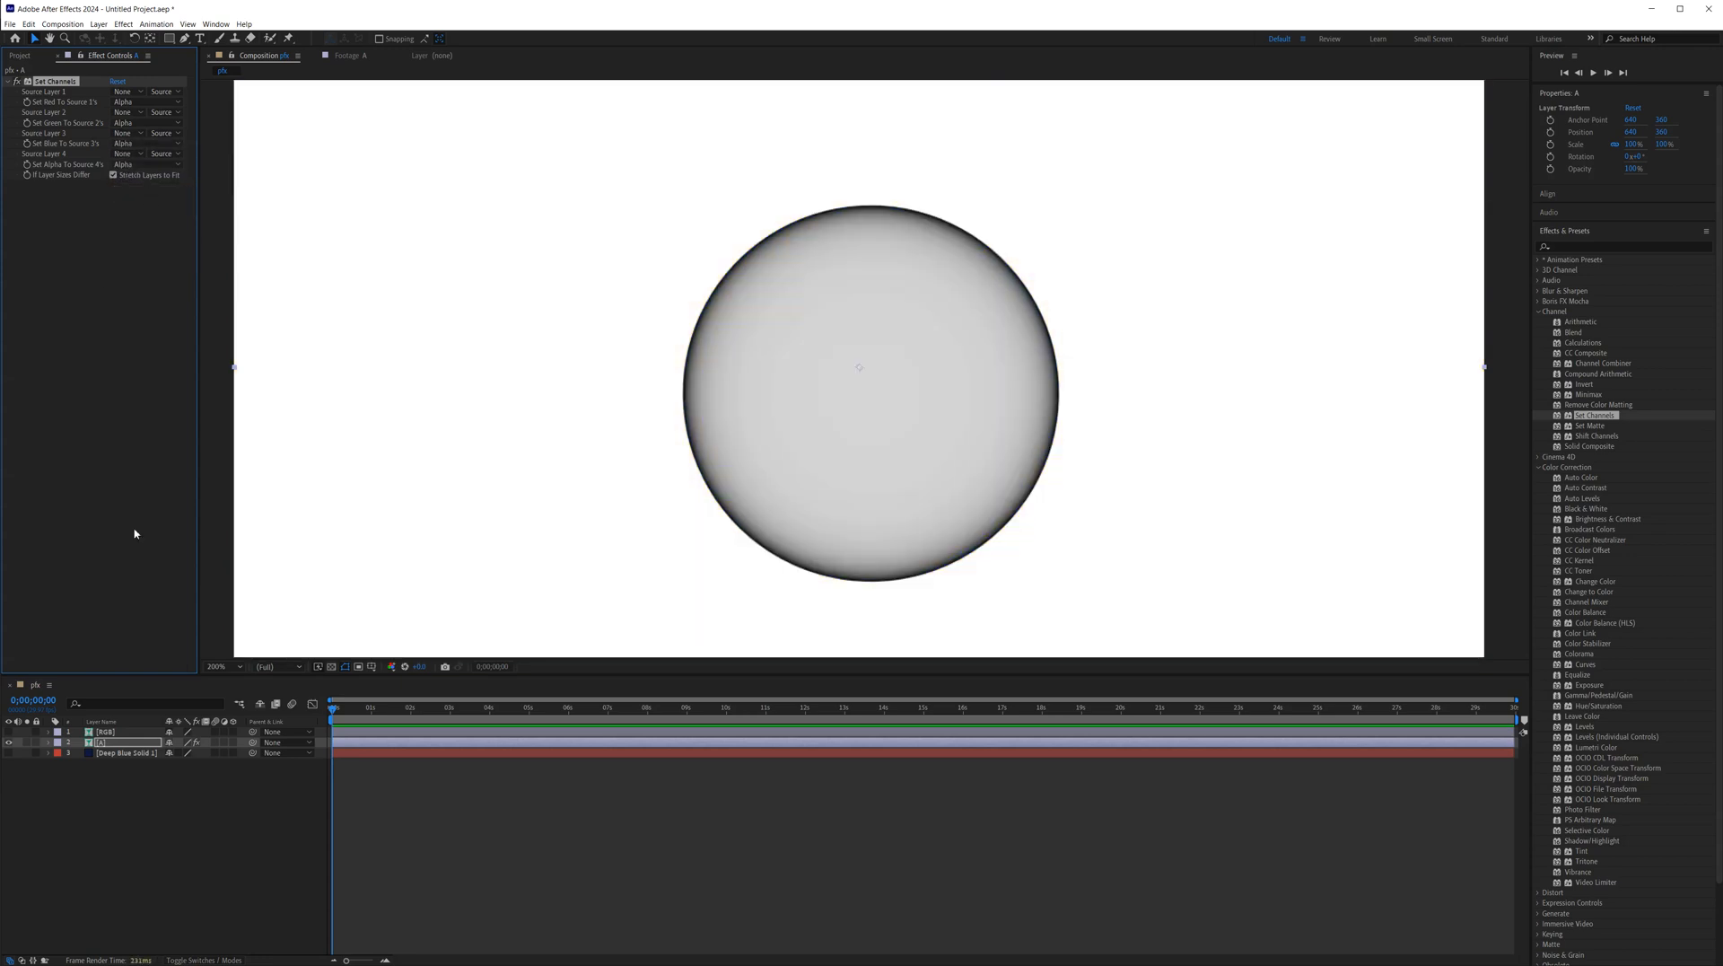
Multiply layer A over the visible blue solid and set its Set Channels alpha source to Full
left_click(9, 752)
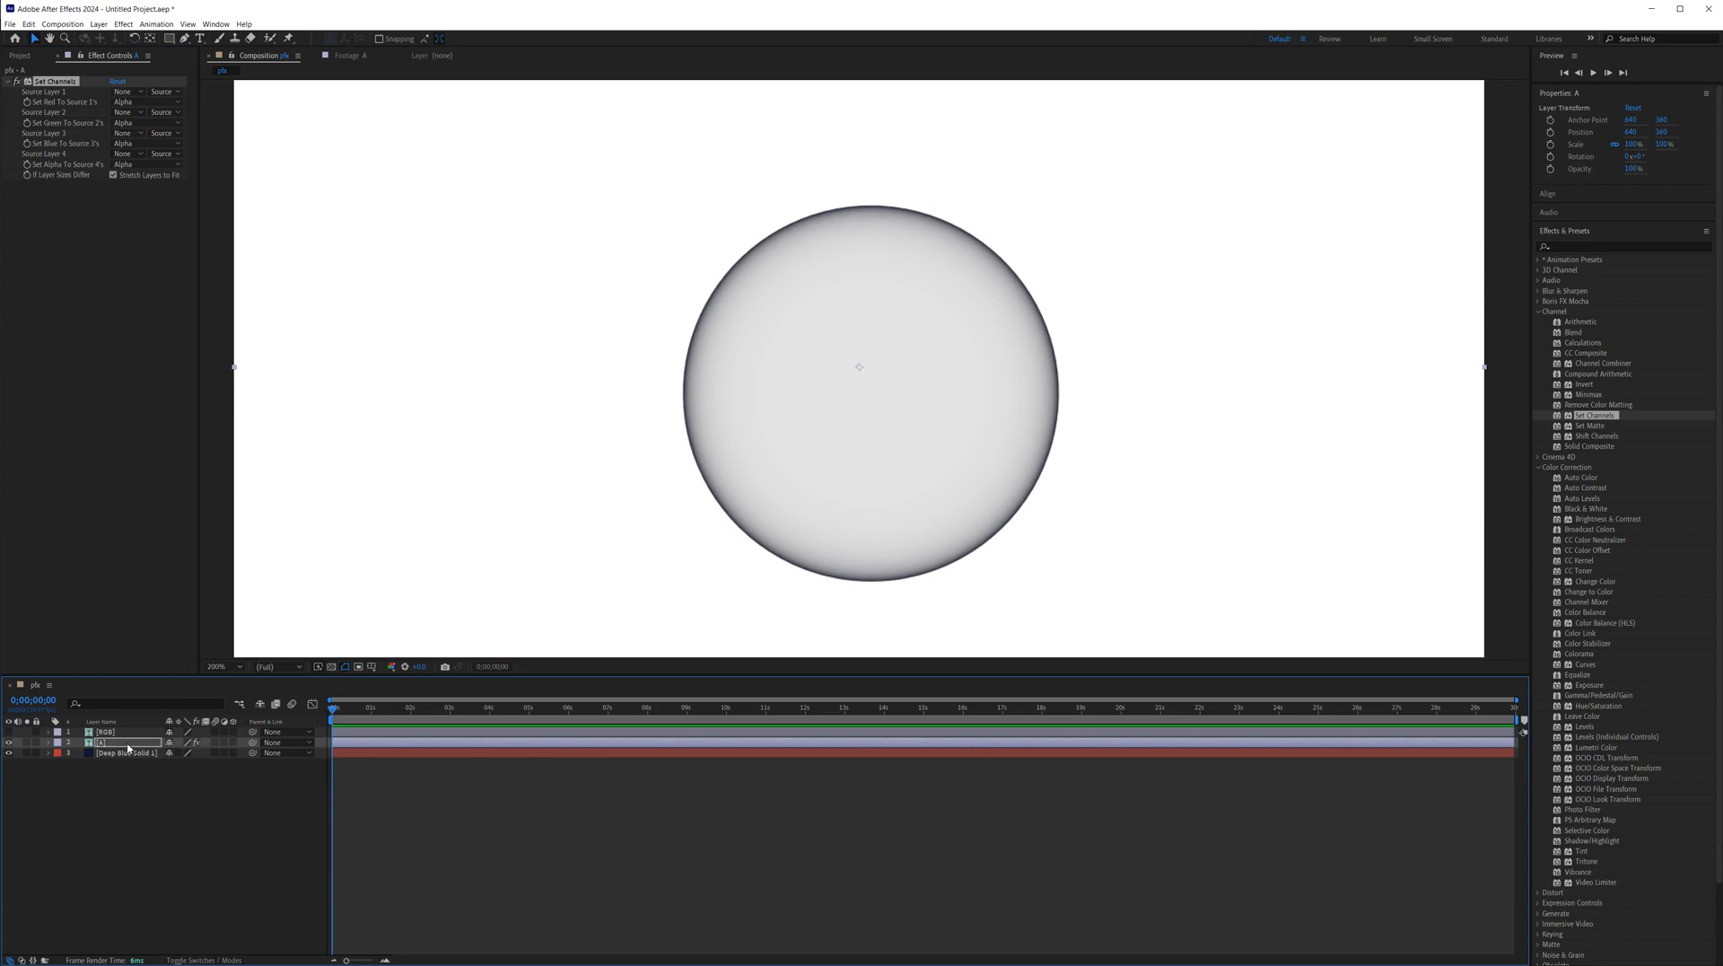
right_click(128, 747)
mouse_move(208, 547)
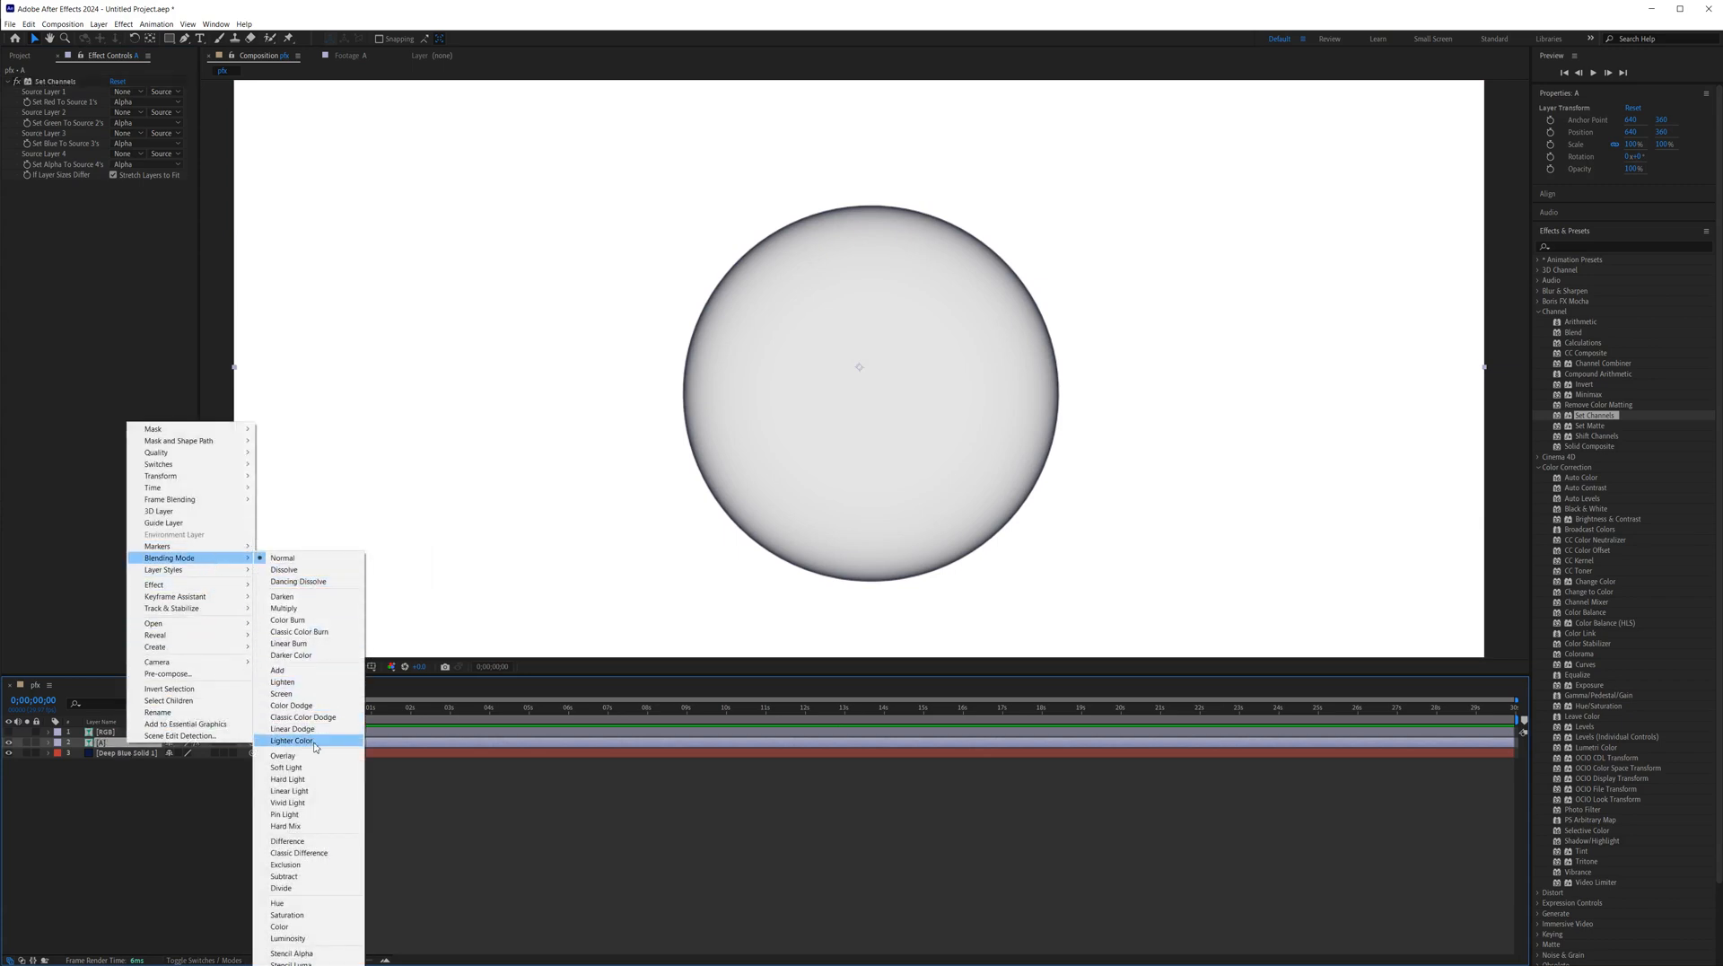
left_click(305, 609)
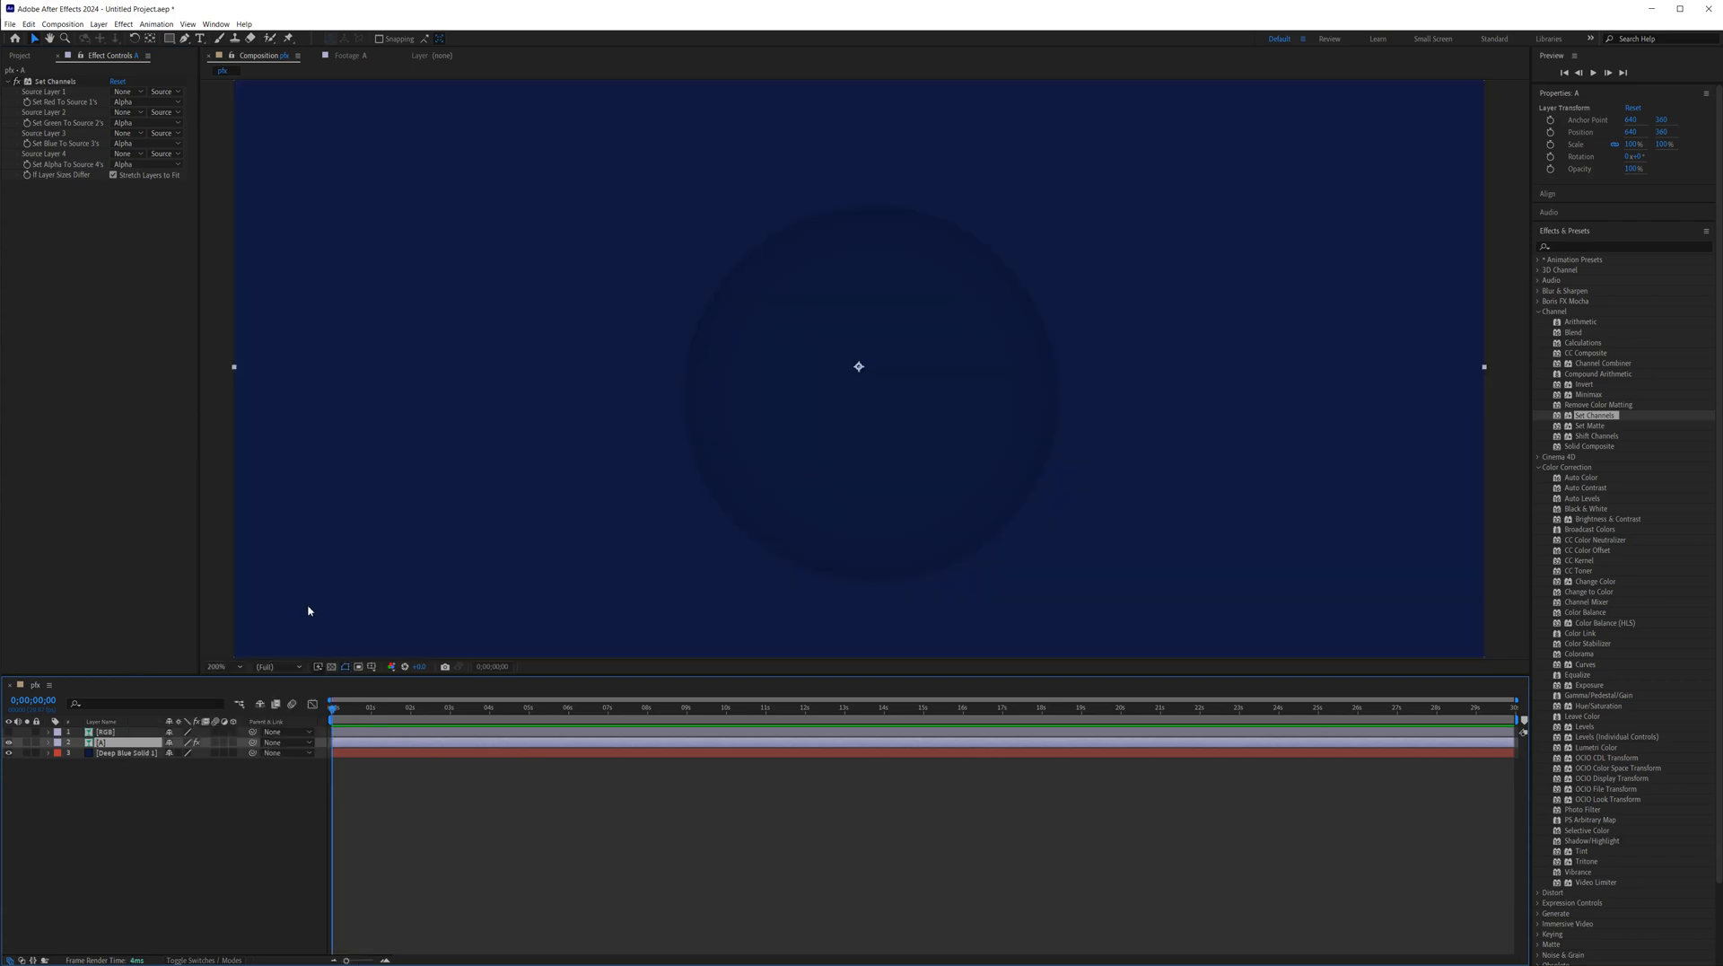
left_click(137, 165)
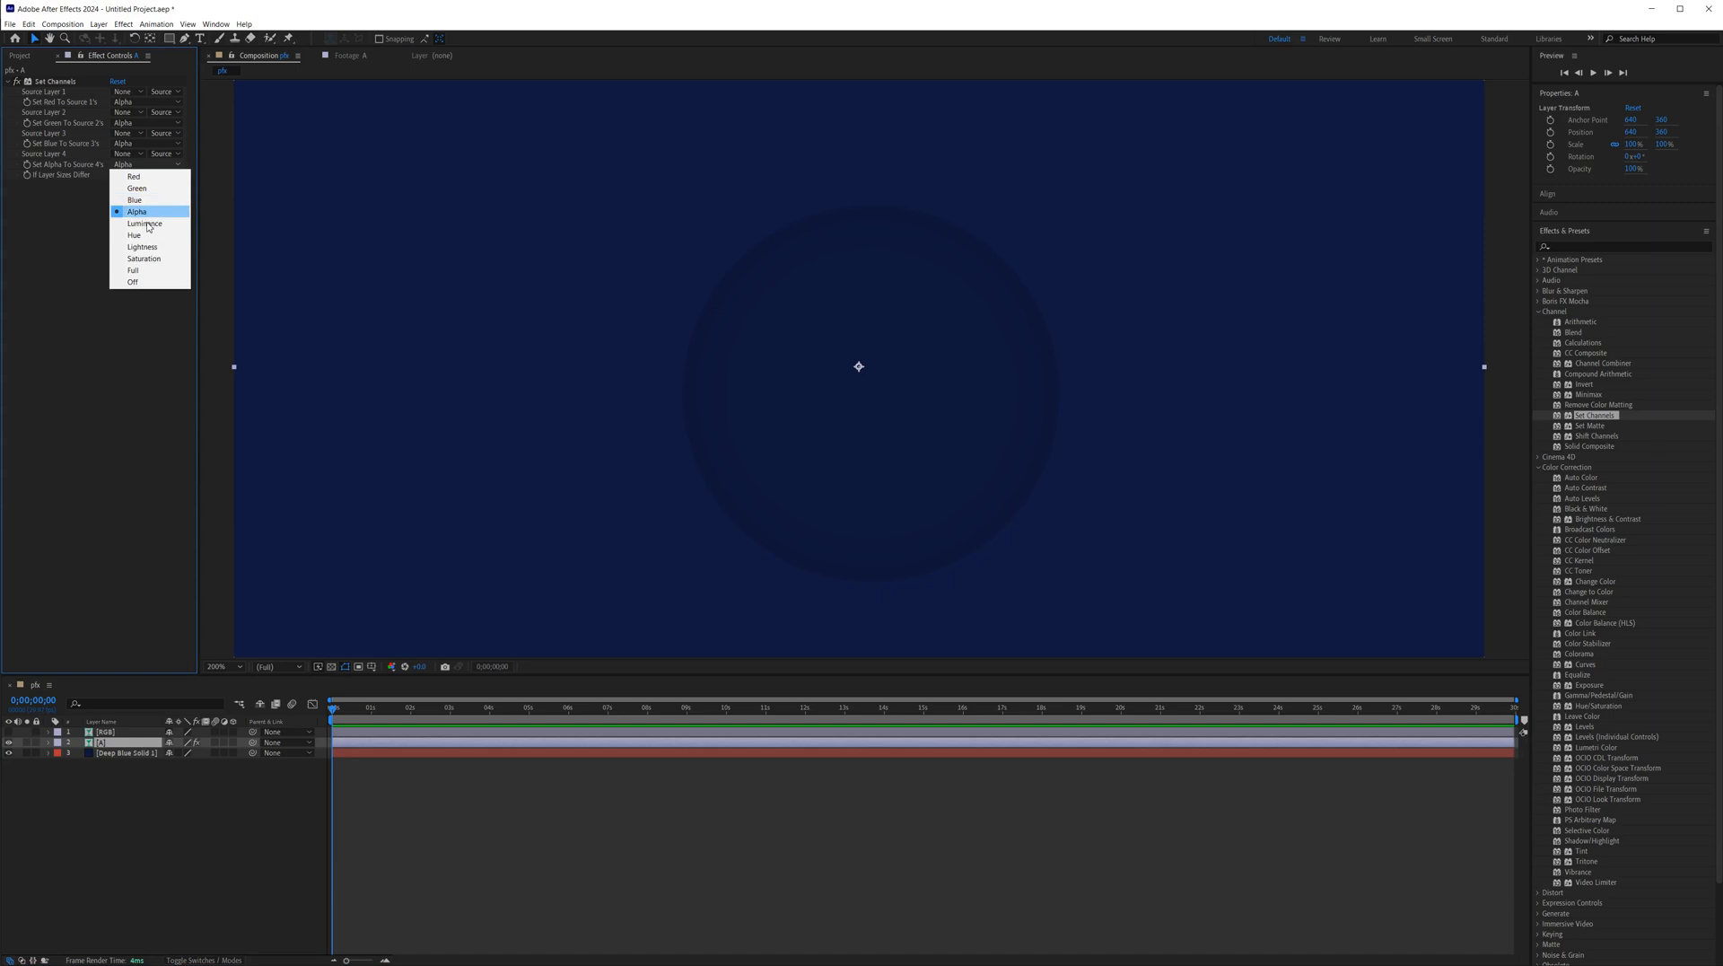
left_click(135, 270)
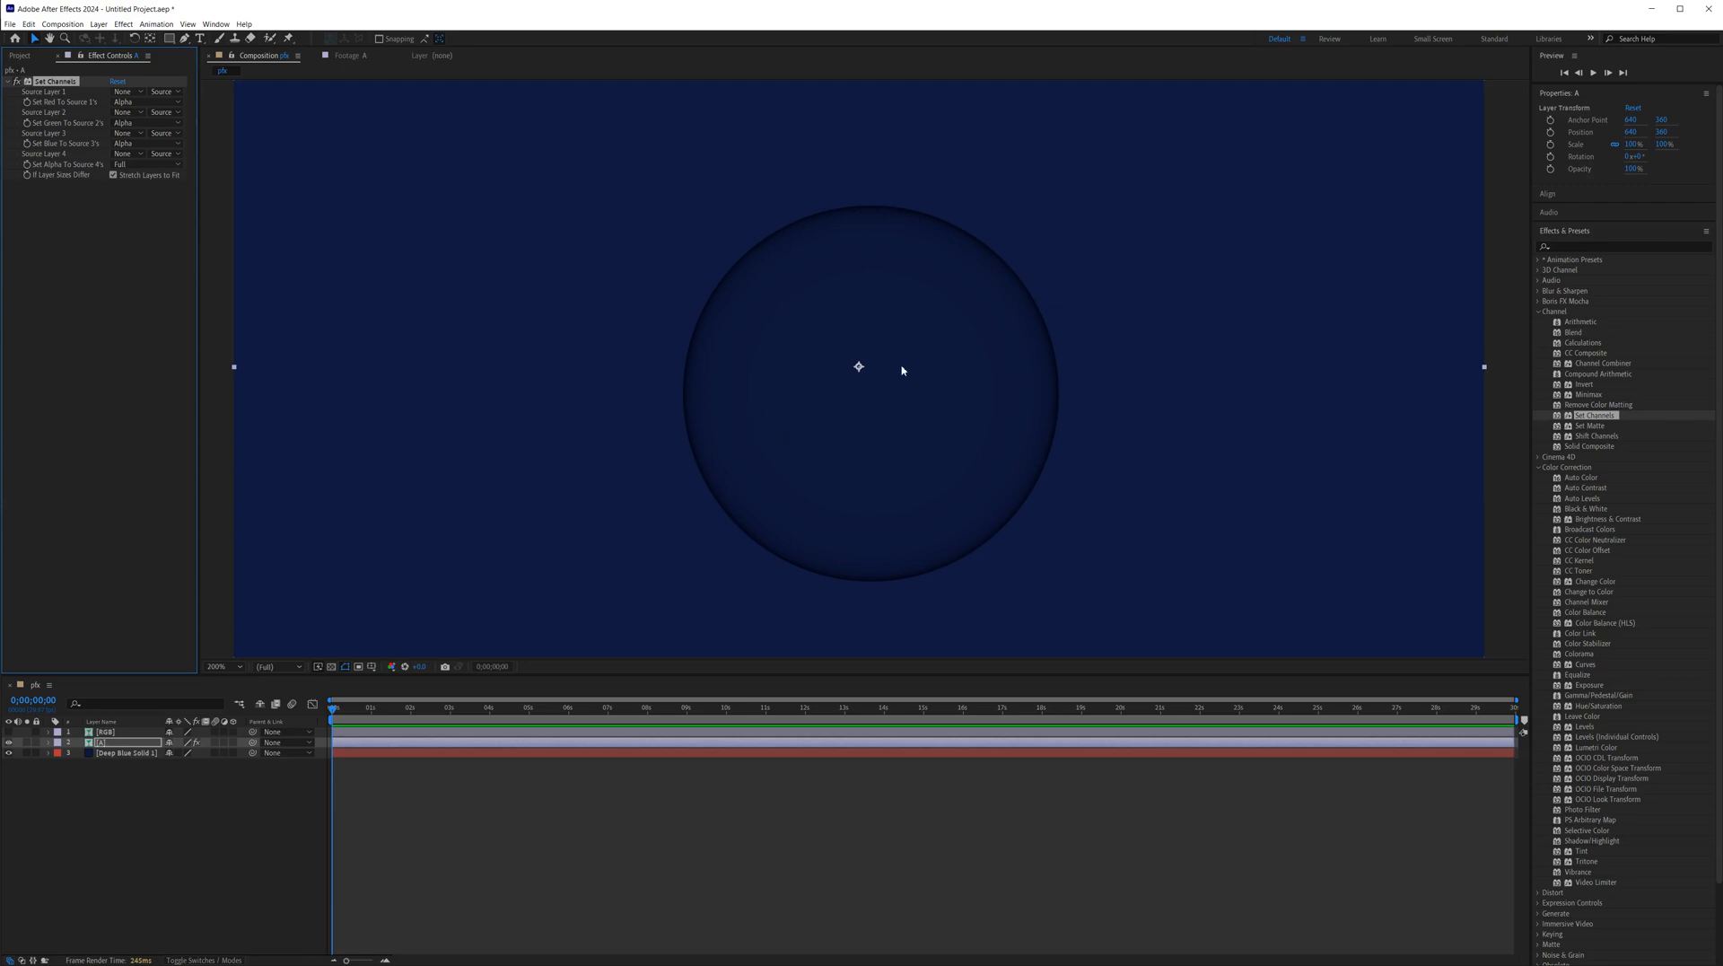
Show the RGB layer and set its blending mode to Add
left_click(9, 732)
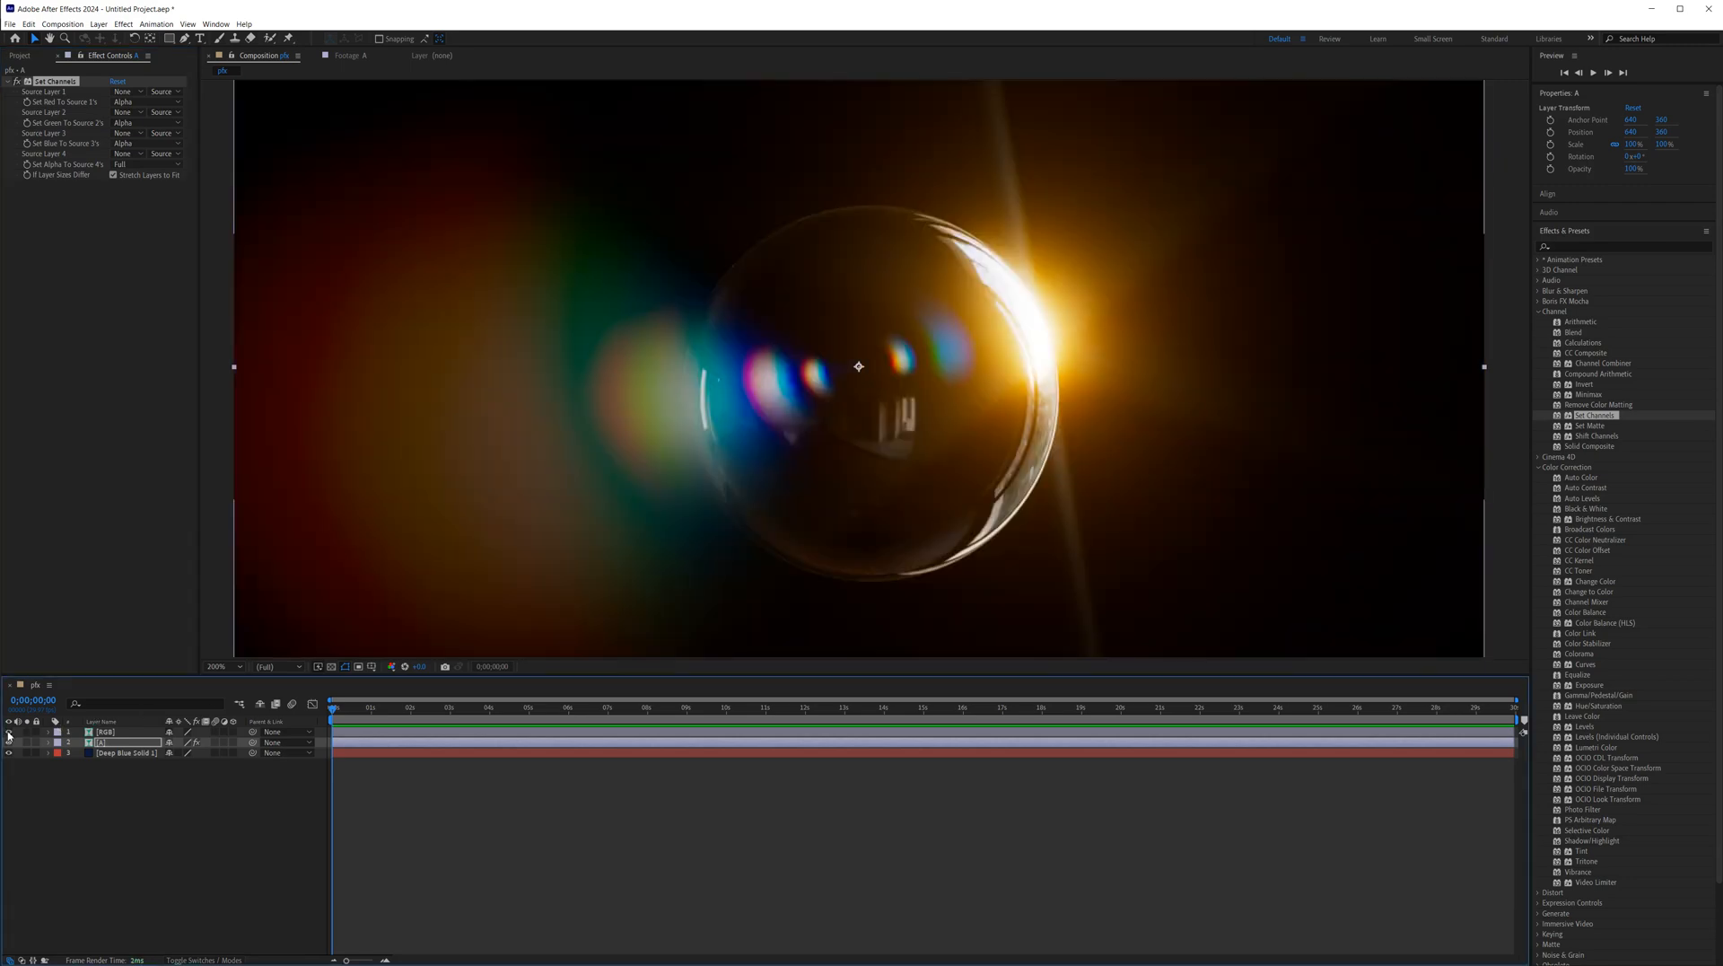
right_click(118, 733)
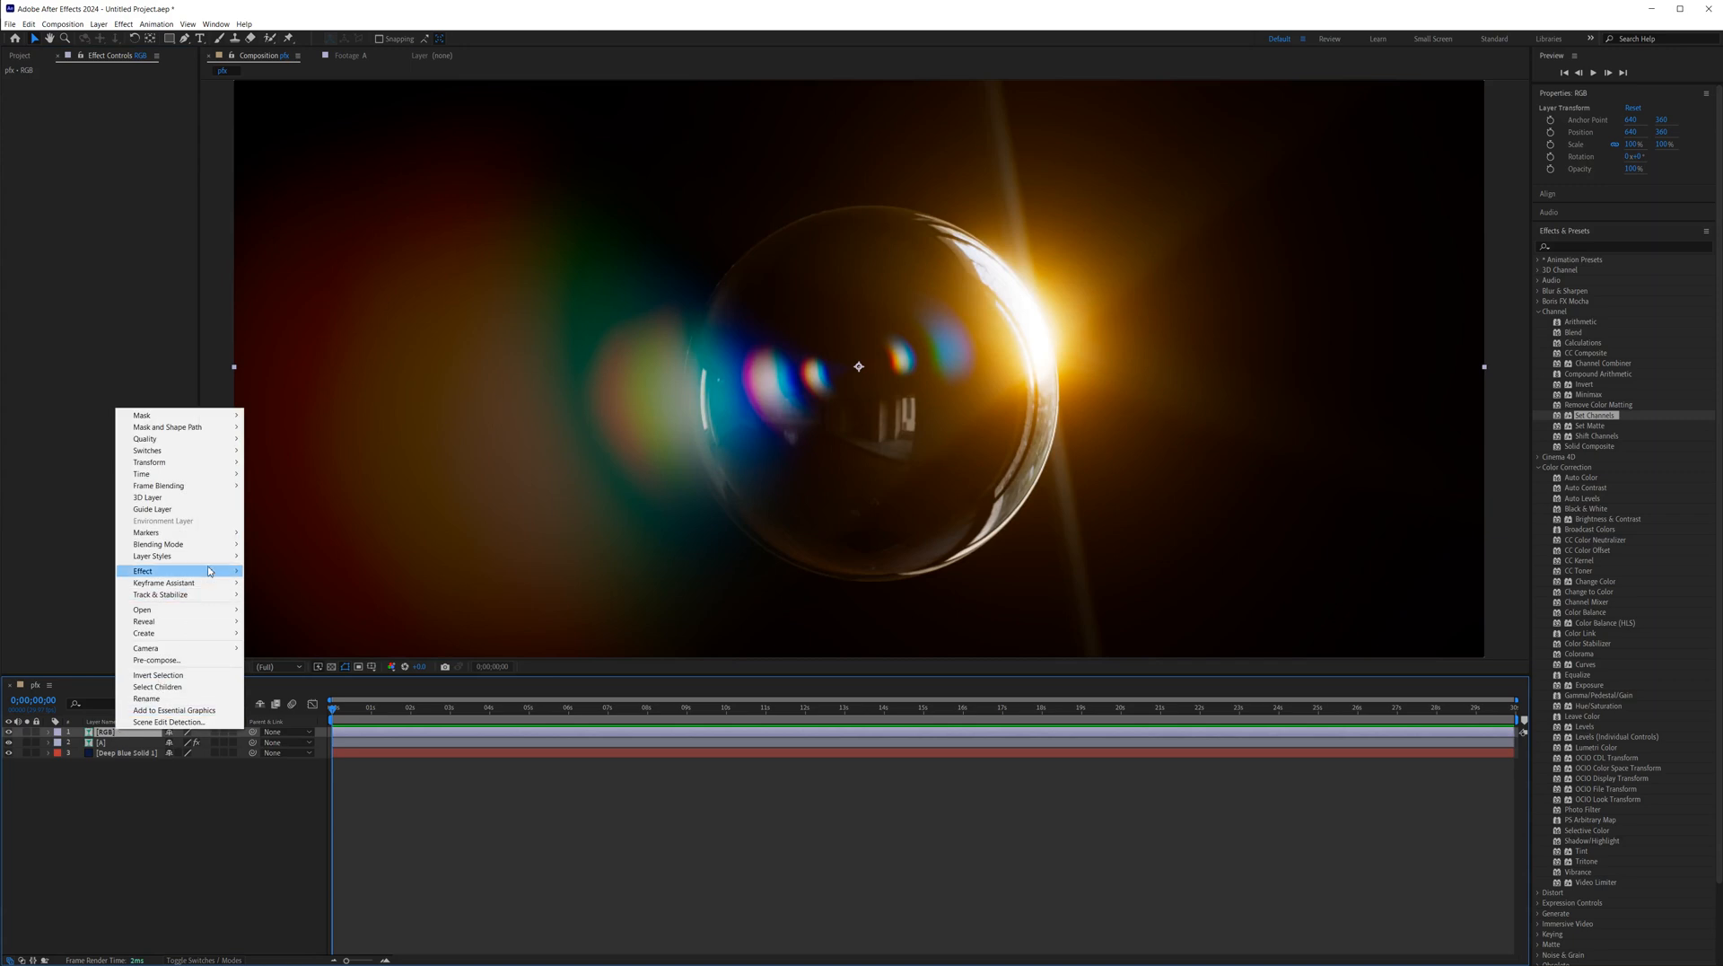
mouse_move(209, 545)
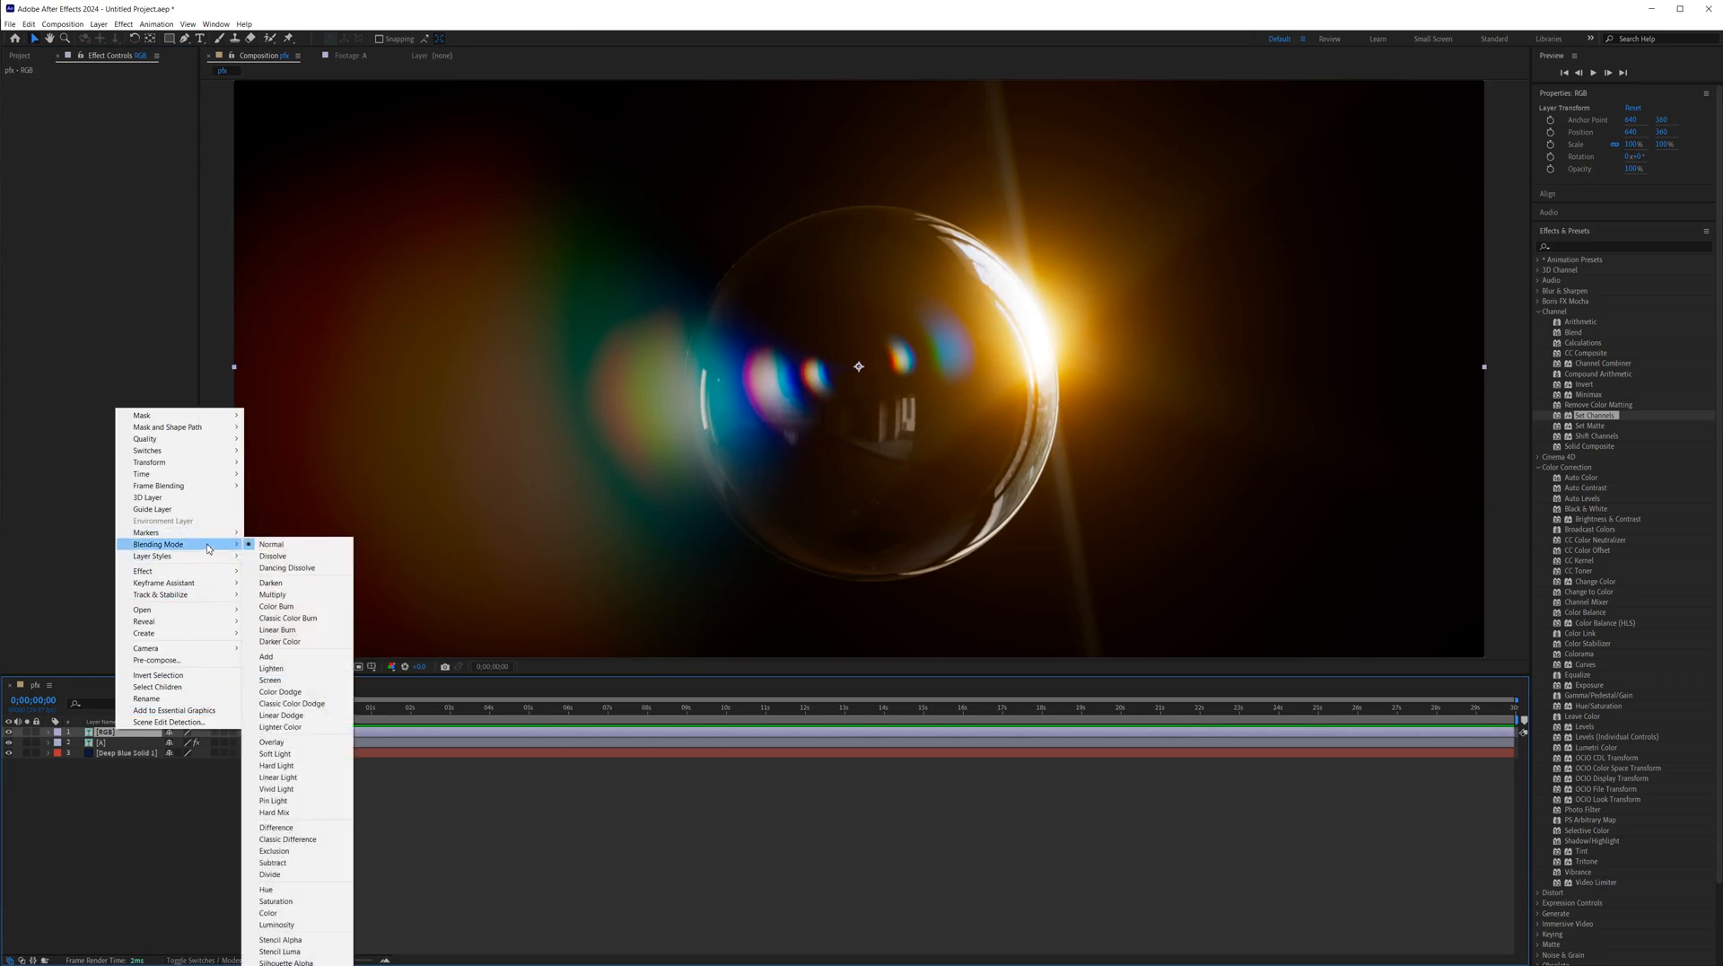
left_click(293, 658)
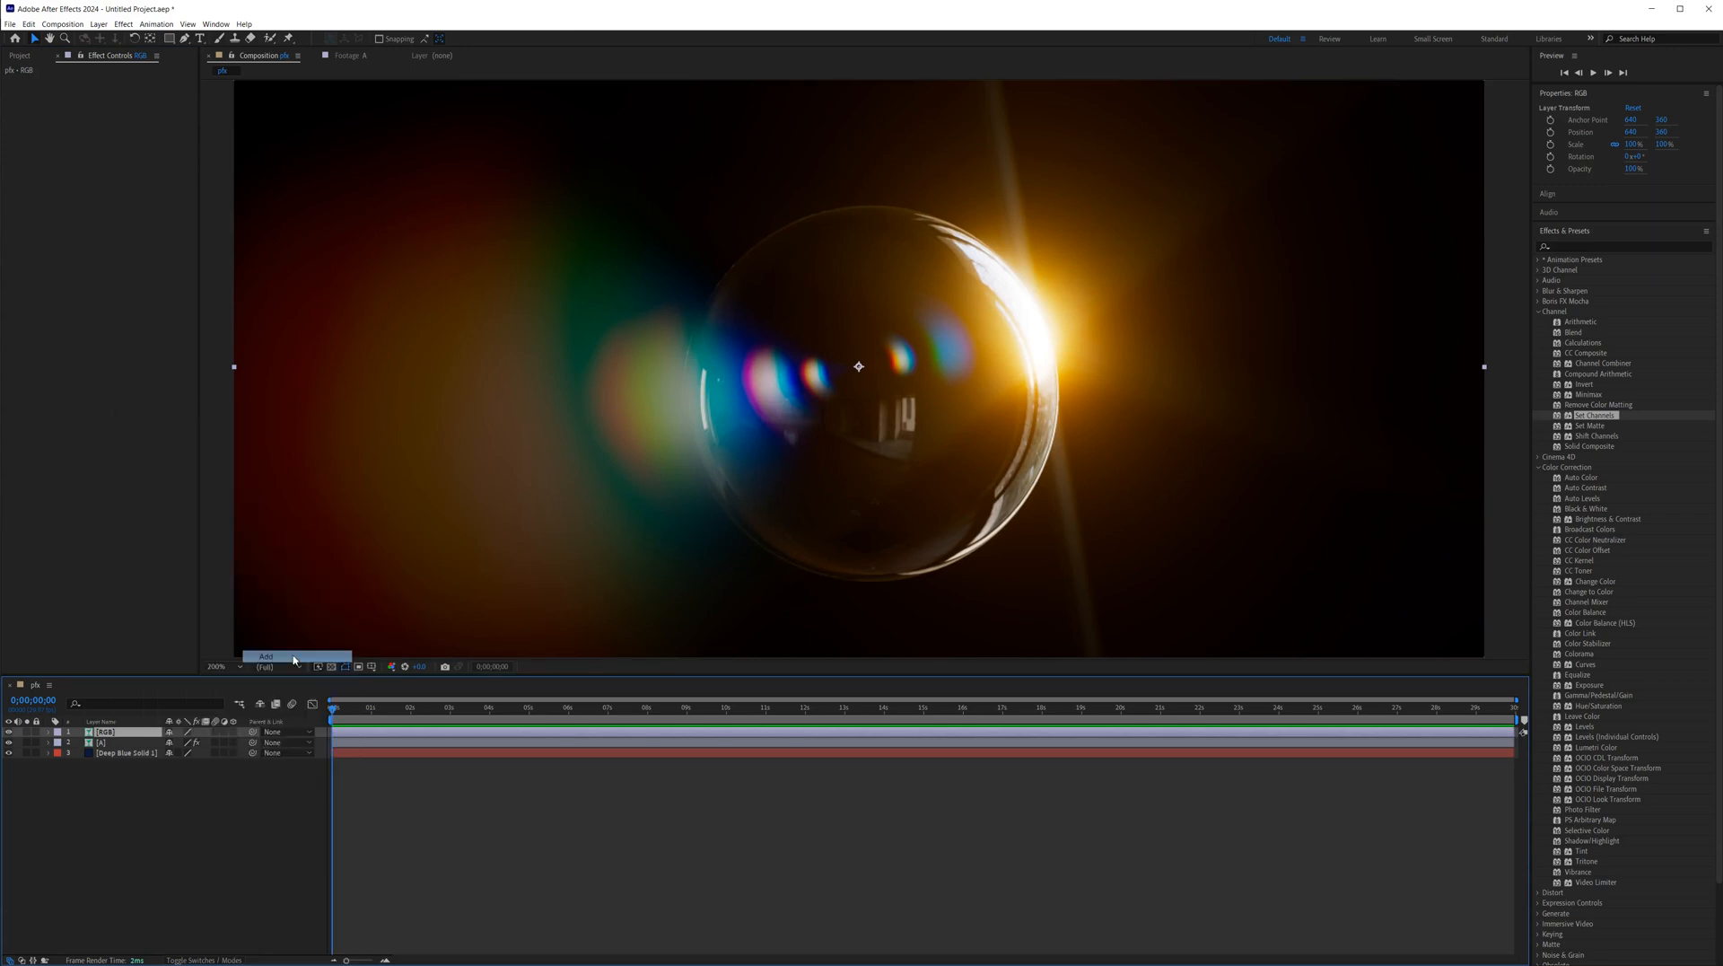
Apply Brightness & Contrast to the Deep Blue Solid layer and adjust its brightness and contrast
left_click(136, 754)
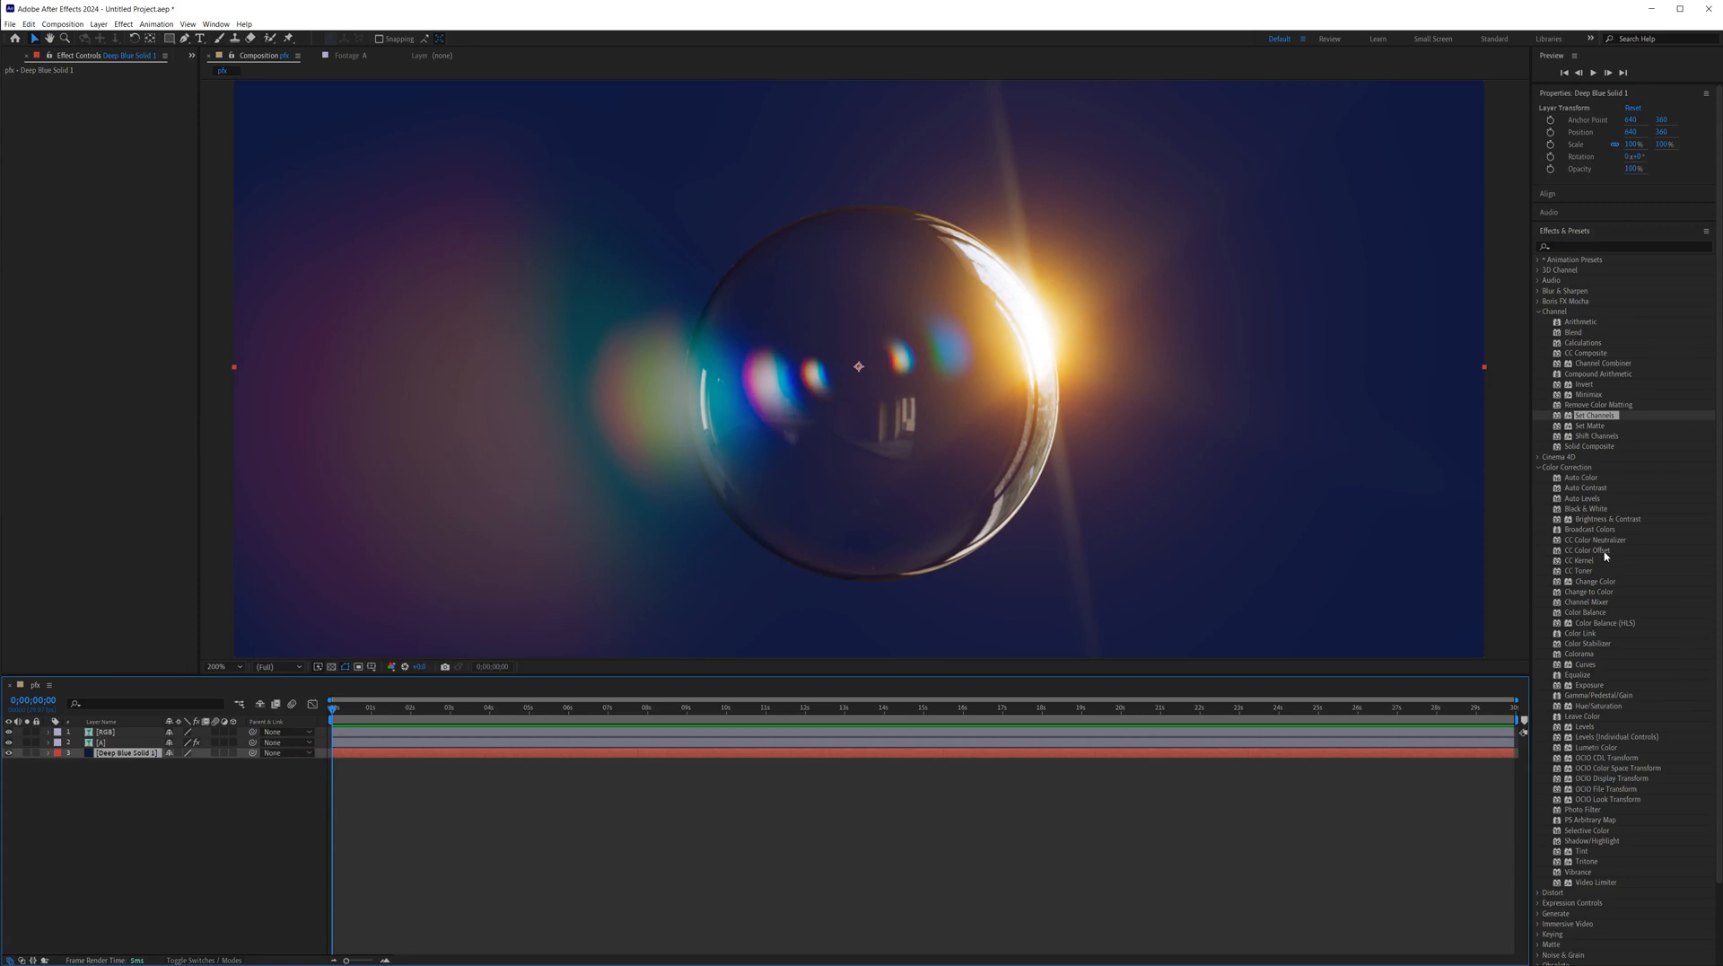
left_click_drag(1608, 524, 140, 754)
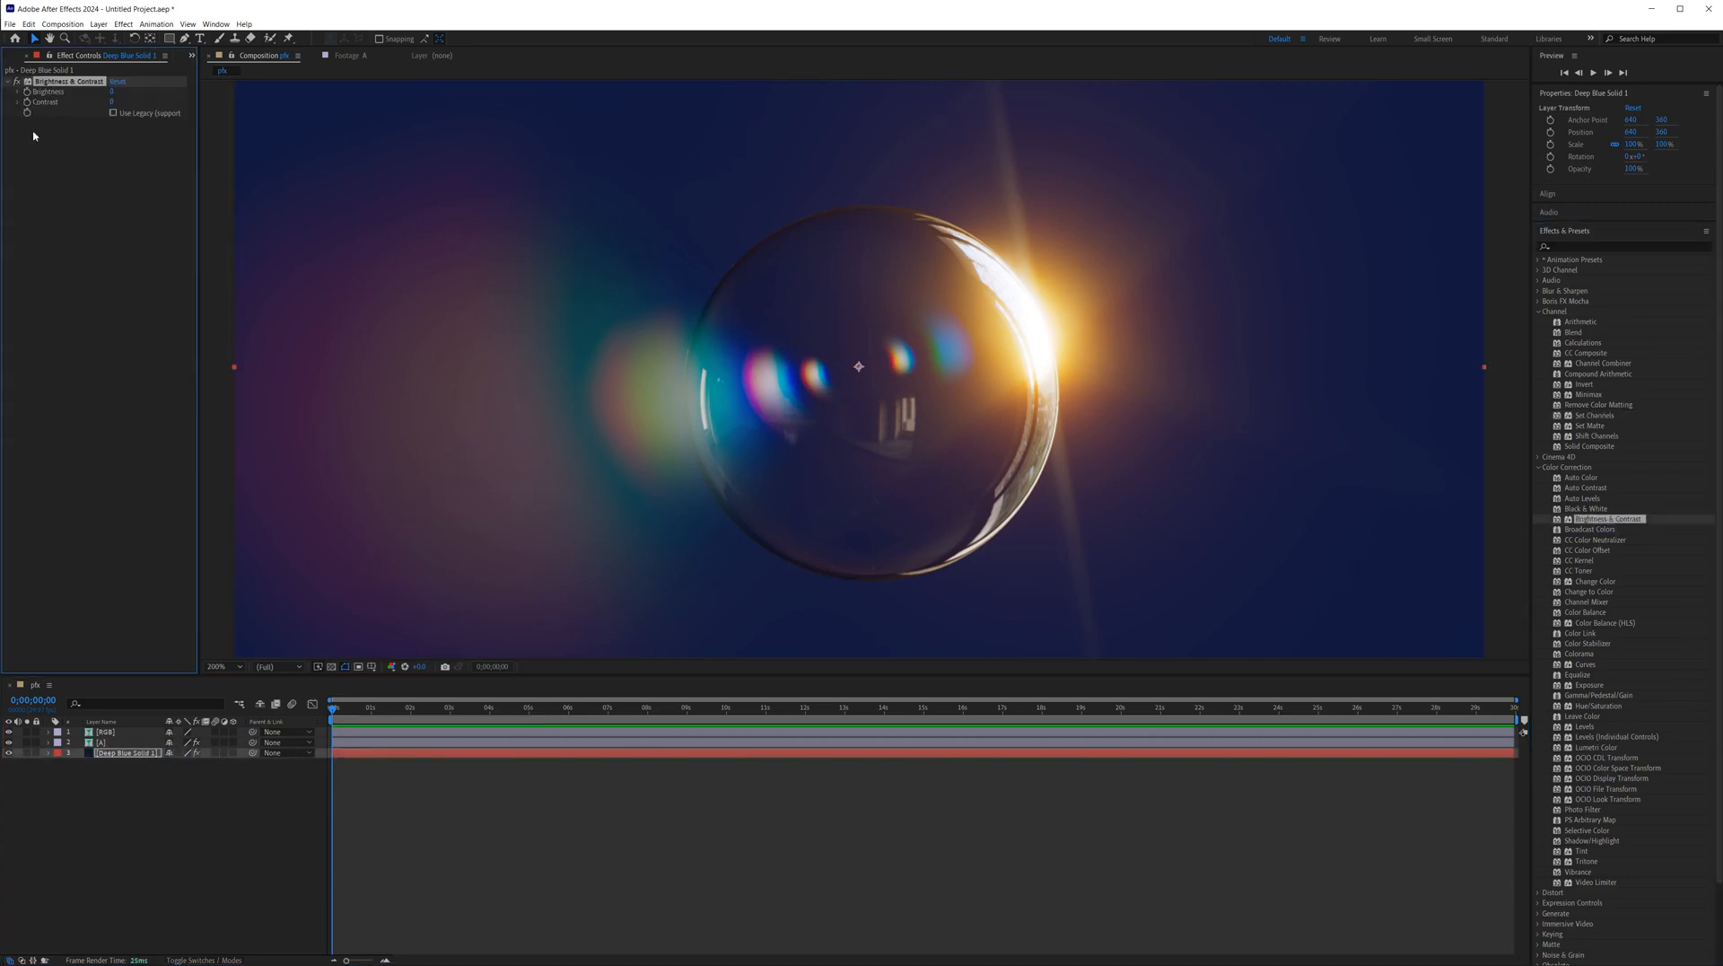
left_click_drag(42, 82, 132, 38)
left_click_drag(115, 102, 56, 91)
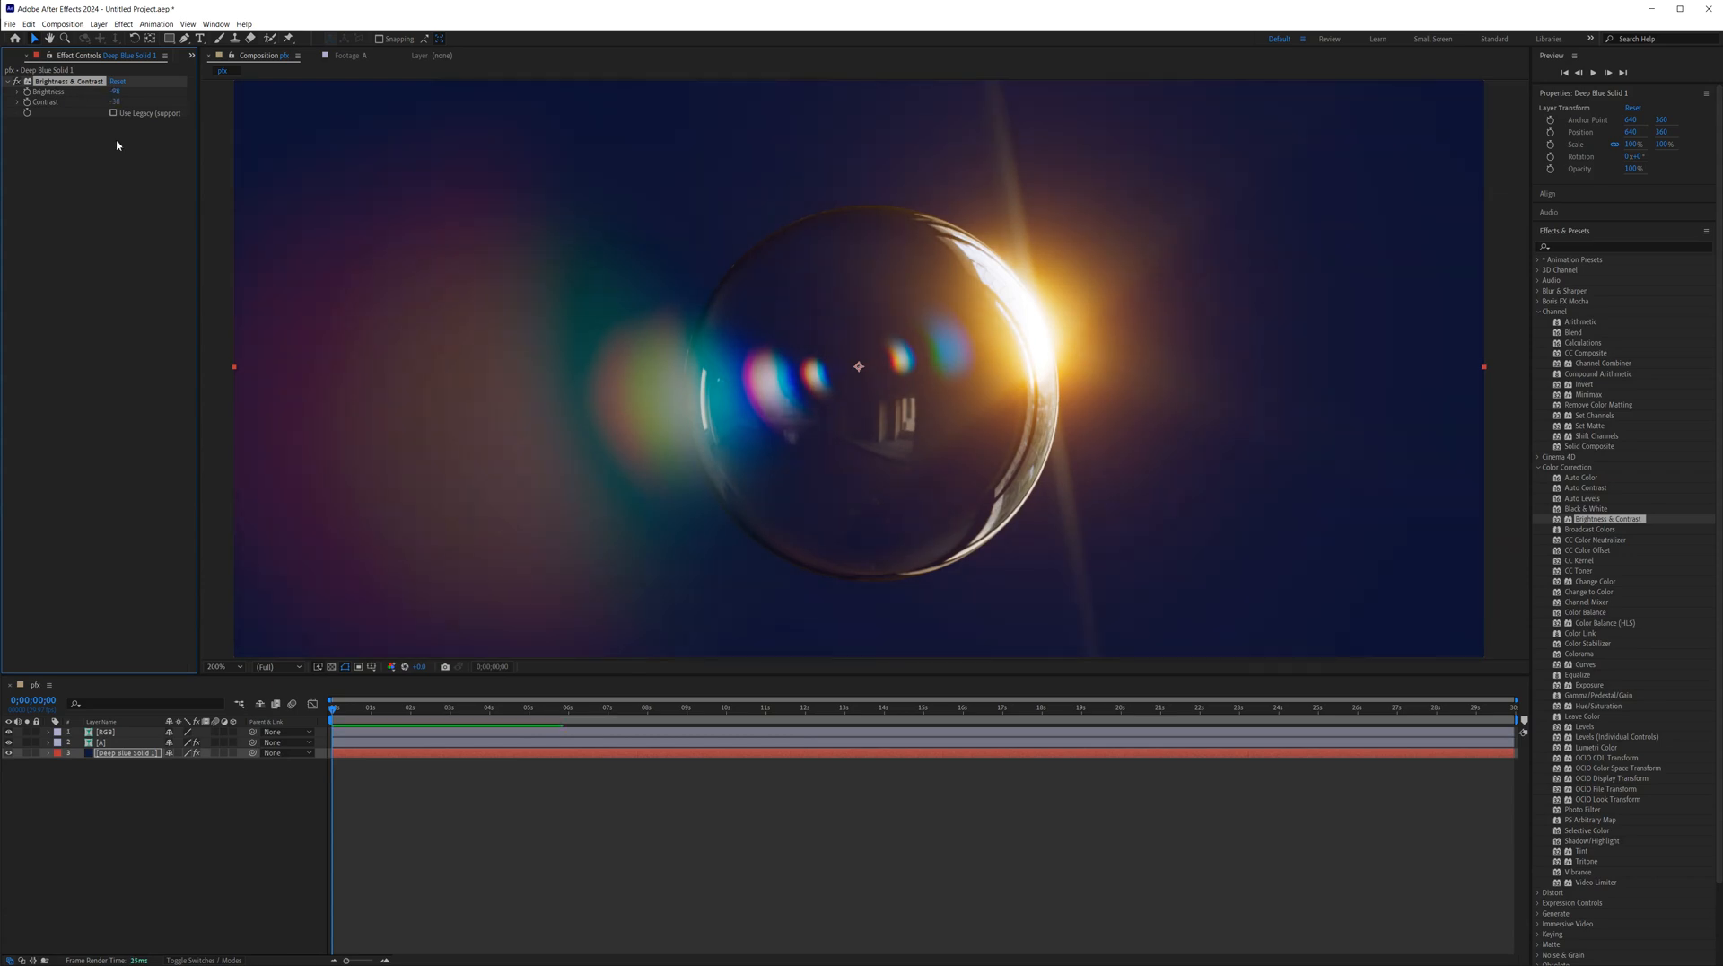